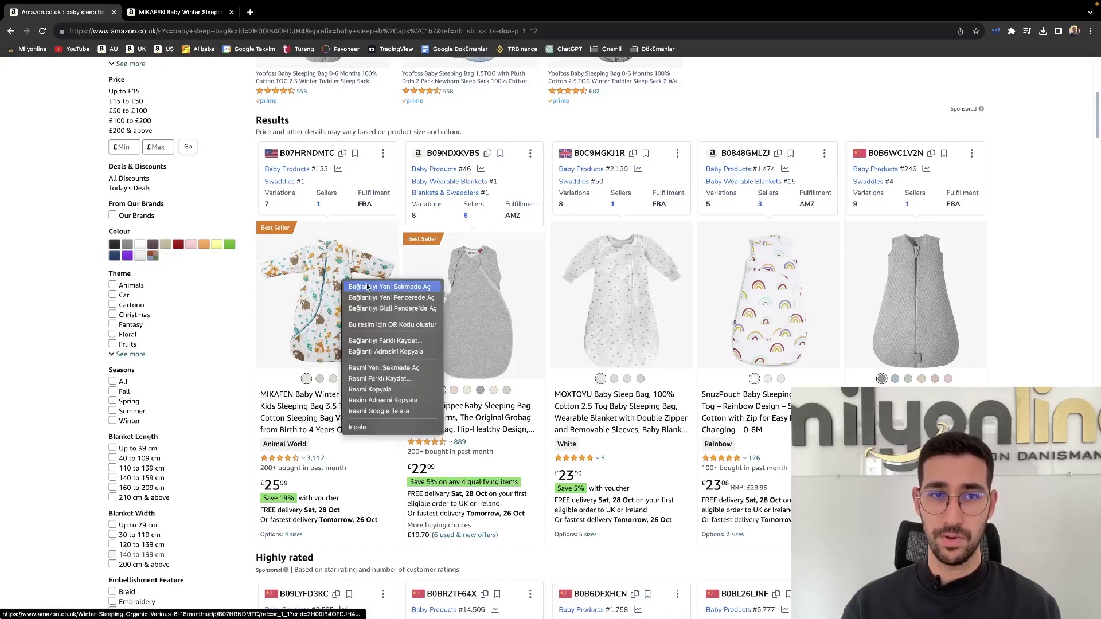
Open the MIKAFEN, Tommee Tippee and grey Yoofoss baby sleeping bag listings from the search results in separate new tabs
{"action": "left_click", "coordinate": [378, 286]}
{"action": "right_click", "coordinate": [472, 288]}
{"action": "left_click", "coordinate": [510, 297]}
{"action": "right_click", "coordinate": [914, 259]}
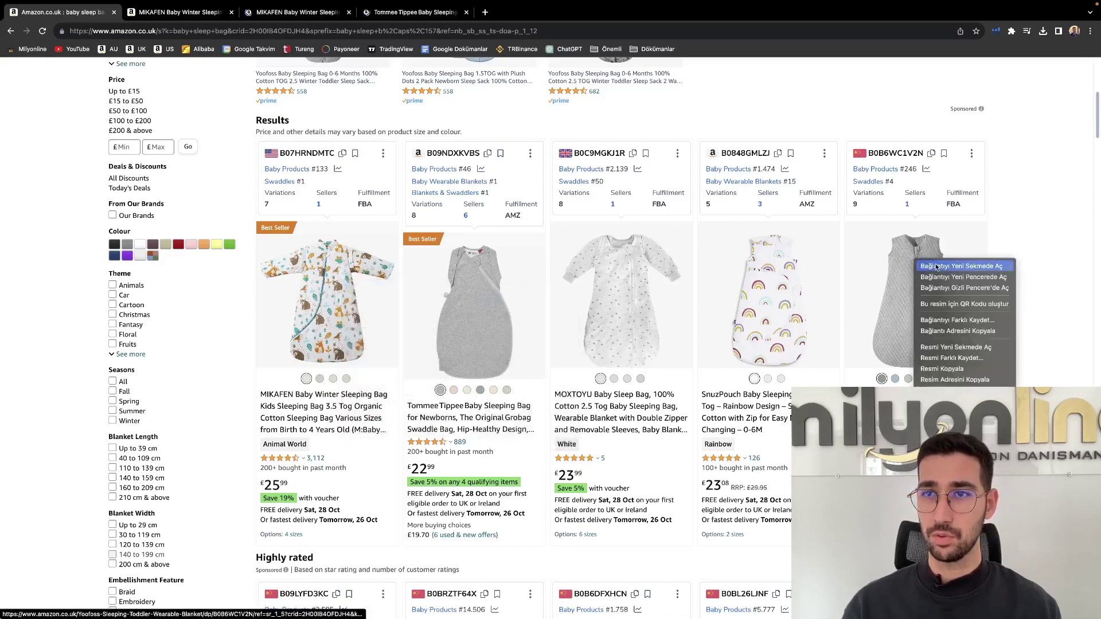
{"action": "left_click", "coordinate": [936, 267]}
Examine the best-seller ranks and product details of the baby sleeping bags further down the search results
{"action": "scroll", "coordinate": [916, 275], "scroll_direction": "down", "scroll_amount": 5}
{"action": "scroll", "coordinate": [916, 281], "scroll_direction": "up", "scroll_amount": 5}
{"action": "scroll", "coordinate": [916, 287], "scroll_direction": "up", "scroll_amount": 1}
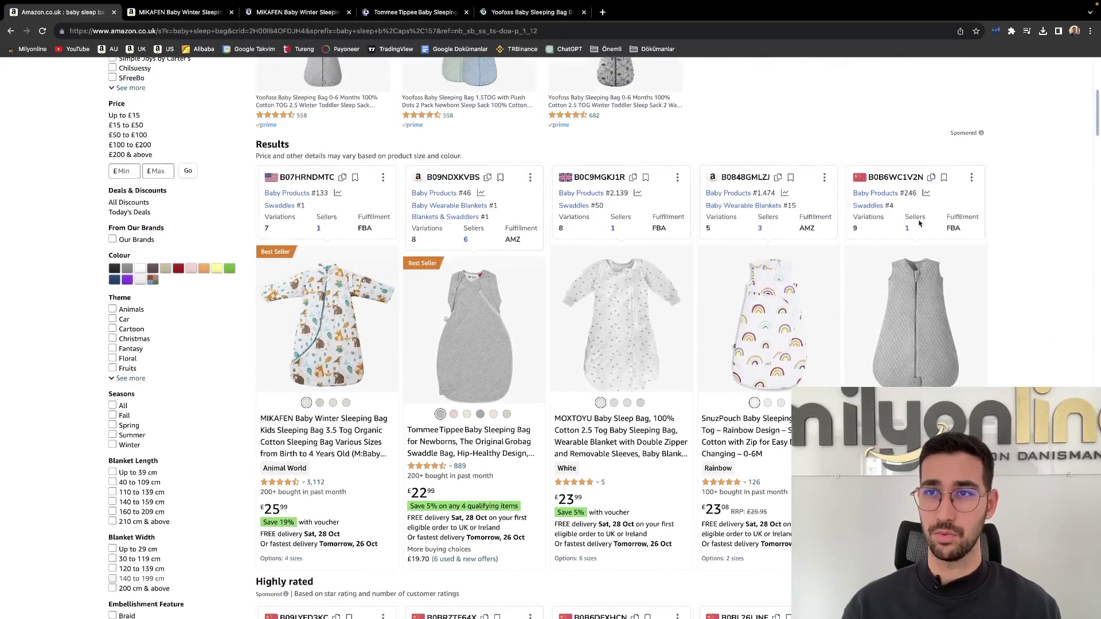
{"action": "double_click", "coordinate": [910, 193]}
{"action": "scroll", "coordinate": [972, 339], "scroll_direction": "down", "scroll_amount": 5}
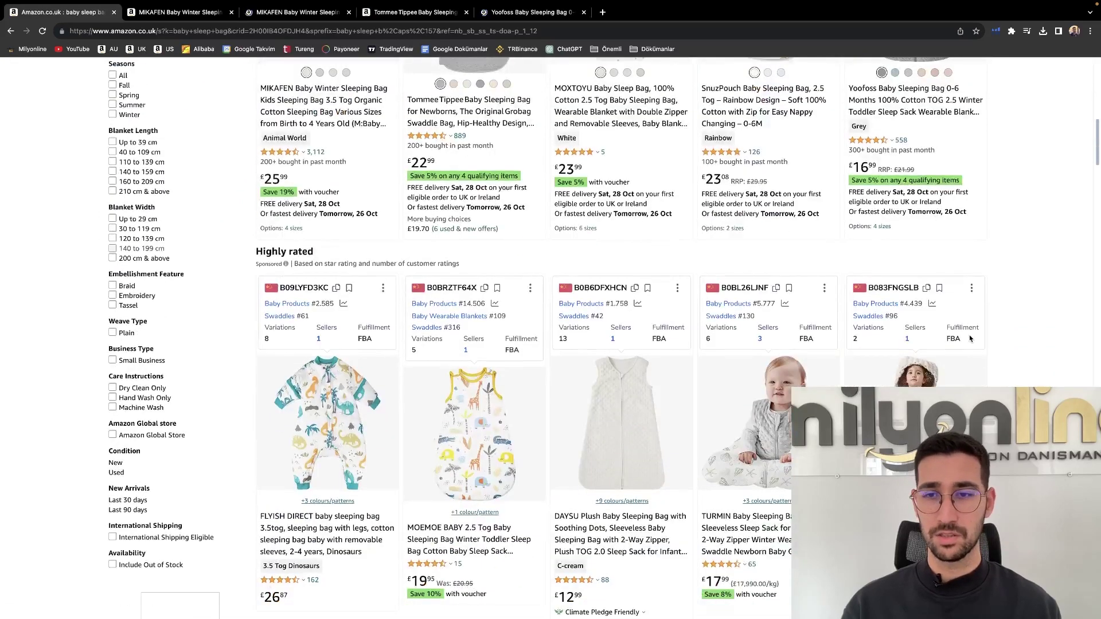
{"action": "scroll", "coordinate": [494, 166], "scroll_direction": "down", "scroll_amount": 12}
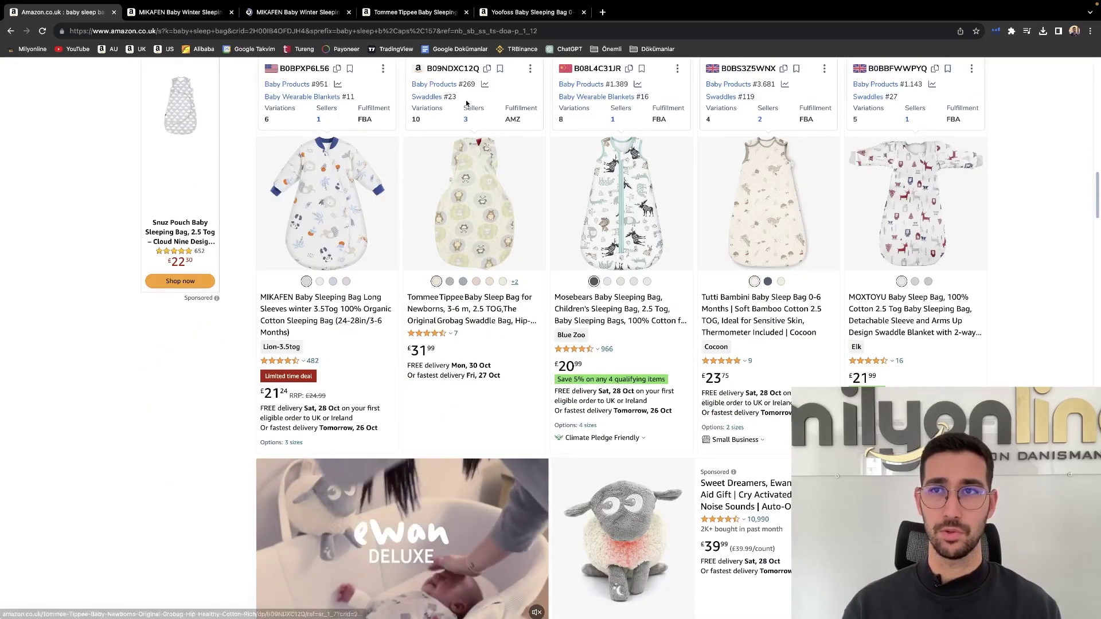
Close the duplicate MIKAFEN listing tab and bring up the Yoofoss listing
{"action": "left_click", "coordinate": [297, 18]}
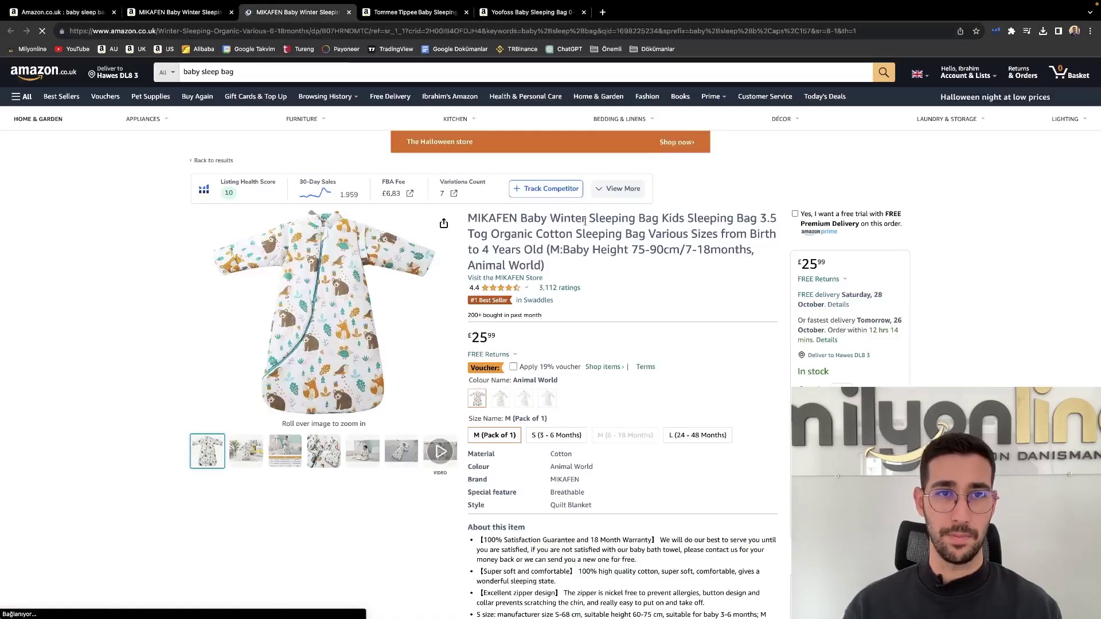
{"action": "left_click", "coordinate": [180, 12]}
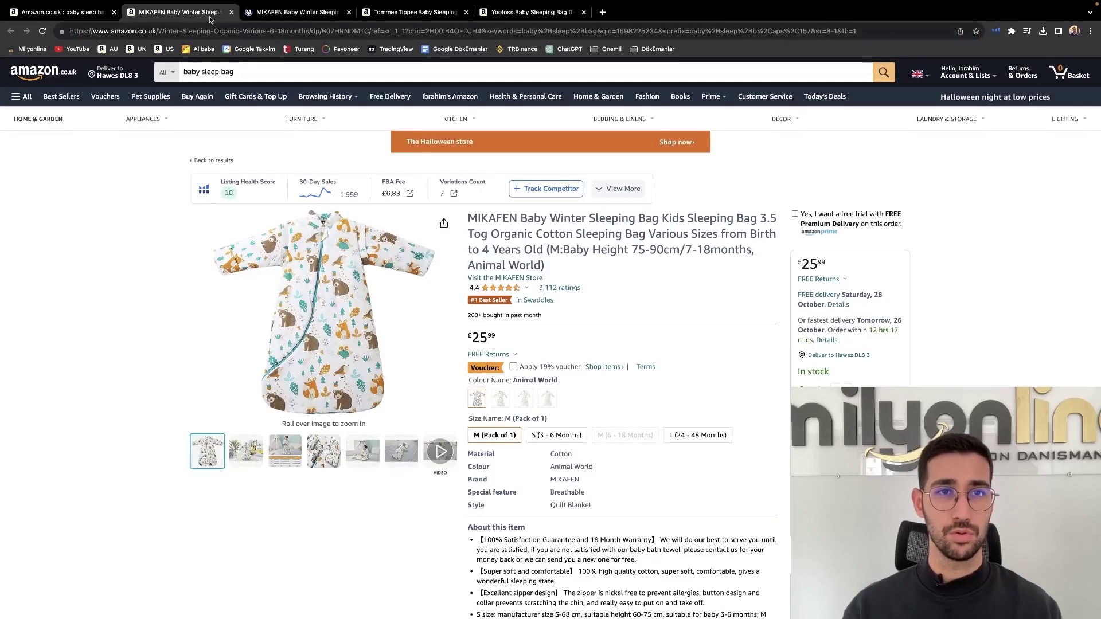
{"action": "left_click", "coordinate": [297, 12]}
{"action": "left_click", "coordinate": [348, 12]}
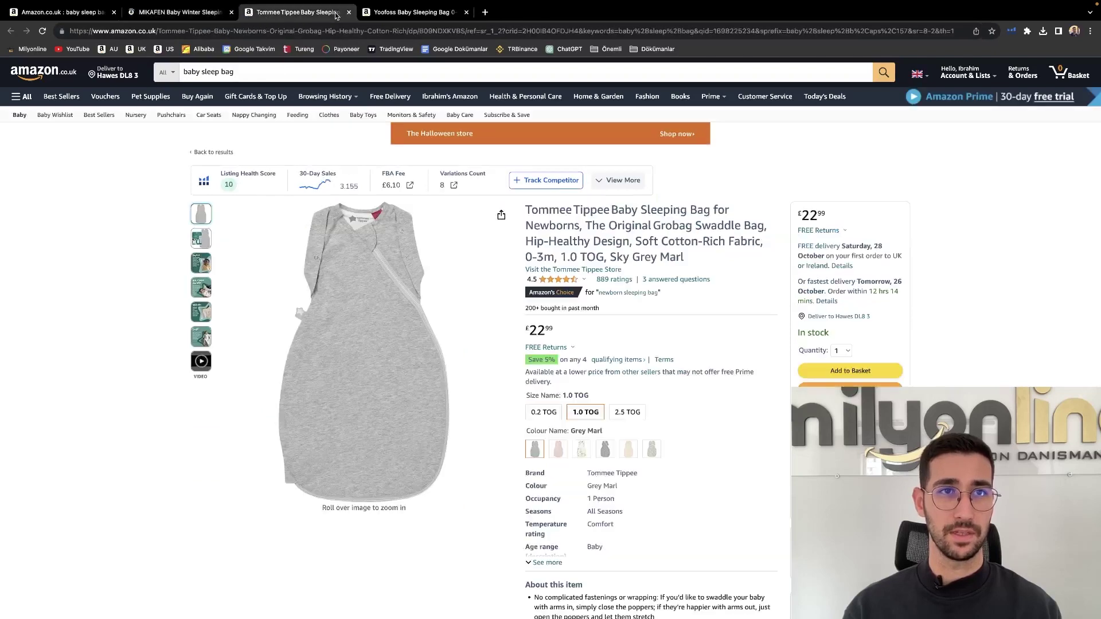
{"action": "left_click", "coordinate": [411, 12]}
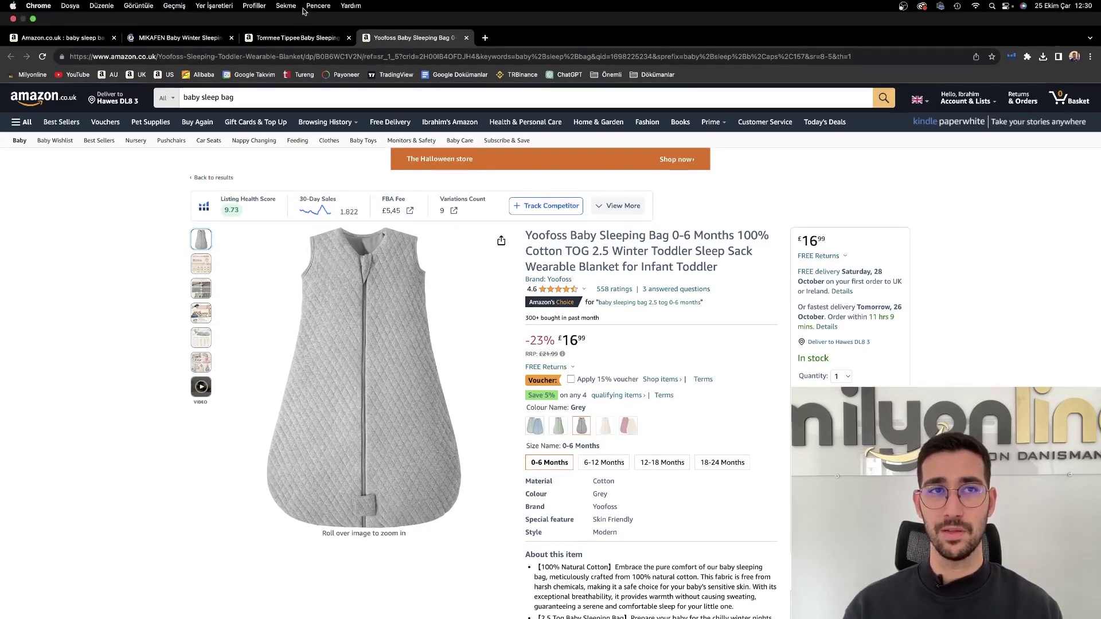
Run a Helium 10 Cerebro keyword search for the Tommee Tippee sleeping bag from its listing page
{"action": "left_click", "coordinate": [300, 12]}
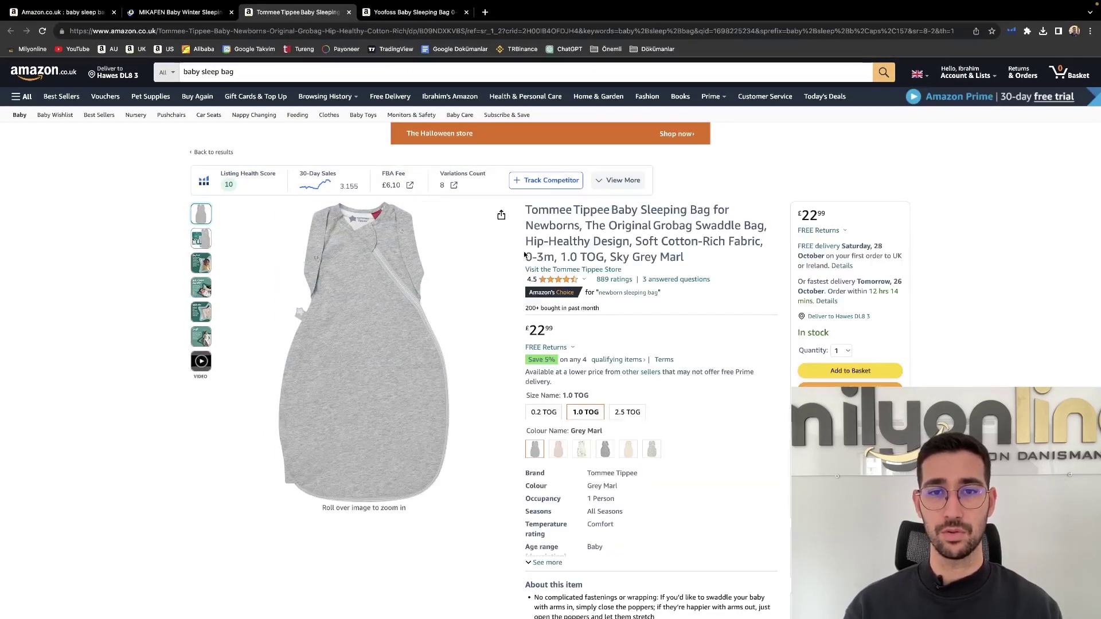
{"action": "scroll", "coordinate": [710, 360], "scroll_direction": "down", "scroll_amount": 9}
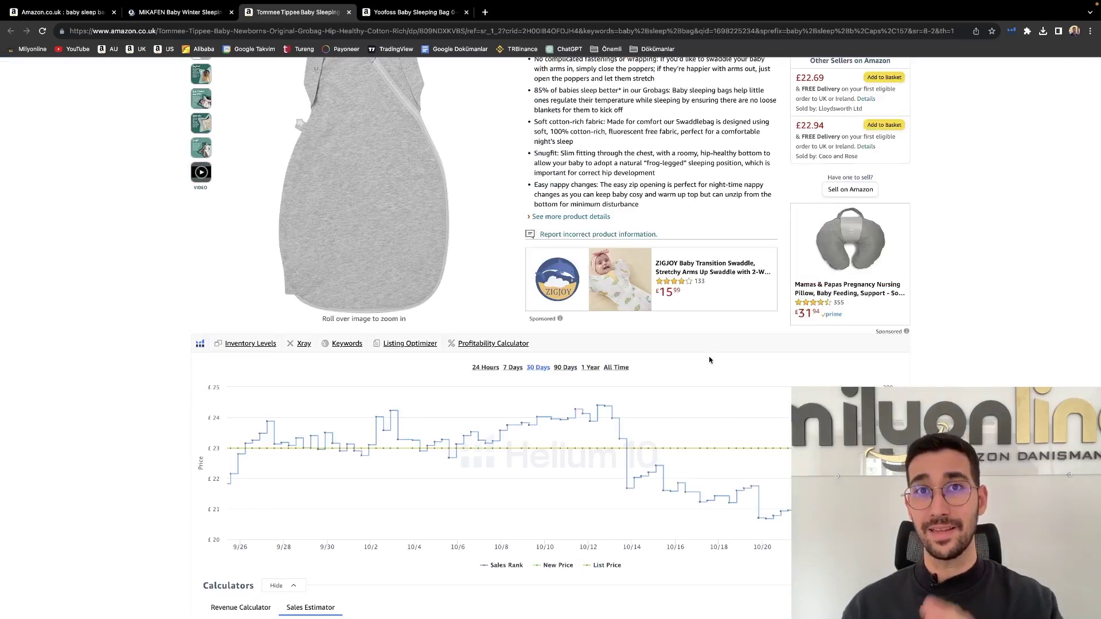
{"action": "scroll", "coordinate": [709, 360], "scroll_direction": "up", "scroll_amount": 1}
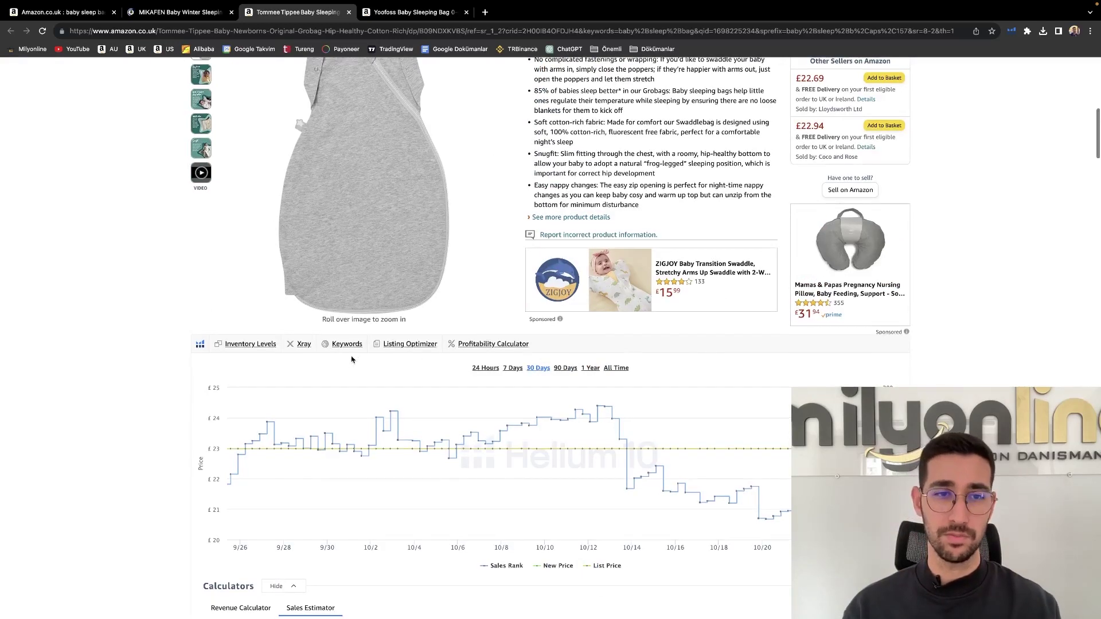
{"action": "left_click", "coordinate": [347, 344]}
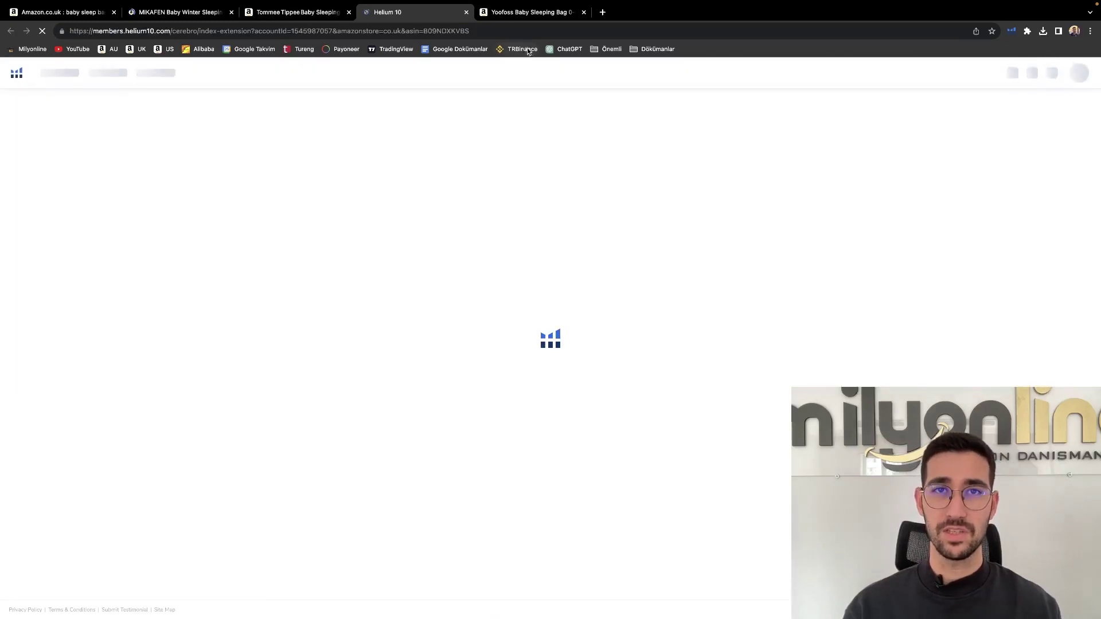
Run Helium 10 Cerebro keyword searches for the Yoofoss and MIKAFEN sleeping bags from their listing pages
{"action": "left_click", "coordinate": [538, 14]}
{"action": "left_click", "coordinate": [412, 11]}
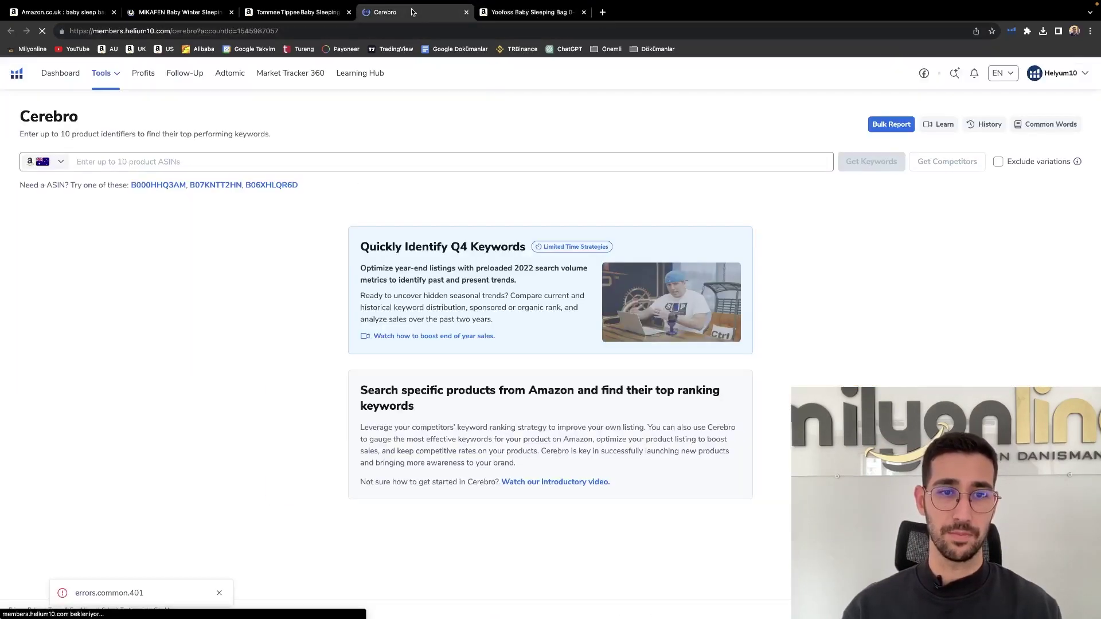
{"action": "left_click", "coordinate": [530, 12]}
{"action": "left_click", "coordinate": [344, 448]}
{"action": "left_click", "coordinate": [177, 11]}
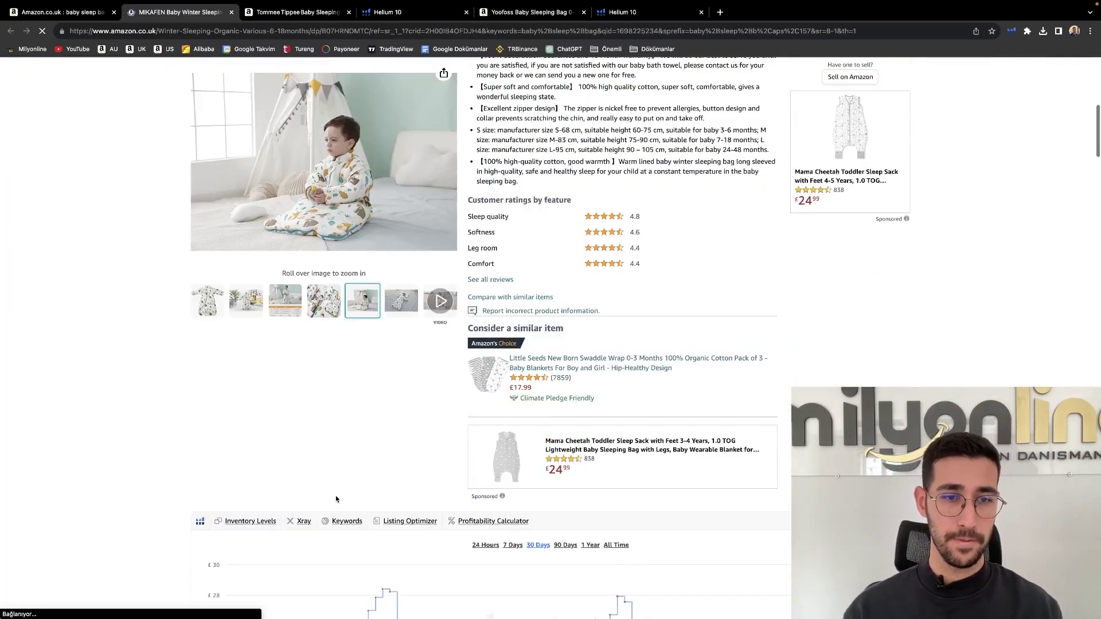
{"action": "left_click", "coordinate": [339, 521]}
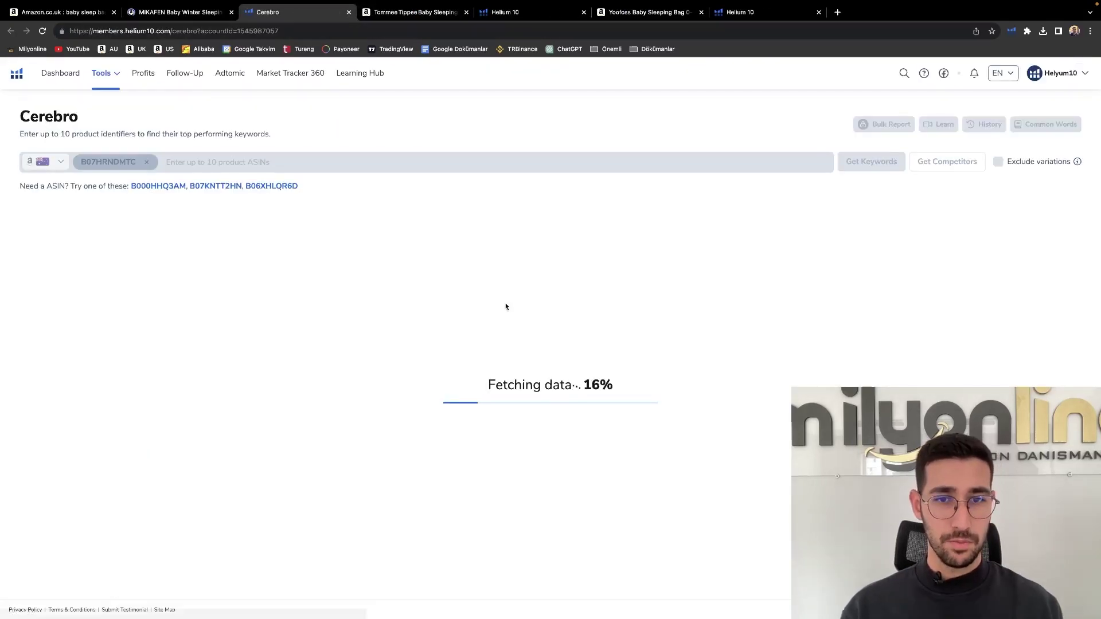
Check the total keyword count in the MIKAFEN sleeping bag's Cerebro results
{"action": "scroll", "coordinate": [568, 185], "scroll_direction": "down", "scroll_amount": 3}
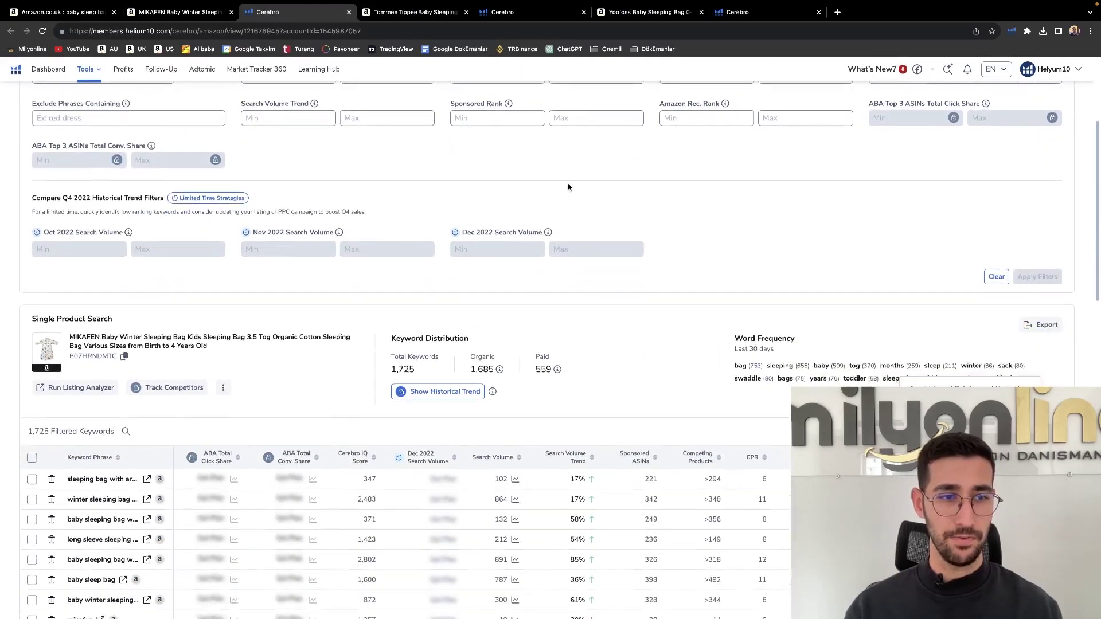
{"action": "scroll", "coordinate": [568, 186], "scroll_direction": "down", "scroll_amount": 1}
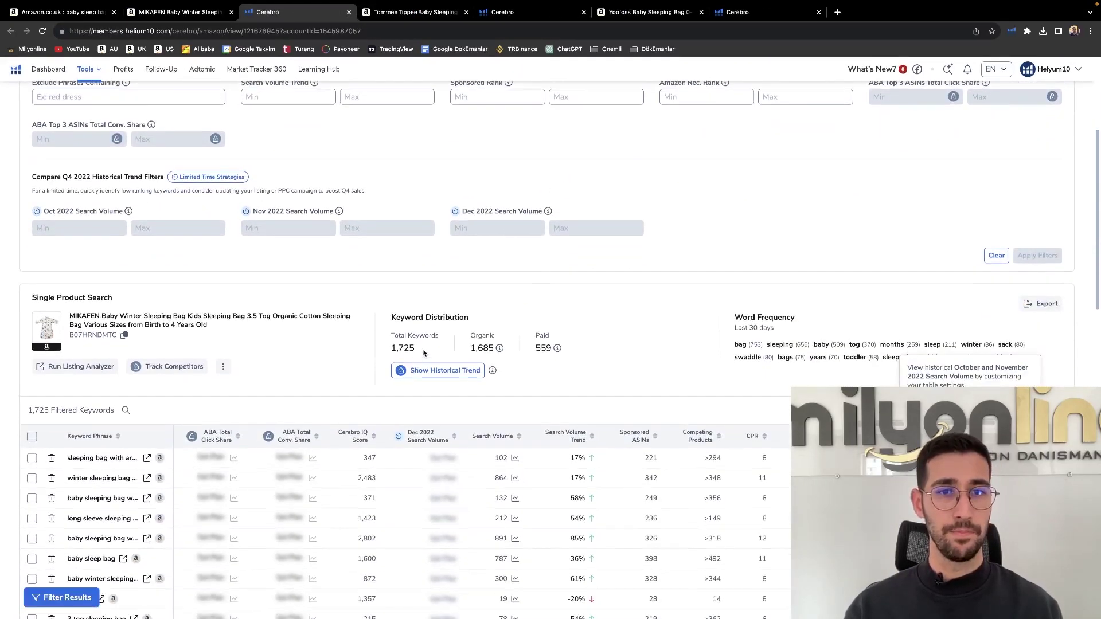
{"action": "left_click_drag", "start_coordinate": [424, 350], "coordinate": [393, 348]}
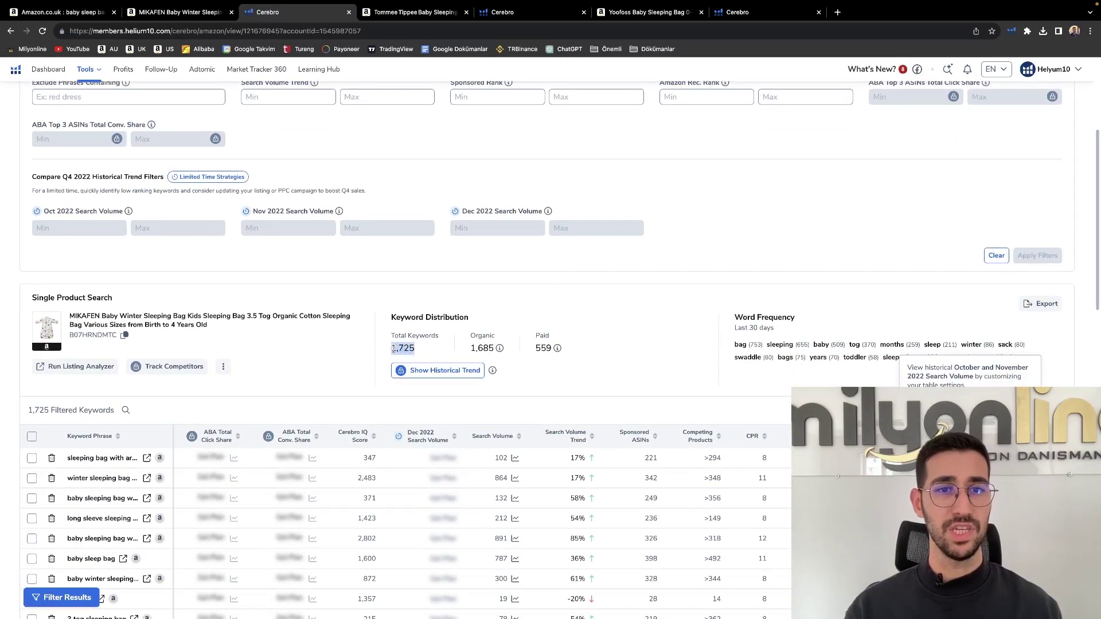
{"action": "left_click", "coordinate": [550, 306]}
{"action": "scroll", "coordinate": [551, 306], "scroll_direction": "up", "scroll_amount": 4}
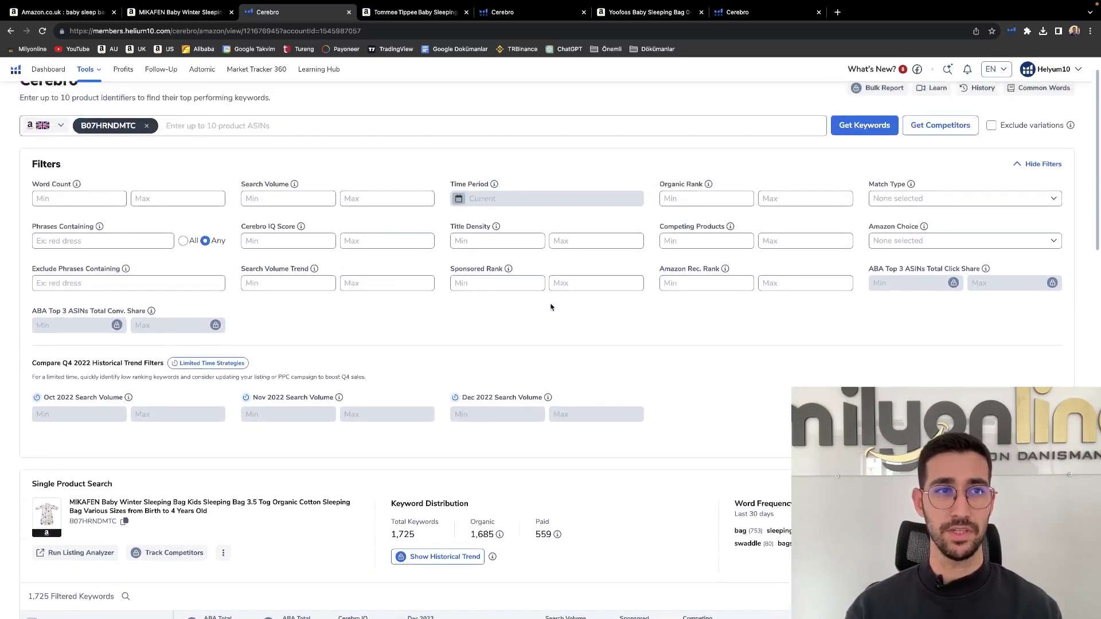
{"action": "scroll", "coordinate": [550, 307], "scroll_direction": "up", "scroll_amount": 1}
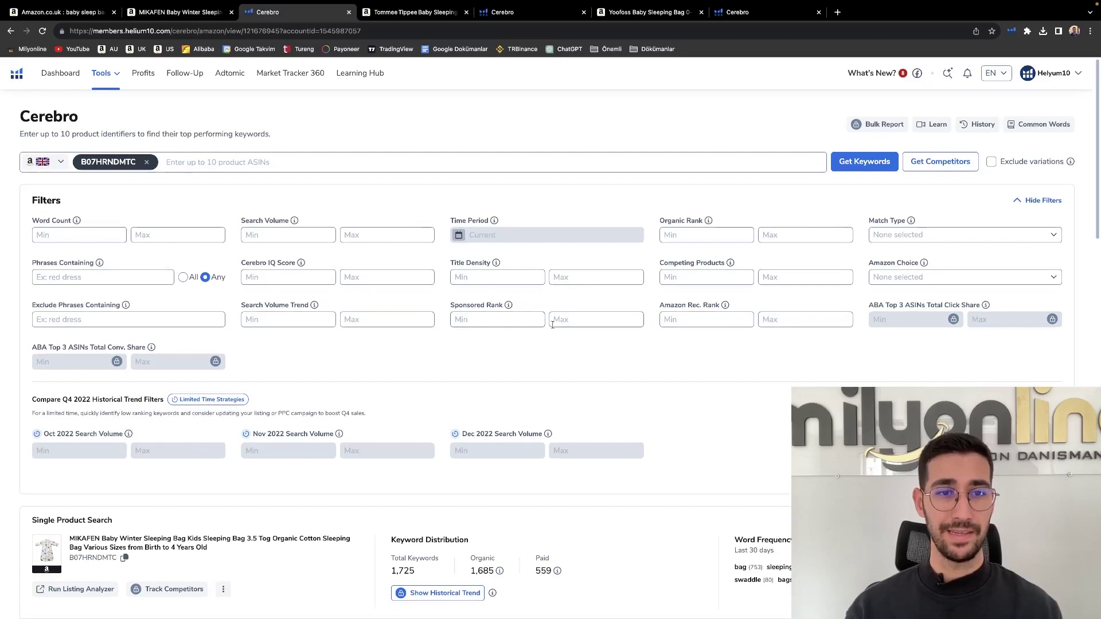
Compare the total keyword counts in the Cerebro results for the Tommee Tippee and Yoofoss sleeping bags
{"action": "left_click", "coordinate": [531, 12]}
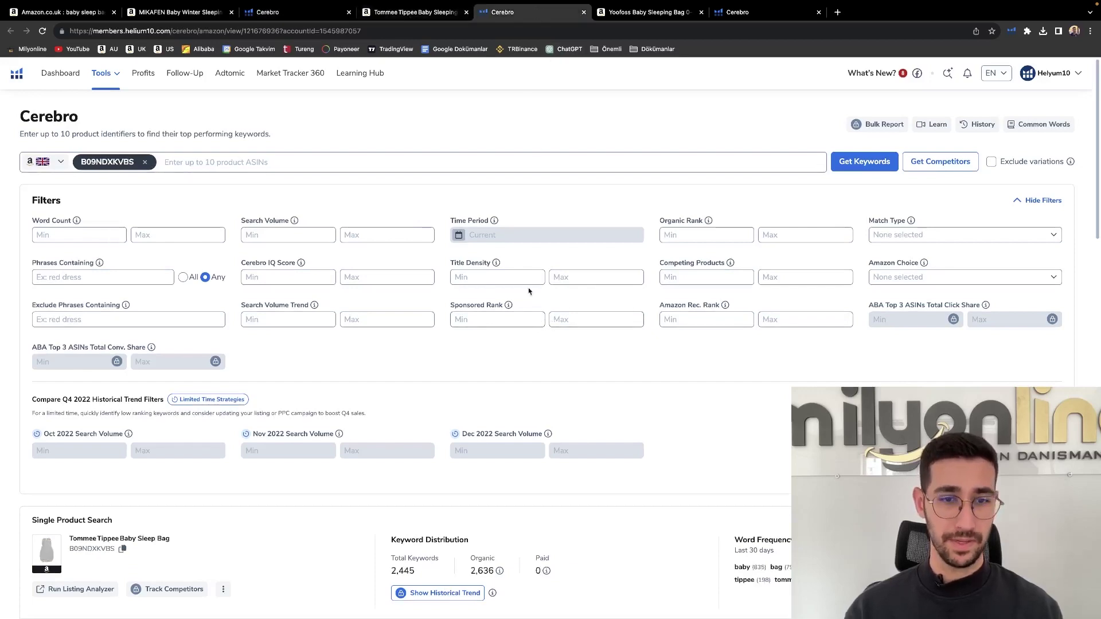
{"action": "scroll", "coordinate": [533, 292], "scroll_direction": "down", "scroll_amount": 5}
{"action": "scroll", "coordinate": [493, 310], "scroll_direction": "down", "scroll_amount": 1}
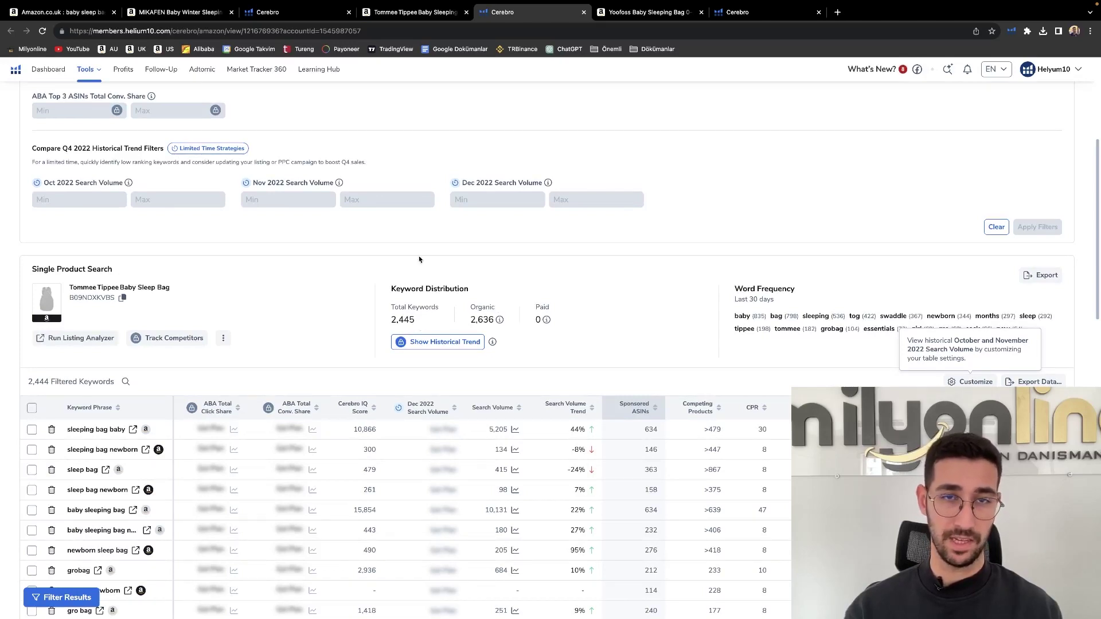
{"action": "left_click", "coordinate": [794, 4]}
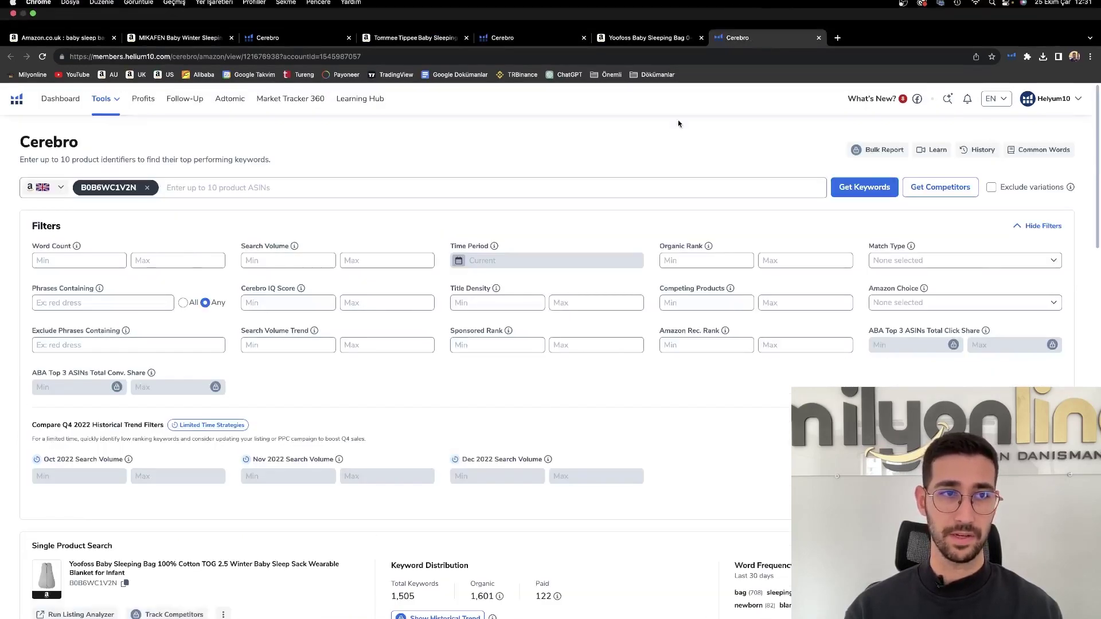
{"action": "scroll", "coordinate": [704, 191], "scroll_direction": "down", "scroll_amount": 1}
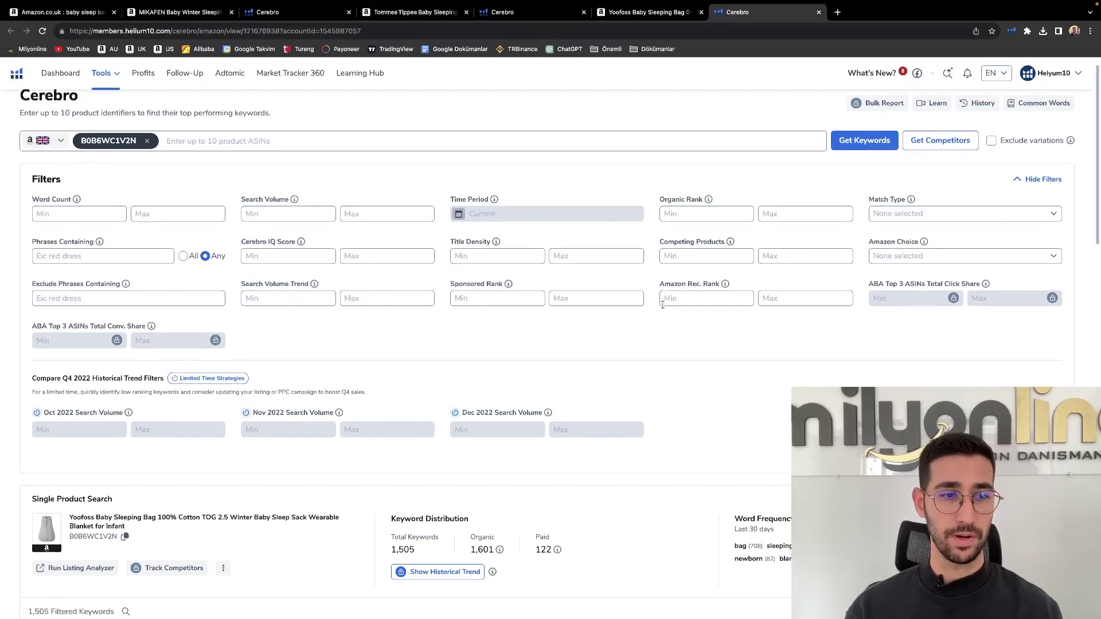
{"action": "double_click", "coordinate": [402, 528]}
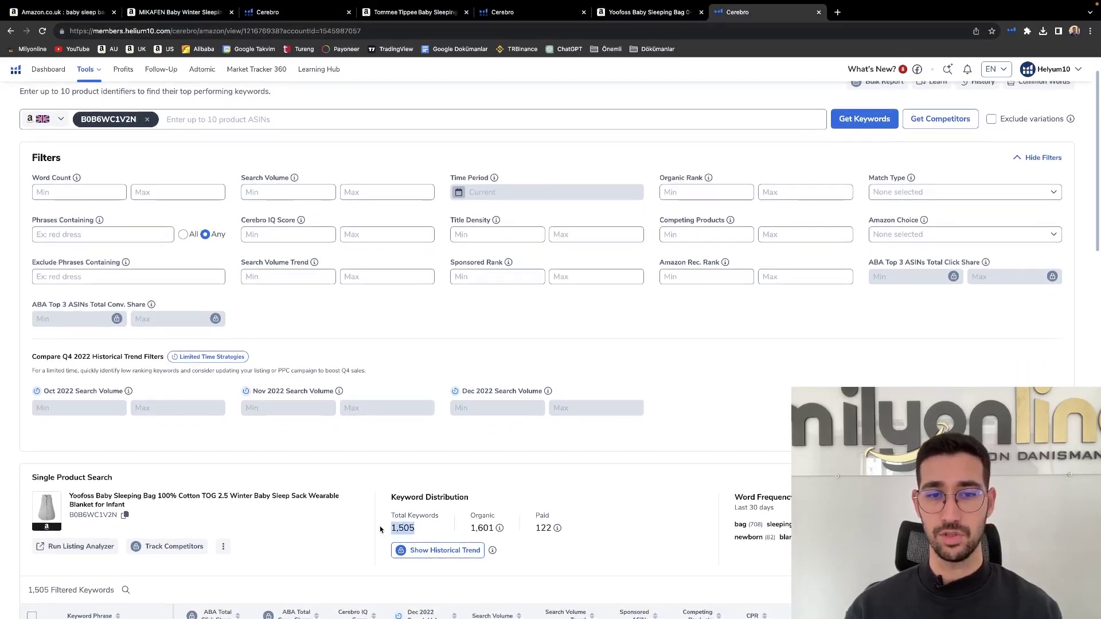
Close the Yoofoss and MIKAFEN listing and Cerebro tabs, keeping the Tommee Tippee listing and its Cerebro results open
{"action": "key", "text": "ctrl+w"}
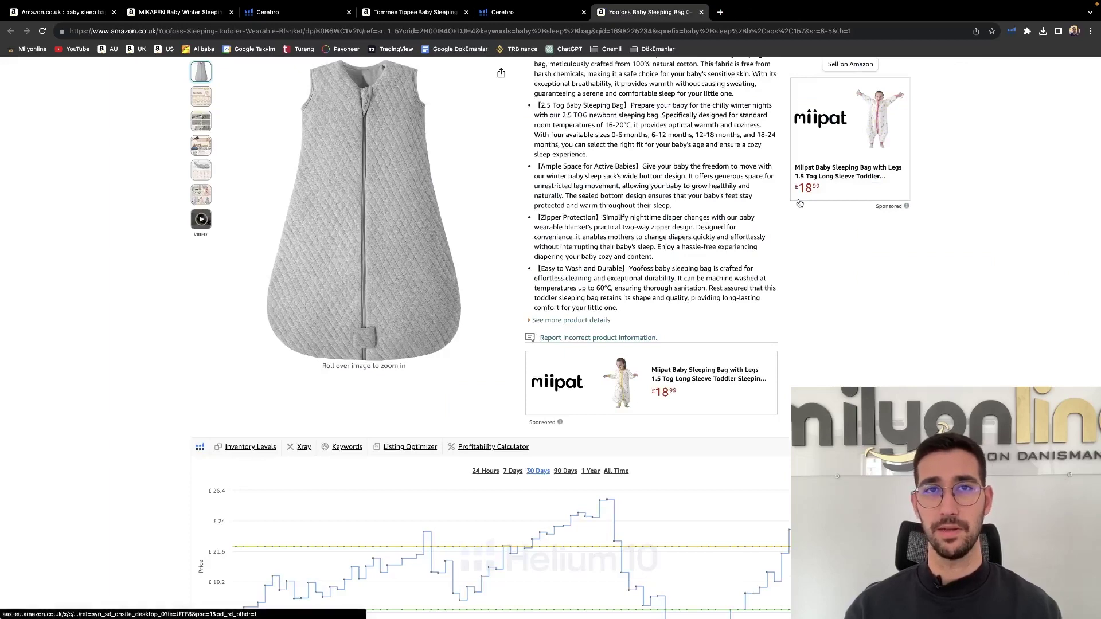
{"action": "key", "text": "ctrl+w"}
{"action": "left_click", "coordinate": [301, 13]}
{"action": "key", "text": "ctrl+w"}
{"action": "key", "text": "ctrl+w"}
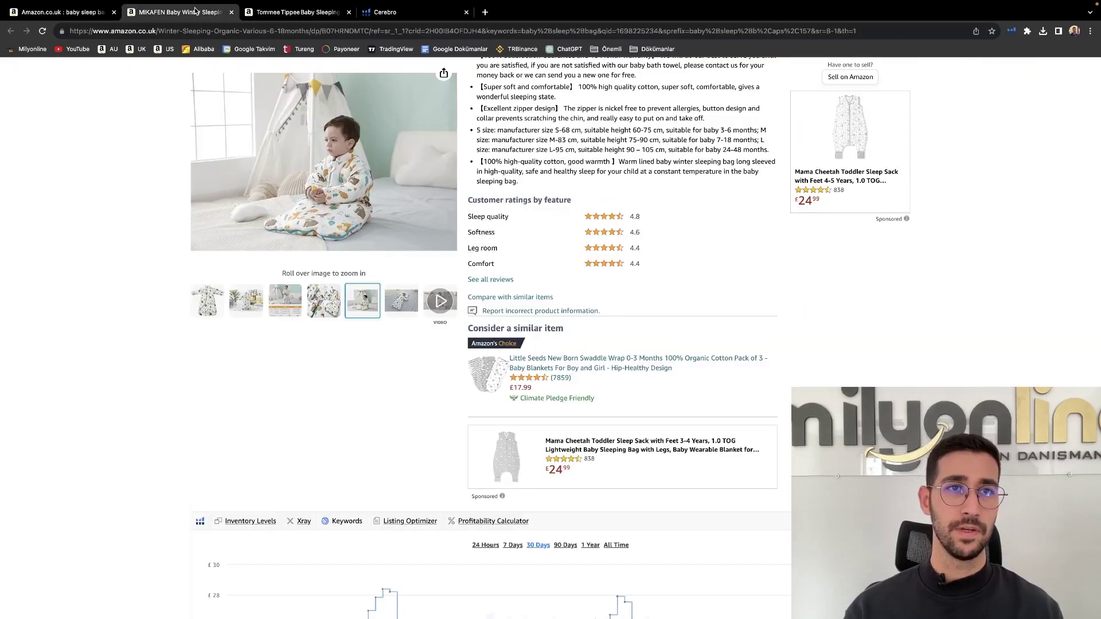
{"action": "left_click", "coordinate": [295, 12]}
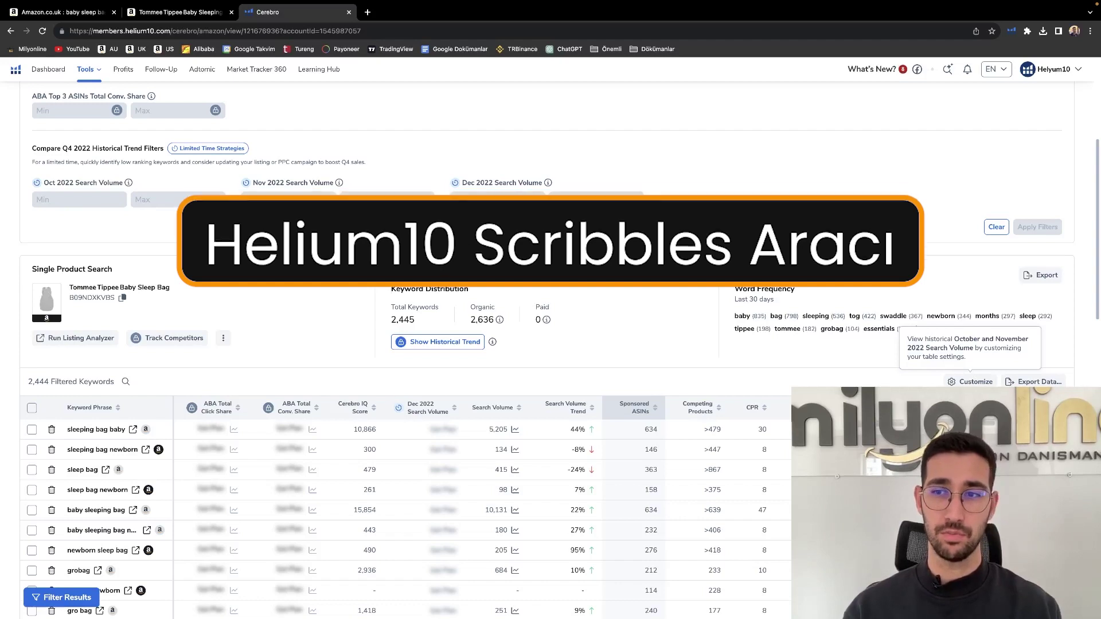
Filter the Tommee Tippee keyword results to a minimum search volume of 500
{"action": "scroll", "coordinate": [221, 251], "scroll_direction": "up", "scroll_amount": 3}
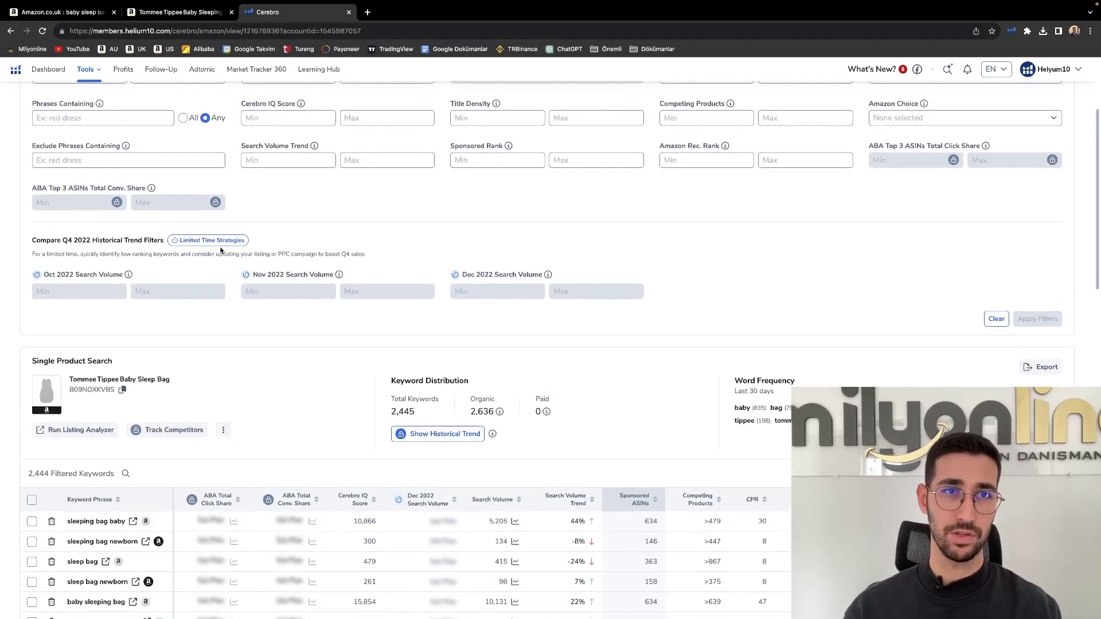
{"action": "scroll", "coordinate": [221, 251], "scroll_direction": "down", "scroll_amount": 2}
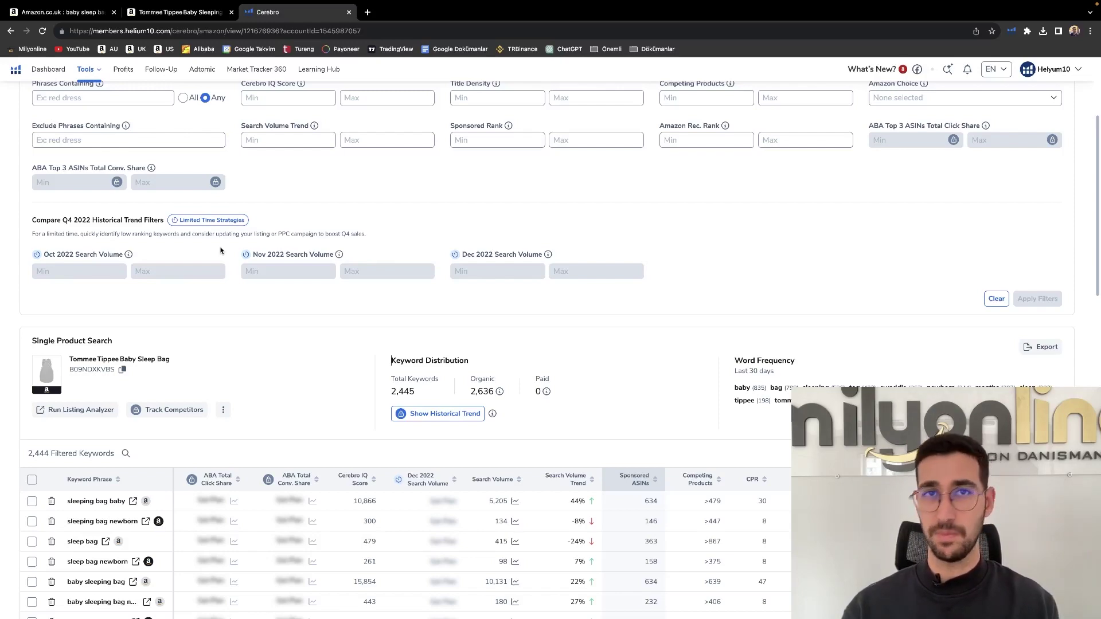
{"action": "scroll", "coordinate": [222, 258], "scroll_direction": "up", "scroll_amount": 1}
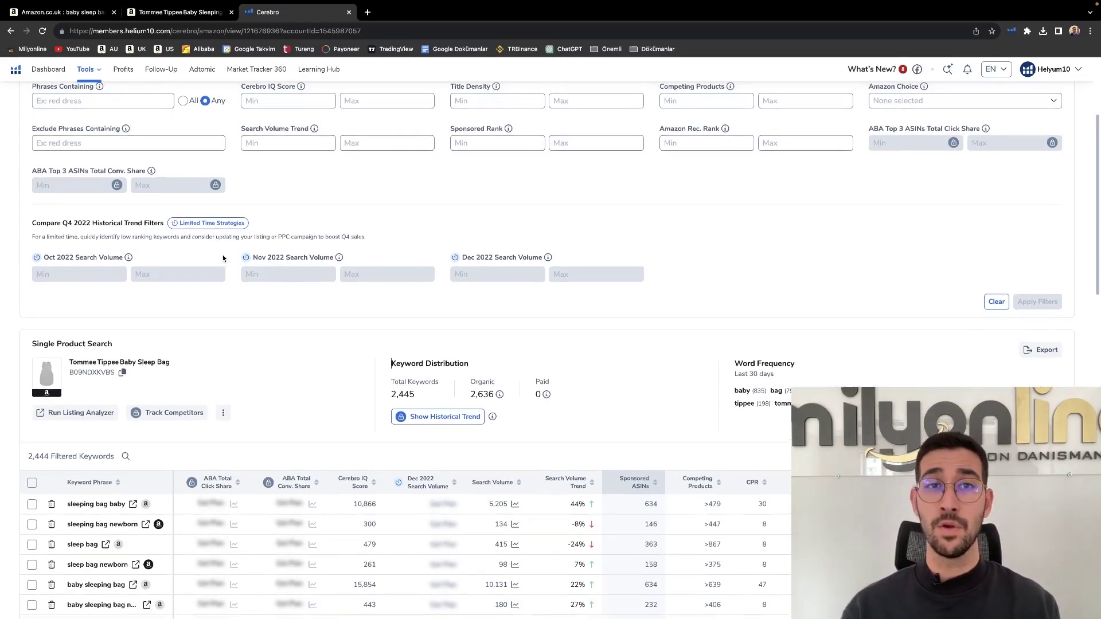
{"action": "scroll", "coordinate": [223, 258], "scroll_direction": "up", "scroll_amount": 3}
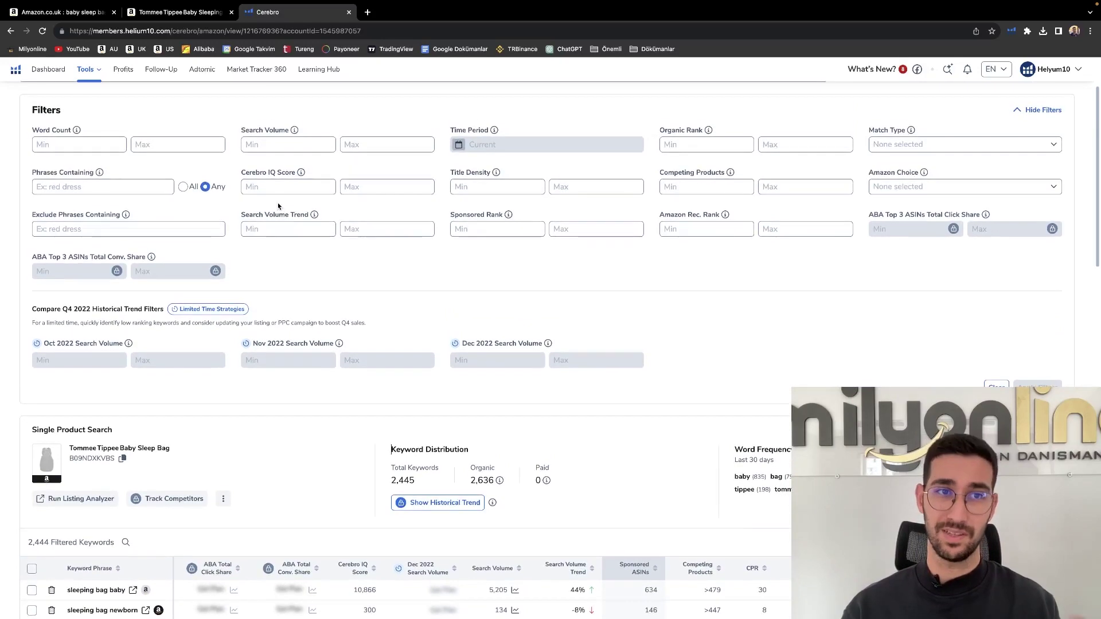
{"action": "left_click", "coordinate": [294, 145]}
{"action": "type", "text": "500"}
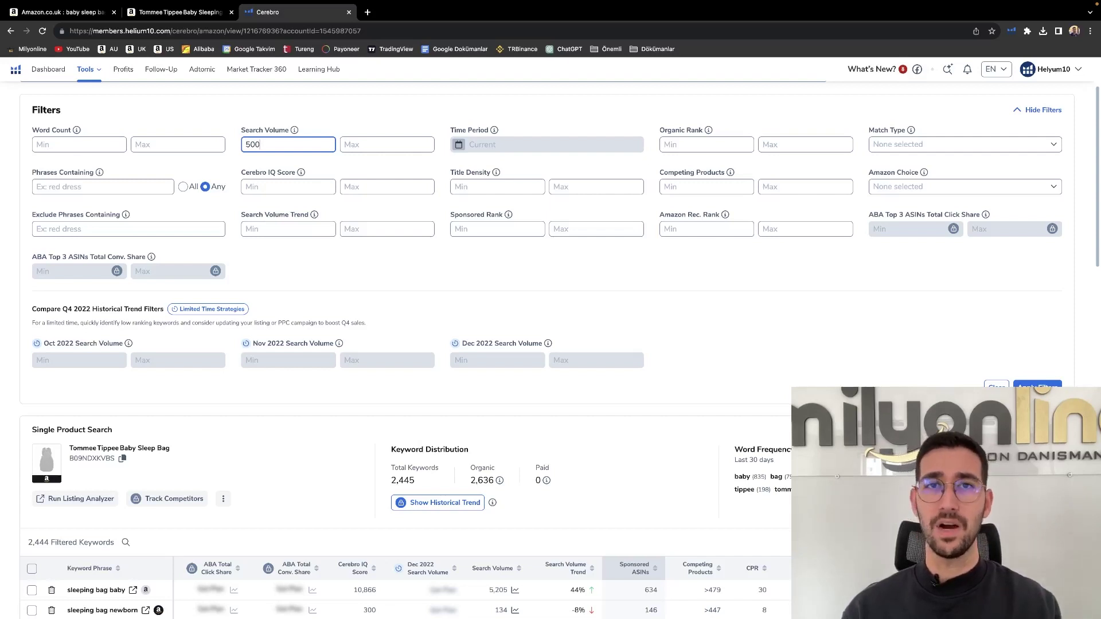
{"action": "left_click", "coordinate": [629, 297]}
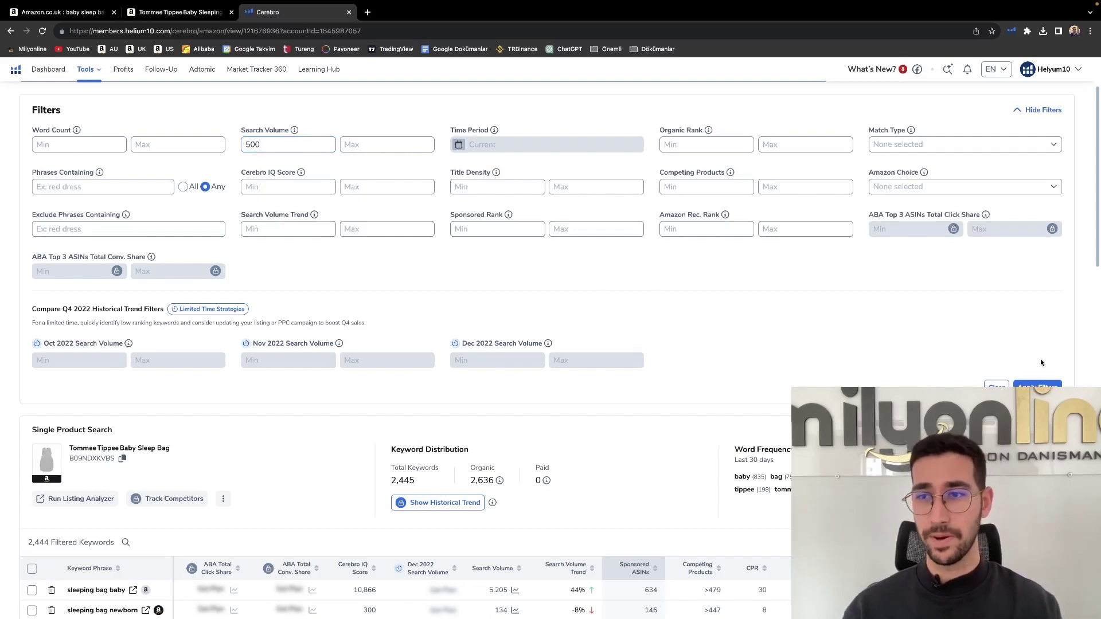
{"action": "left_click", "coordinate": [1037, 386]}
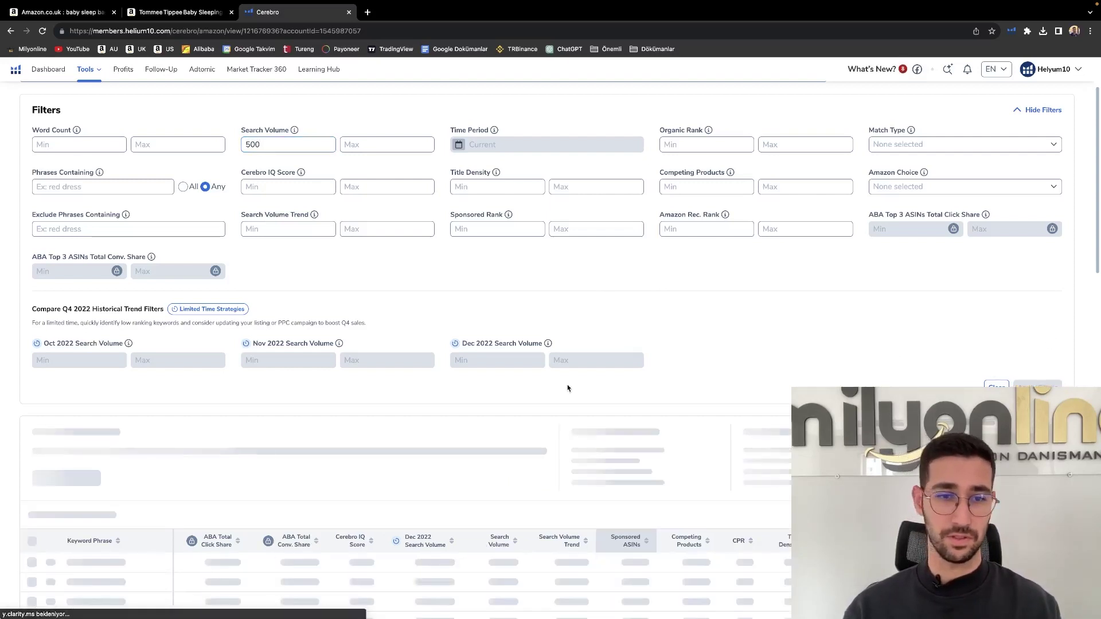
Sort the filtered Tommee Tippee keywords by search volume, highest first, and check the filtered keyword count
{"action": "scroll", "coordinate": [560, 394], "scroll_direction": "down", "scroll_amount": 2}
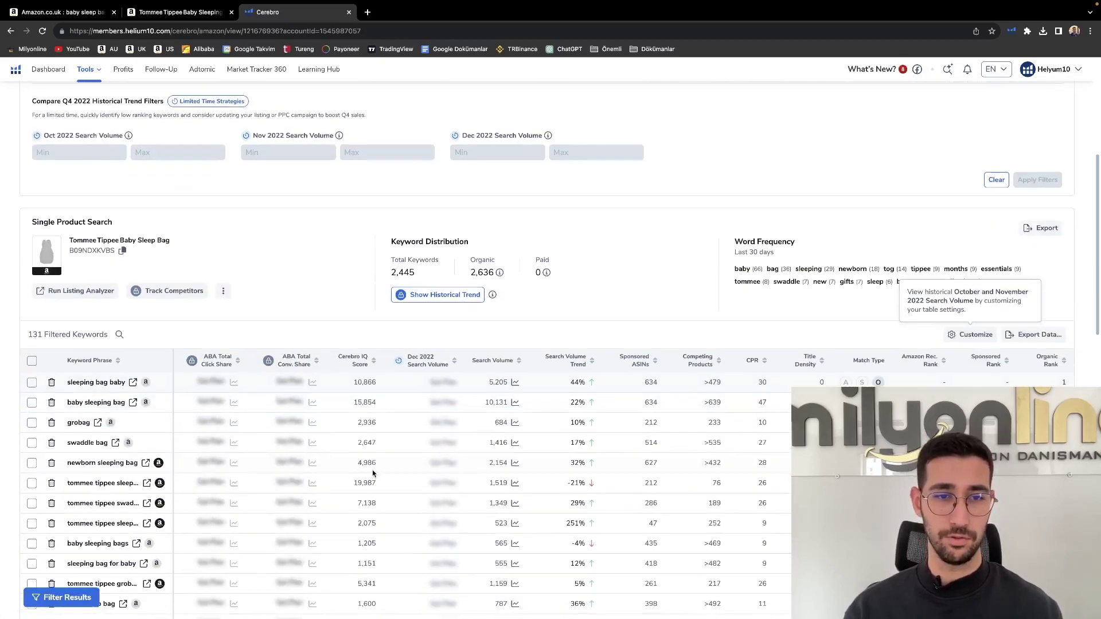
{"action": "left_click", "coordinate": [496, 362]}
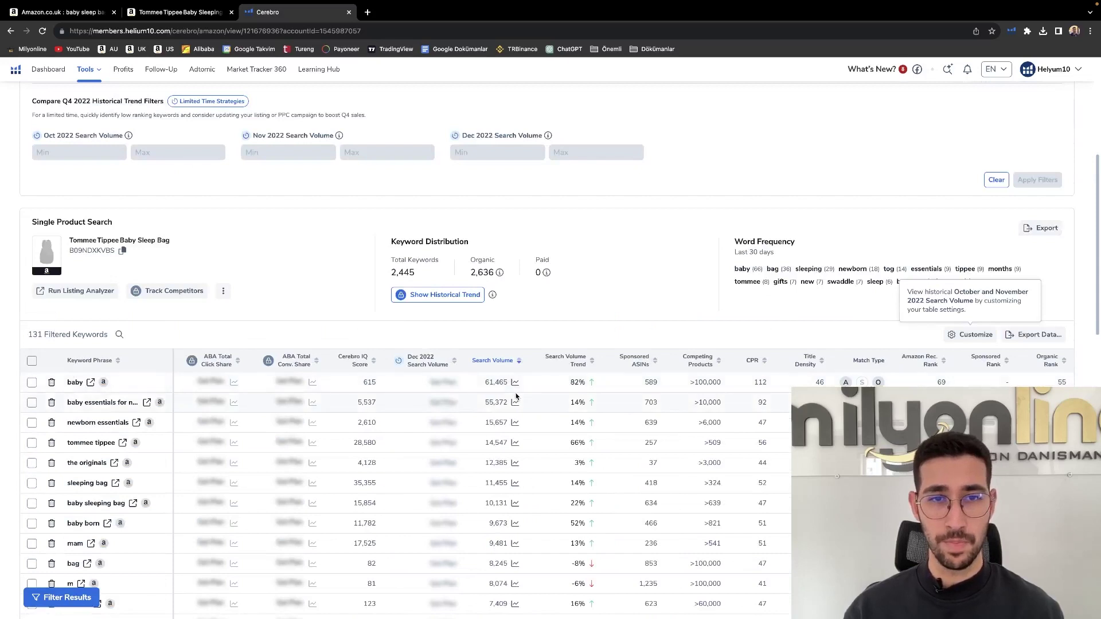
{"action": "left_click_drag", "start_coordinate": [26, 336], "coordinate": [44, 336]}
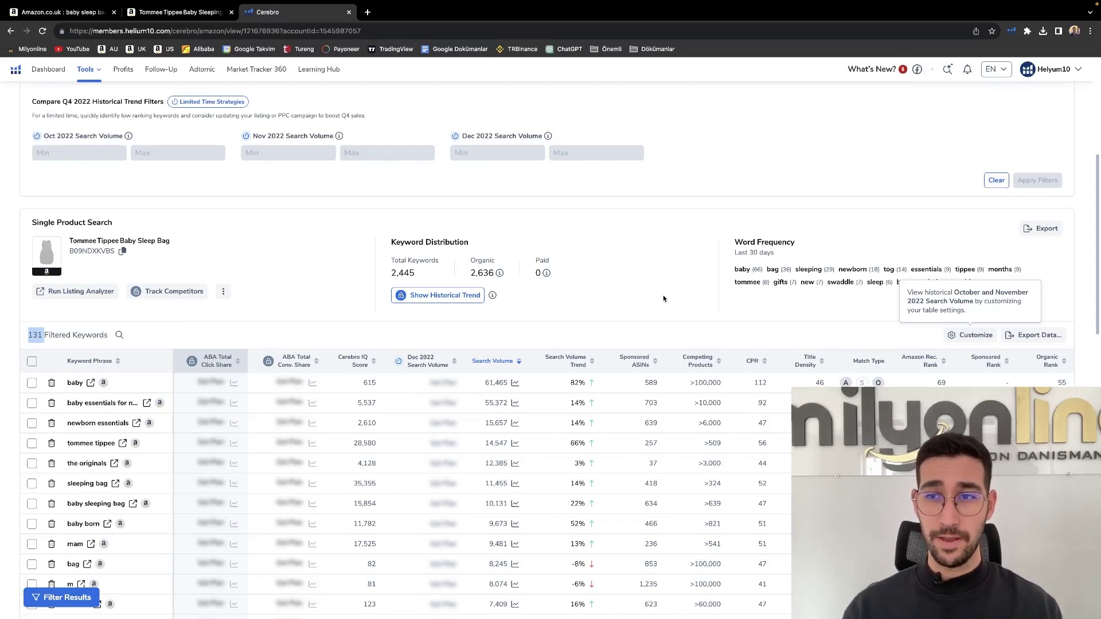
Export the filtered keywords to Frankenstein and copy the complete original keyword list unprocessed into the result
{"action": "left_click", "coordinate": [1058, 336]}
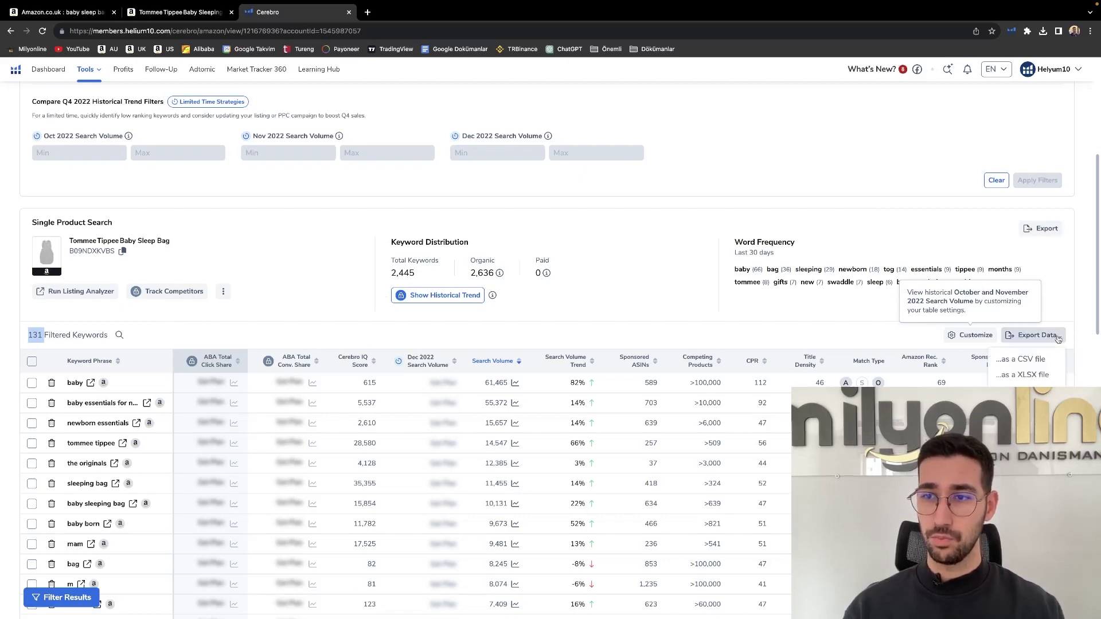
{"action": "left_click", "coordinate": [1027, 359]}
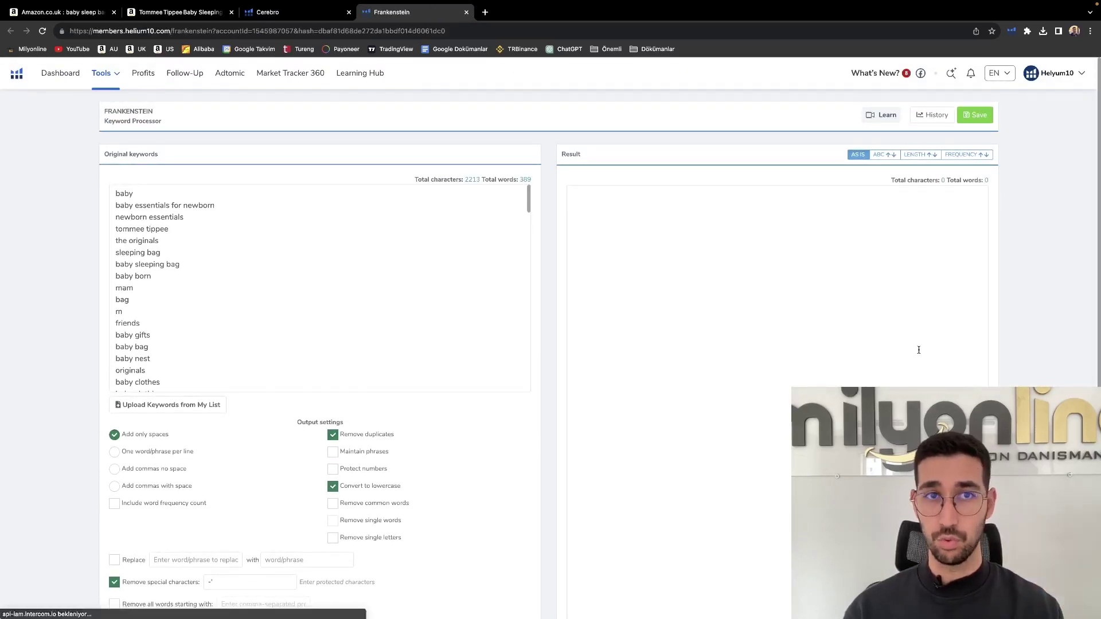
{"action": "left_click", "coordinate": [478, 262]}
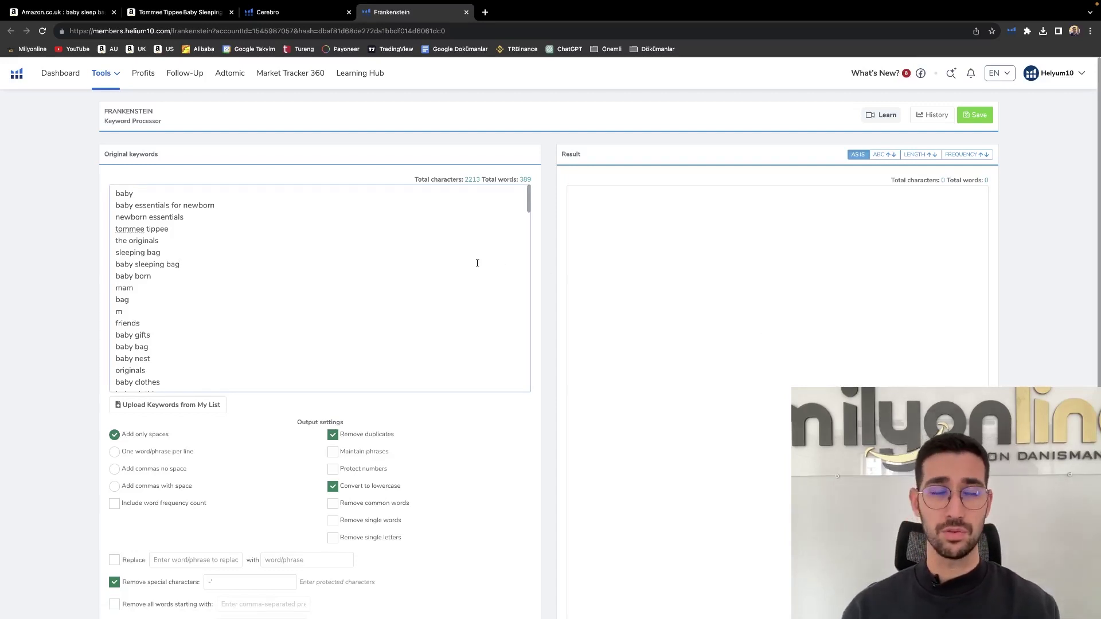
{"action": "key", "text": "ctrl+a"}
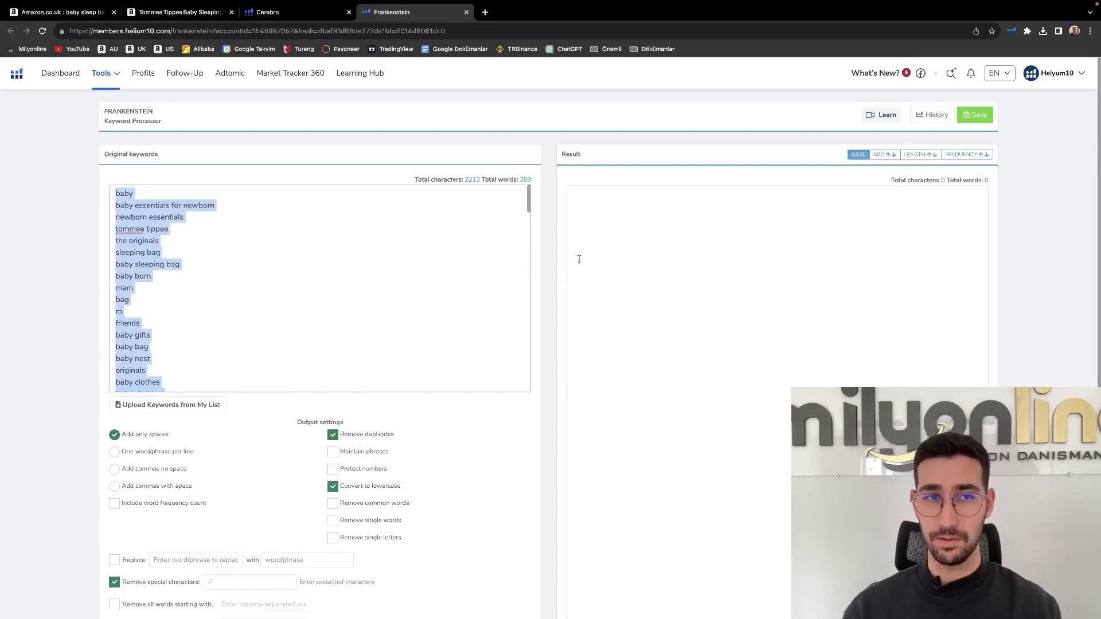
{"action": "left_click", "coordinate": [579, 259]}
{"action": "key", "text": "ctrl+v"}
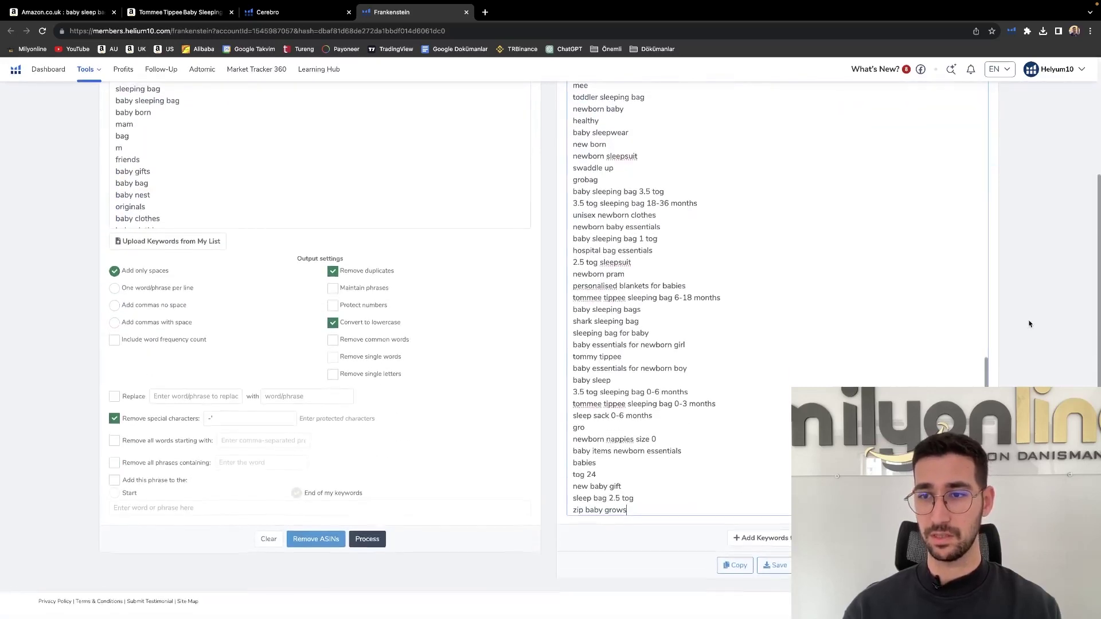
{"action": "left_click", "coordinate": [775, 565]}
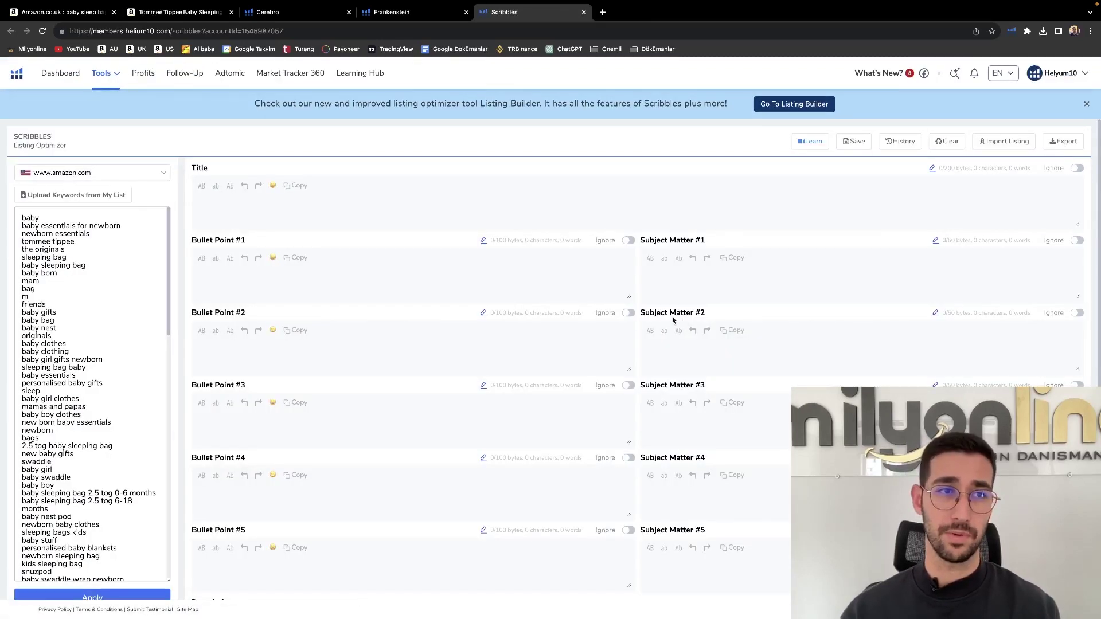
{"action": "left_click", "coordinate": [157, 178]}
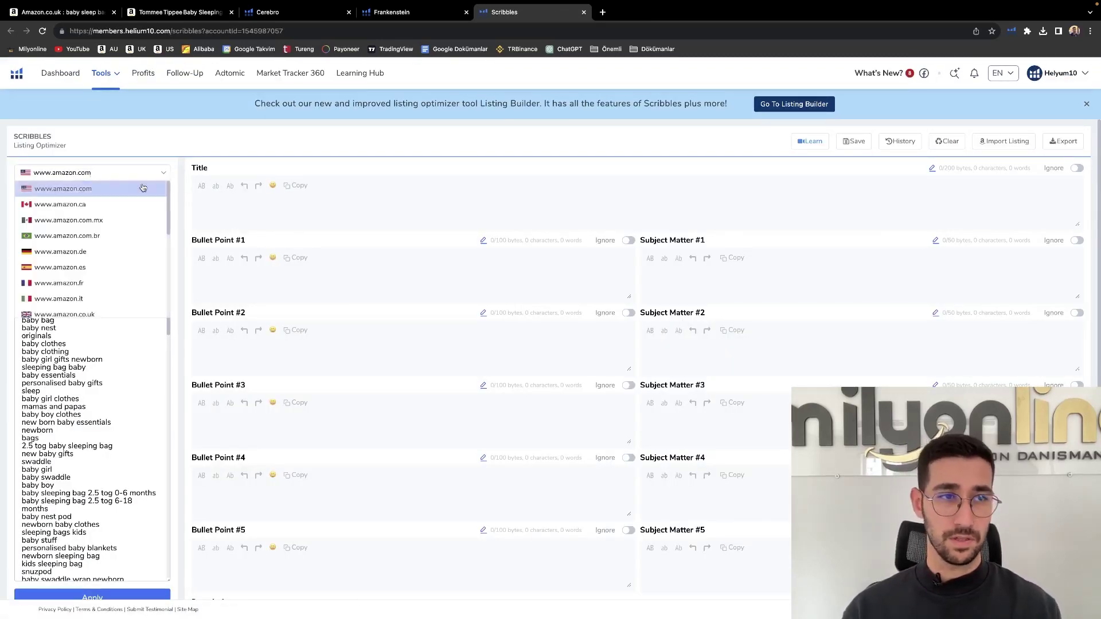
{"action": "scroll", "coordinate": [114, 230], "scroll_direction": "down", "scroll_amount": 2}
{"action": "left_click", "coordinate": [125, 218]}
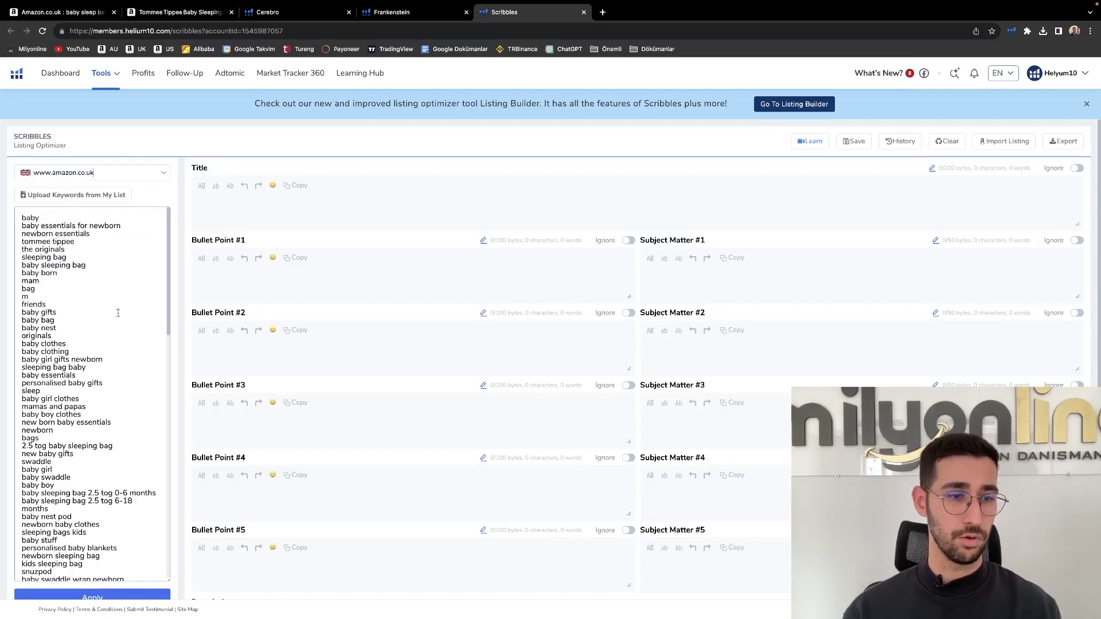
{"action": "left_click", "coordinate": [133, 598]}
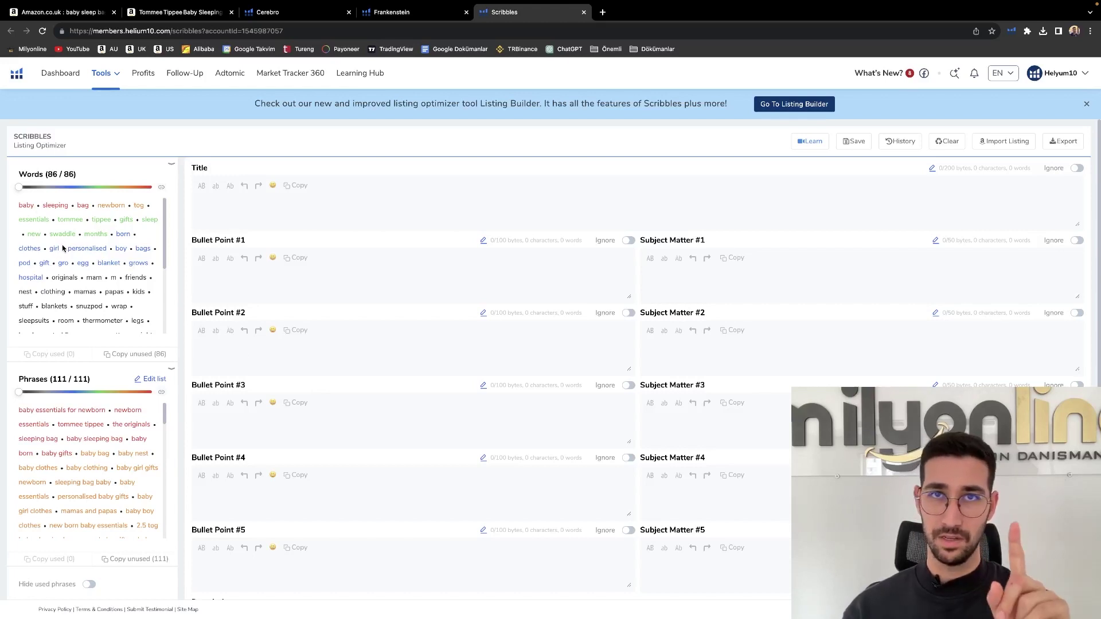
Review the colour-coded words and phrases in the Scribbles keyword lists
{"action": "scroll", "coordinate": [62, 277], "scroll_direction": "down", "scroll_amount": 1}
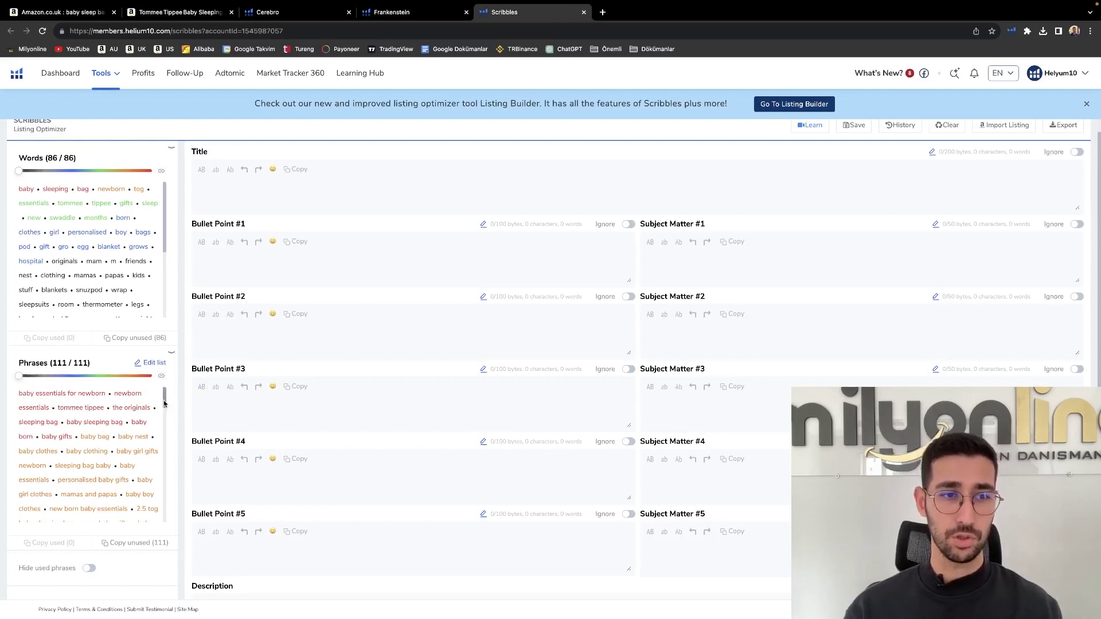
{"action": "left_click_drag", "start_coordinate": [165, 401], "coordinate": [160, 493]}
{"action": "scroll", "coordinate": [120, 450], "scroll_direction": "down", "scroll_amount": 2}
{"action": "scroll", "coordinate": [120, 453], "scroll_direction": "down", "scroll_amount": 5}
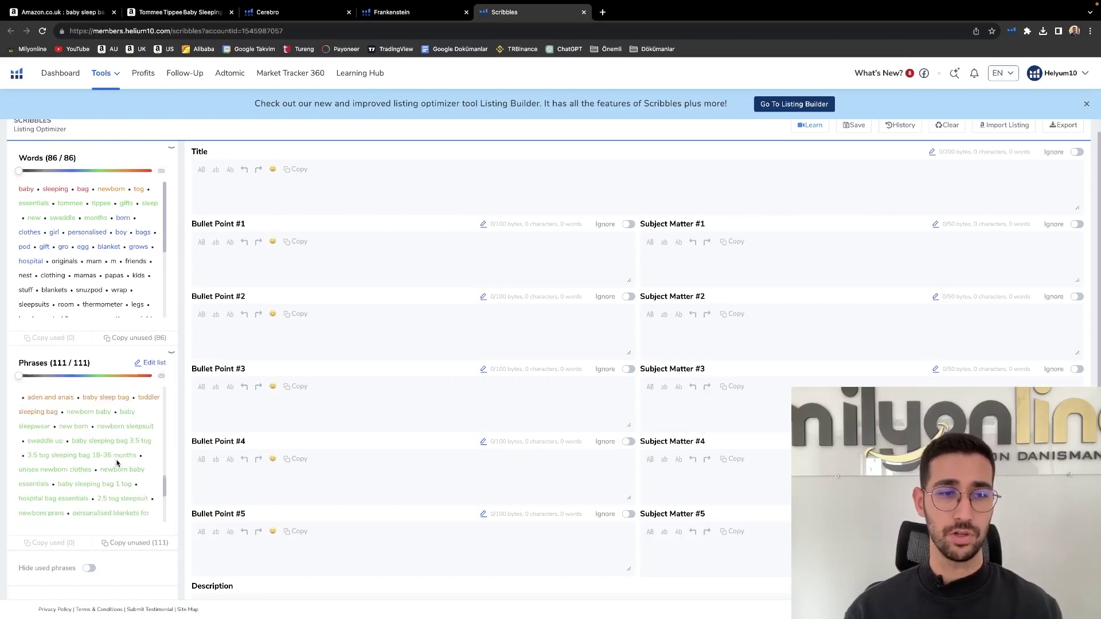
{"action": "scroll", "coordinate": [116, 463], "scroll_direction": "up", "scroll_amount": 10}
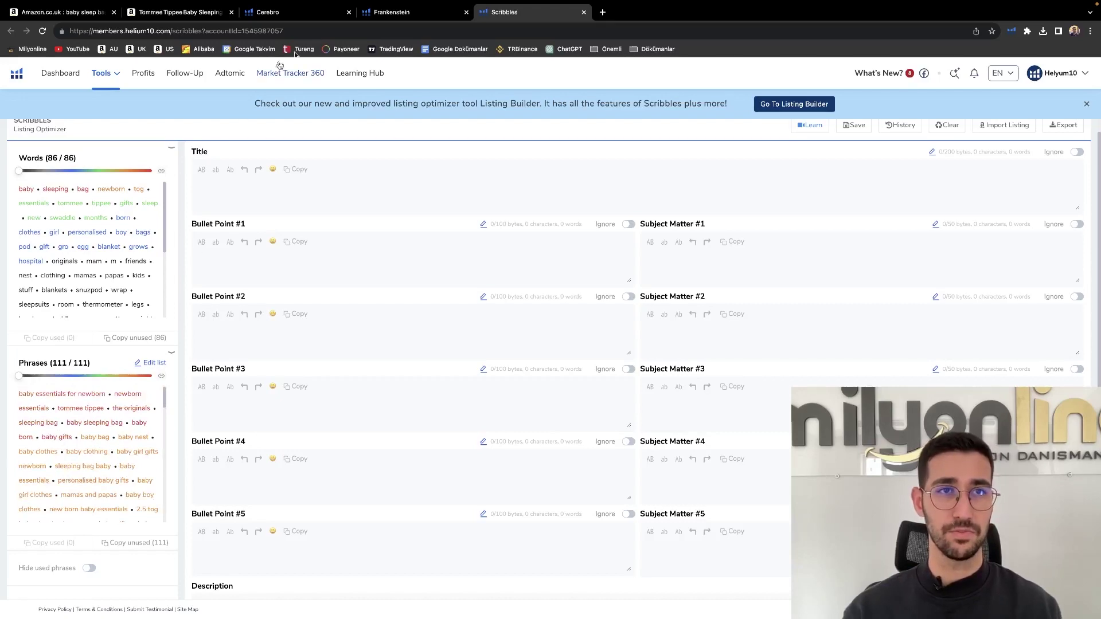
Check the search volume of "baby gifts" in the Cerebro keyword results
{"action": "left_click", "coordinate": [296, 12]}
{"action": "scroll", "coordinate": [239, 432], "scroll_direction": "down", "scroll_amount": 3}
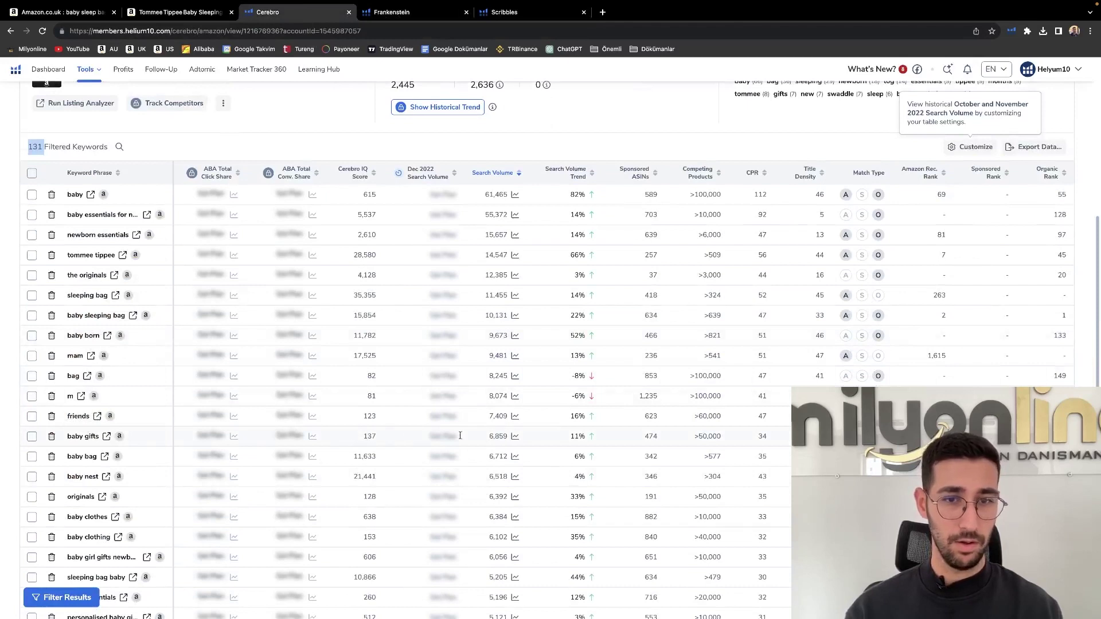
{"action": "left_click_drag", "start_coordinate": [489, 439], "coordinate": [506, 438]}
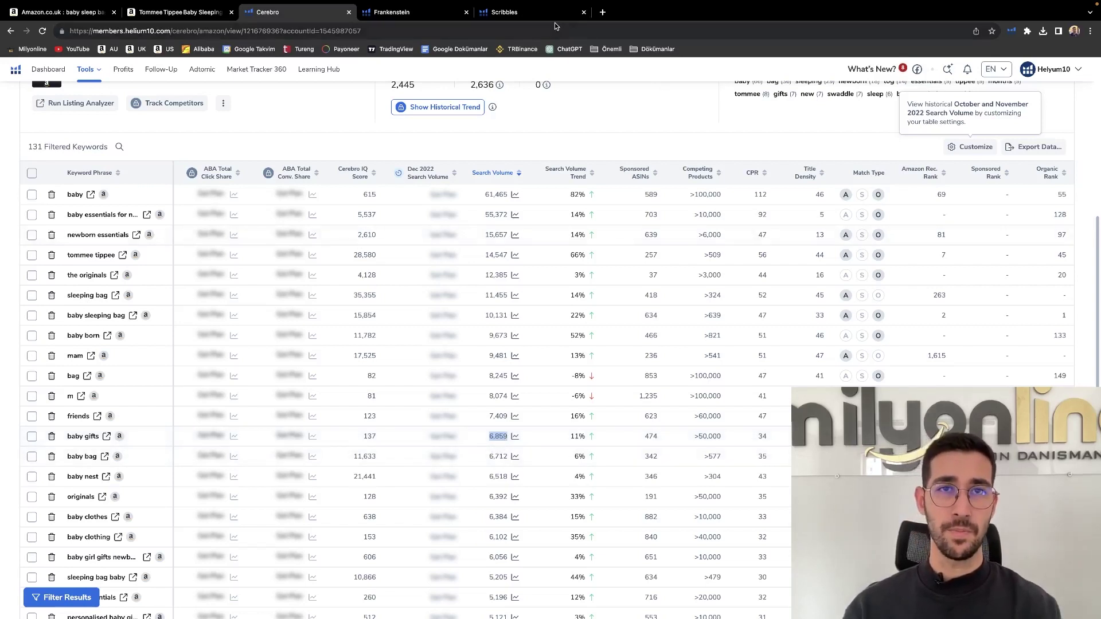
Start the Scribbles listing title with the brand name followed by the suggested phrase "baby sleeping bag"
{"action": "left_click", "coordinate": [517, 13]}
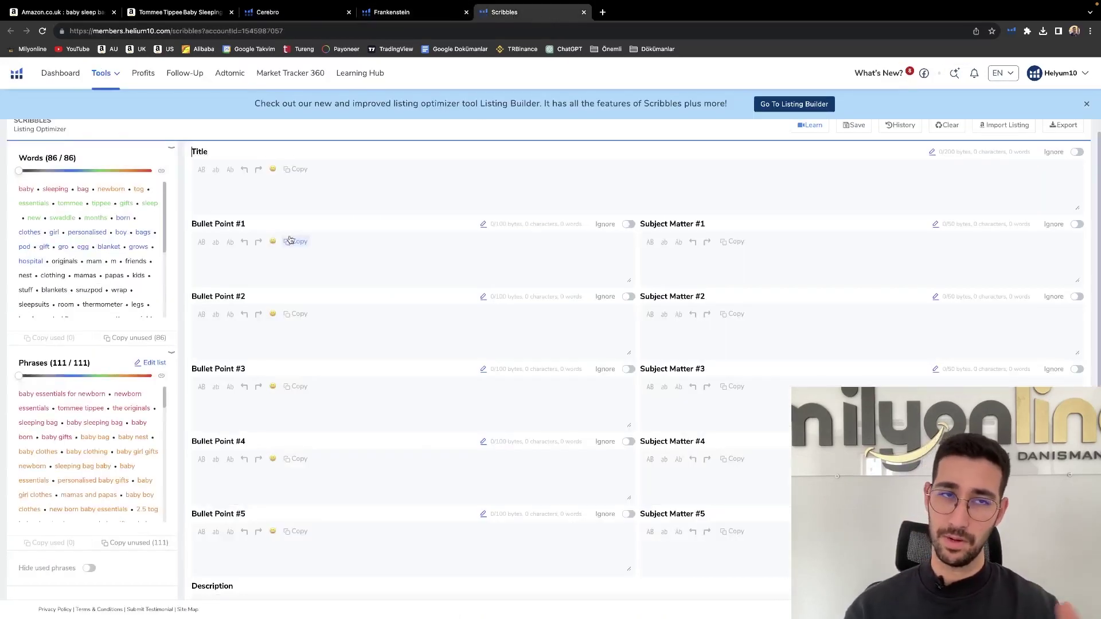
{"action": "left_click", "coordinate": [315, 194]}
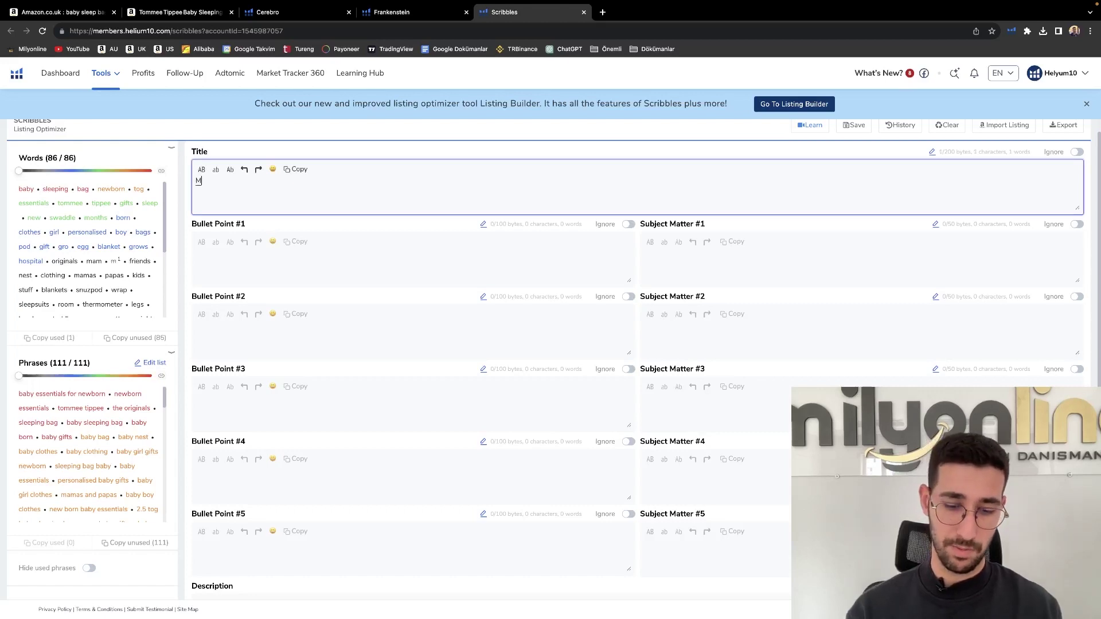
{"action": "type", "text": "Murat"}
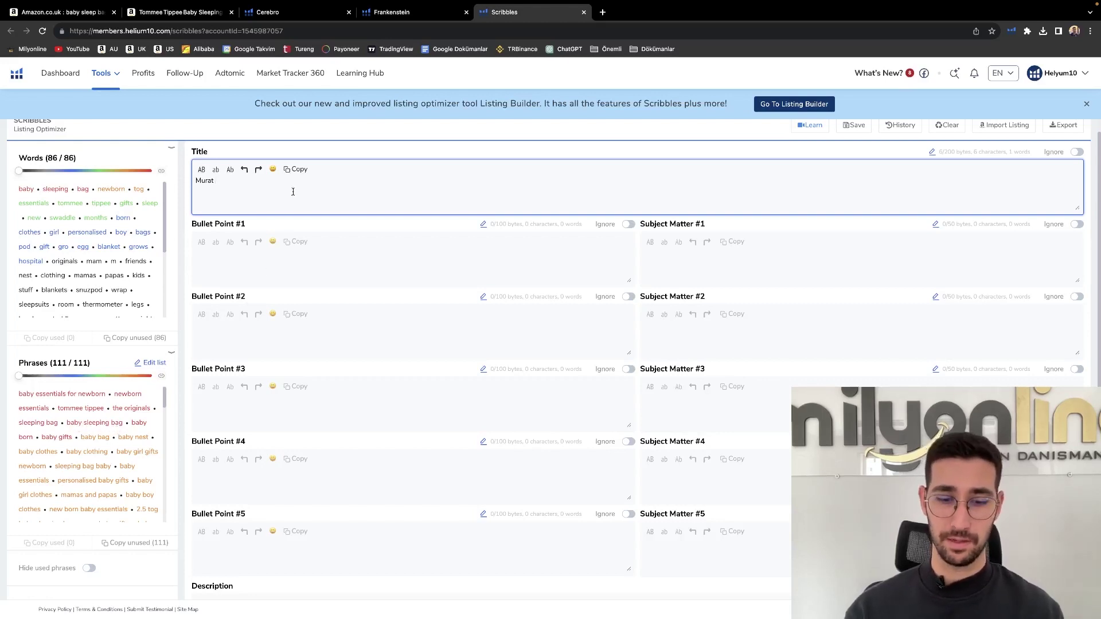
{"action": "type", "text": "Bab"}
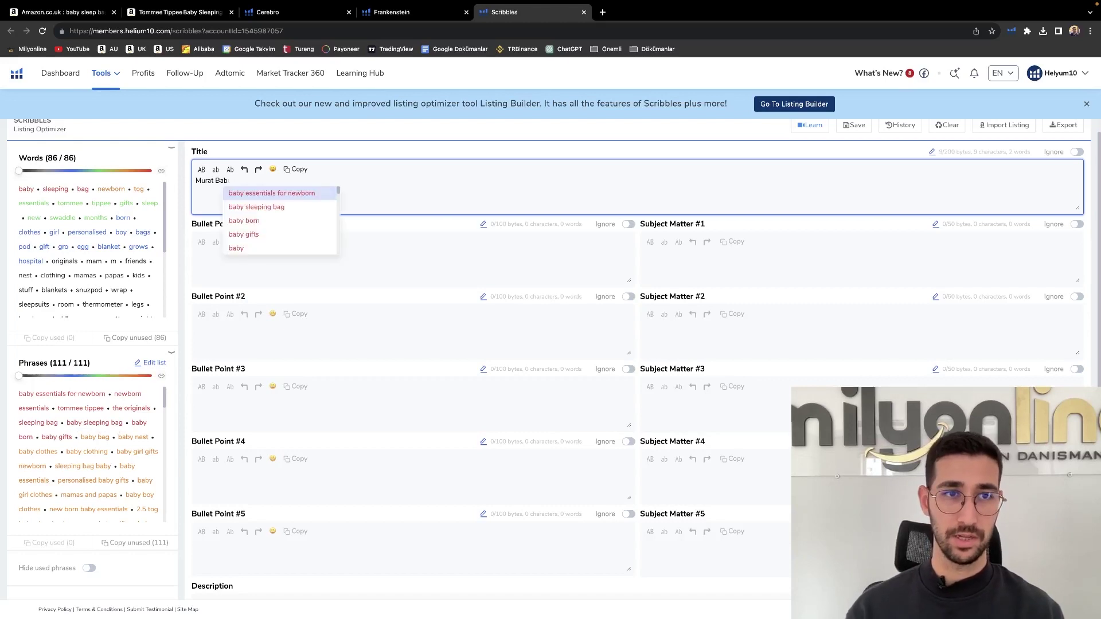
{"action": "key", "text": "Down"}
{"action": "key", "text": "Return"}
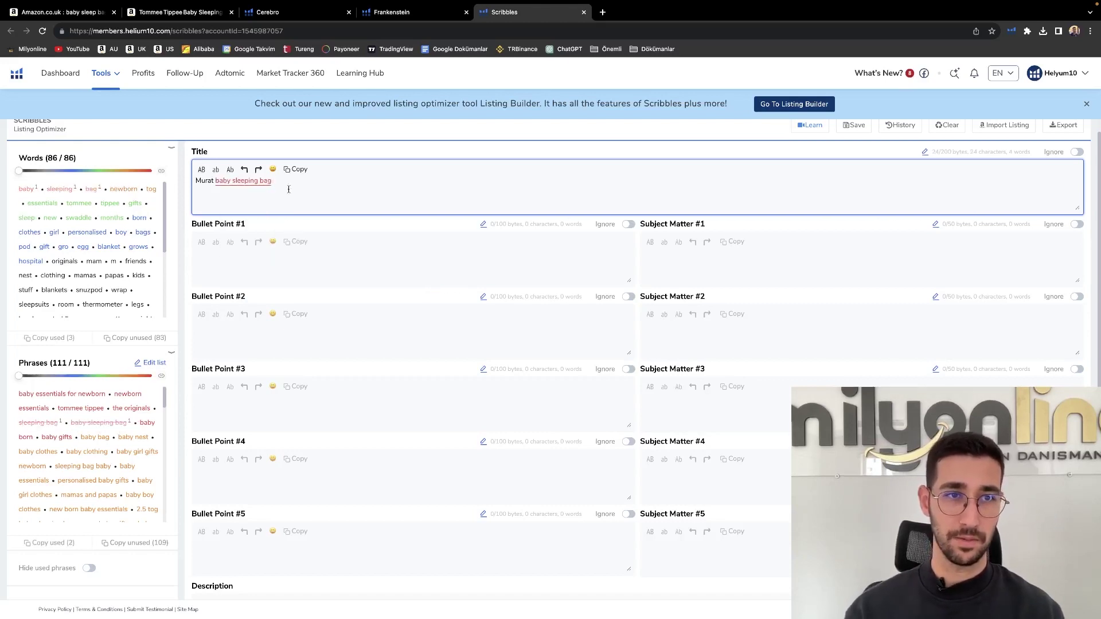
Capitalise the first letter of each word in the title's key phrase so it reads "Baby Sleeping Bag"
{"action": "left_click", "coordinate": [218, 181]}
{"action": "key", "text": "BackSpace"}
{"action": "type", "text": "B"}
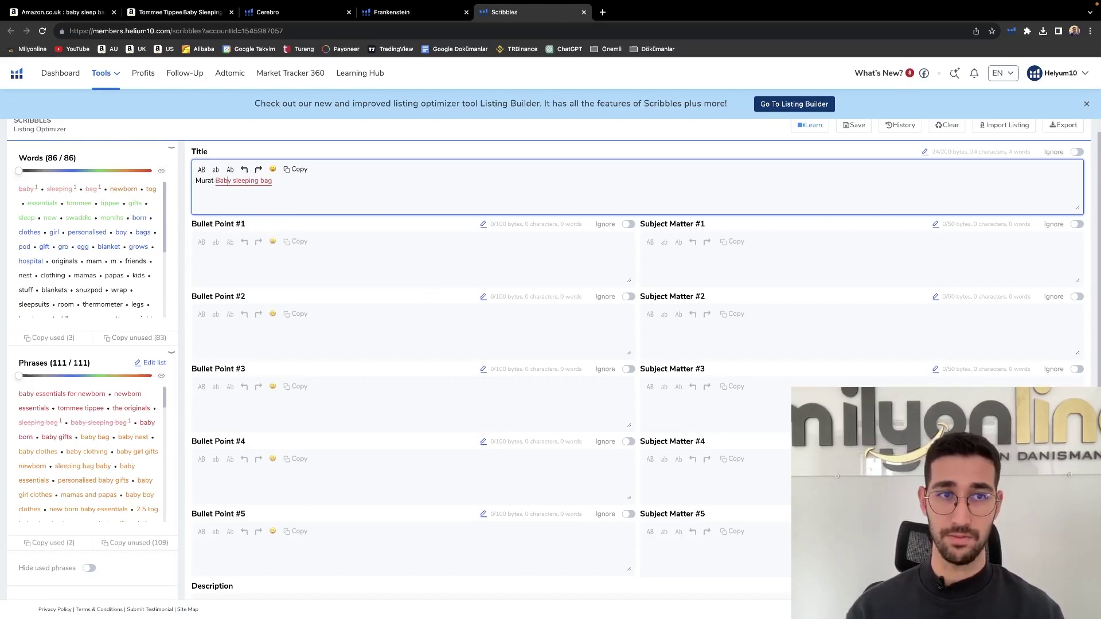
{"action": "left_click", "coordinate": [235, 181]}
{"action": "key", "text": "BackSpace"}
{"action": "type", "text": "S"}
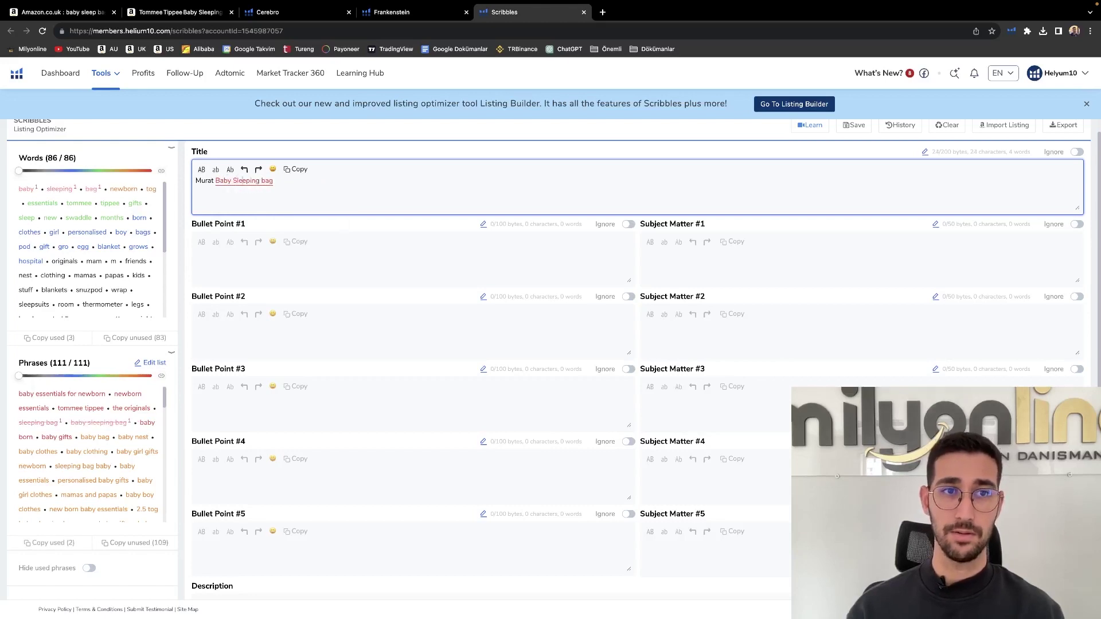
{"action": "left_click", "coordinate": [265, 181]}
{"action": "key", "text": "BackSpace"}
{"action": "type", "text": "B"}
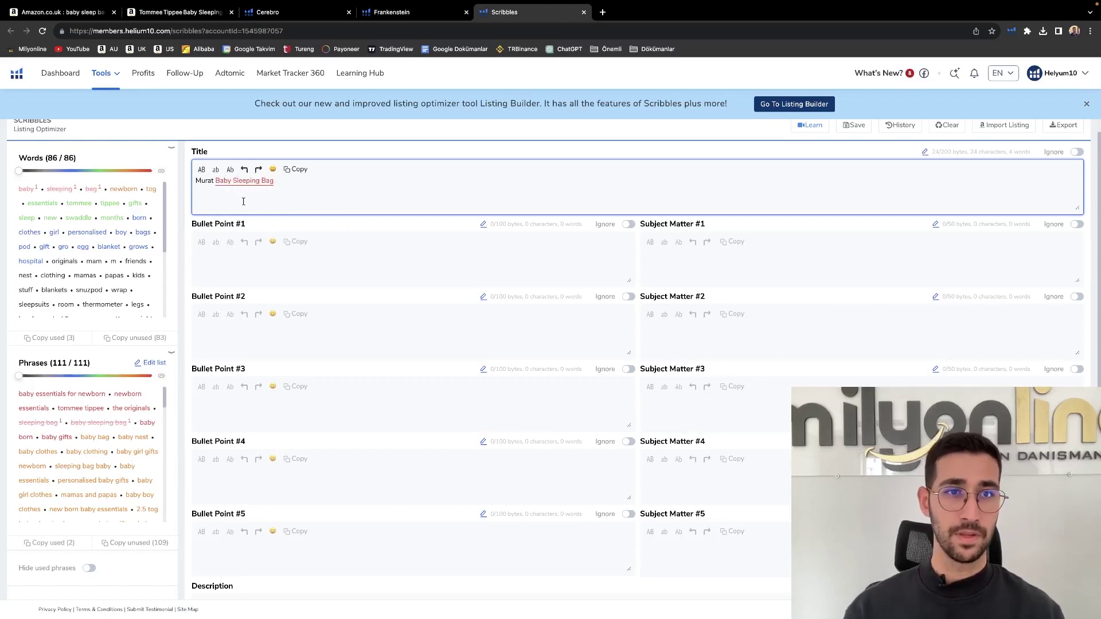
{"action": "left_click", "coordinate": [318, 194]}
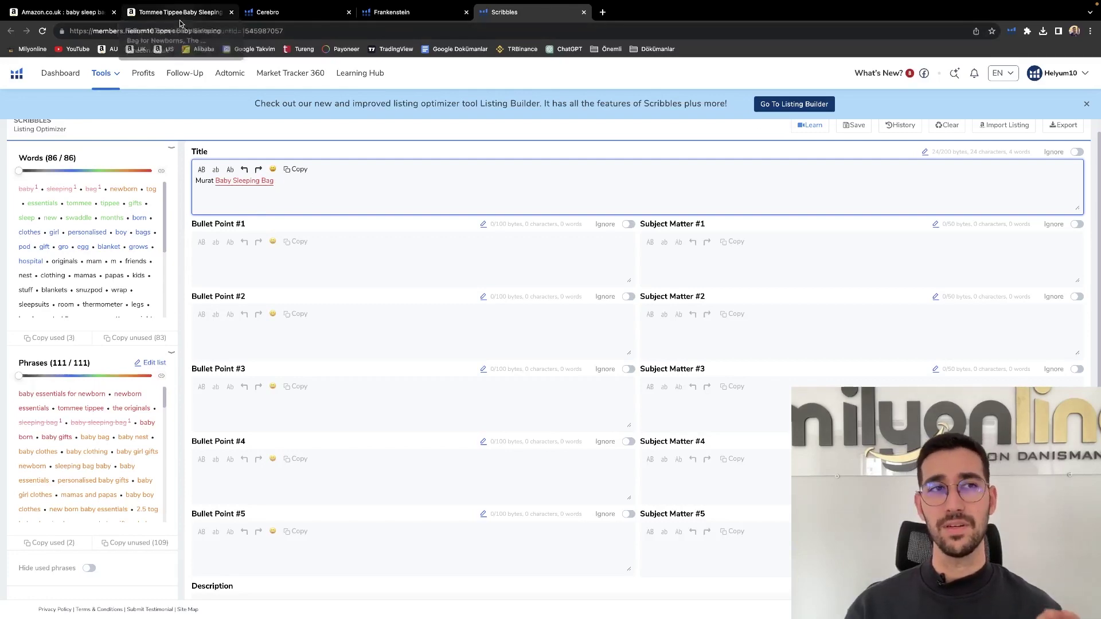
From the Amazon search results, open the Tommee Tippee, MOXTOYU, SnuzPouch and Yoofoss sleeping bag listings in new tabs
{"action": "left_click", "coordinate": [83, 14]}
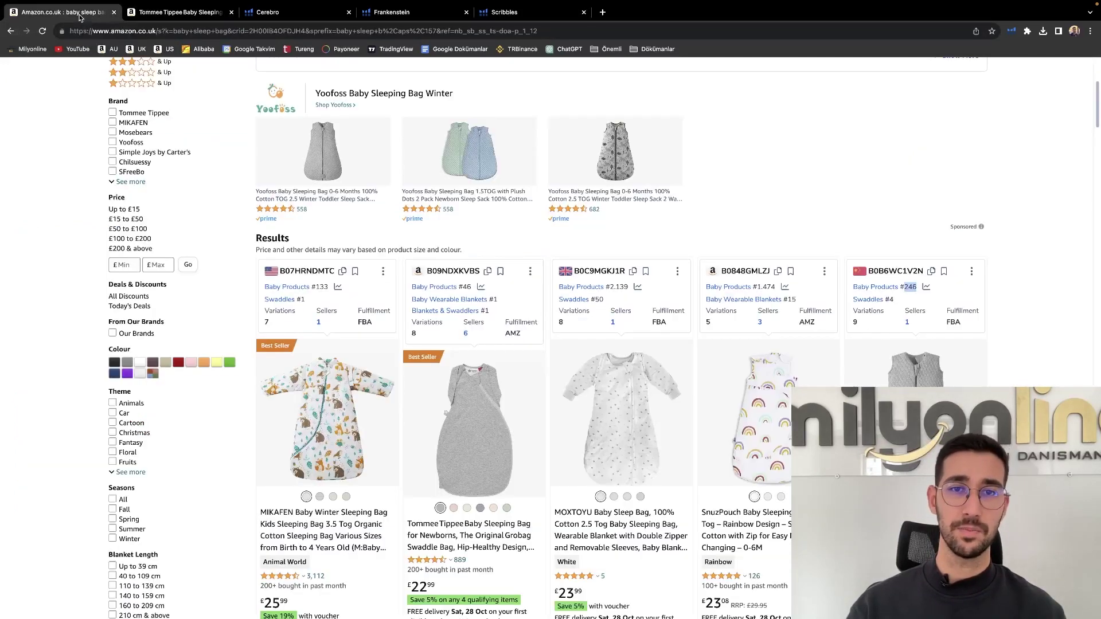
{"action": "right_click", "coordinate": [483, 312]}
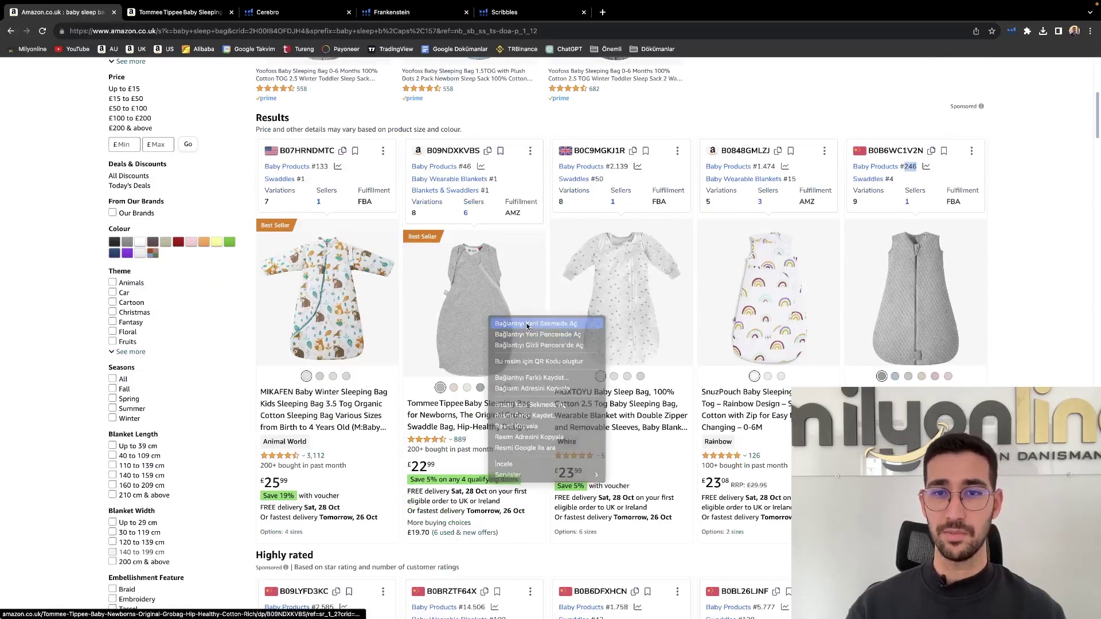
{"action": "left_click", "coordinate": [516, 323]}
{"action": "right_click", "coordinate": [597, 302]}
{"action": "left_click", "coordinate": [624, 315]}
{"action": "right_click", "coordinate": [734, 305]}
{"action": "left_click", "coordinate": [767, 315]}
{"action": "right_click", "coordinate": [895, 292]}
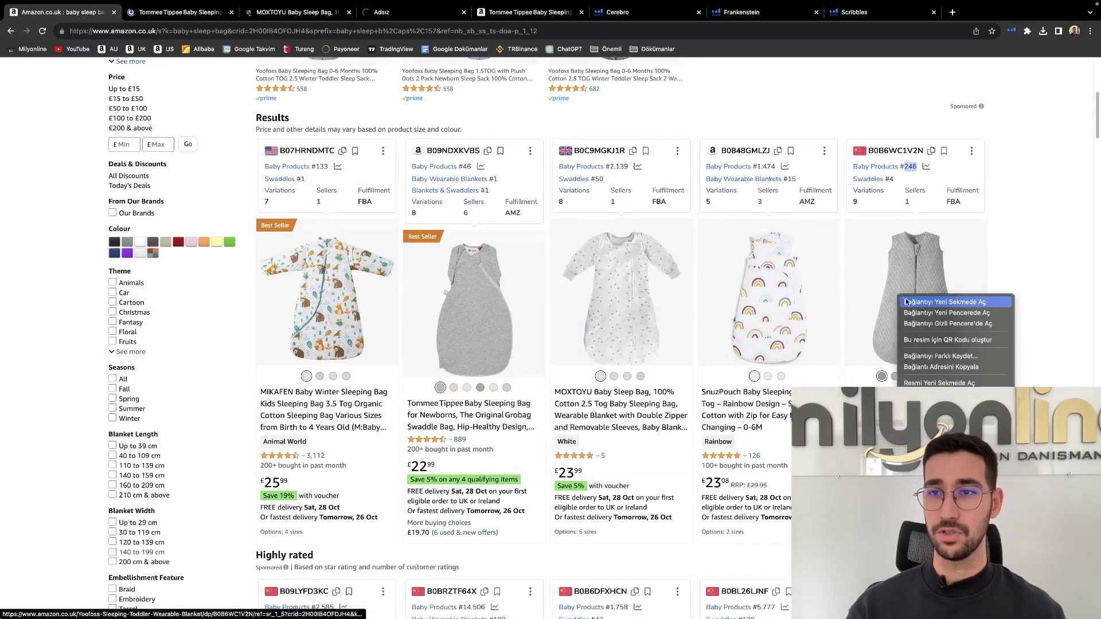
{"action": "left_click", "coordinate": [929, 304]}
Open the highly rated FLYISH DIRECT and MOEMOE BABY sleeping bag listings in new tabs as well
{"action": "scroll", "coordinate": [785, 368], "scroll_direction": "down", "scroll_amount": 4}
{"action": "scroll", "coordinate": [785, 369], "scroll_direction": "down", "scroll_amount": 4}
{"action": "right_click", "coordinate": [327, 240]}
{"action": "left_click", "coordinate": [360, 251]}
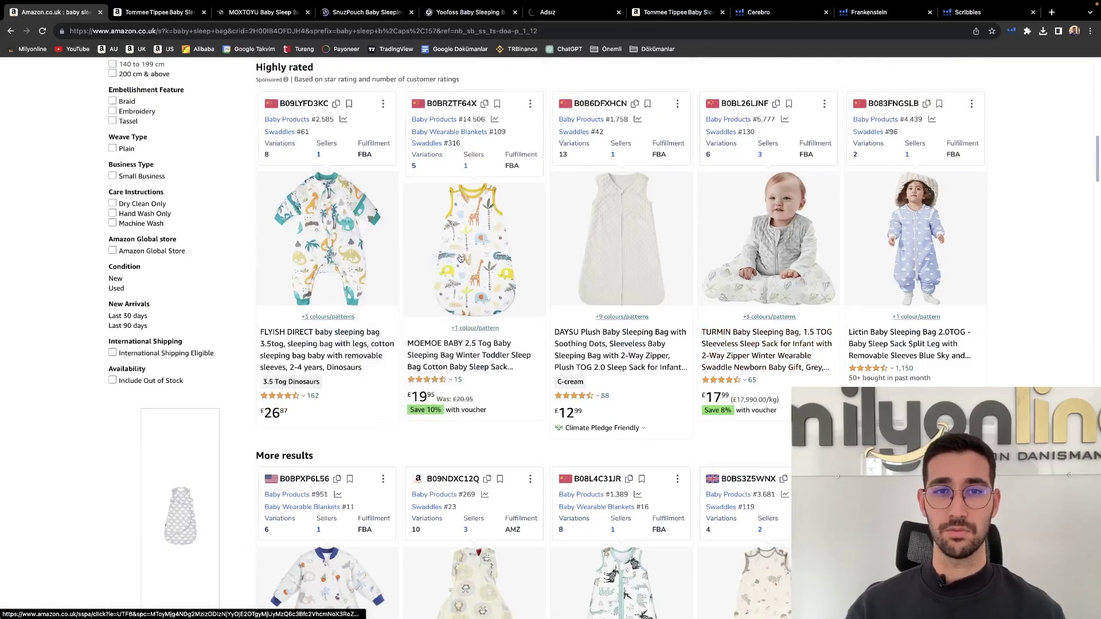
{"action": "right_click", "coordinate": [456, 248]}
{"action": "left_click", "coordinate": [490, 262]}
Examine the Tommee Tippee listing title for its main keyword "Baby Sleeping Bag" and the descriptive phrases following it
{"action": "key", "text": "ctrl+Tab"}
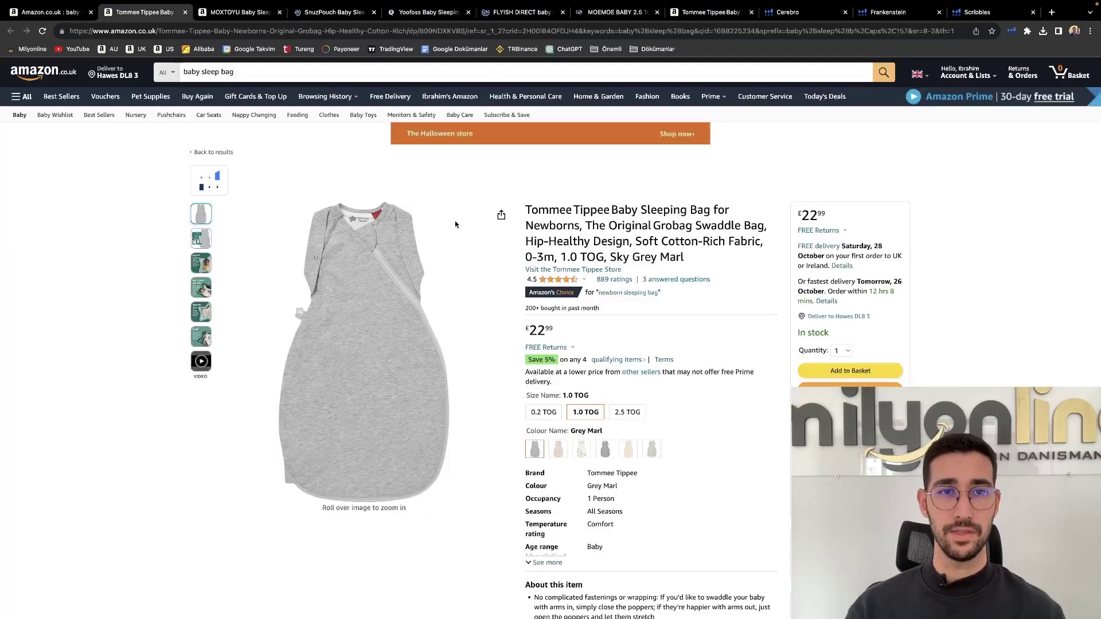
{"action": "left_click_drag", "start_coordinate": [612, 209], "coordinate": [715, 210]}
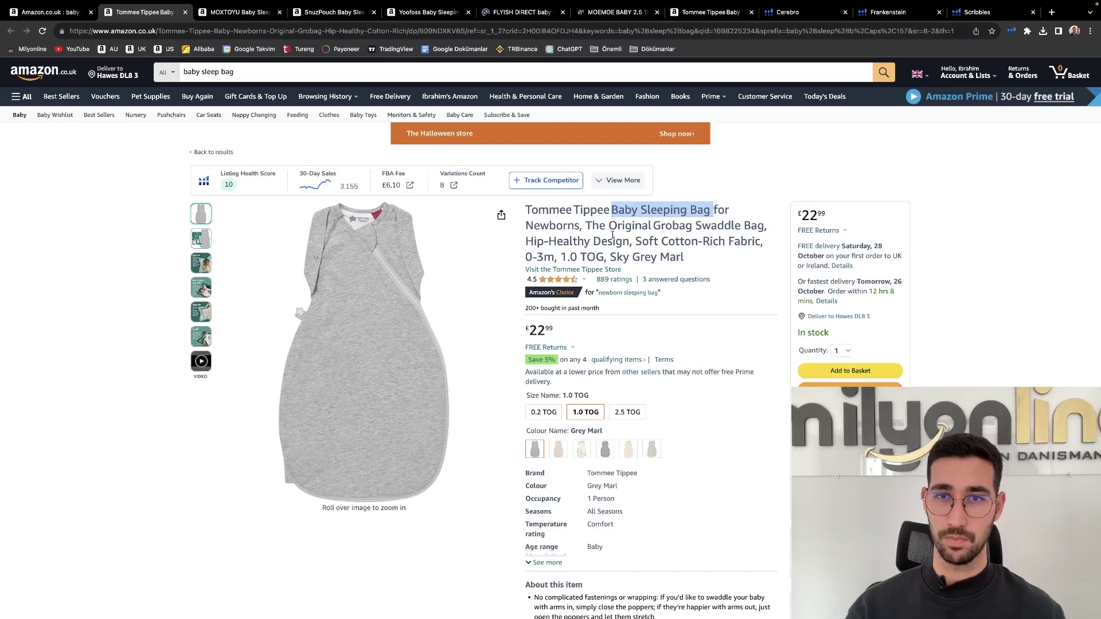
{"action": "mouse_move", "coordinate": [591, 226]}
{"action": "left_mouse_down"}
{"action": "mouse_move", "coordinate": [749, 227]}
{"action": "mouse_move", "coordinate": [584, 242]}
{"action": "left_mouse_up"}
{"action": "scroll", "coordinate": [510, 157], "scroll_direction": "down", "scroll_amount": 1}
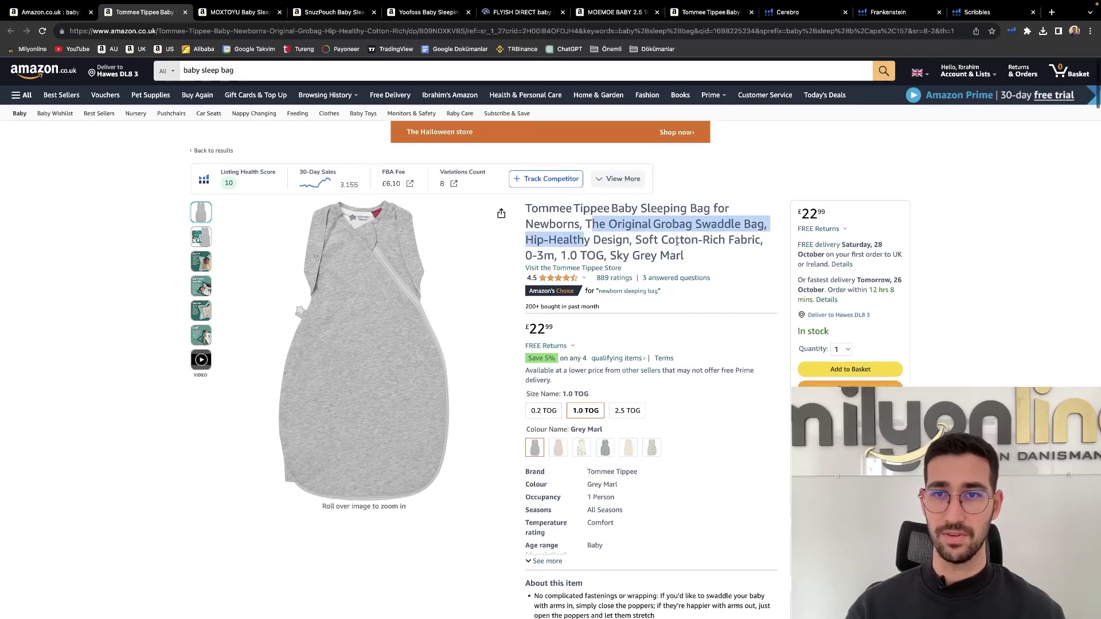
{"action": "left_click", "coordinate": [493, 152]}
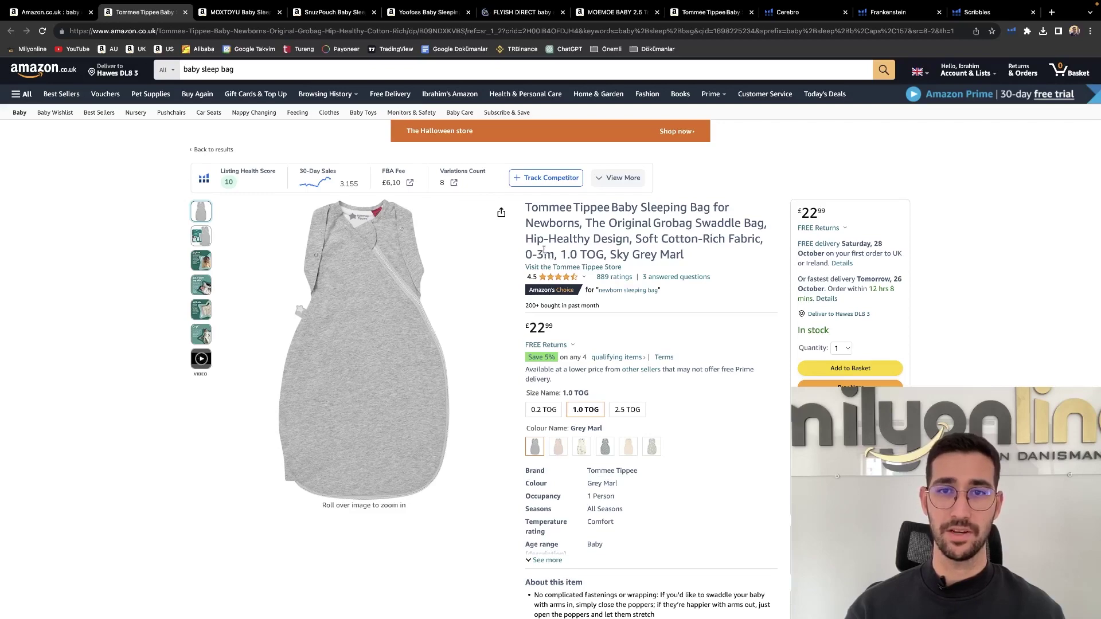
Examine the MOXTOYU listing title, comparing "Baby Sleep Bag" with "Baby Sleeping Bag" and reading the feature phrases from "Wearable Blanket" onward
{"action": "key", "text": "ctrl+Tab"}
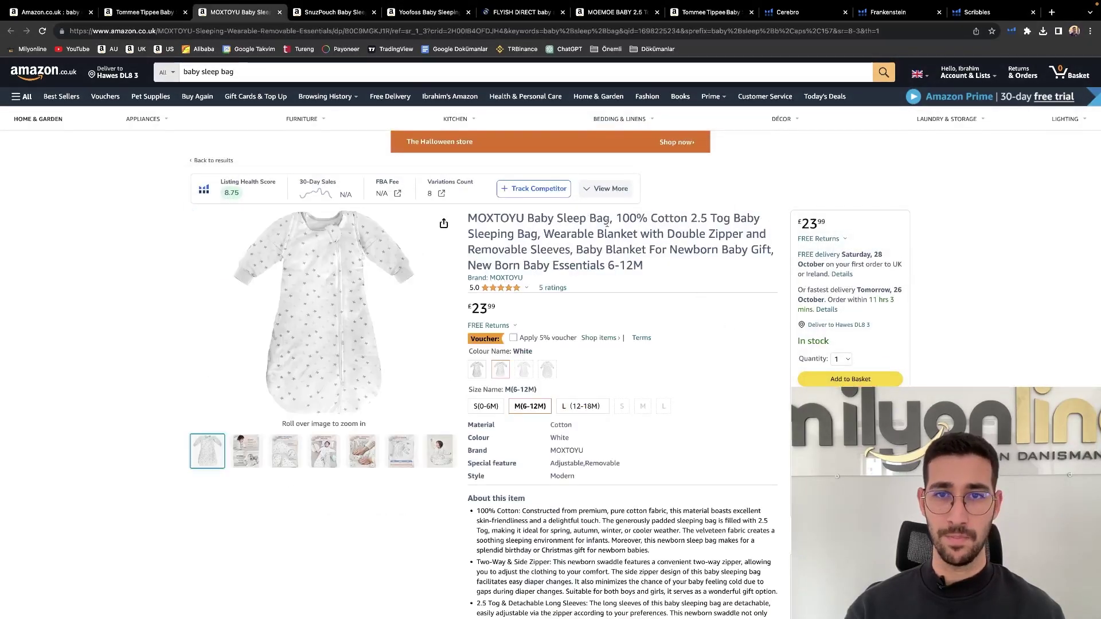
{"action": "left_click_drag", "start_coordinate": [528, 218], "coordinate": [609, 222]}
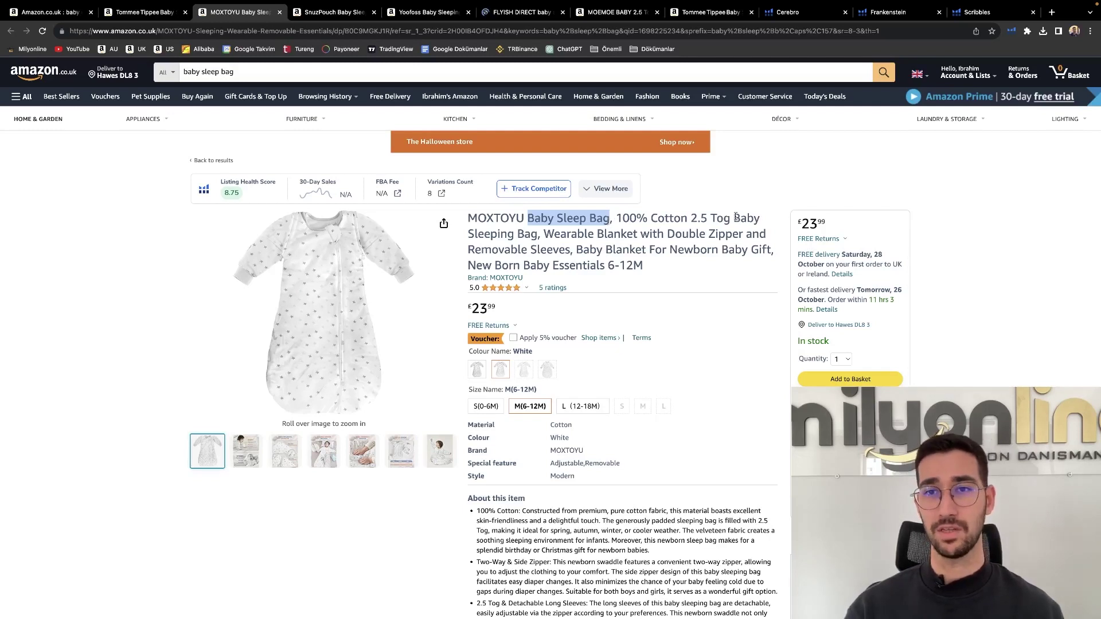
{"action": "left_click_drag", "start_coordinate": [735, 218], "coordinate": [537, 232]}
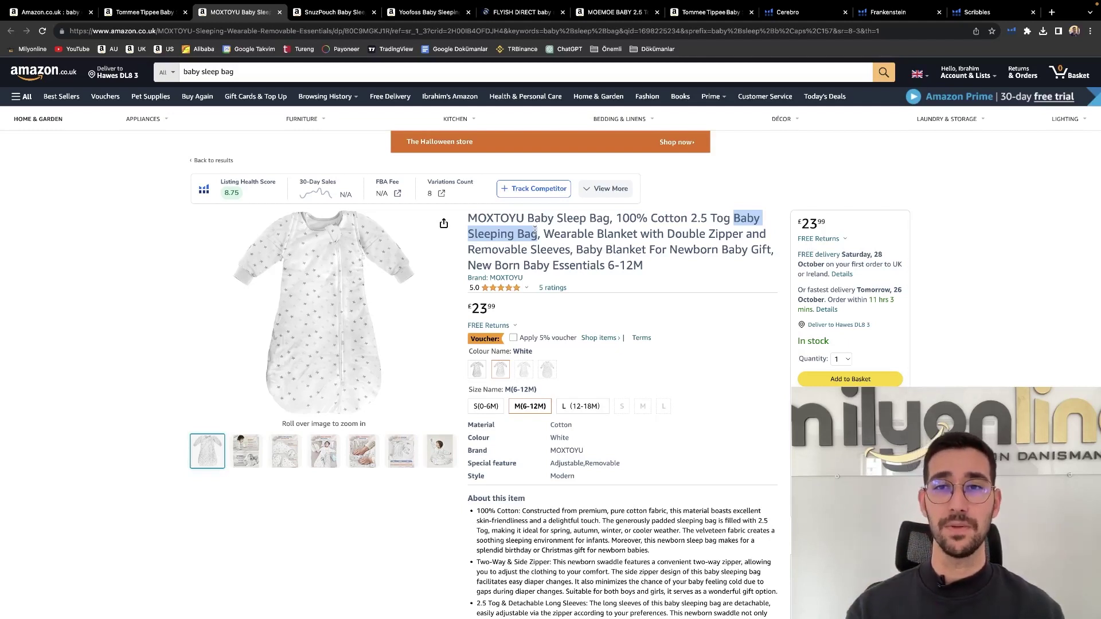
{"action": "left_click_drag", "start_coordinate": [529, 218], "coordinate": [610, 219]}
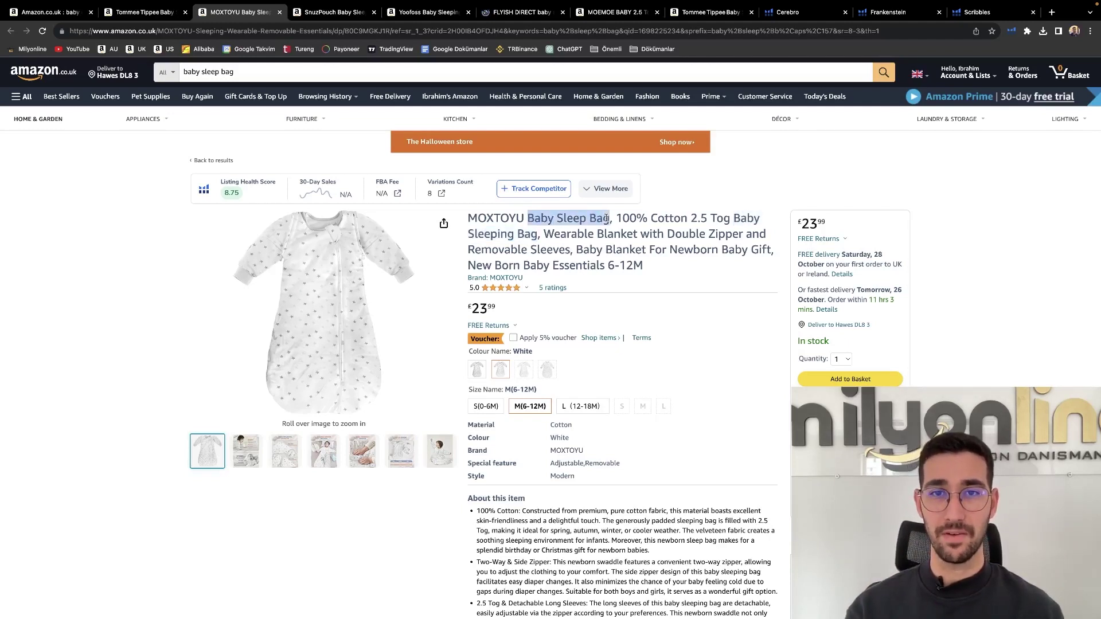
{"action": "left_click", "coordinate": [571, 221]}
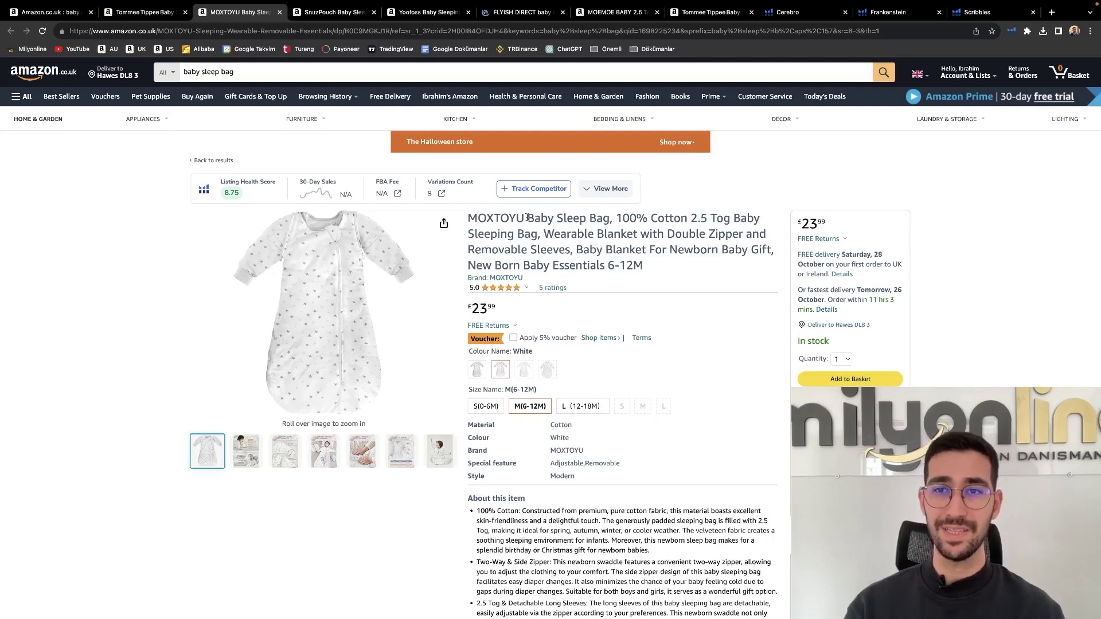
{"action": "left_click_drag", "start_coordinate": [527, 218], "coordinate": [609, 221]}
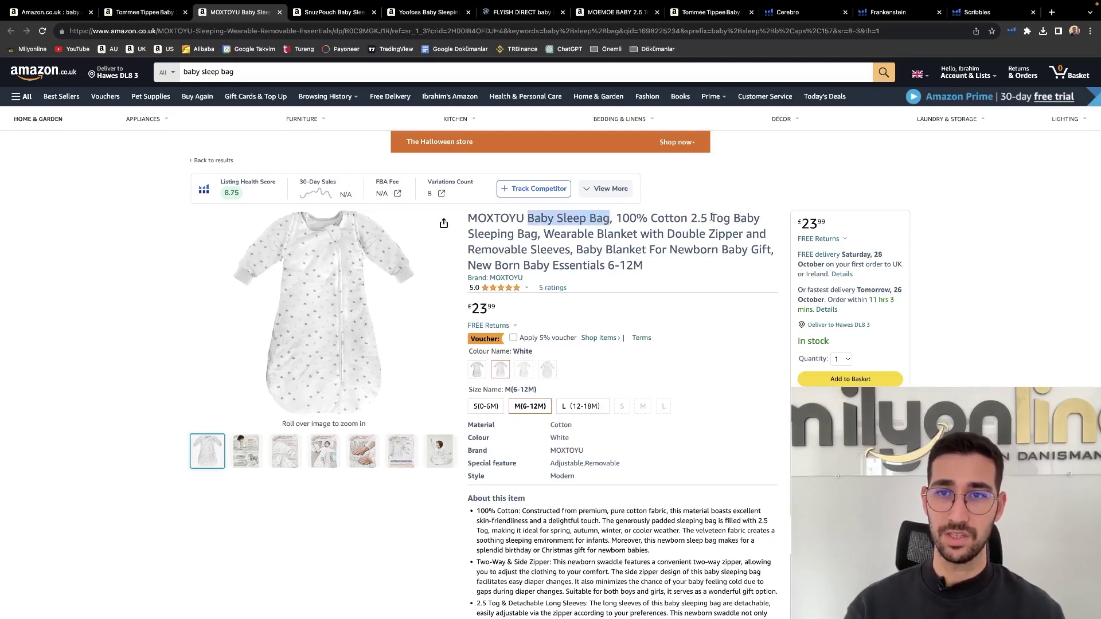
{"action": "left_click_drag", "start_coordinate": [732, 218], "coordinate": [610, 221]}
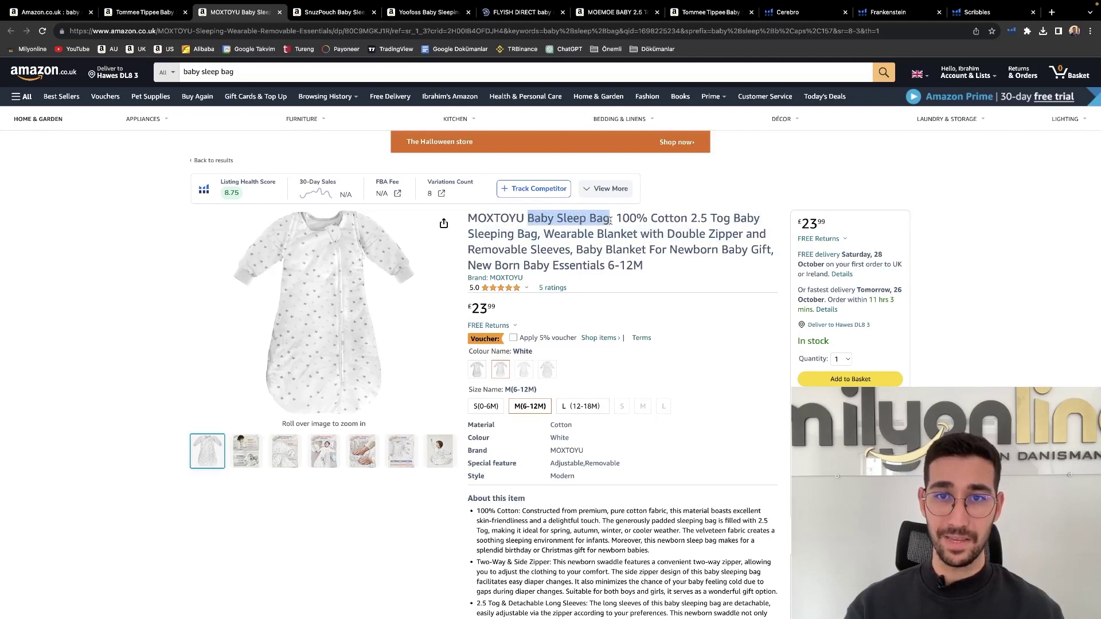
{"action": "left_click", "coordinate": [585, 219]}
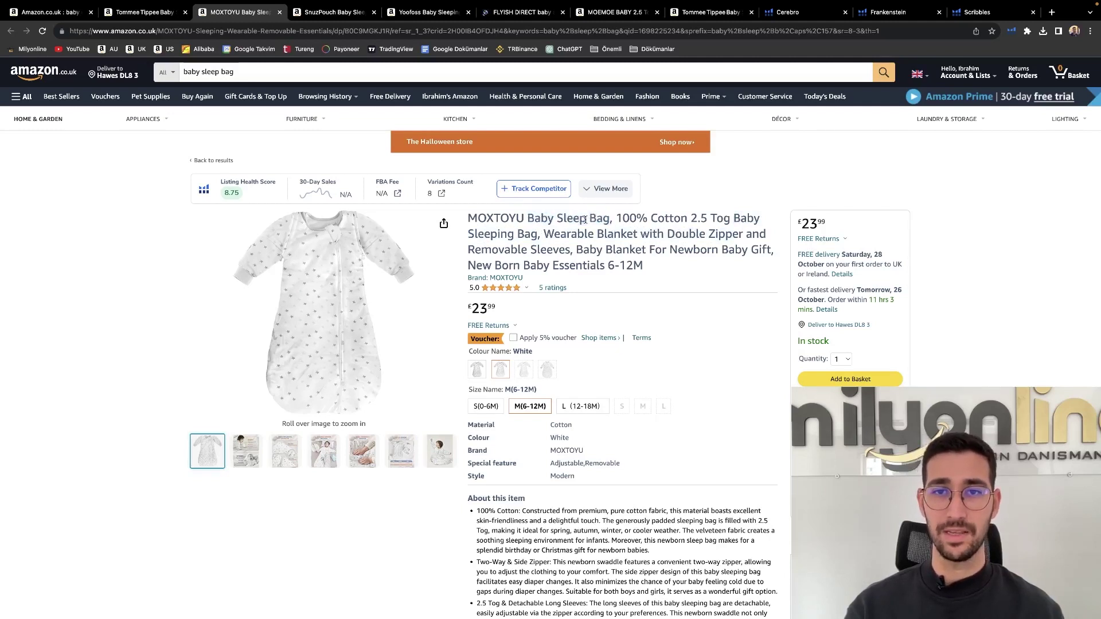
{"action": "left_click_drag", "start_coordinate": [731, 219], "coordinate": [537, 235]}
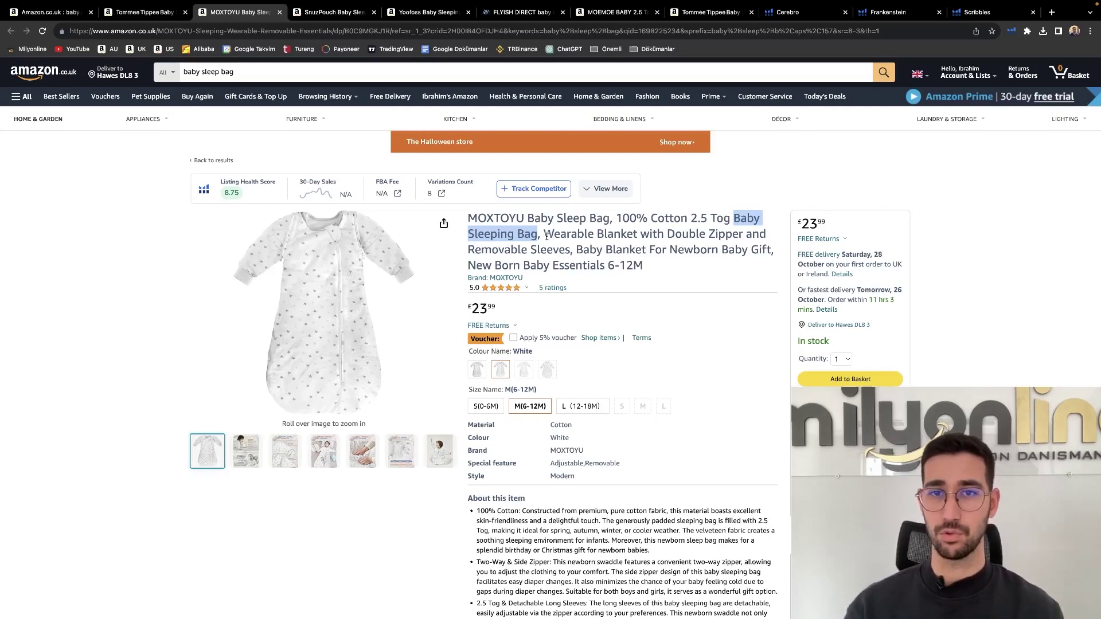
{"action": "left_click_drag", "start_coordinate": [544, 234], "coordinate": [751, 255]}
{"action": "left_click", "coordinate": [721, 250]}
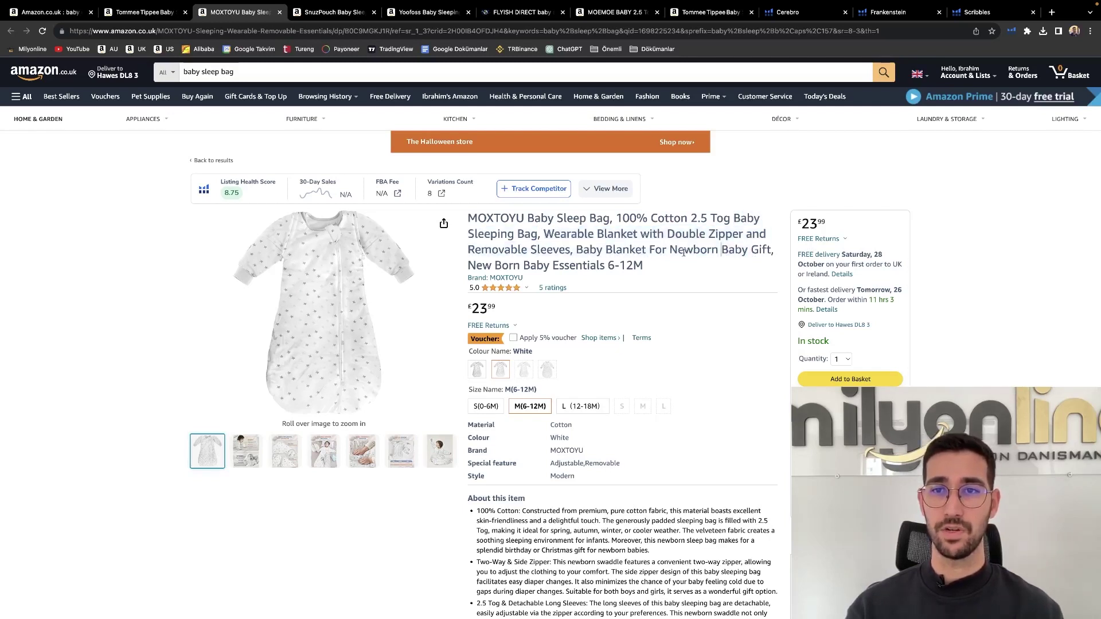
Review how the SnuzPouch, Yoofoss, FLYISH DIRECT and MOEMOE BABY listing titles place the main keyword
{"action": "left_click", "coordinate": [332, 12]}
{"action": "left_click_drag", "start_coordinate": [530, 210], "coordinate": [636, 215]}
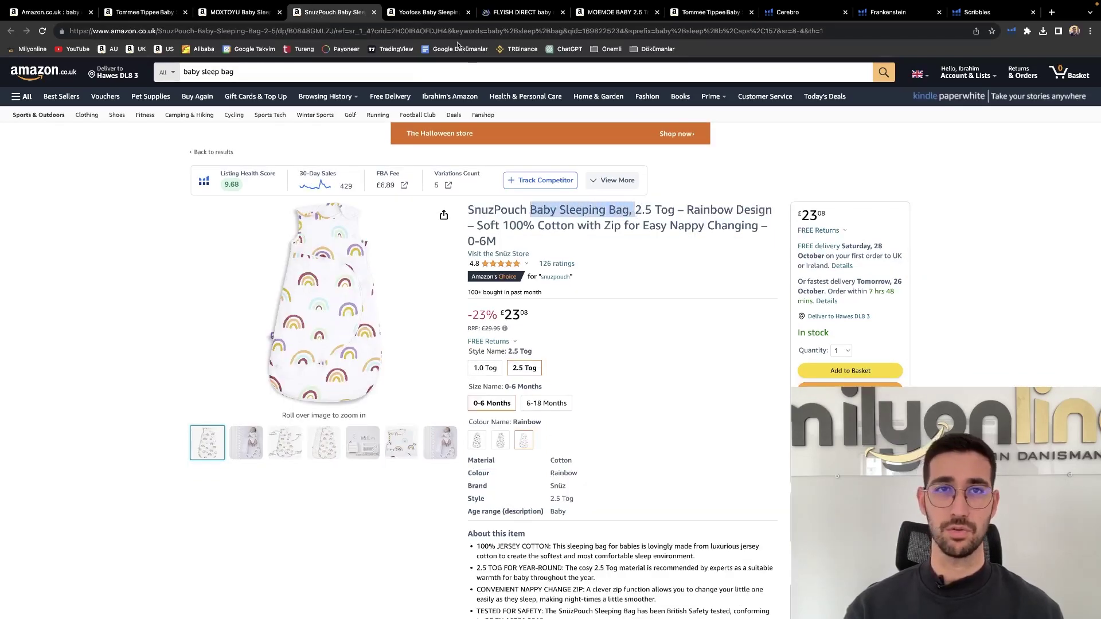
{"action": "left_click", "coordinate": [422, 16]}
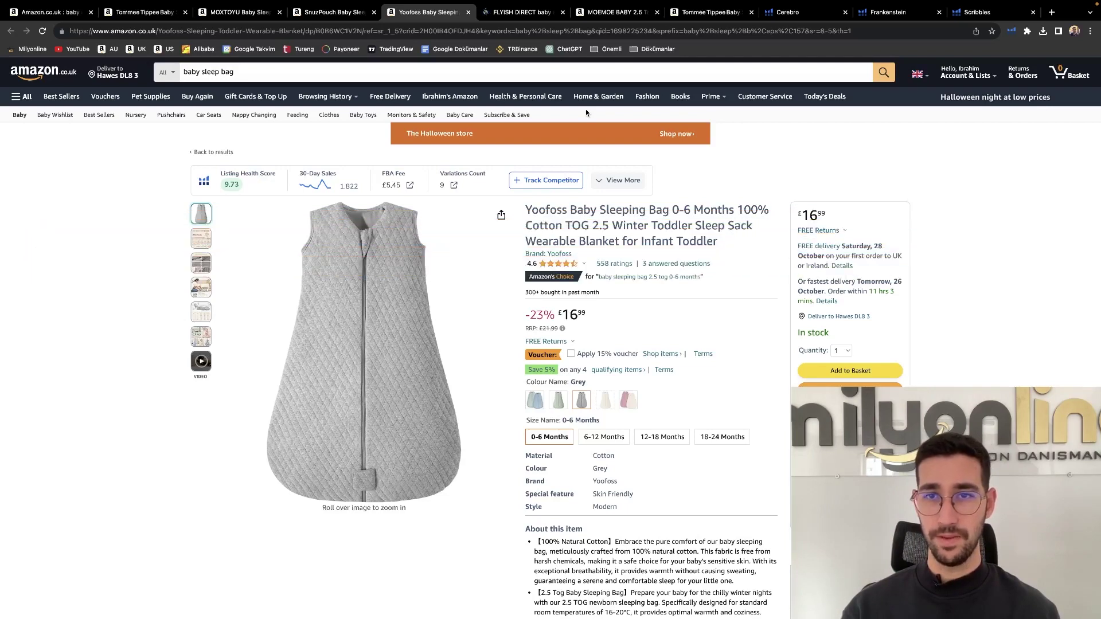
{"action": "key", "text": "ctrl+Tab"}
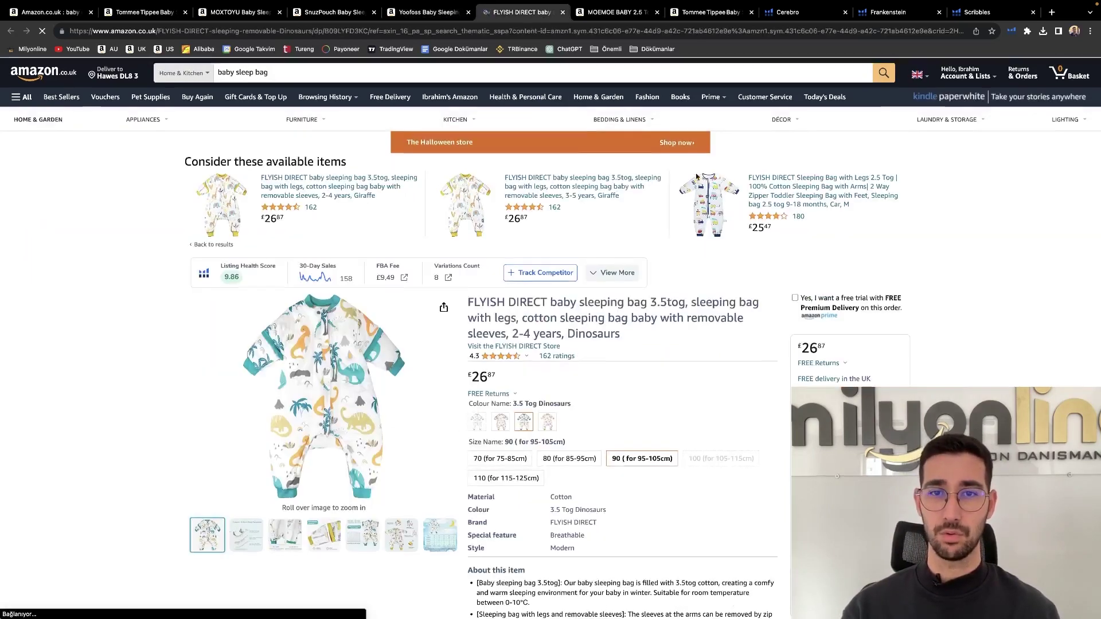
{"action": "key", "text": "ctrl+Tab"}
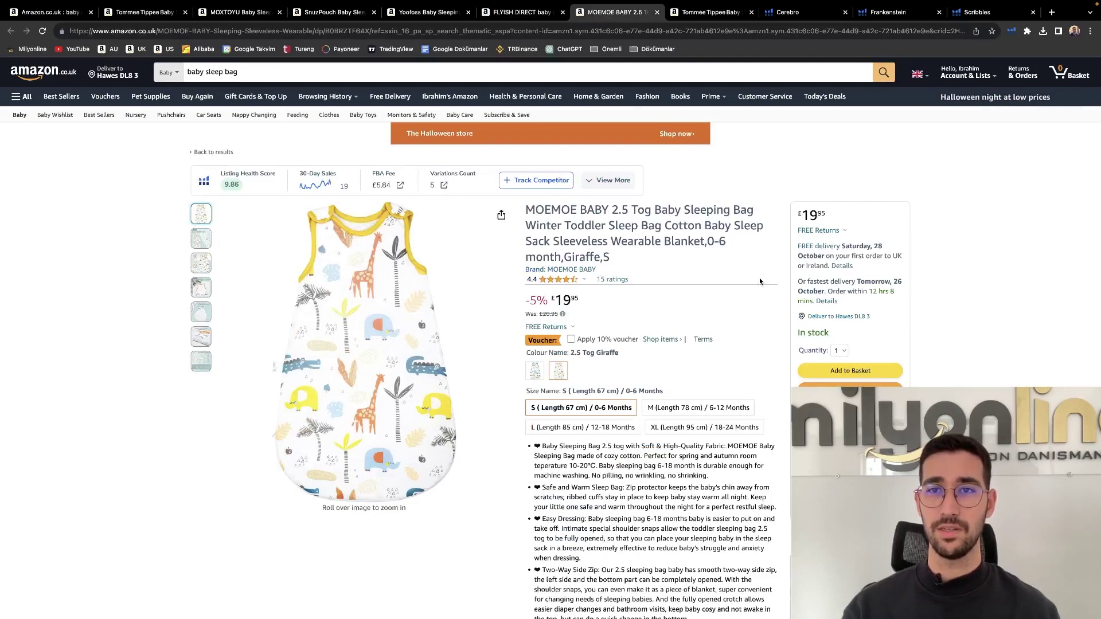
Close the duplicate Tommee Tippee tab and copy the remaining Tommee Tippee listing's full title into Bullet Point #1 in Scribbles
{"action": "left_click", "coordinate": [705, 13]}
{"action": "scroll", "coordinate": [770, 225], "scroll_direction": "up", "scroll_amount": 7}
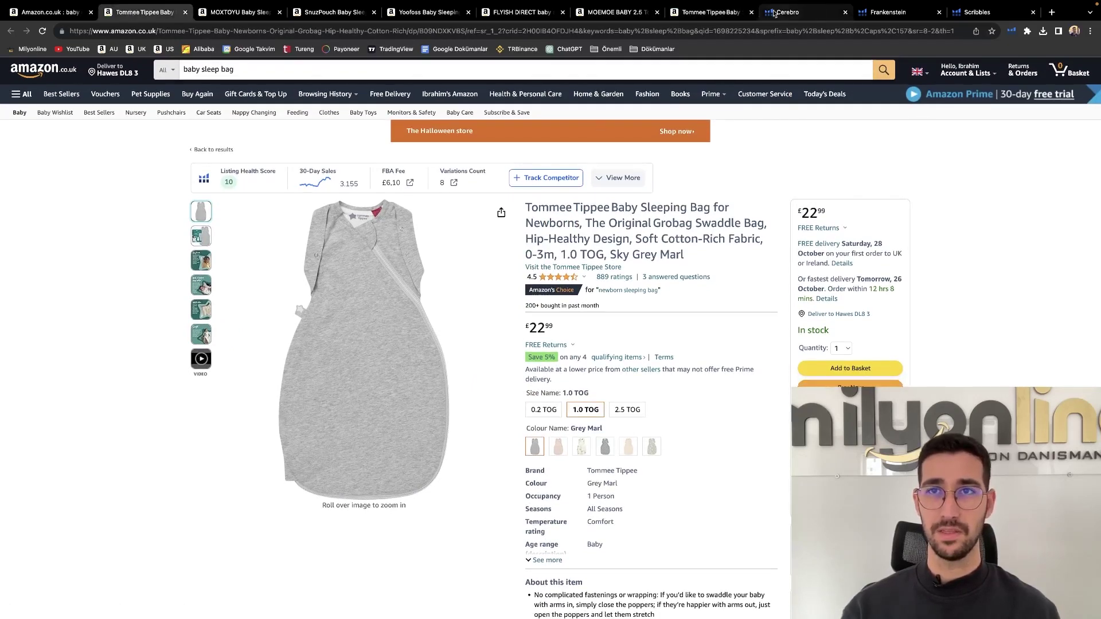
{"action": "left_click", "coordinate": [751, 12]}
{"action": "left_click_drag", "start_coordinate": [687, 251], "coordinate": [521, 208]}
{"action": "key", "text": "ctrl+c"}
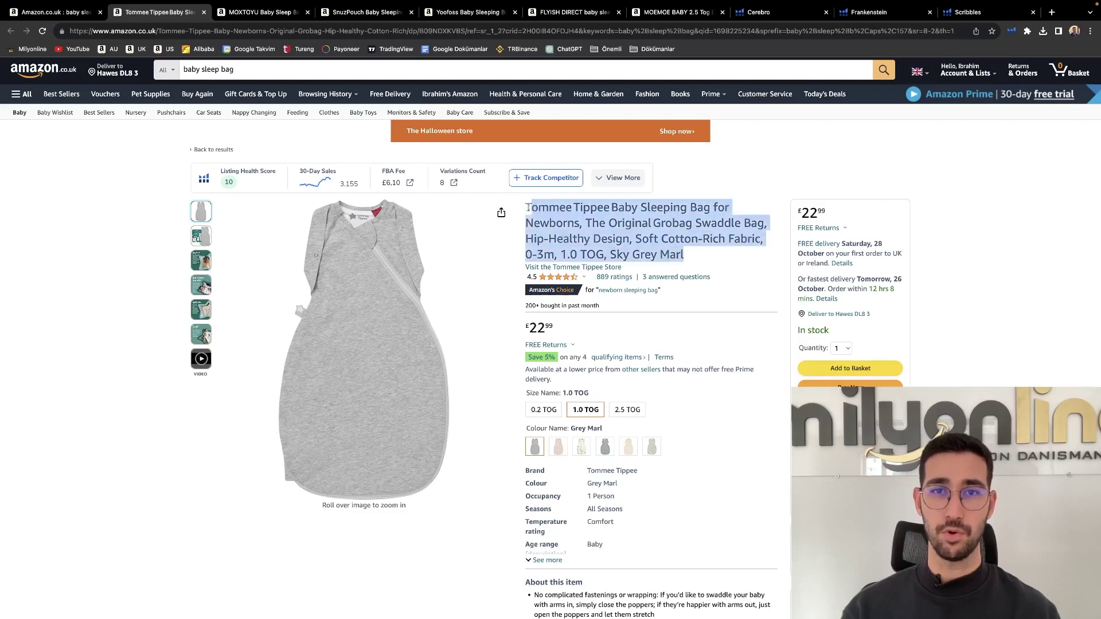
{"action": "left_click", "coordinate": [781, 14]}
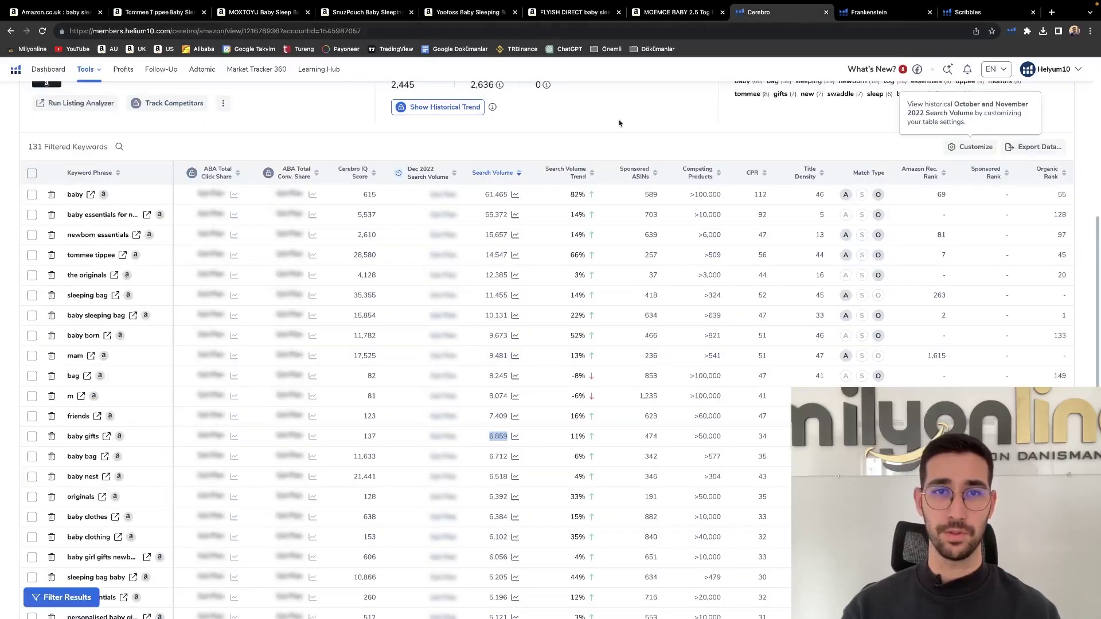
{"action": "left_click", "coordinate": [975, 12]}
{"action": "left_click", "coordinate": [327, 269]}
{"action": "key", "text": "ctrl+v"}
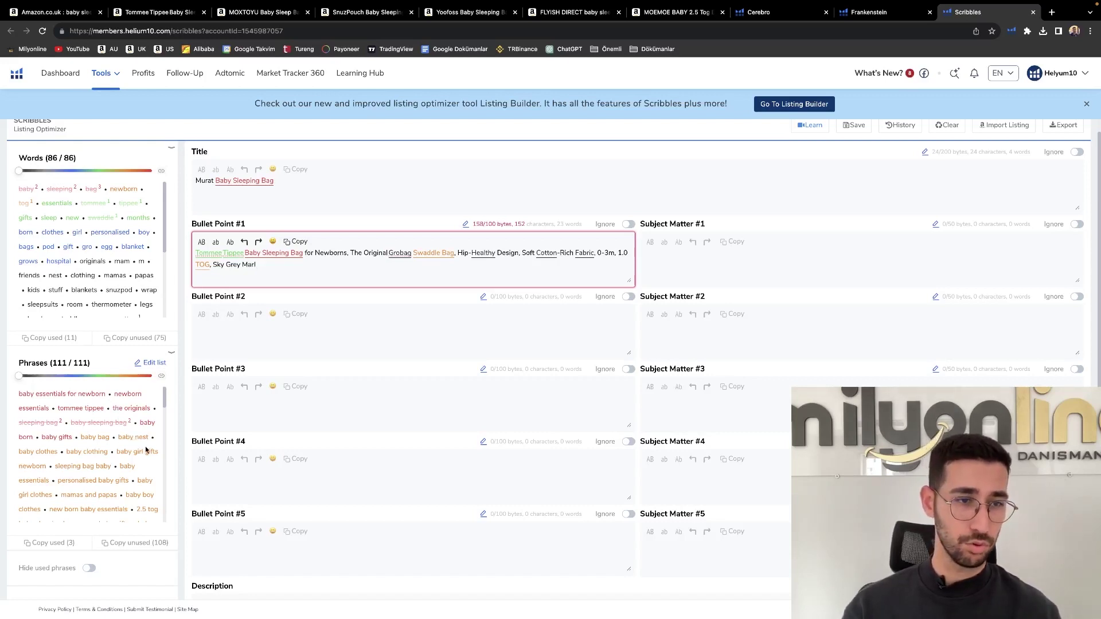
Extend the Scribbles title after "Baby Sleeping Bag" with a comma and the suggested phrases "Baby Clothes Baby Clothing"
{"action": "scroll", "coordinate": [145, 451], "scroll_direction": "down", "scroll_amount": 1}
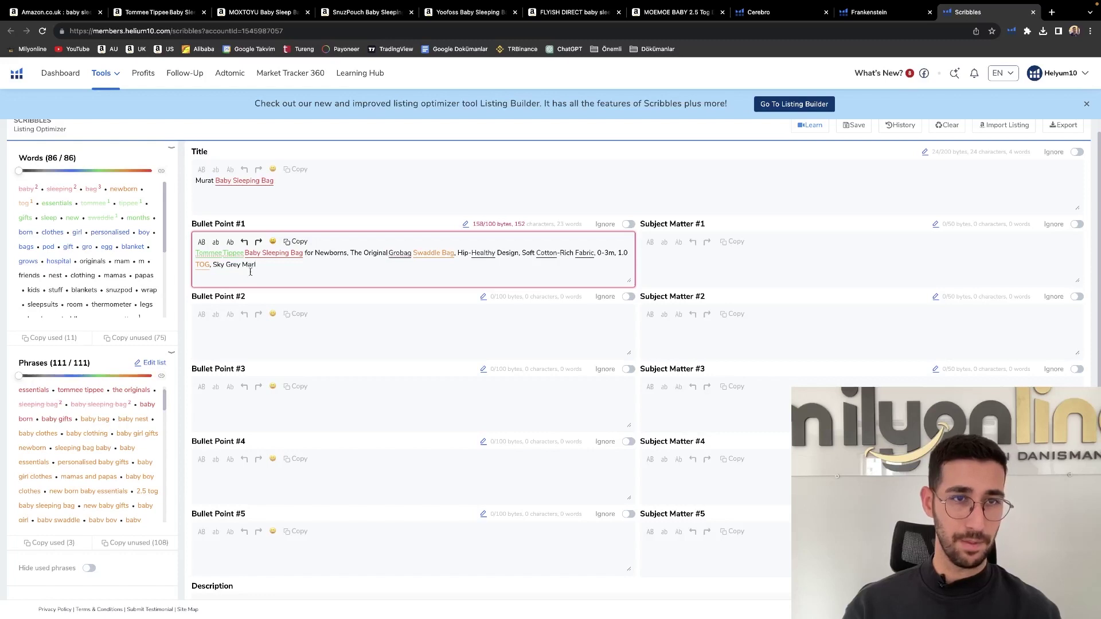
{"action": "double_click", "coordinate": [218, 180]}
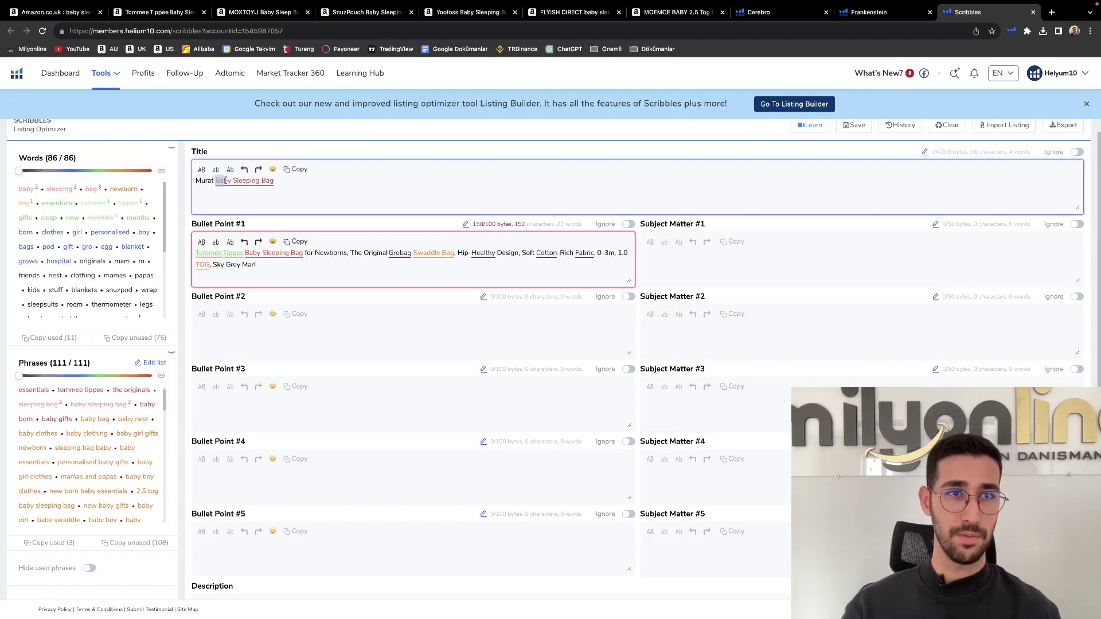
{"action": "double_click", "coordinate": [267, 180]}
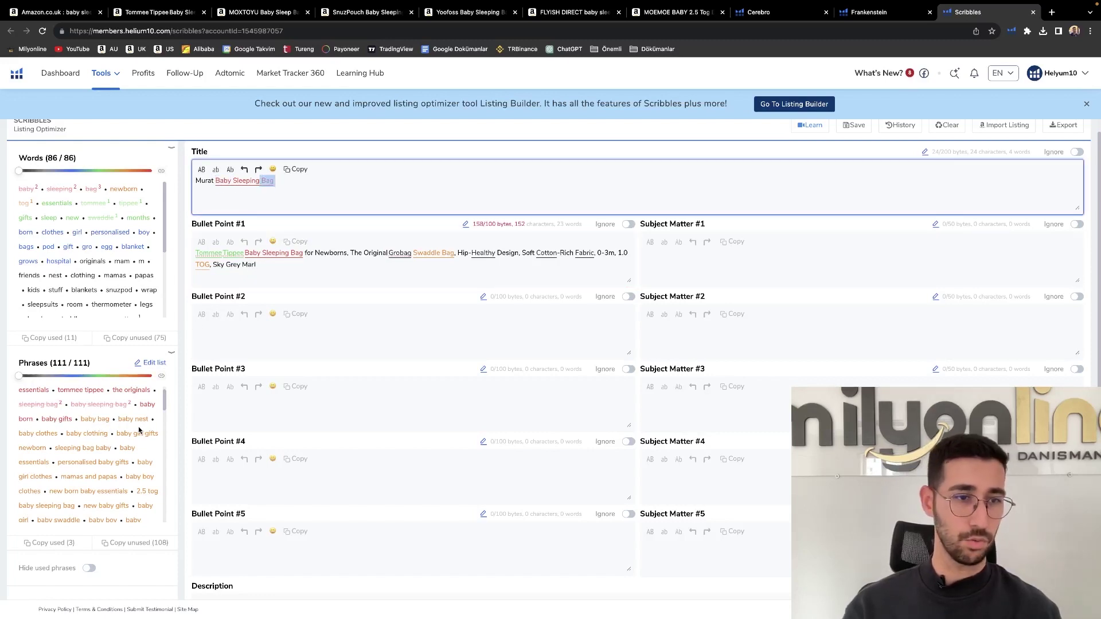
{"action": "scroll", "coordinate": [141, 432], "scroll_direction": "down", "scroll_amount": 1}
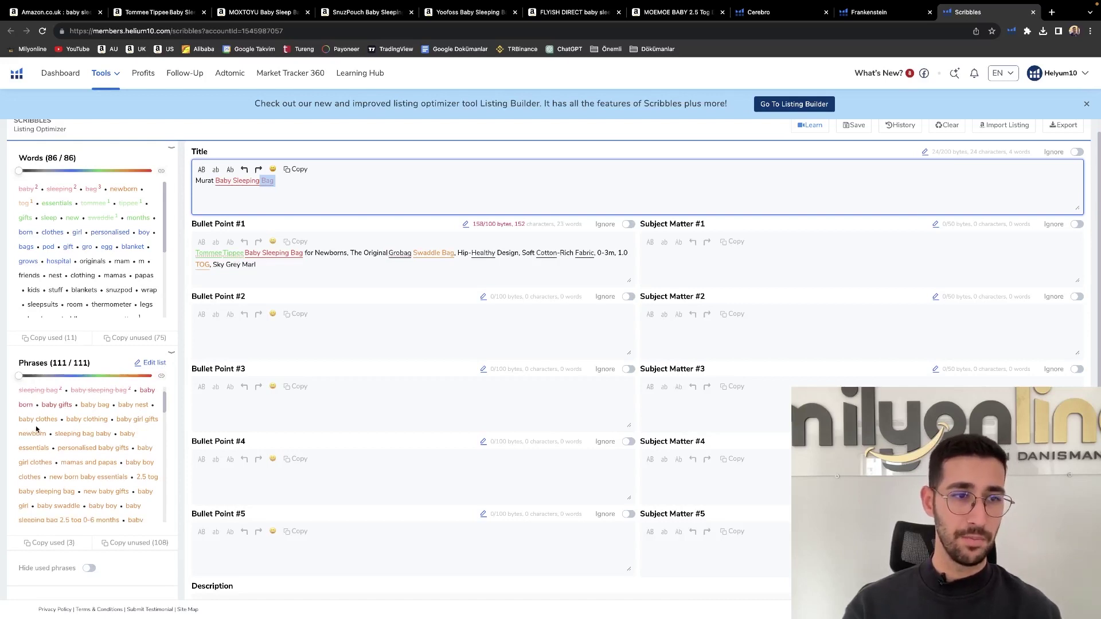
{"action": "scroll", "coordinate": [46, 428], "scroll_direction": "down", "scroll_amount": 1}
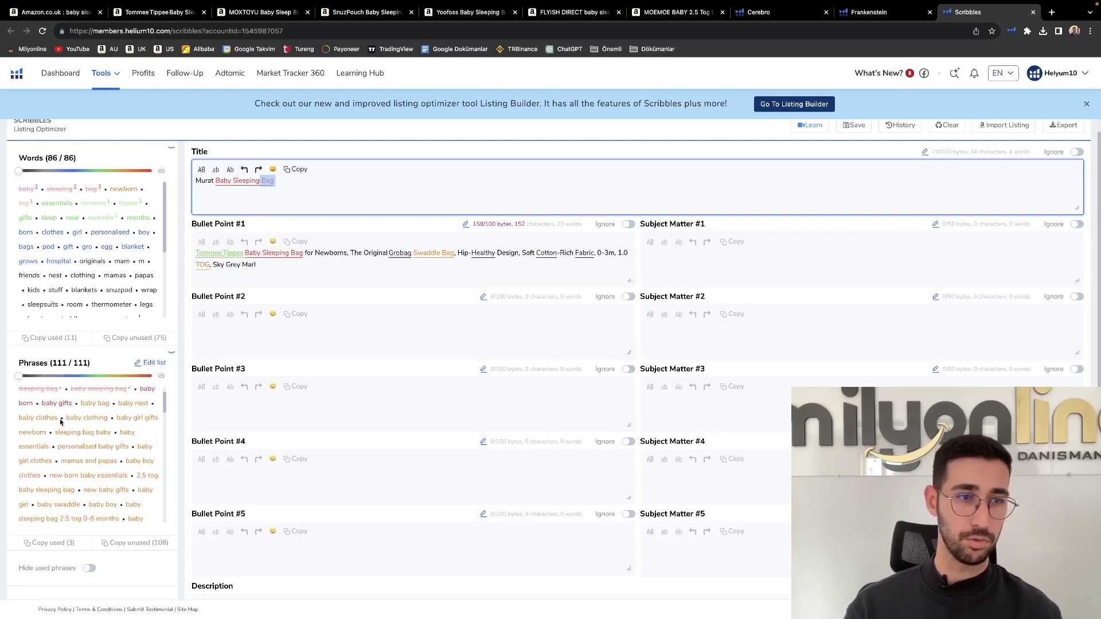
{"action": "left_click", "coordinate": [60, 419]}
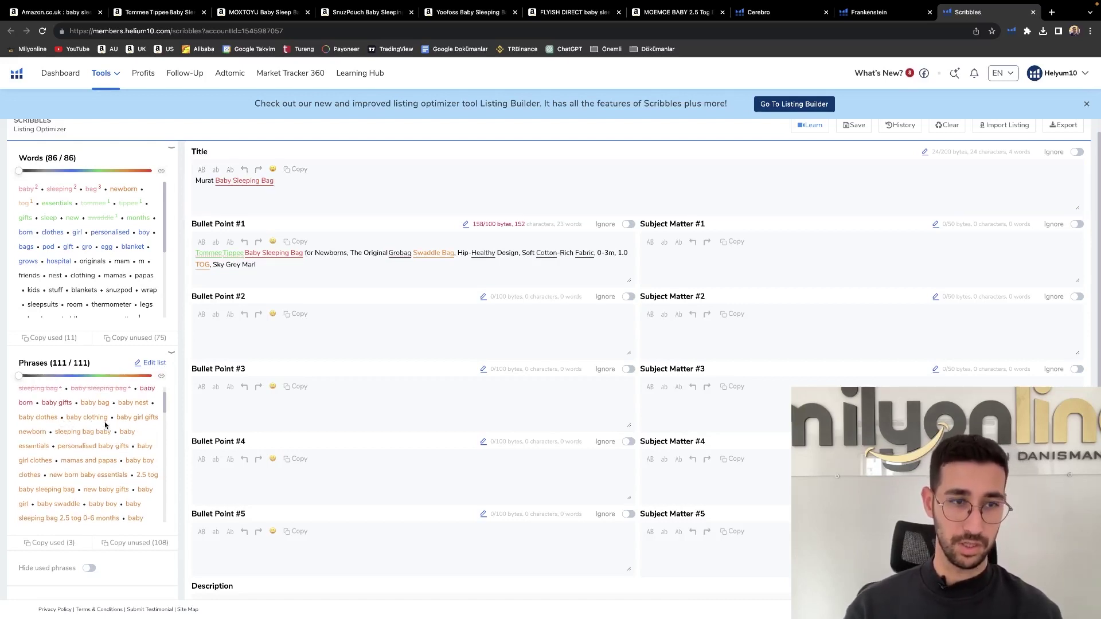
{"action": "left_click", "coordinate": [345, 184]}
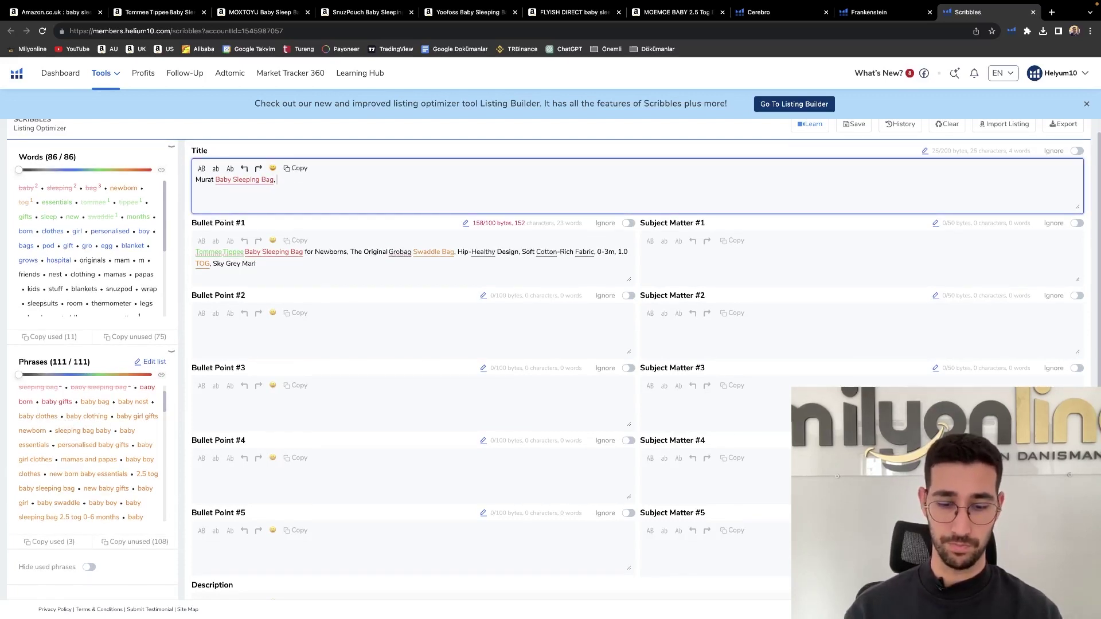
{"action": "type", "text": ", Baby Clothes "}
{"action": "type", "text": "Baby Clot"}
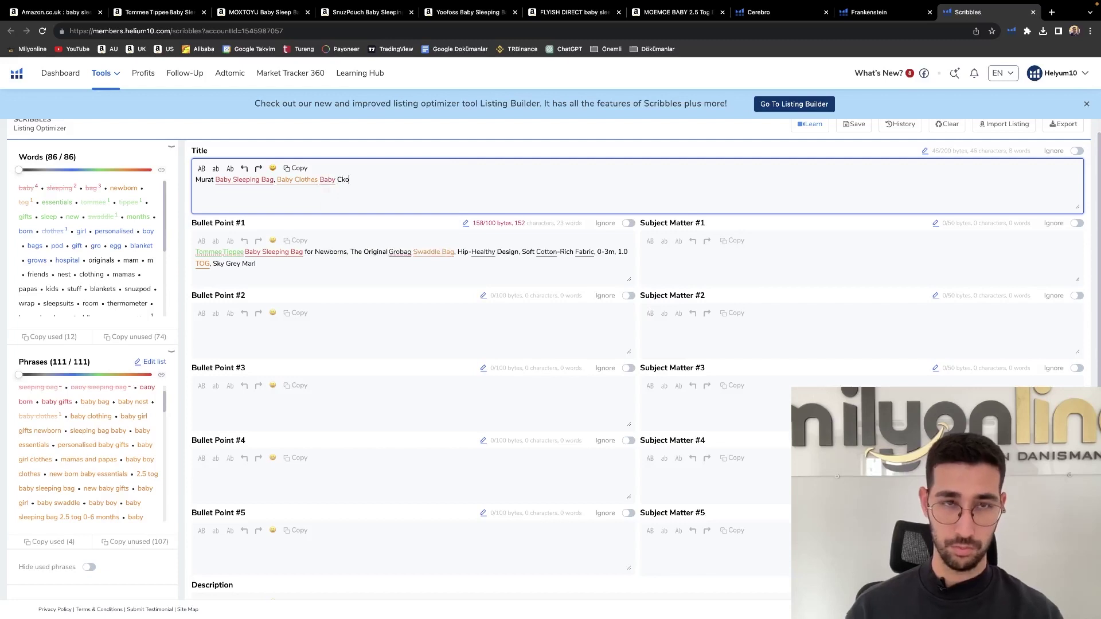
{"action": "type", "text": "hin"}
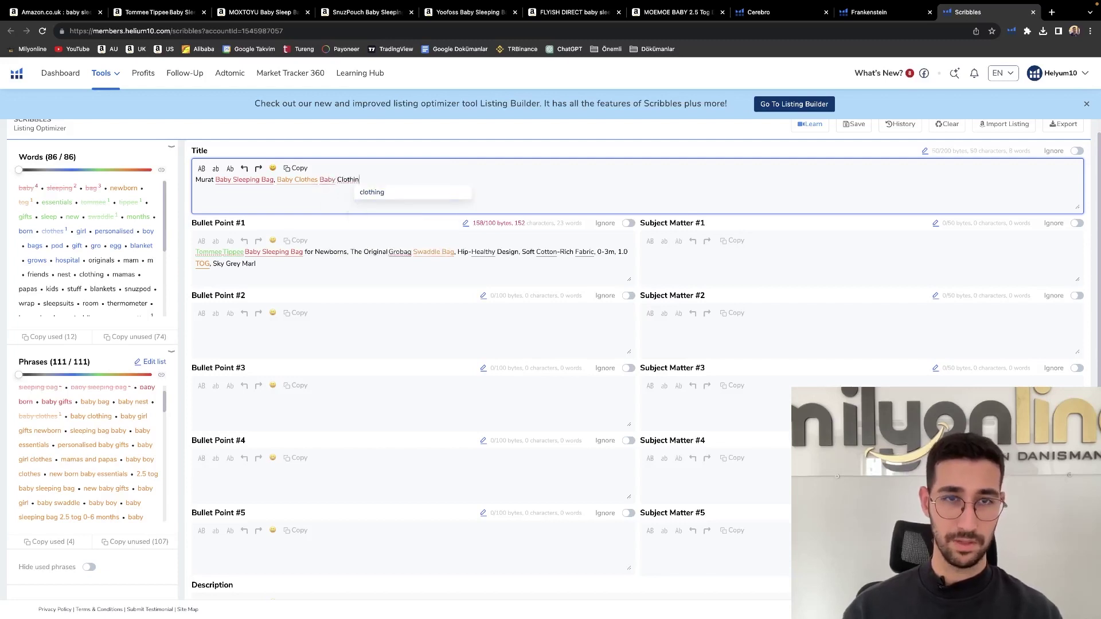
{"action": "key", "text": "Return"}
Complete the phrase "Baby Clothing" in the title and leave a gap between the comma after "Baby Sleeping Bag" and "Baby Clothes"
{"action": "left_click", "coordinate": [285, 197]}
{"action": "scroll", "coordinate": [115, 422], "scroll_direction": "down", "scroll_amount": 1}
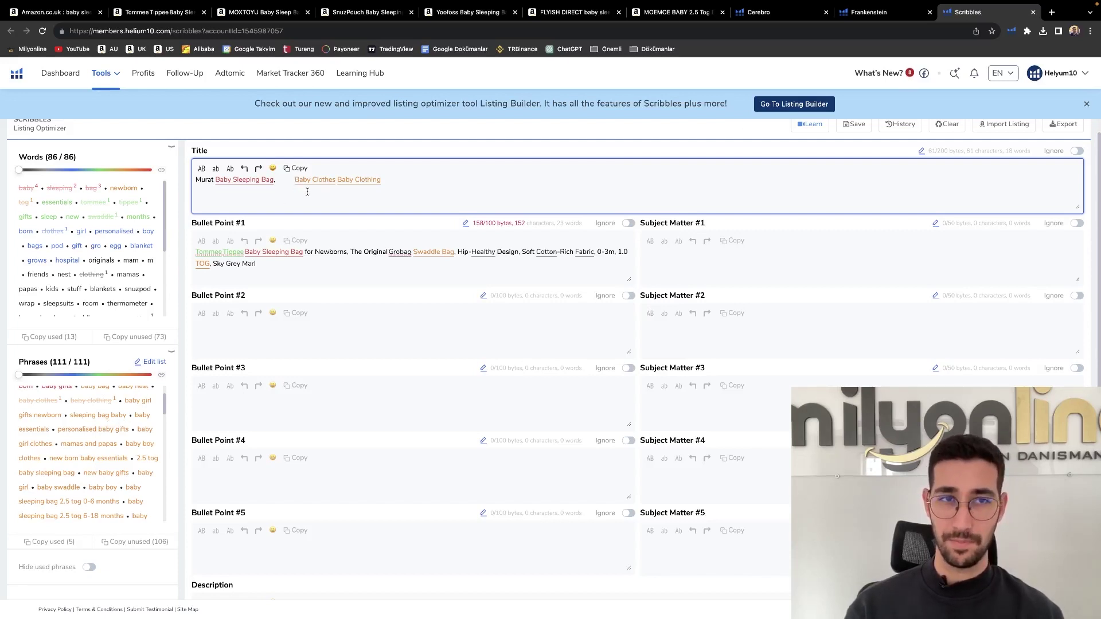
{"action": "left_click_drag", "start_coordinate": [232, 182], "coordinate": [275, 182]}
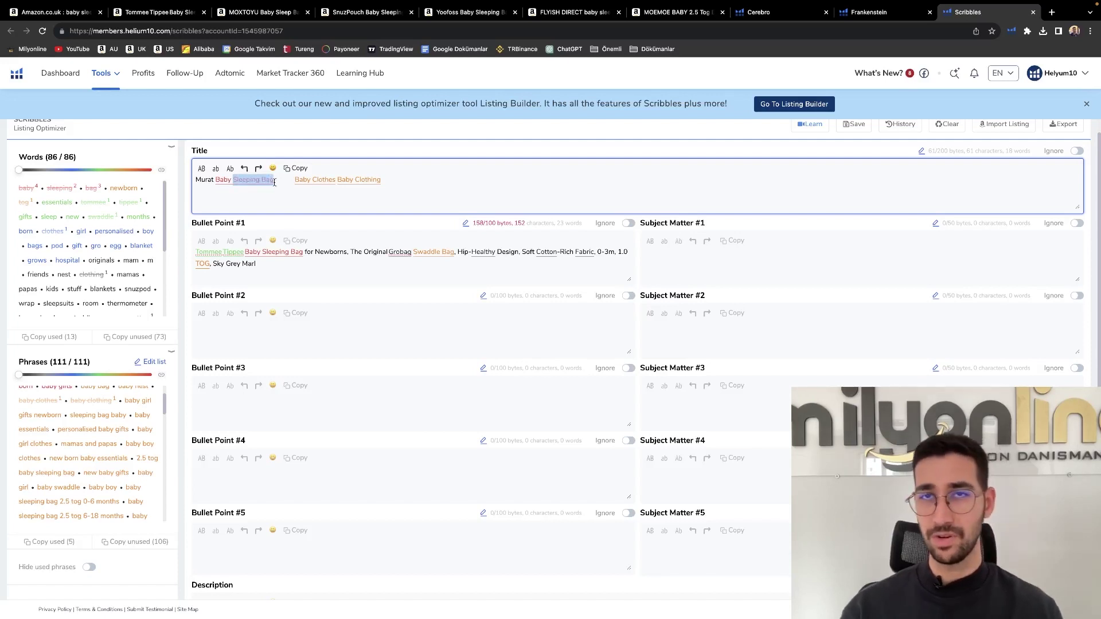
{"action": "left_click", "coordinate": [275, 183]}
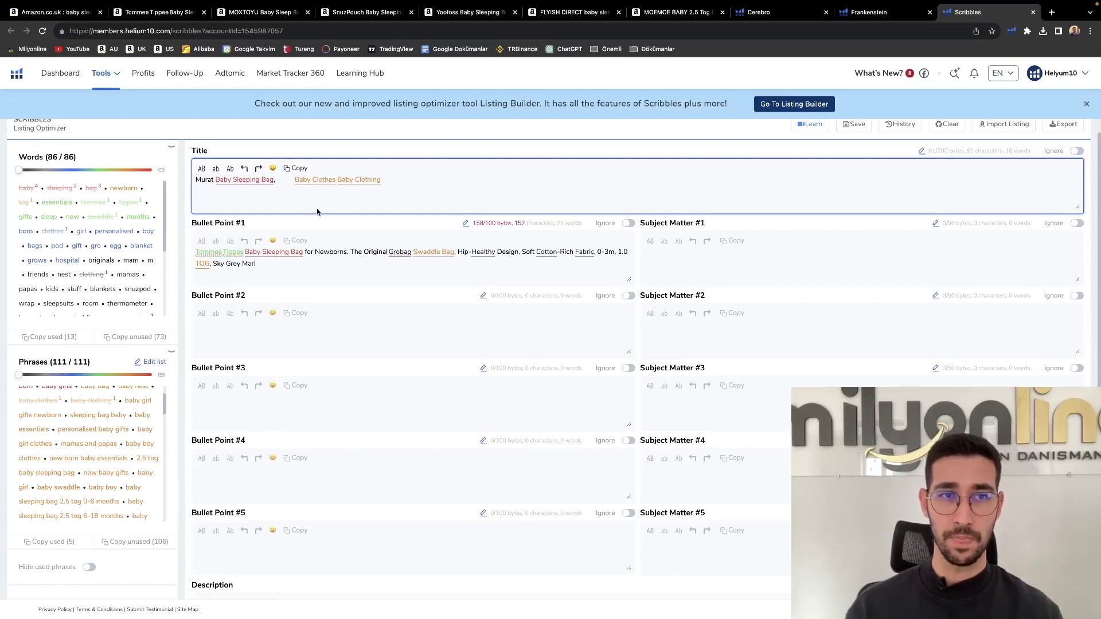
Try a hyphen instead of the comma and gap between "Baby Sleeping Bag" and "Baby Clothes" in the title
{"action": "scroll", "coordinate": [317, 211], "scroll_direction": "down", "scroll_amount": 1}
{"action": "double_click", "coordinate": [290, 176]}
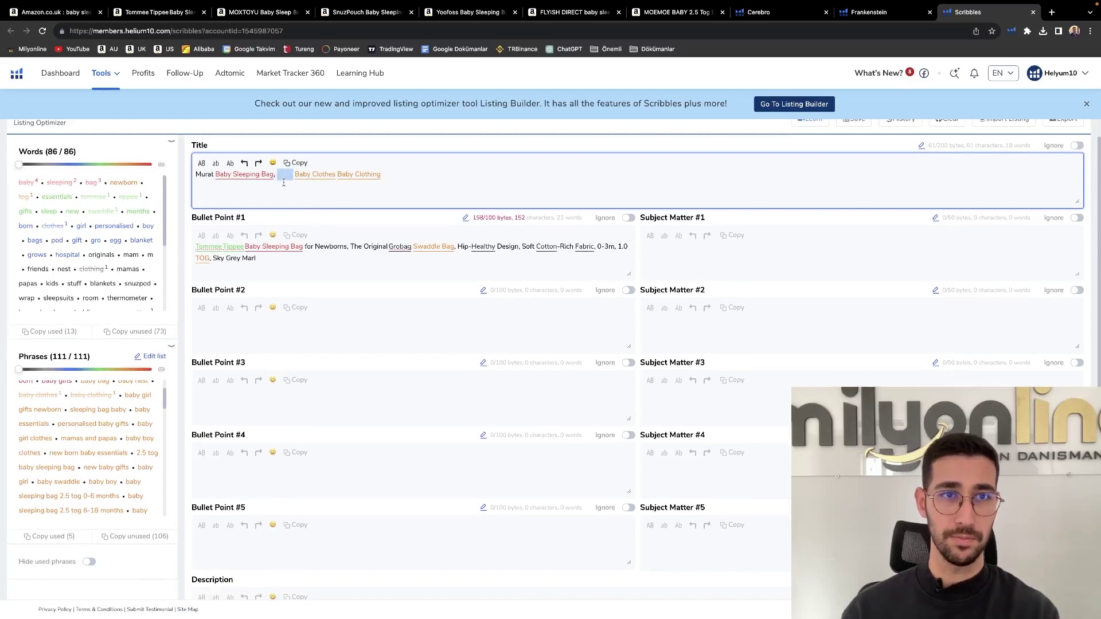
{"action": "key", "text": "BackSpace"}
{"action": "key", "text": "BackSpace"}
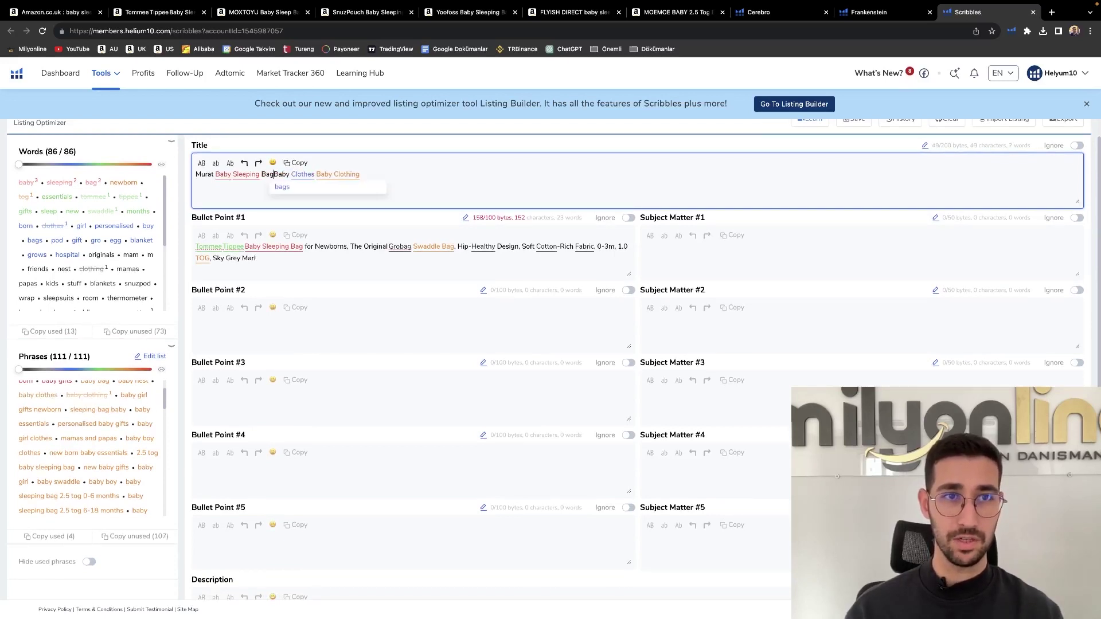
{"action": "type", "text": "-"}
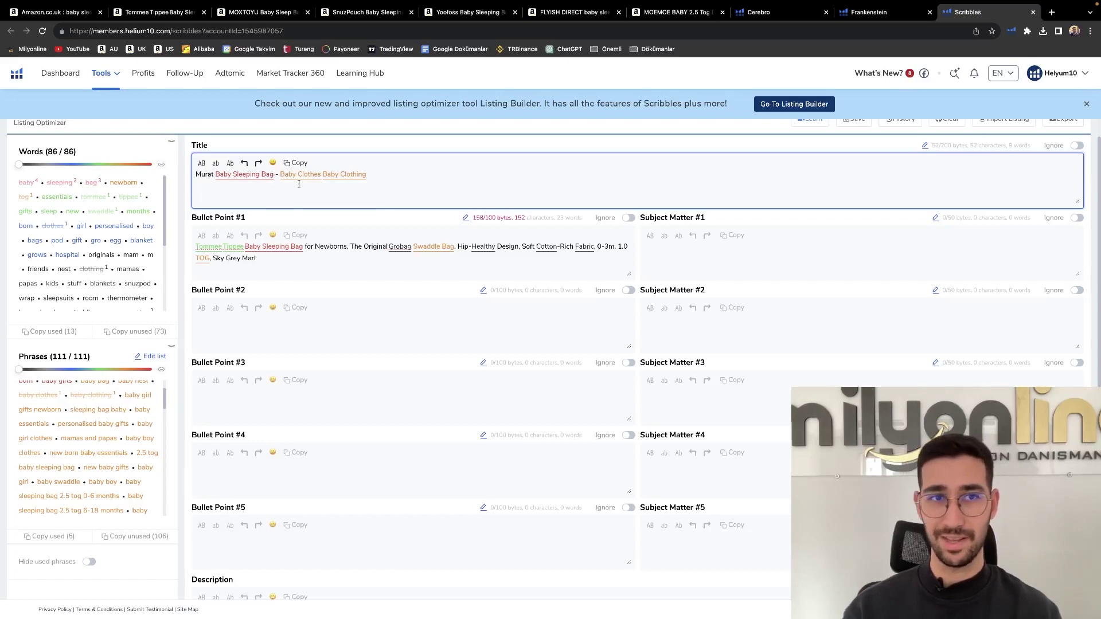
Remove the hyphen after "Baby Sleeping Bag" and put the comma and a gap back before "Baby Clothes"
{"action": "key", "text": "BackSpace"}
{"action": "key", "text": "BackSpace"}
{"action": "key", "text": "BackSpace"}
{"action": "type", "text": ","}
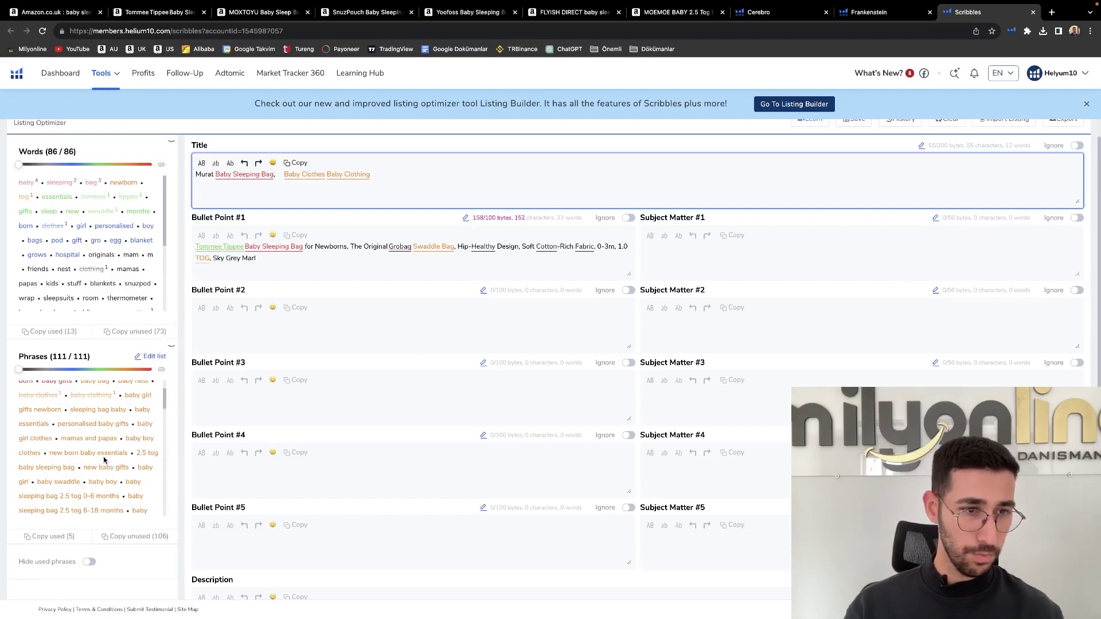
Look through the phrase list for further keywords and append "Sleeping Bag Kids" to the end of the title
{"action": "scroll", "coordinate": [114, 459], "scroll_direction": "down", "scroll_amount": 3}
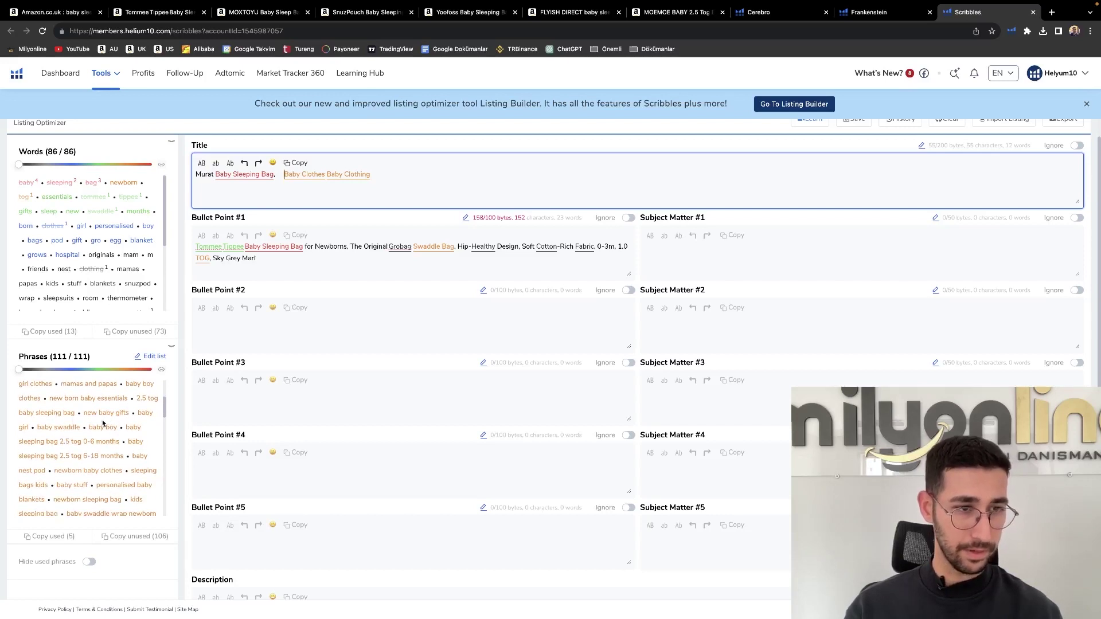
{"action": "scroll", "coordinate": [117, 424], "scroll_direction": "down", "scroll_amount": 2}
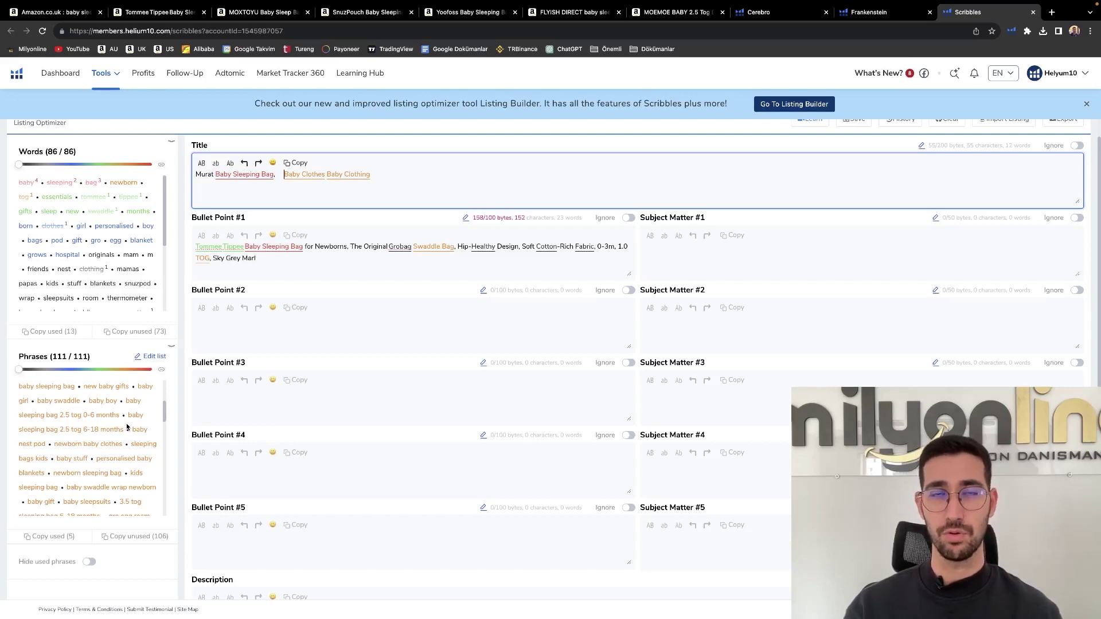
{"action": "scroll", "coordinate": [126, 427], "scroll_direction": "down", "scroll_amount": 1}
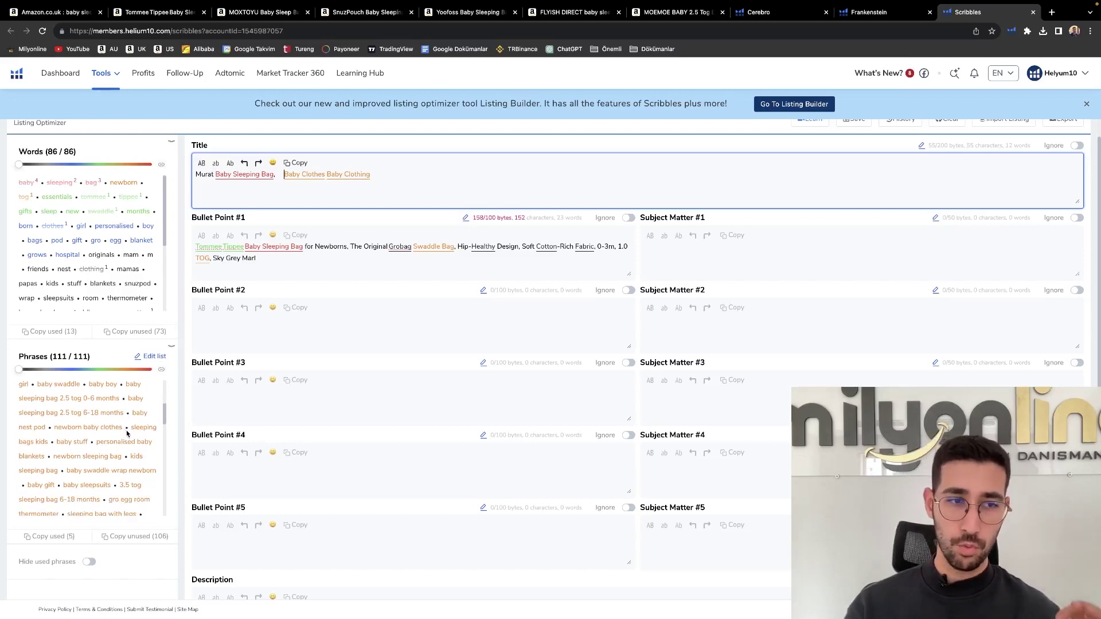
{"action": "scroll", "coordinate": [135, 435], "scroll_direction": "down", "scroll_amount": 1}
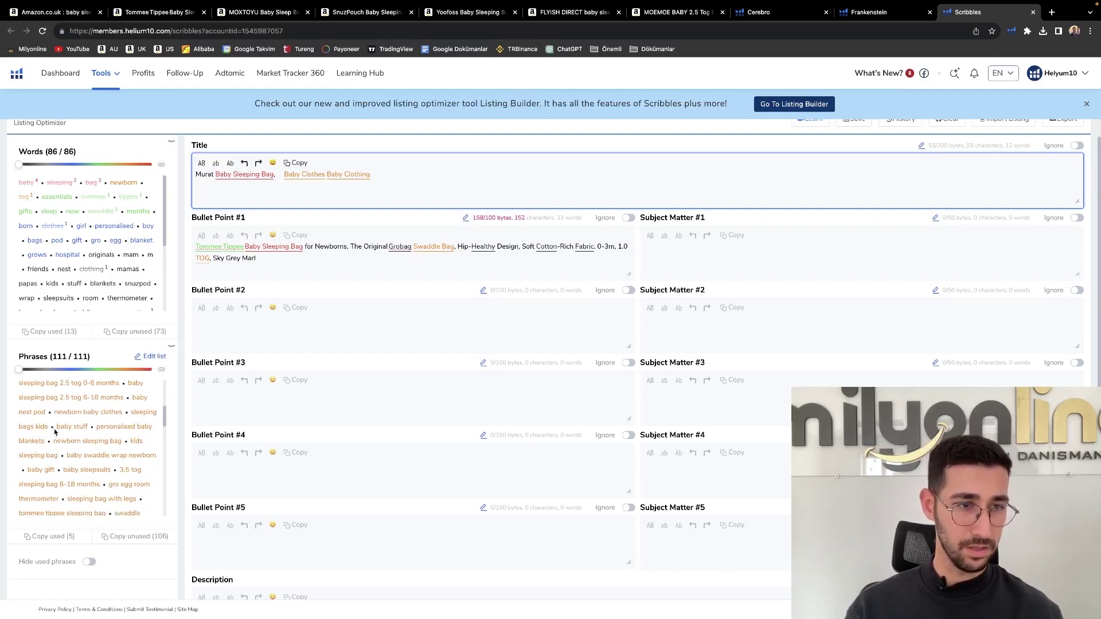
{"action": "left_click", "coordinate": [407, 181]}
{"action": "type", "text": "Sleeping B"}
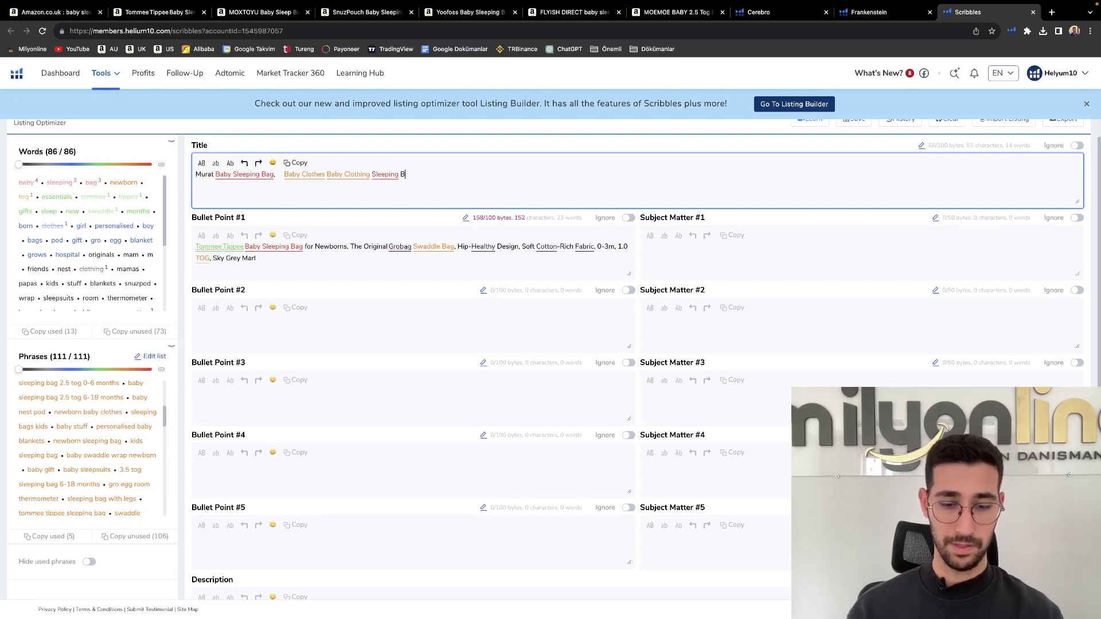
{"action": "type", "text": "ag Kids"}
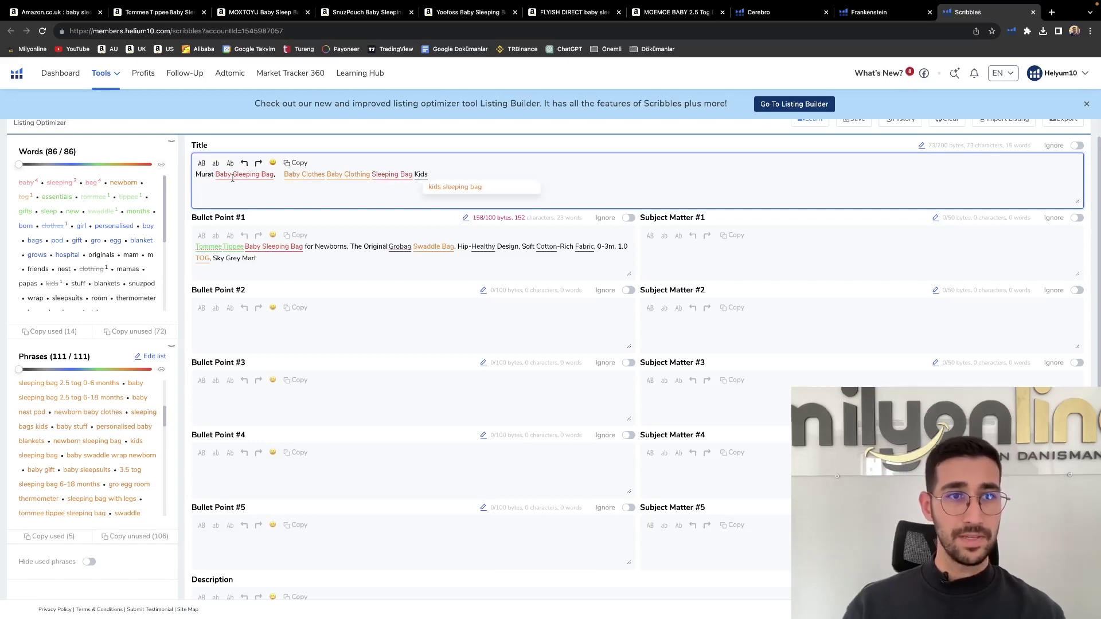
Insert "for Newborns and Kids" between "Baby Sleeping Bag" and the comma in the title
{"action": "left_click", "coordinate": [276, 174]}
{"action": "key", "text": "BackSpace"}
{"action": "type", "text": "for"}
{"action": "type", "text": " Newborns and"}
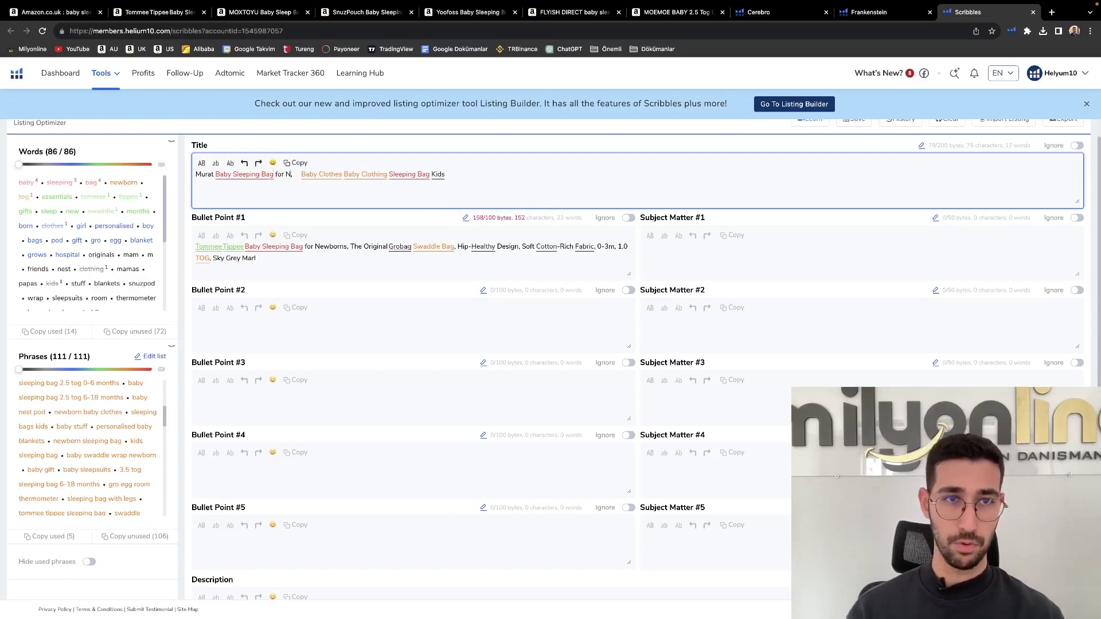
{"action": "type", "text": " Kids,"}
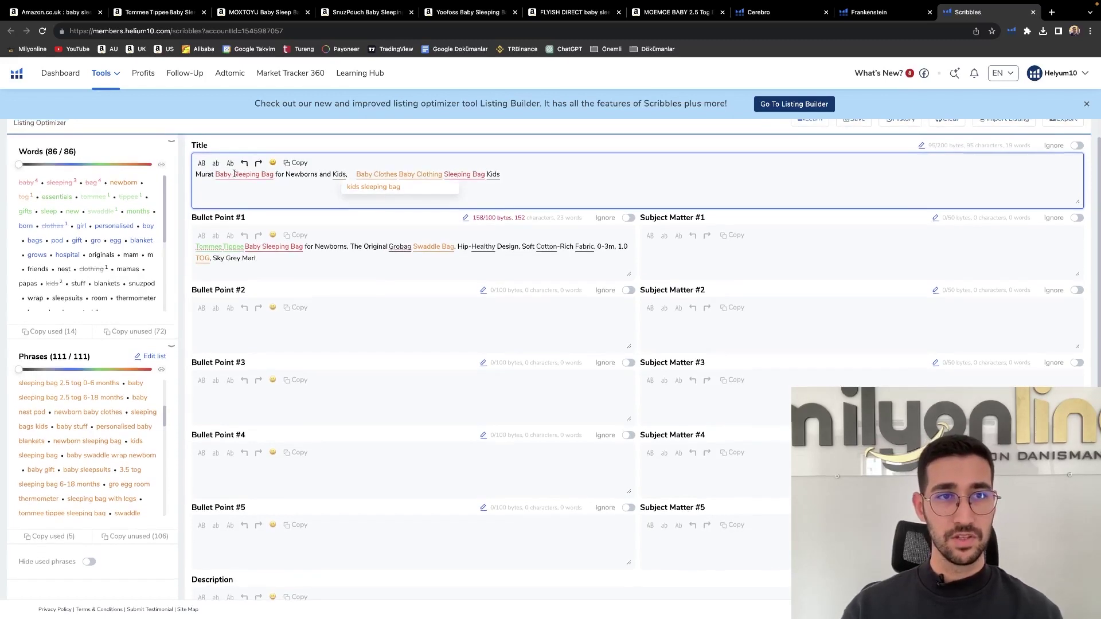
Compare the title's opening phrase "Baby Sleeping Bag for Newborns and Kids" with its closing phrase "Sleeping Bag Kids" for repetition
{"action": "left_click_drag", "start_coordinate": [233, 172], "coordinate": [277, 173]}
{"action": "left_click", "coordinate": [263, 178]}
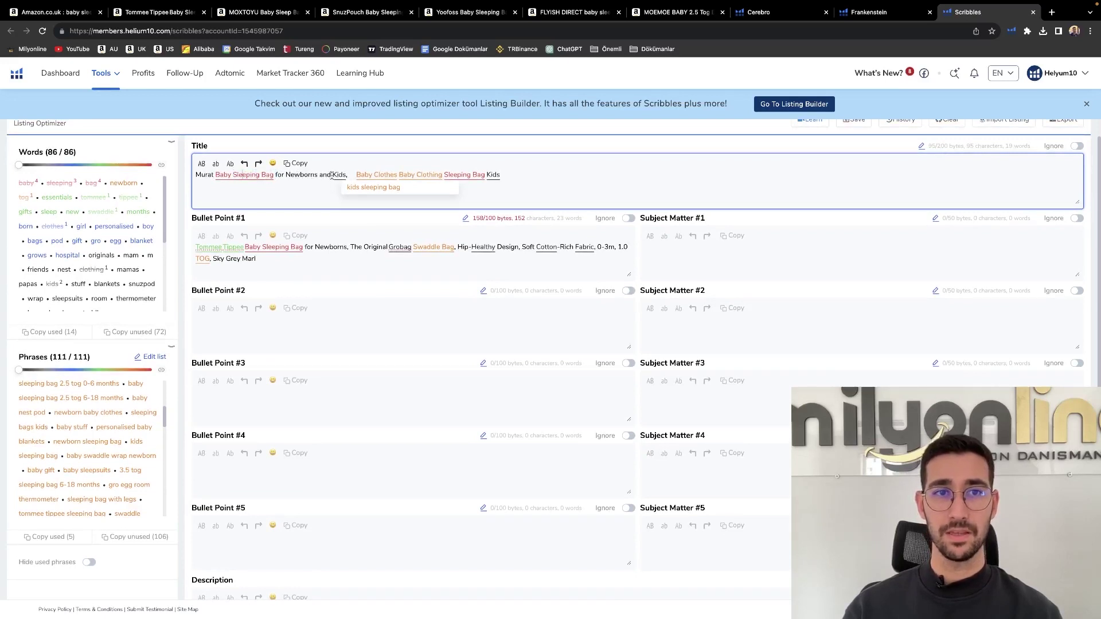
{"action": "left_click_drag", "start_coordinate": [444, 175], "coordinate": [514, 175]}
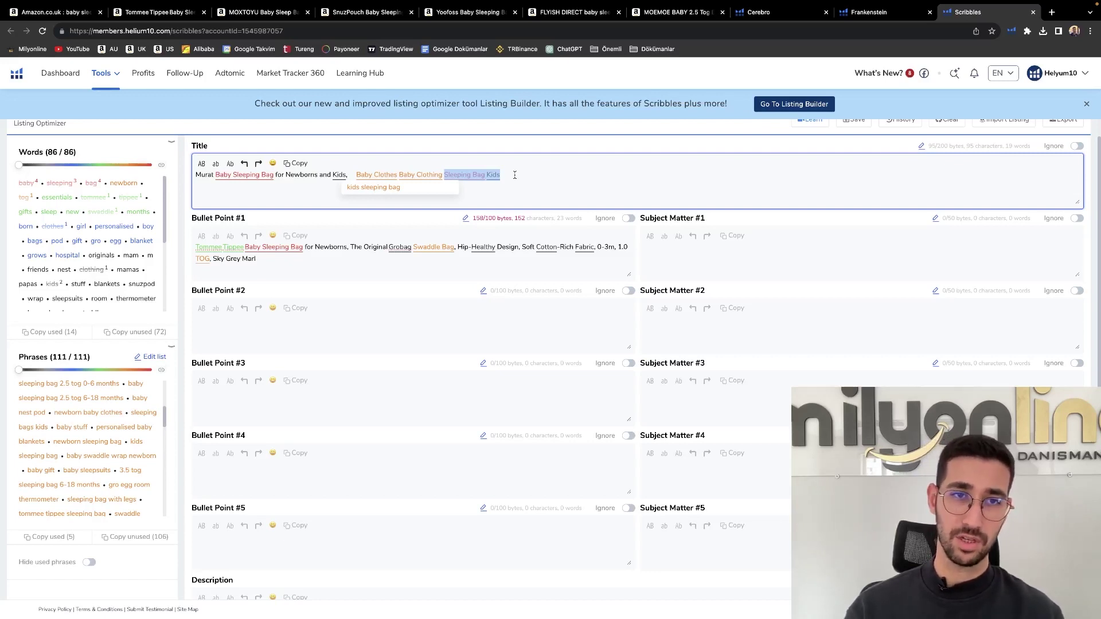
{"action": "left_click_drag", "start_coordinate": [349, 174], "coordinate": [216, 174]}
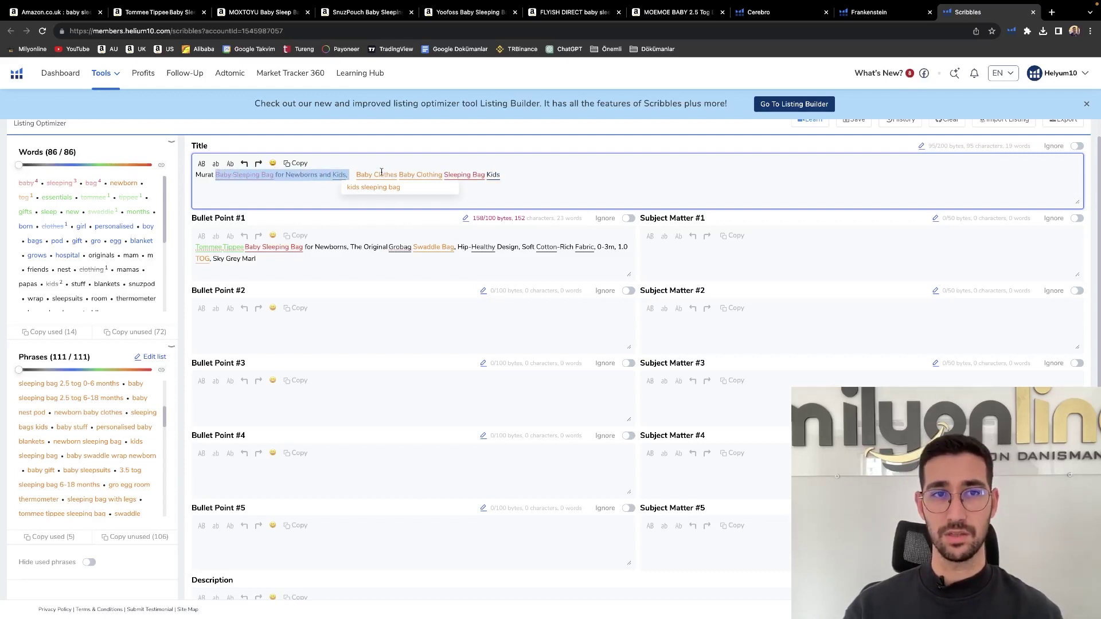
{"action": "left_click", "coordinate": [350, 172]}
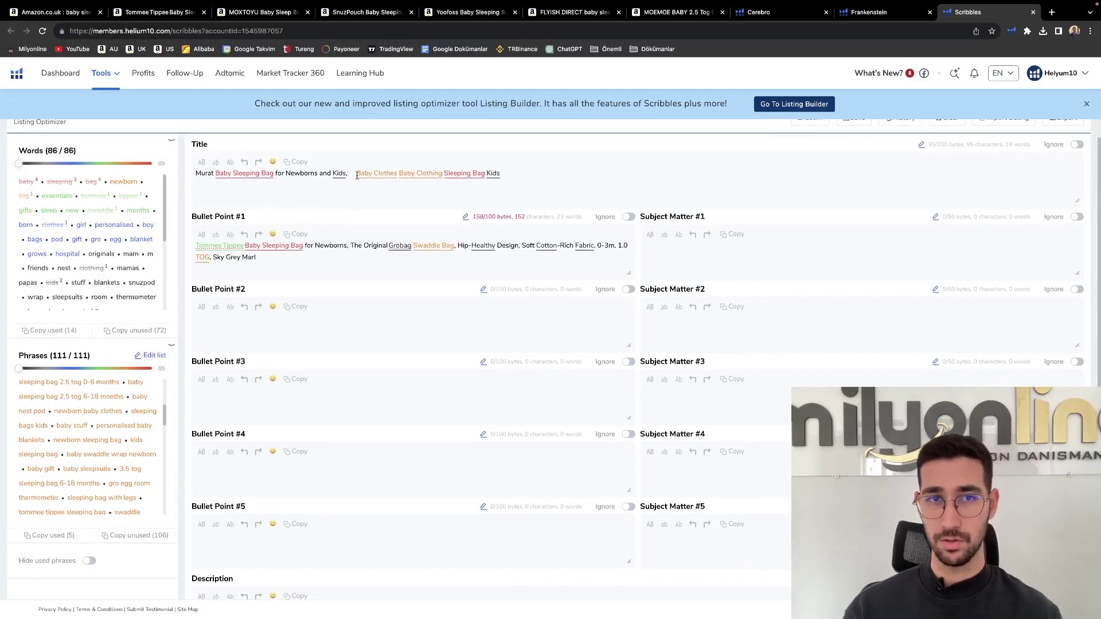
{"action": "left_click", "coordinate": [355, 175]}
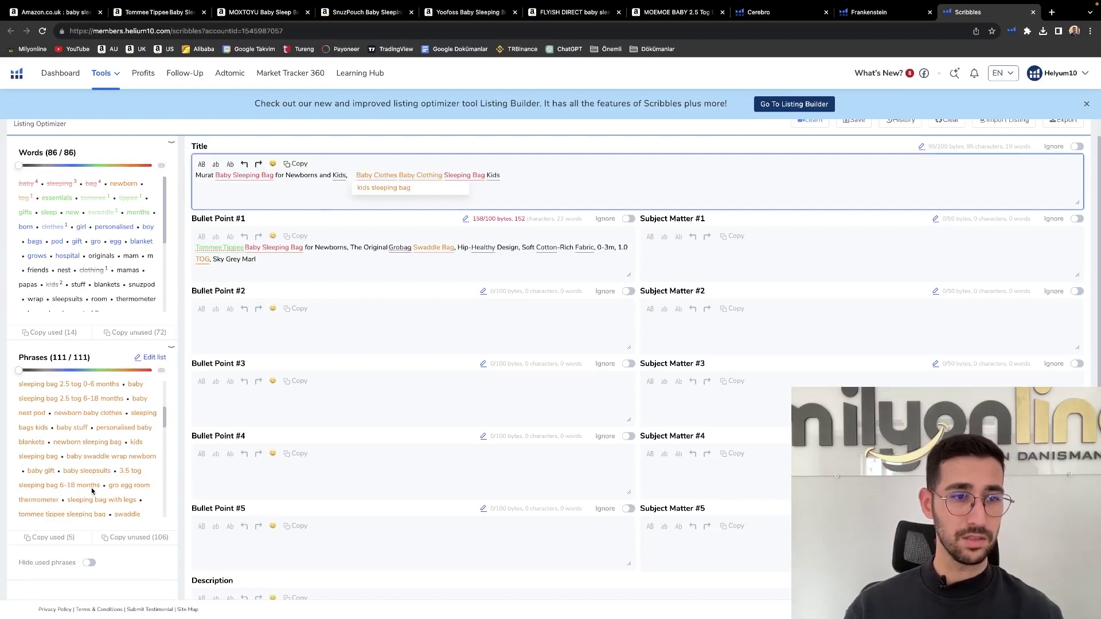
Check the remaining keyword phrases and replace the title's final word "Kids" with "Baby", making the closing phrase "Sleeping Bag Baby"
{"action": "scroll", "coordinate": [129, 493], "scroll_direction": "down", "scroll_amount": 1}
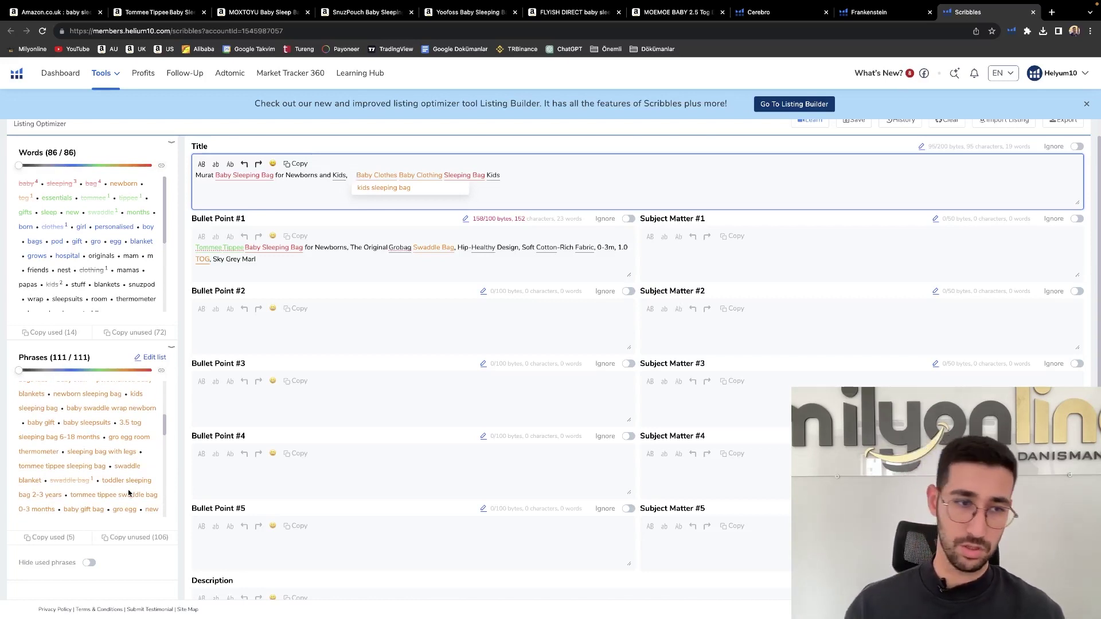
{"action": "scroll", "coordinate": [86, 500], "scroll_direction": "down", "scroll_amount": 2}
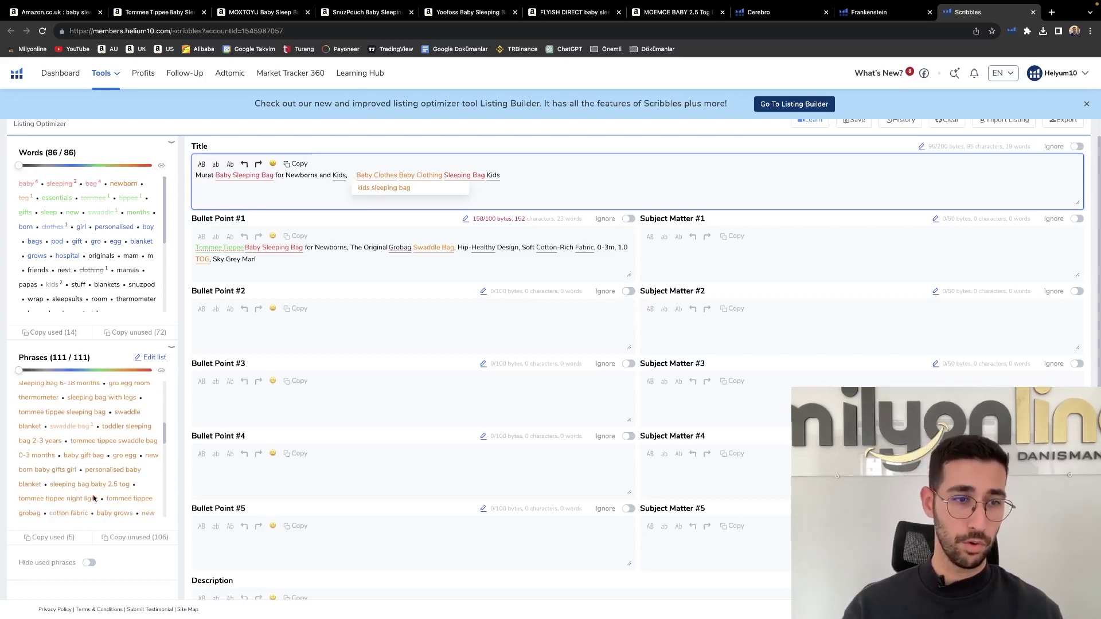
{"action": "scroll", "coordinate": [117, 491], "scroll_direction": "down", "scroll_amount": 2}
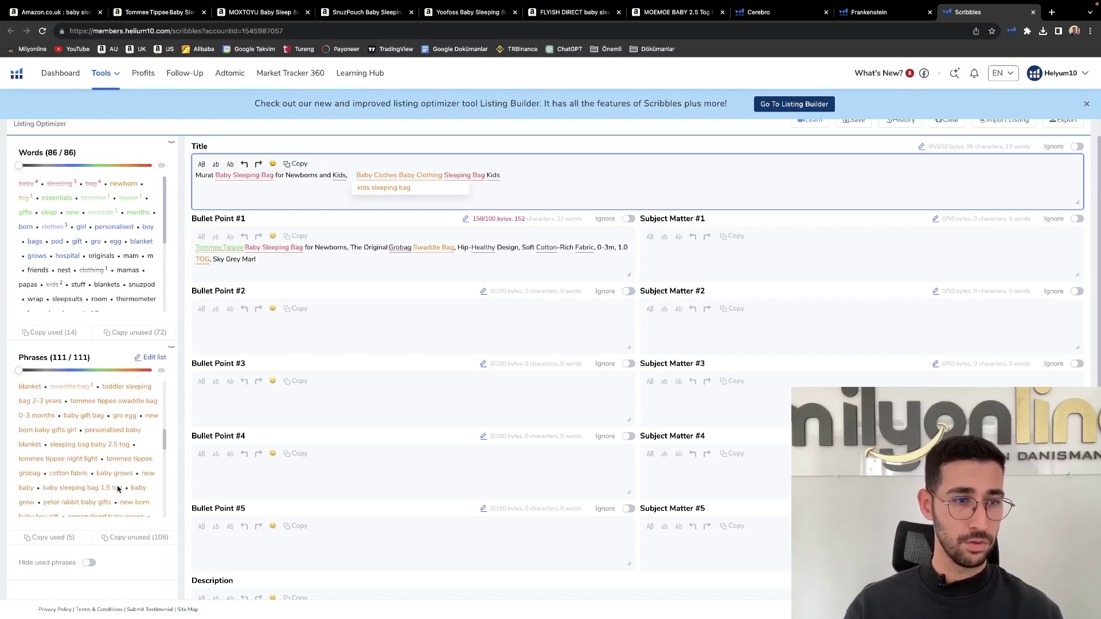
{"action": "scroll", "coordinate": [117, 489], "scroll_direction": "down", "scroll_amount": 1}
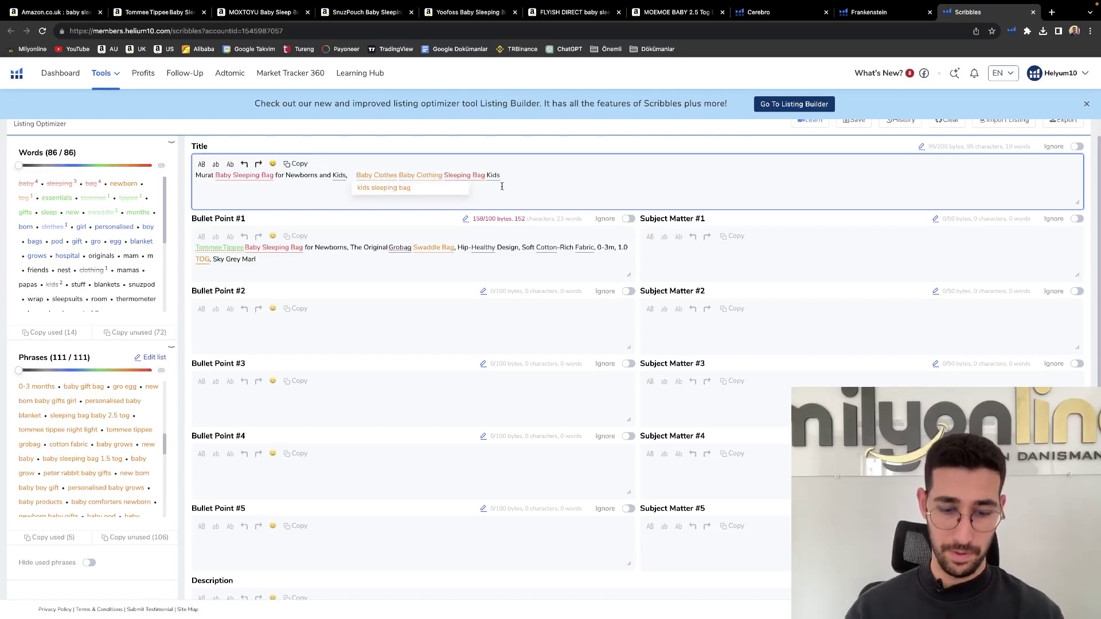
{"action": "type", "text": "Babu"}
{"action": "key", "text": "BackSpace"}
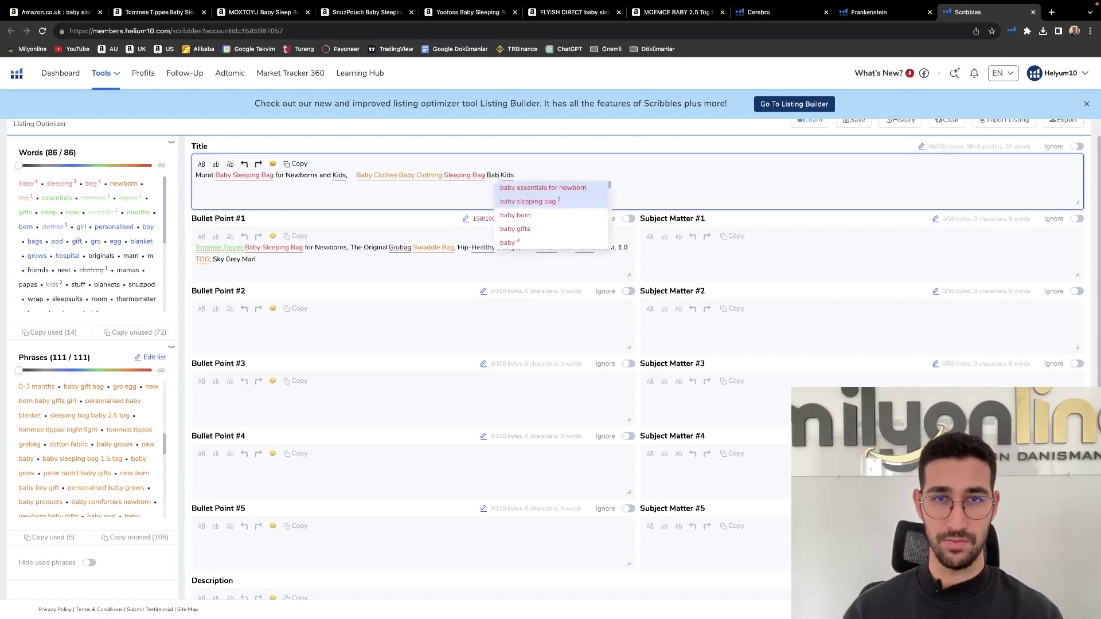
{"action": "left_click", "coordinate": [505, 180]}
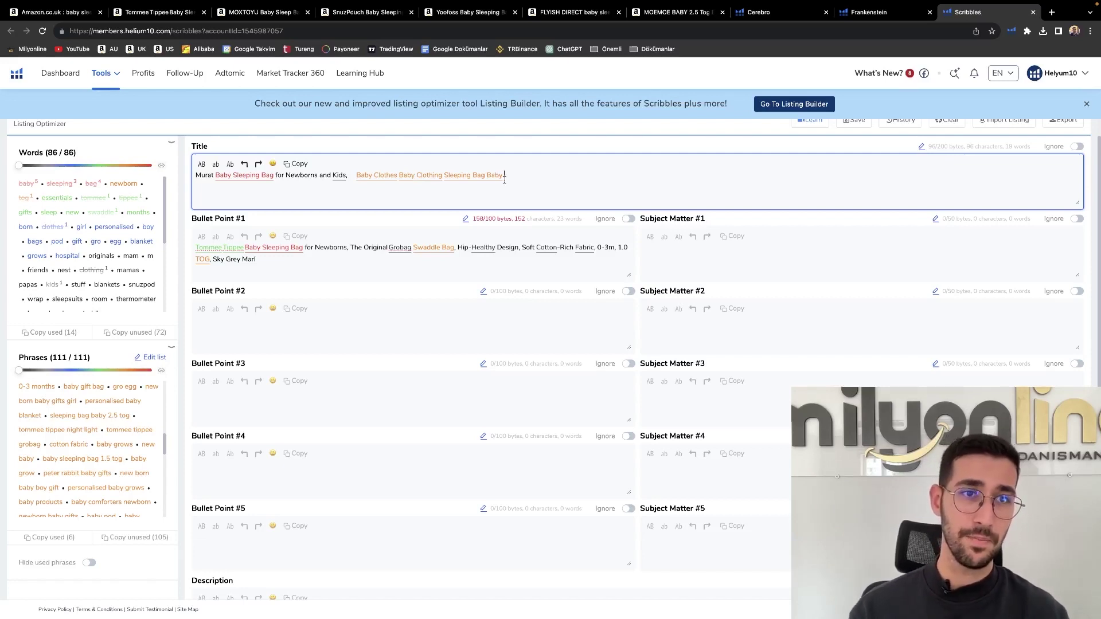
Set the insertion point after "Newborns and Kids" and check what follows the main keyword in the Tommee Tippee, MOXTOYU and SnuzPouch titles on Amazon
{"action": "left_click", "coordinate": [346, 175]}
{"action": "type", "text": ","}
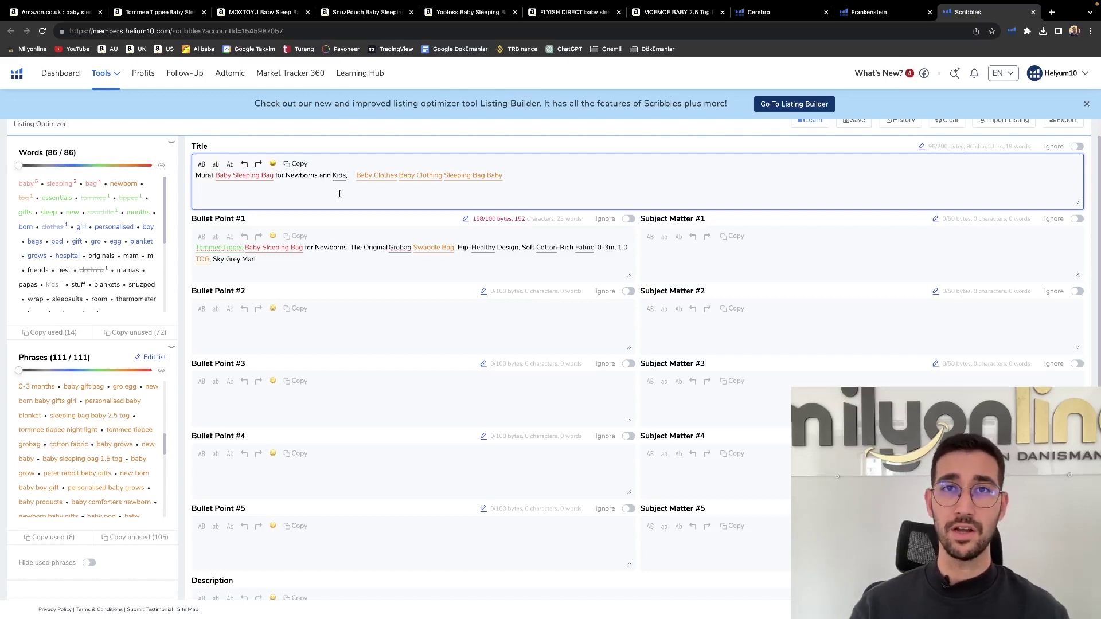
{"action": "left_click", "coordinate": [163, 11]}
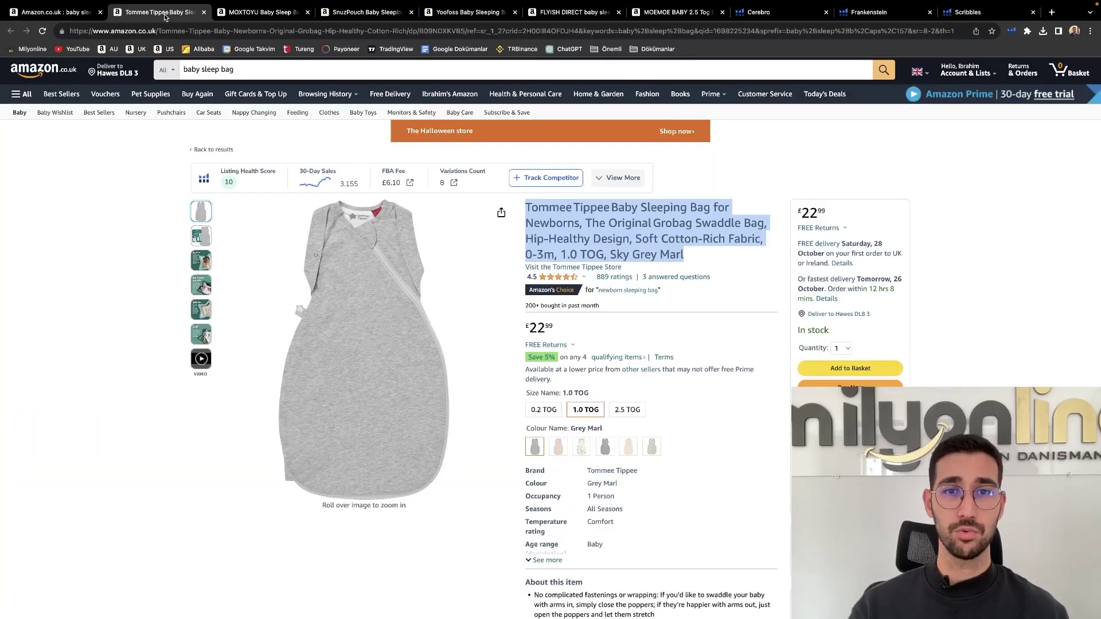
{"action": "left_click", "coordinate": [672, 234]}
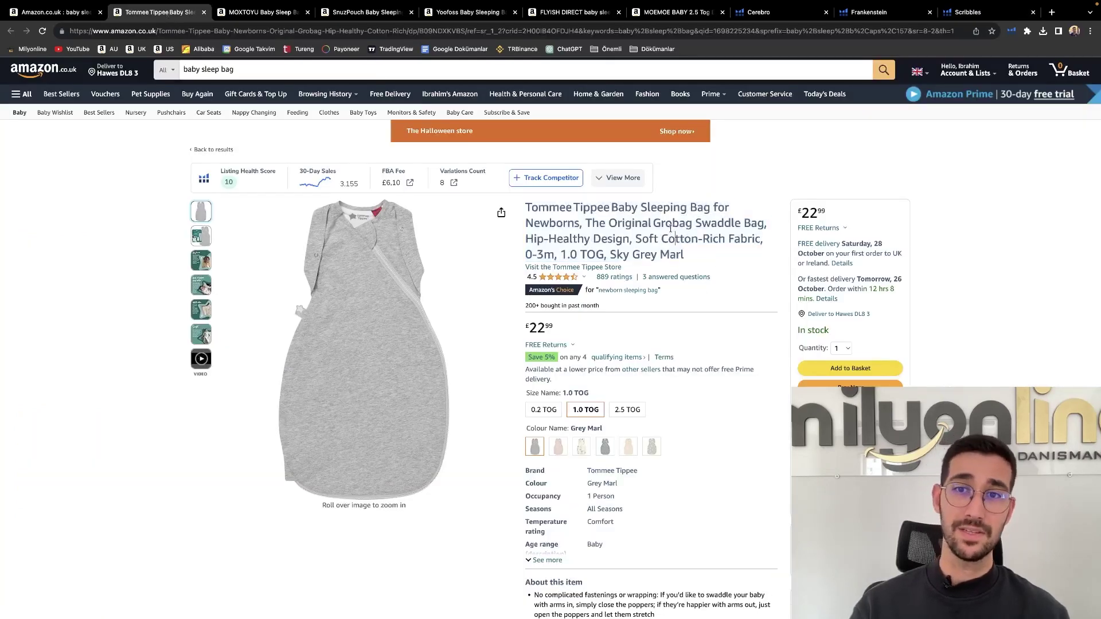
{"action": "left_click", "coordinate": [263, 16]}
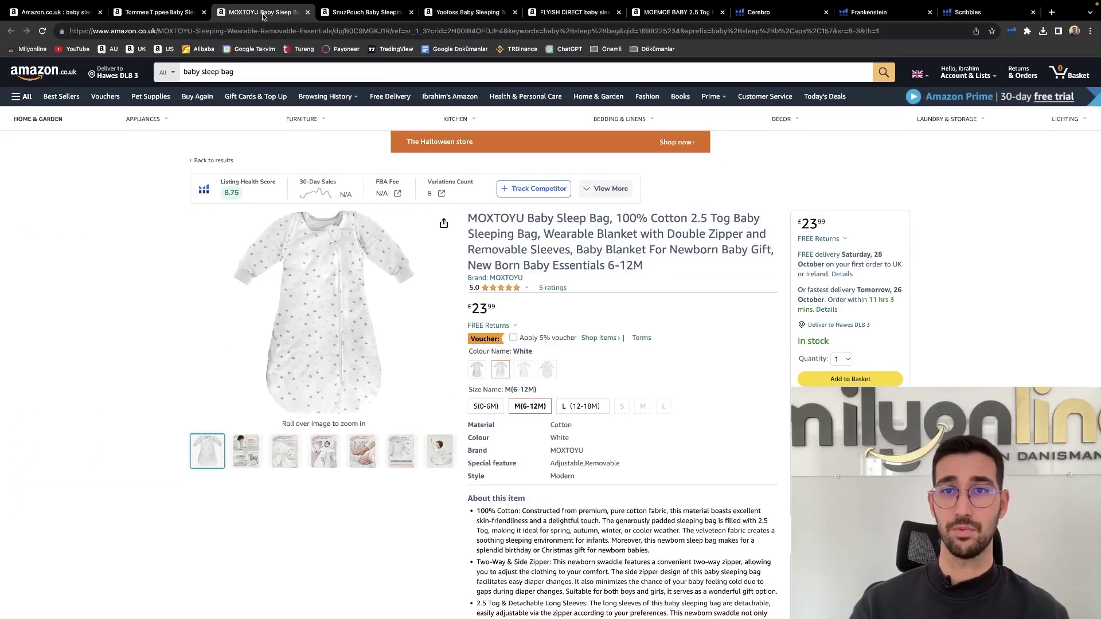
{"action": "double_click", "coordinate": [702, 220]}
{"action": "left_click", "coordinate": [712, 227]}
{"action": "left_click", "coordinate": [370, 13]}
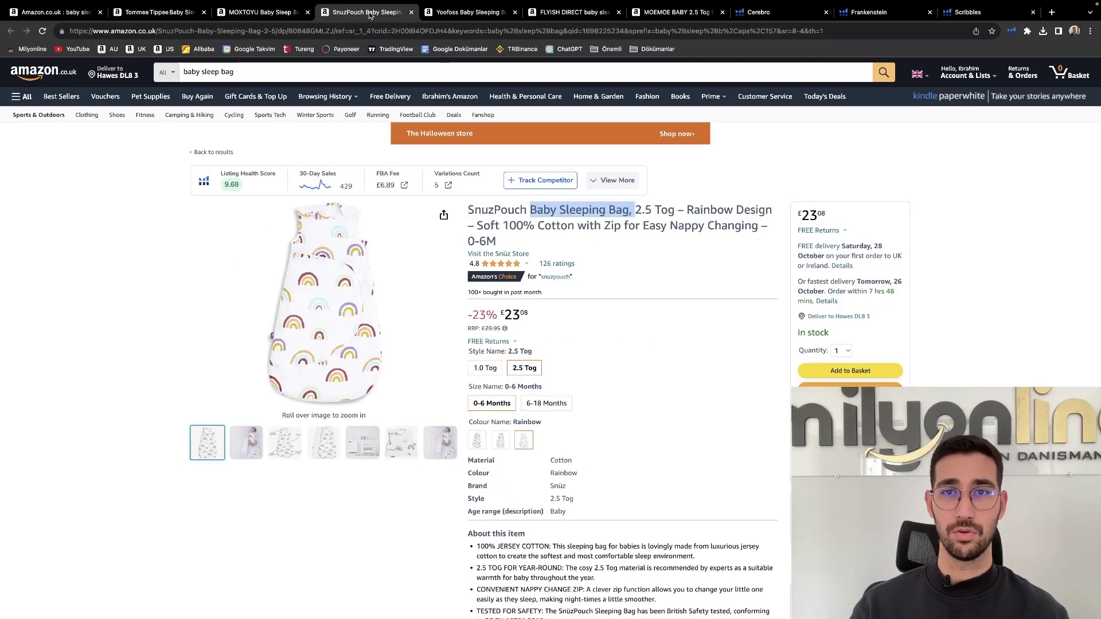
{"action": "left_click_drag", "start_coordinate": [635, 211], "coordinate": [674, 213]}
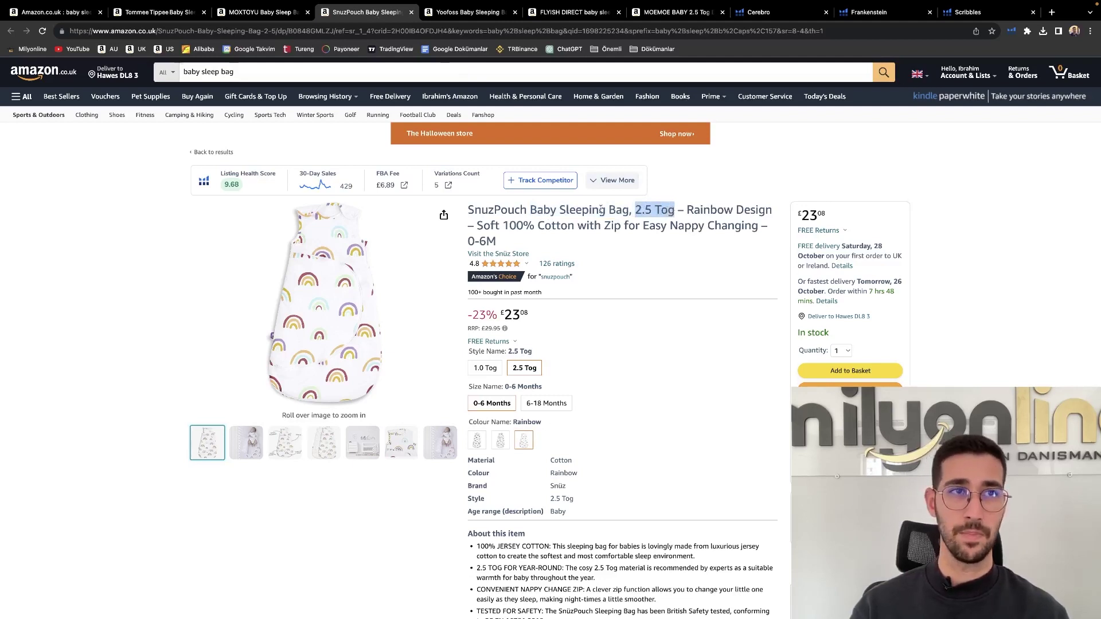
Return to Scribbles, insert "2.5 Tog" after "Newborns and Kids" and remove the extra spaces before "Baby Clothes"
{"action": "left_click", "coordinate": [969, 12]}
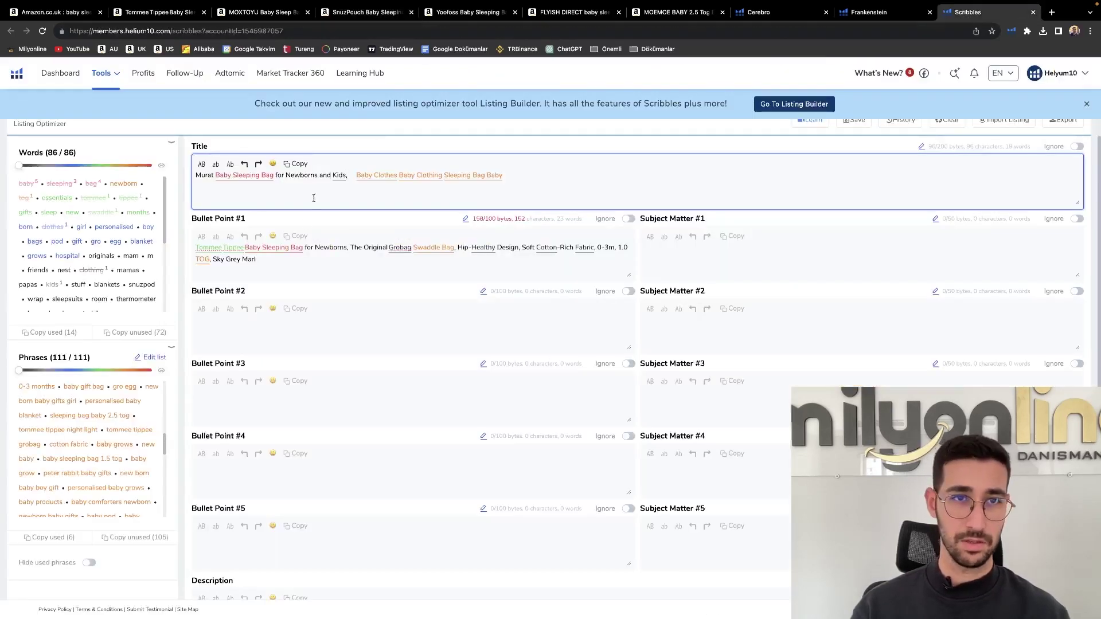
{"action": "type", "text": "2.5 Tog"}
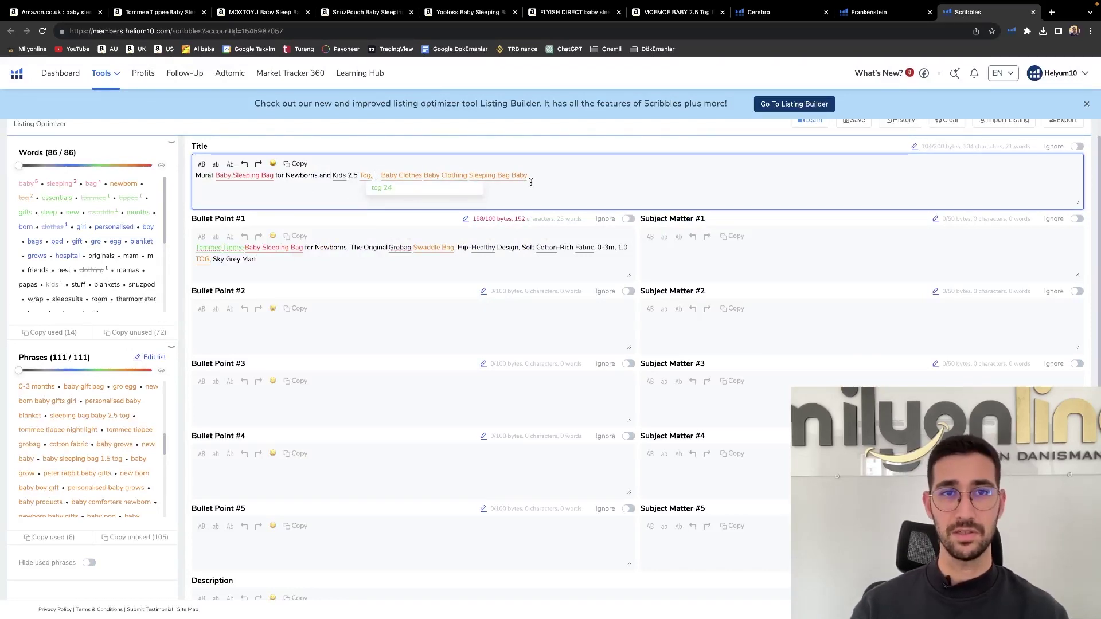
{"action": "left_click", "coordinate": [380, 175]}
{"action": "key", "text": "BackSpace"}
{"action": "key", "text": "BackSpace"}
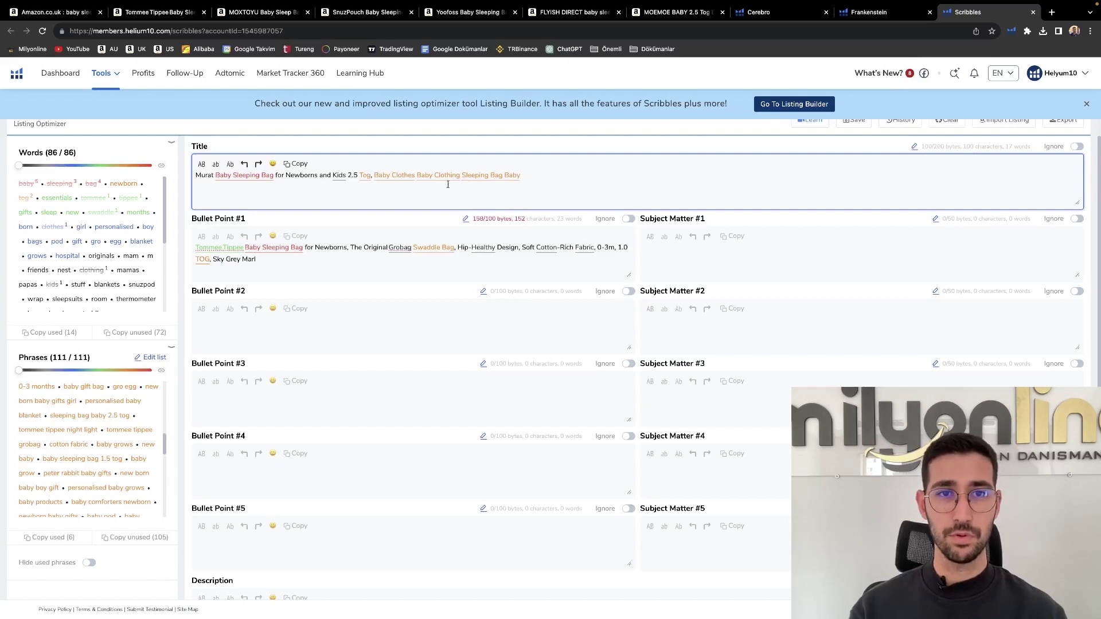
Delete the repeated "Baby" before "Clothing" so the title phrase reads "Baby Clothes Clothing Sleeping Bag Baby"
{"action": "key", "text": "BackSpace"}
{"action": "key", "text": "BackSpace"}
{"action": "key", "text": "BackSpace"}
{"action": "key", "text": "BackSpace"}
{"action": "key", "text": "BackSpace"}
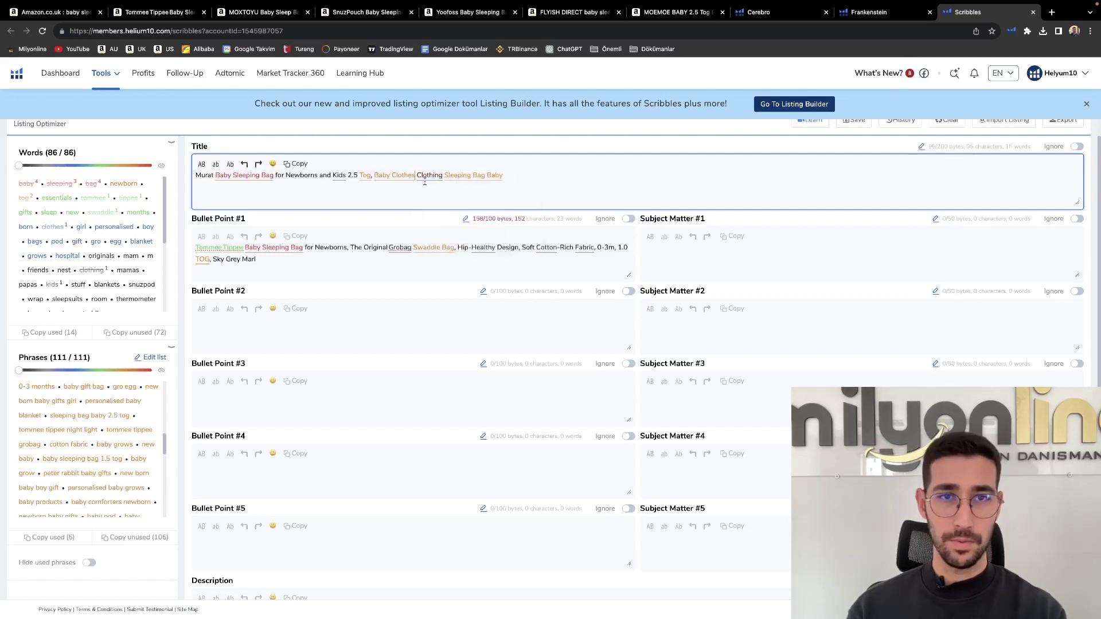
Check the keyword phrases and delete "Clothes" from the title, leaving "Baby Clothing Sleeping Bag Baby" after "2.5 Tog,"
{"action": "scroll", "coordinate": [128, 447], "scroll_direction": "up", "scroll_amount": 5}
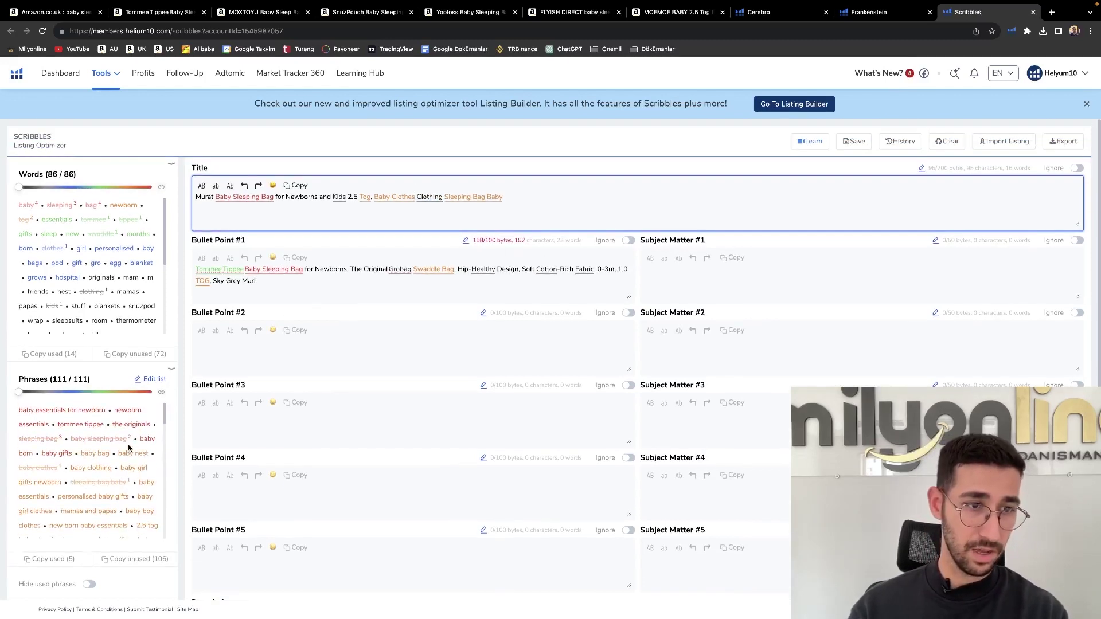
{"action": "scroll", "coordinate": [121, 454], "scroll_direction": "down", "scroll_amount": 1}
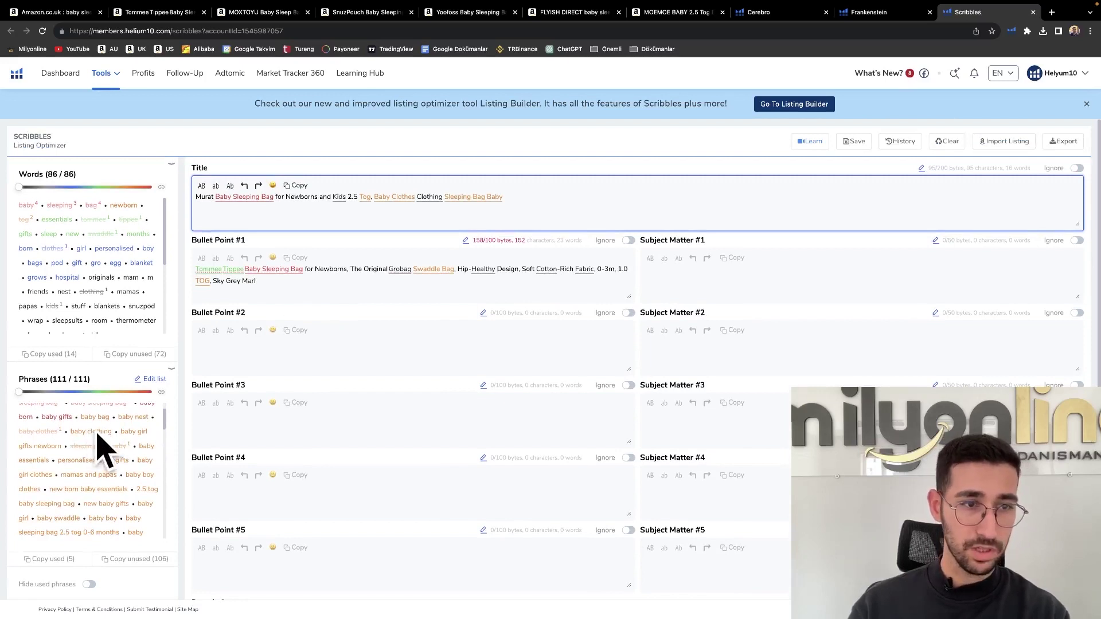
{"action": "left_click", "coordinate": [412, 203]}
{"action": "key", "text": "BackSpace"}
{"action": "key", "text": "BackSpace"}
{"action": "key", "text": "BackSpace"}
{"action": "key", "text": "BackSpace"}
{"action": "key", "text": "BackSpace"}
{"action": "key", "text": "BackSpace"}
{"action": "key", "text": "BackSpace"}
{"action": "key", "text": "BackSpace"}
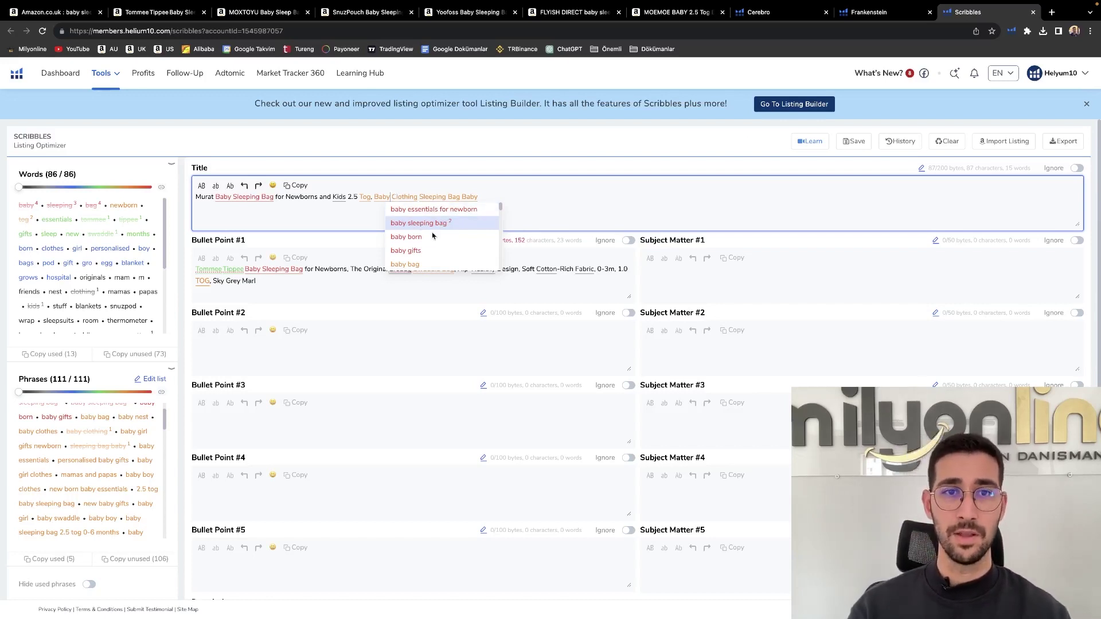
Insert "Born" between "Baby" and "Clothing" in the title and browse the other suggested phrases for "Baby"
{"action": "scroll", "coordinate": [439, 242], "scroll_direction": "down", "scroll_amount": 2}
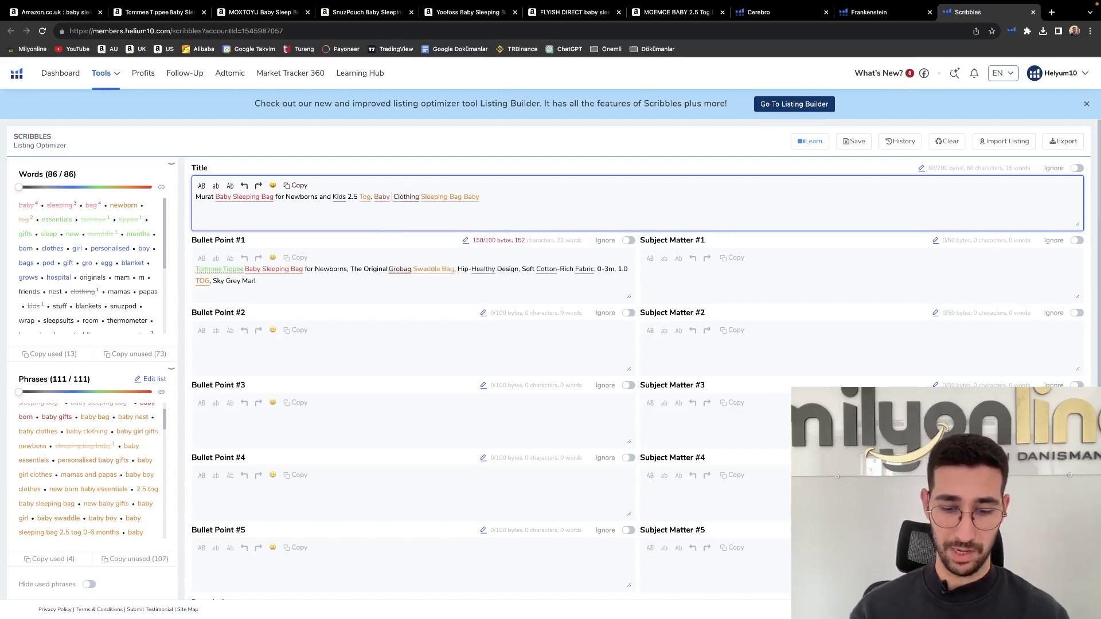
{"action": "type", "text": "Born"}
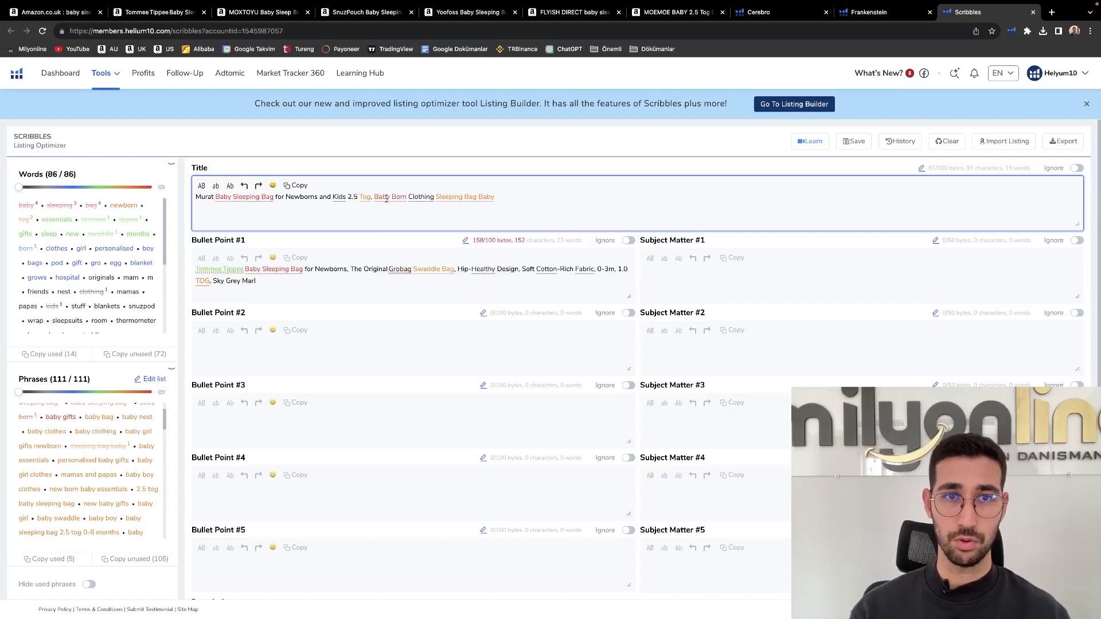
{"action": "key", "text": "Left"}
{"action": "key", "text": "Left"}
{"action": "key", "text": "Left"}
{"action": "key", "text": "Left"}
{"action": "key", "text": "Left"}
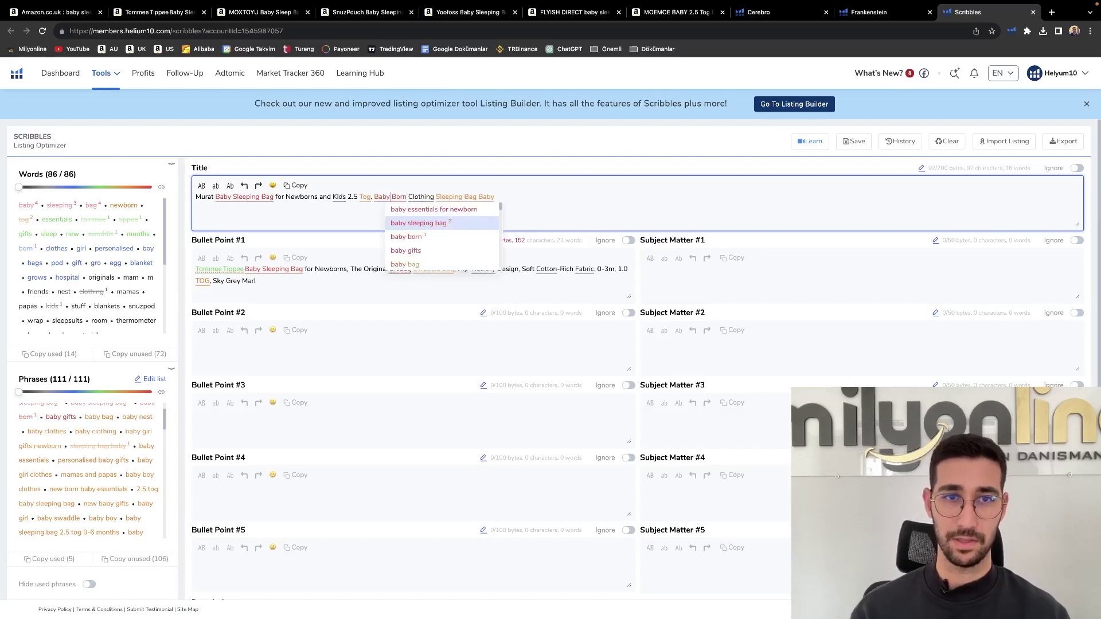
{"action": "scroll", "coordinate": [439, 244], "scroll_direction": "down", "scroll_amount": 3}
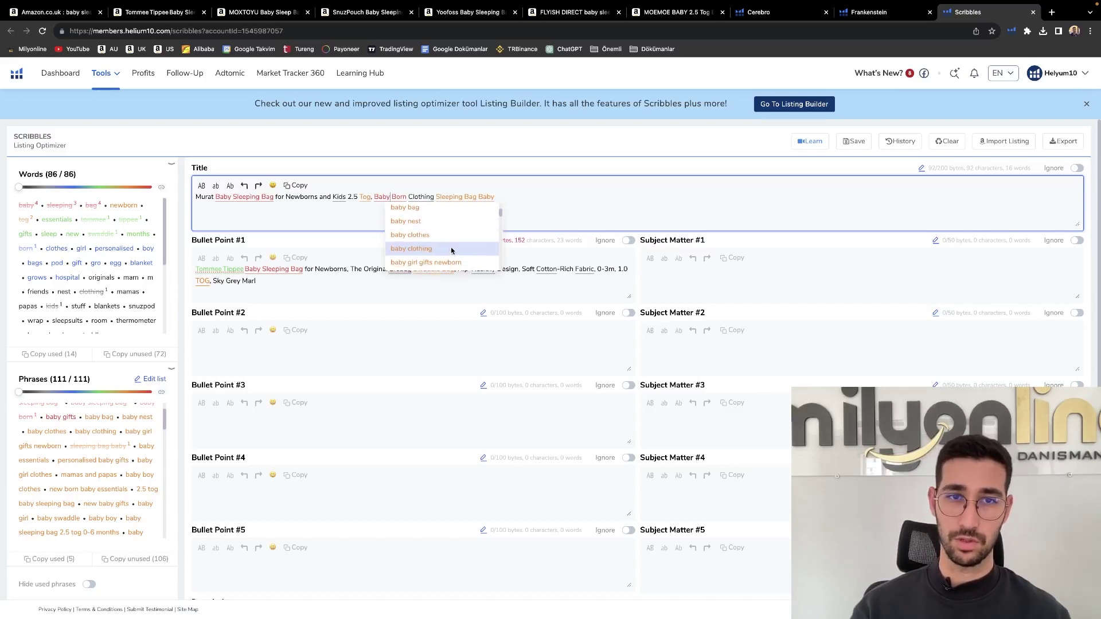
{"action": "scroll", "coordinate": [447, 249], "scroll_direction": "down", "scroll_amount": 1}
{"action": "scroll", "coordinate": [444, 249], "scroll_direction": "down", "scroll_amount": 1}
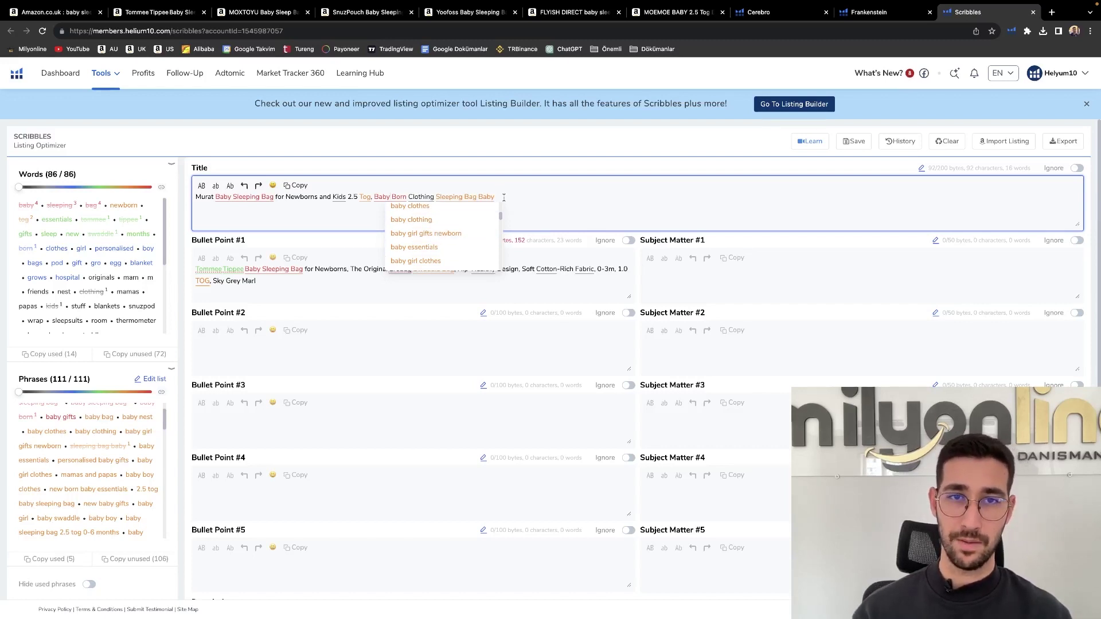
Append ", Baby Clothes" to the end of the title, with a capital C in "Clothes"
{"action": "type", "text": ","}
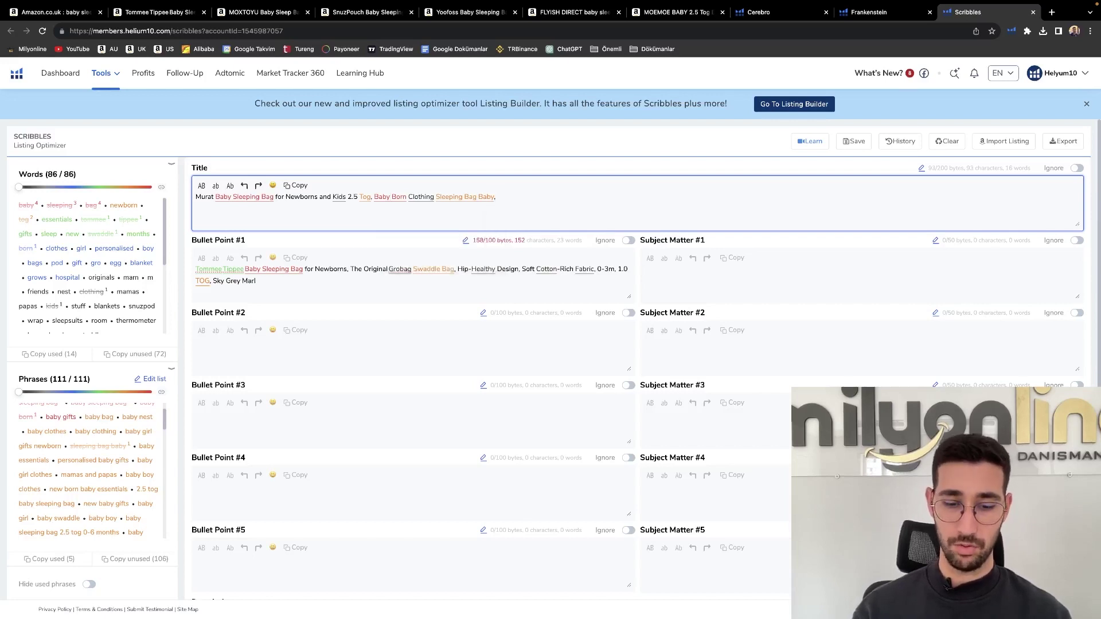
{"action": "type", "text": " Baby Clot"}
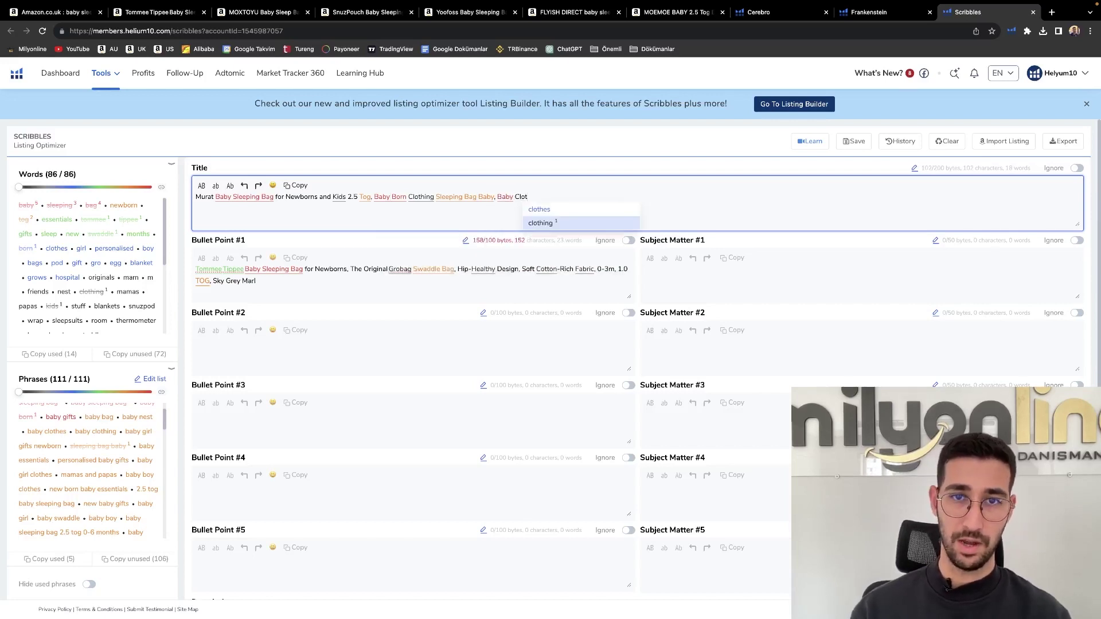
{"action": "left_click", "coordinate": [568, 210]}
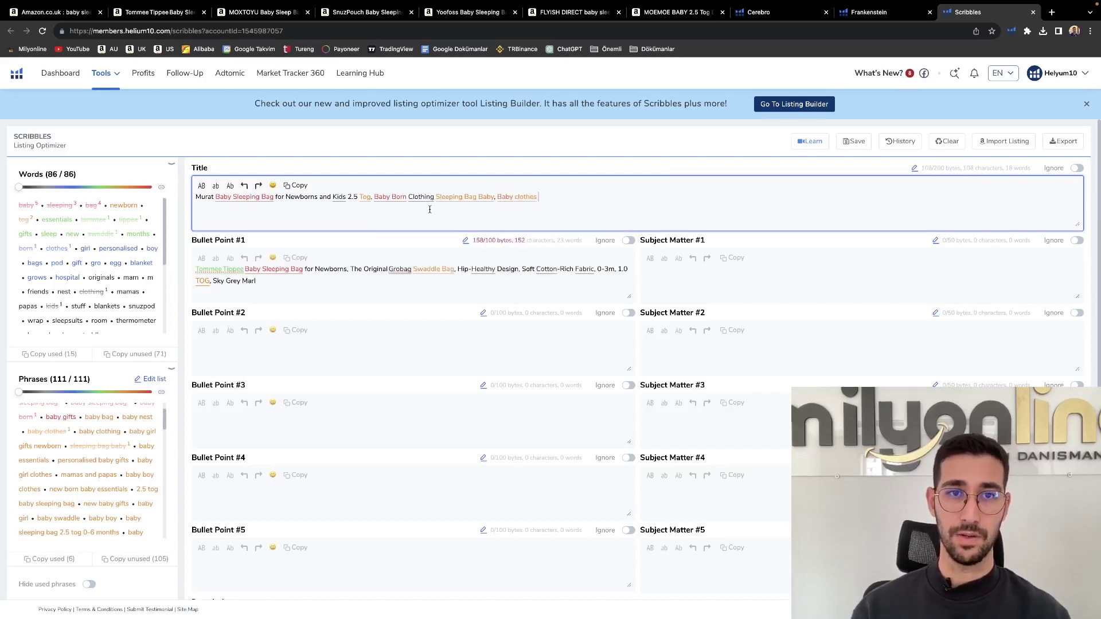
{"action": "left_click", "coordinate": [519, 196]}
{"action": "key", "text": "BackSpace"}
{"action": "type", "text": "C"}
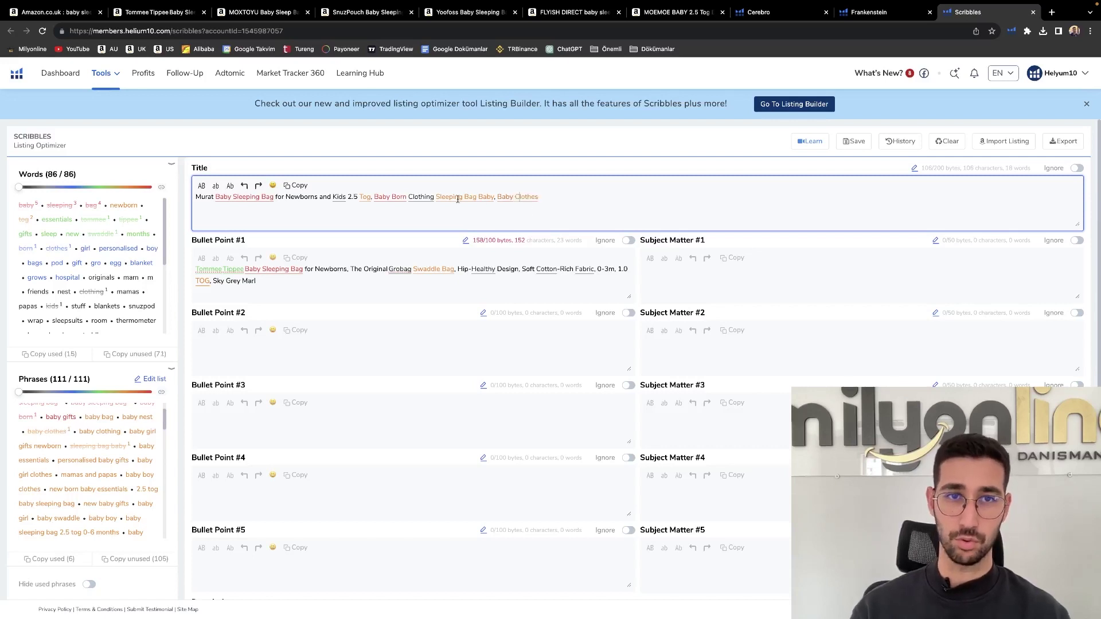
Check the suggested phrases for "Baby" and insert "Girl/Boy" before "Born Clothing" in the title
{"action": "right_click", "coordinate": [408, 217]}
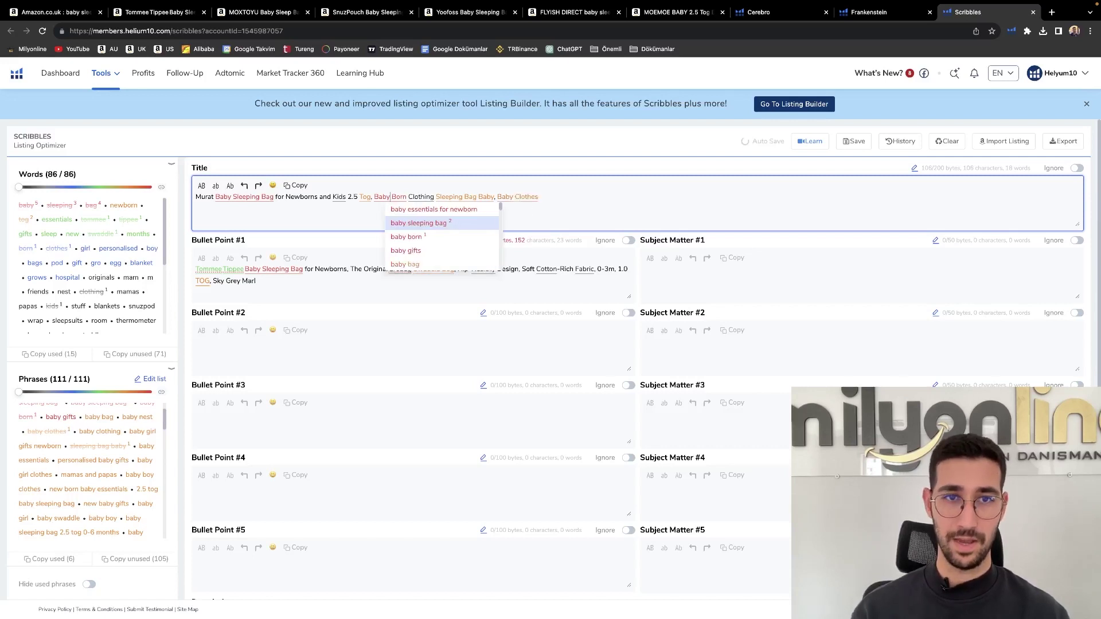
{"action": "scroll", "coordinate": [463, 252], "scroll_direction": "down", "scroll_amount": 1}
{"action": "scroll", "coordinate": [463, 253], "scroll_direction": "down", "scroll_amount": 5}
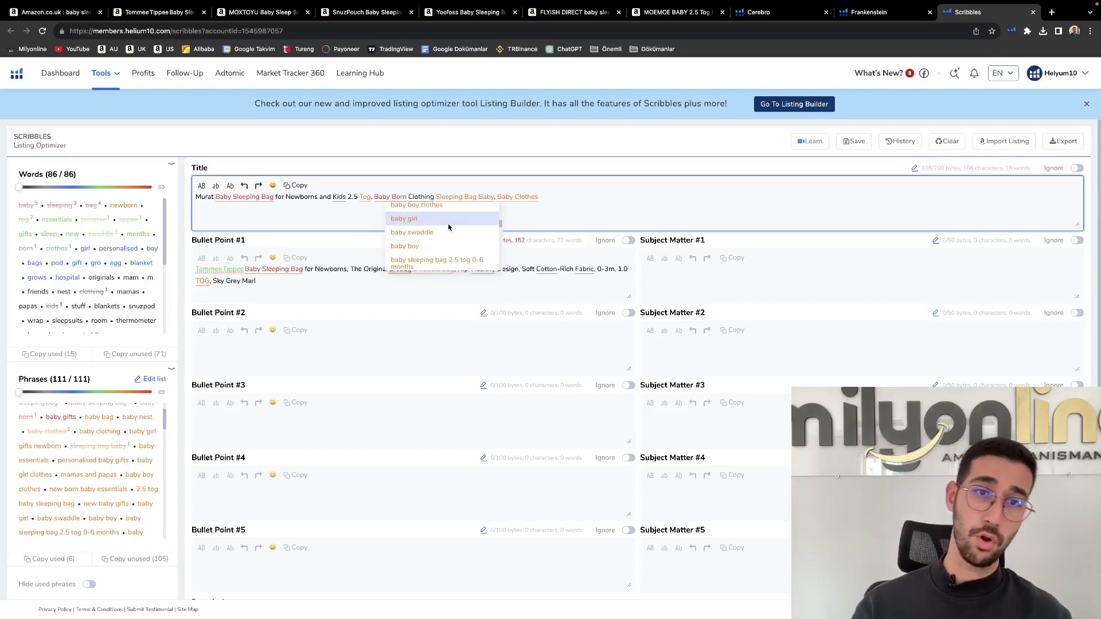
{"action": "type", "text": "Gir"}
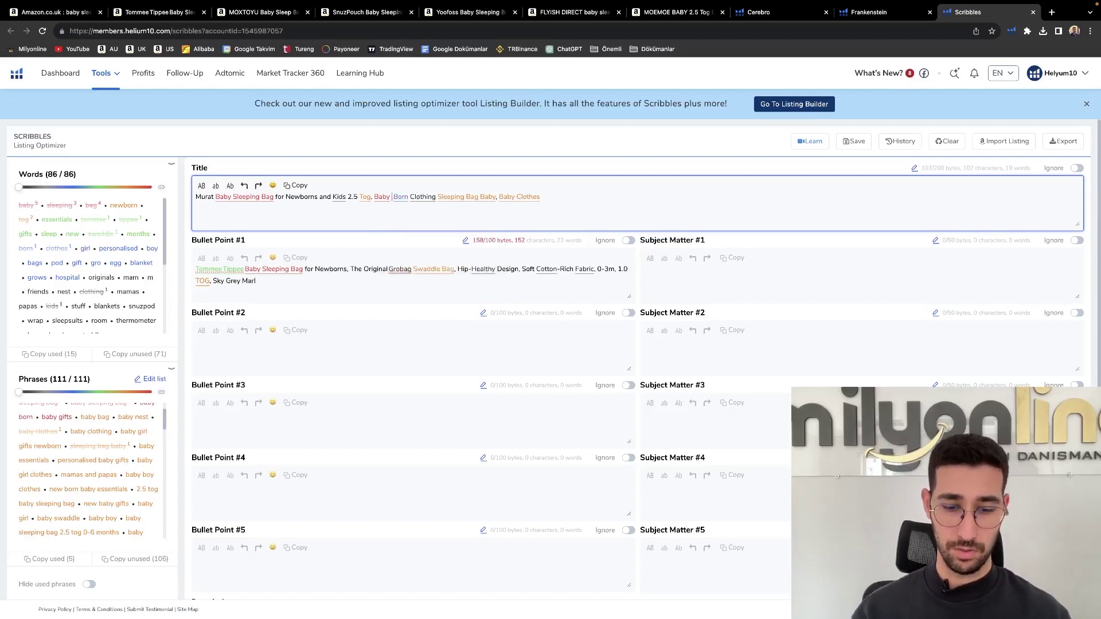
{"action": "type", "text": "l/Boy"}
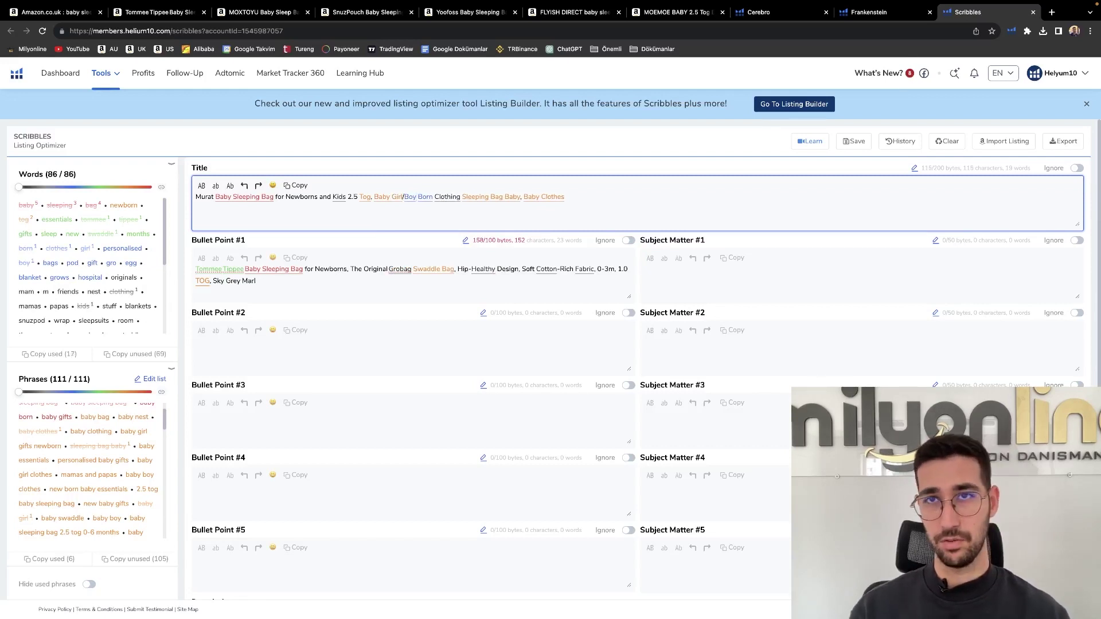
Move "Born" ahead of "Girl/Boy" so the title phrase reads "Baby Born Girl/Boy Clothing"
{"action": "scroll", "coordinate": [430, 213], "scroll_direction": "down", "scroll_amount": 1}
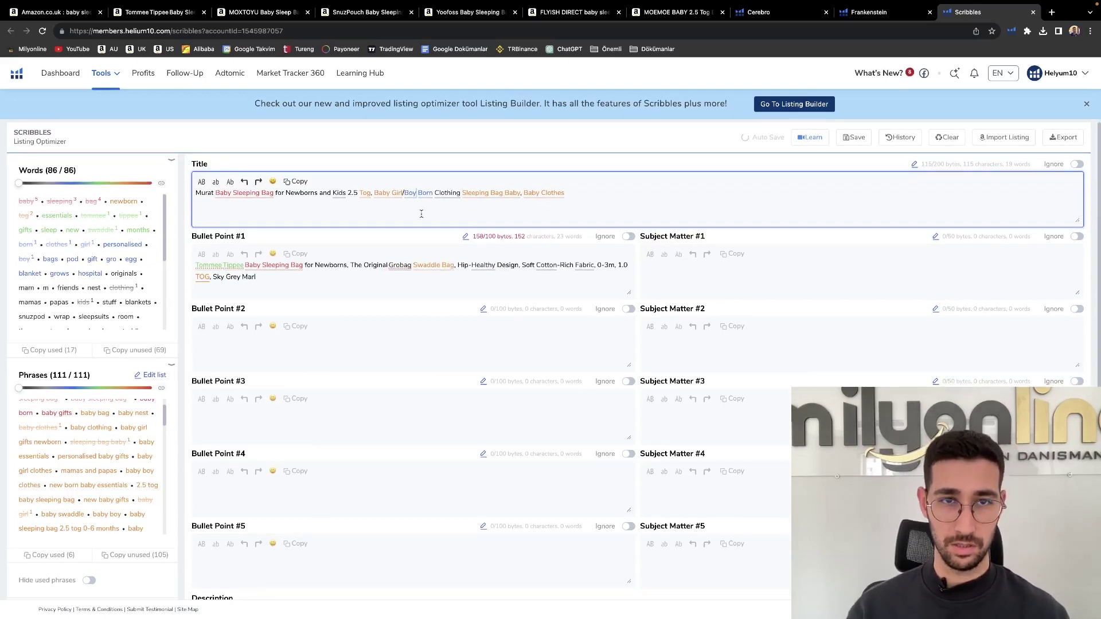
{"action": "scroll", "coordinate": [424, 214], "scroll_direction": "up", "scroll_amount": 1}
{"action": "double_click", "coordinate": [425, 196]}
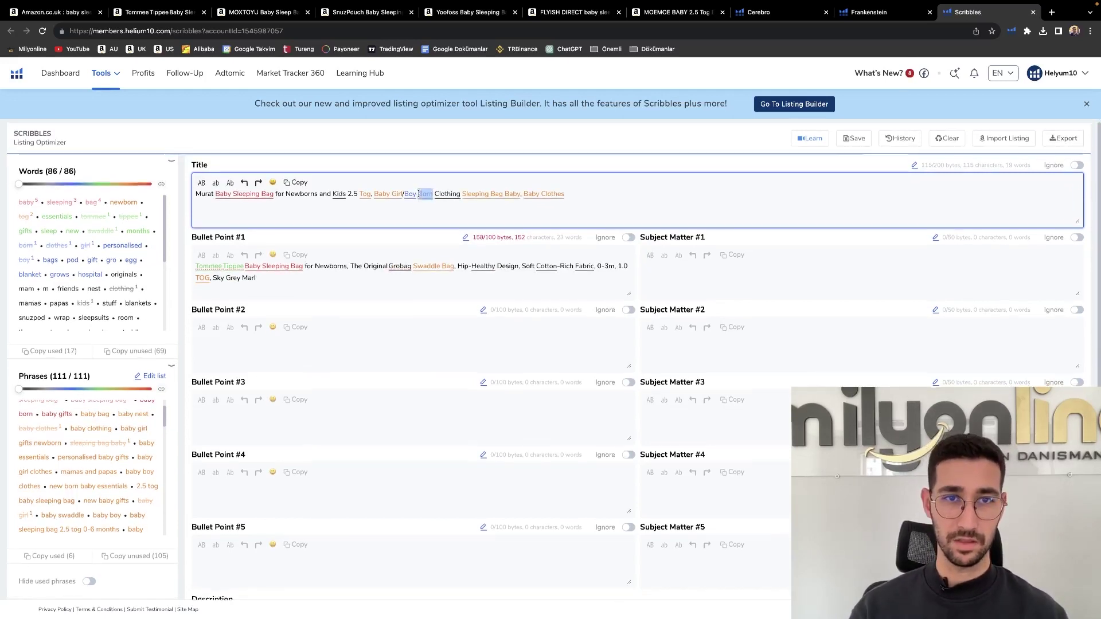
{"action": "key", "text": "BackSpace"}
{"action": "key", "text": "BackSpace"}
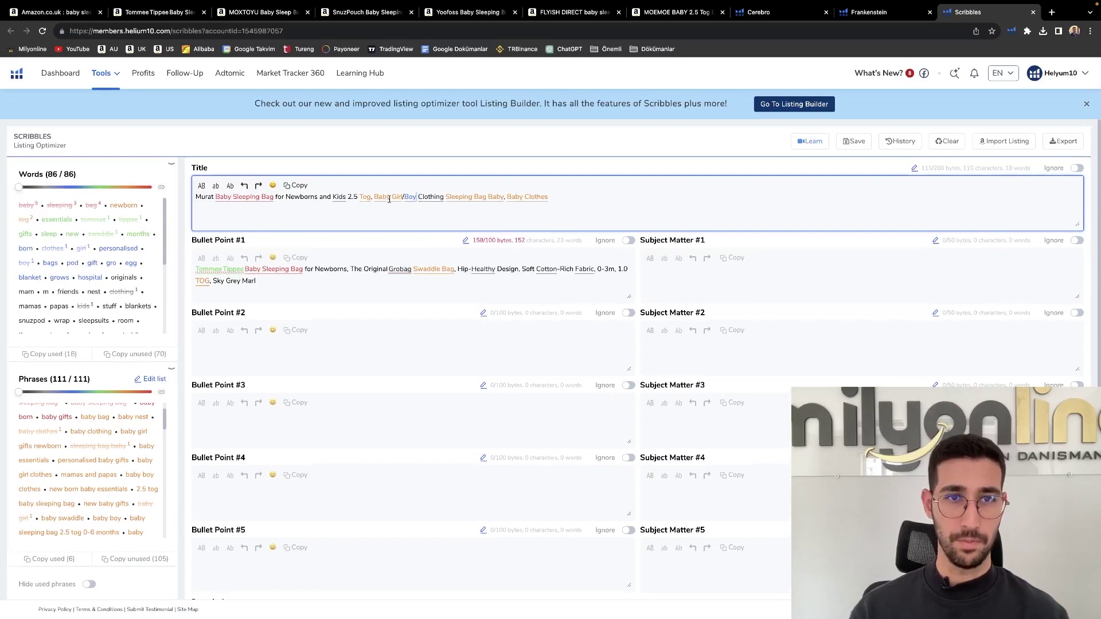
{"action": "key", "text": "super+z"}
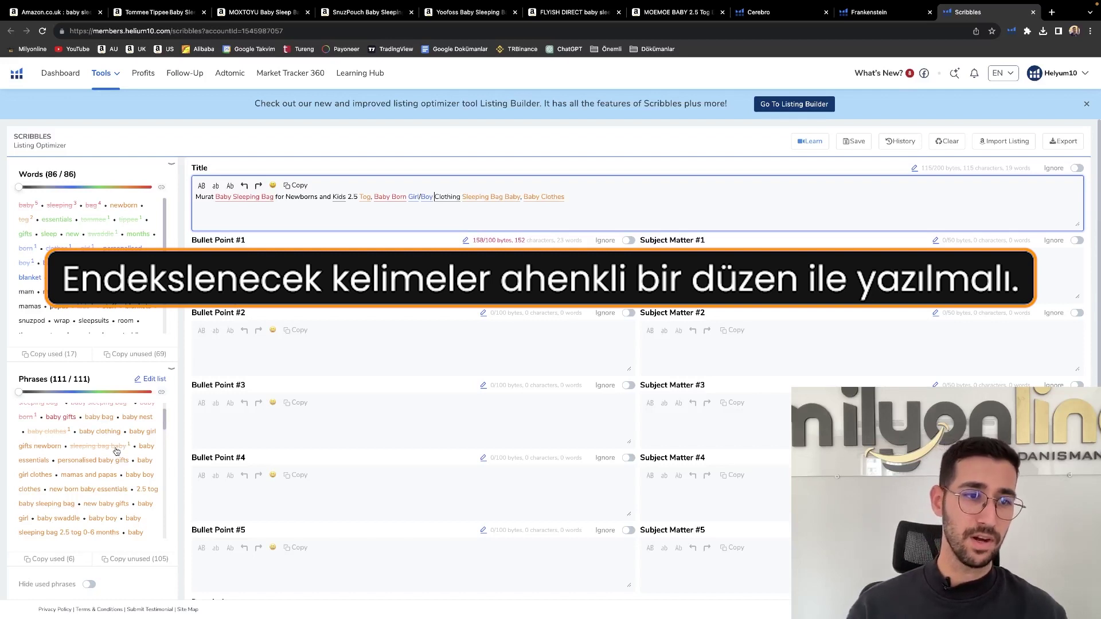
Review the remaining keyword phrases and highlight the whole competitor reference title in Bullet Point #1
{"action": "scroll", "coordinate": [124, 453], "scroll_direction": "down", "scroll_amount": 2}
{"action": "scroll", "coordinate": [129, 466], "scroll_direction": "down", "scroll_amount": 5}
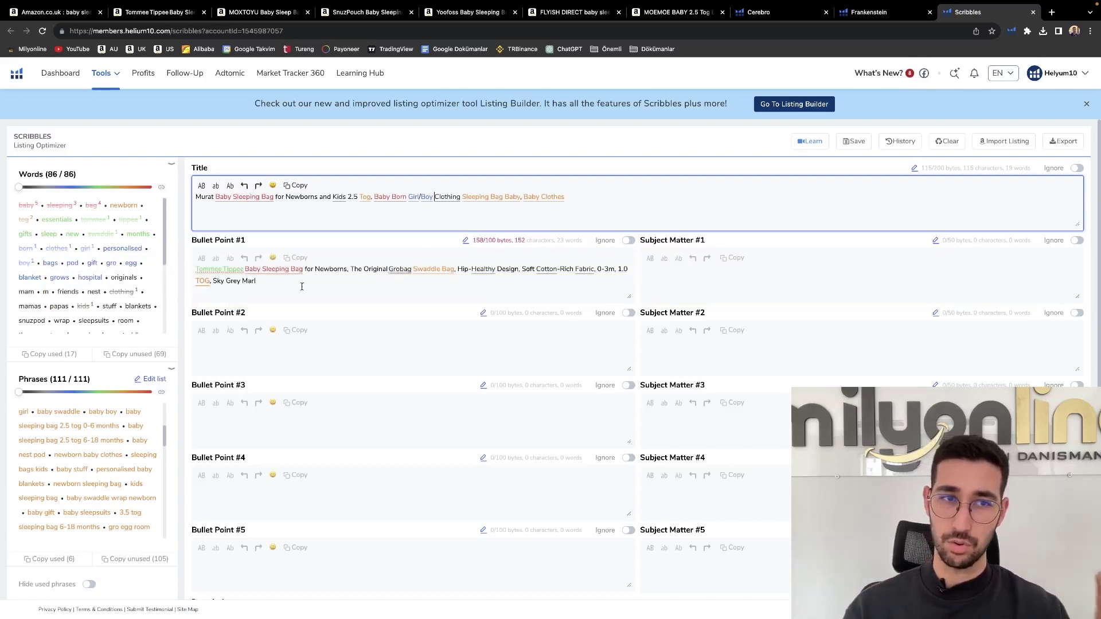
{"action": "left_click", "coordinate": [273, 282]}
{"action": "left_click_drag", "start_coordinate": [274, 282], "coordinate": [199, 269]}
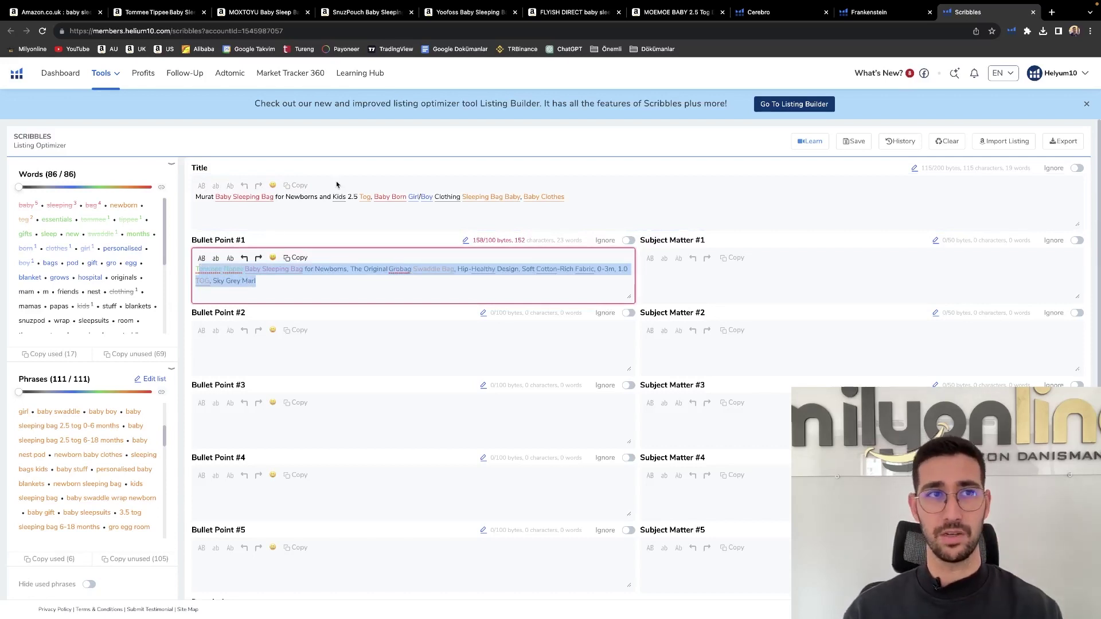
Switch to Amazon and compare the cover photos of the Tommee Tippee listing and the baby sleep bag search results
{"action": "left_click", "coordinate": [161, 12]}
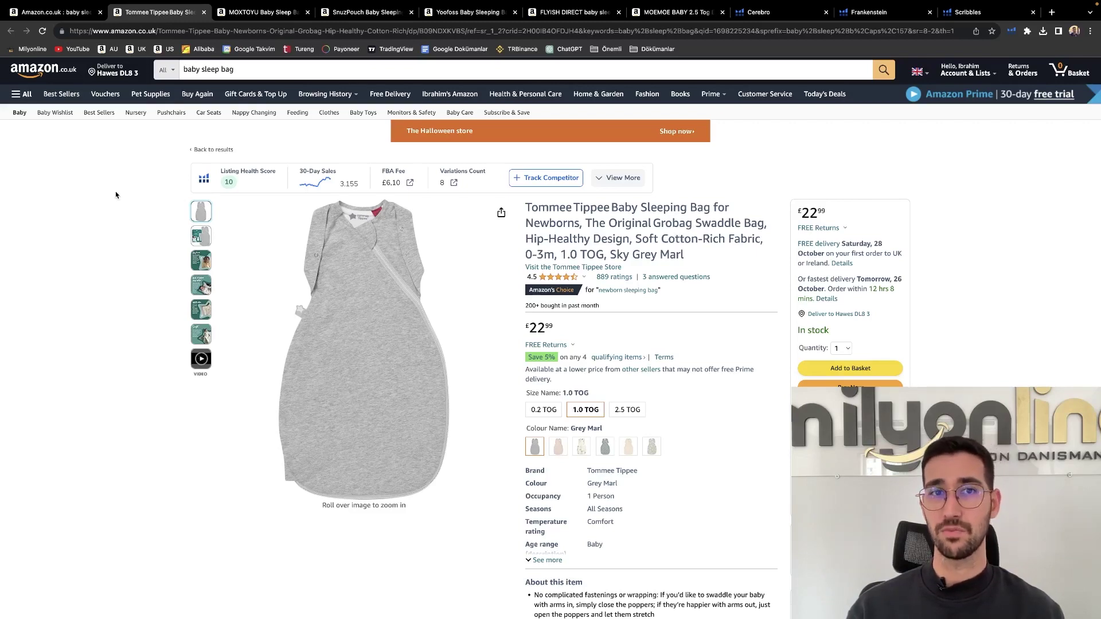
{"action": "left_click", "coordinate": [57, 12]}
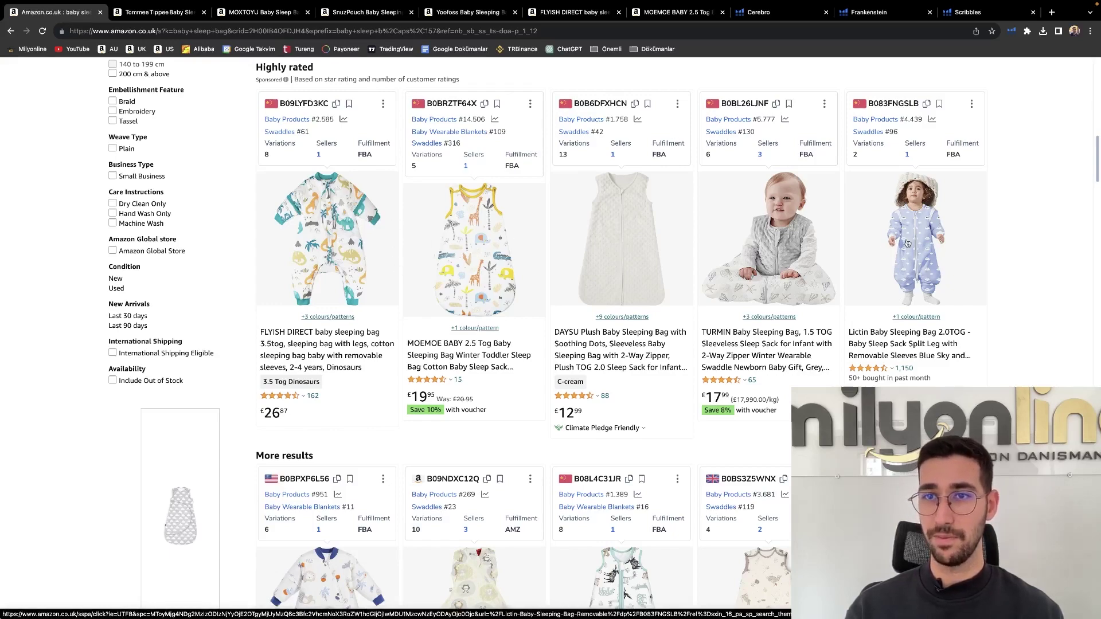
{"action": "scroll", "coordinate": [905, 247], "scroll_direction": "down", "scroll_amount": 10}
{"action": "scroll", "coordinate": [902, 253], "scroll_direction": "down", "scroll_amount": 4}
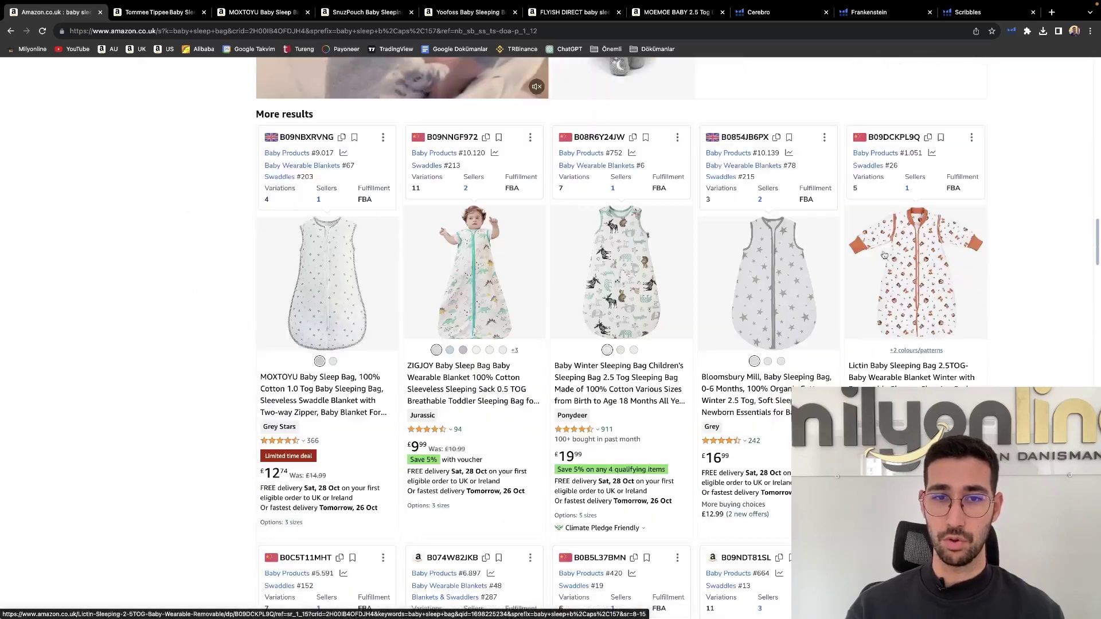
{"action": "scroll", "coordinate": [730, 332], "scroll_direction": "down", "scroll_amount": 4}
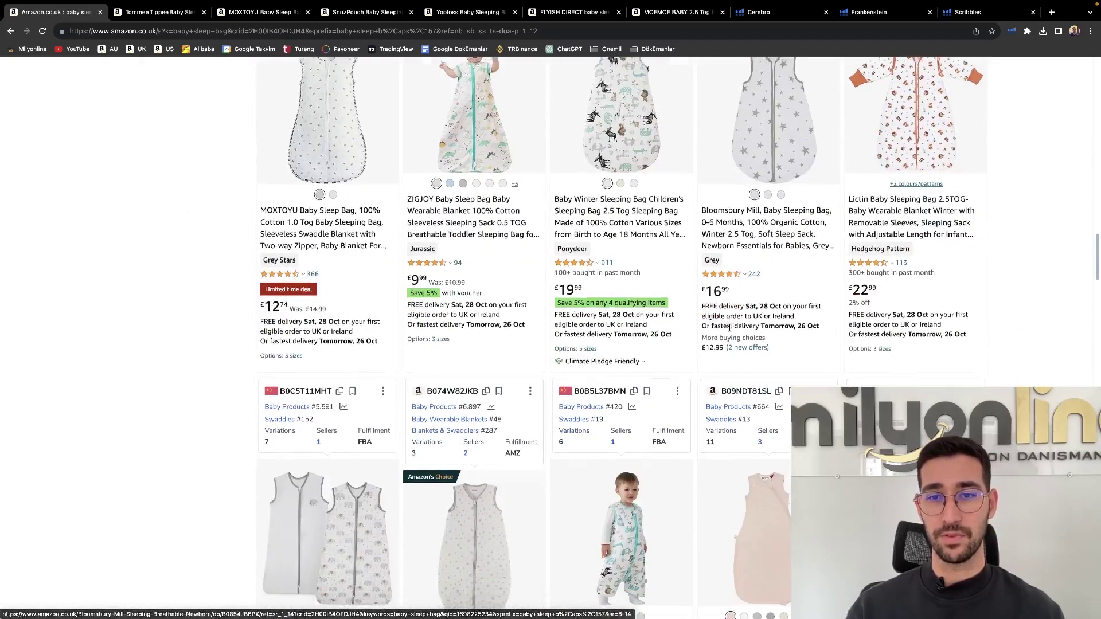
{"action": "scroll", "coordinate": [644, 422], "scroll_direction": "down", "scroll_amount": 1}
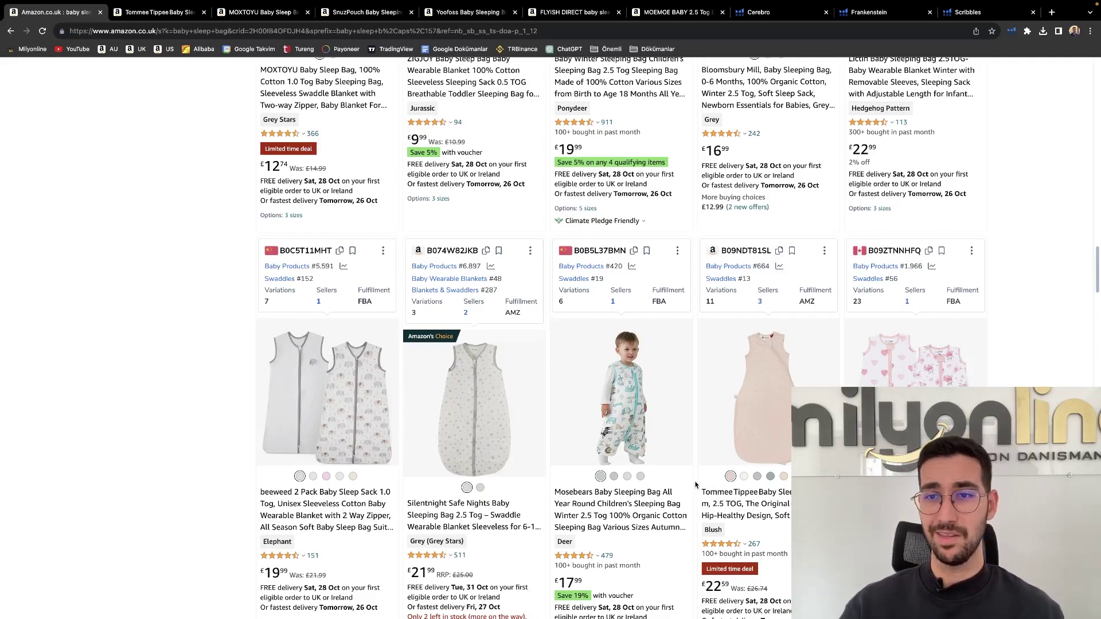
{"action": "scroll", "coordinate": [696, 484], "scroll_direction": "up", "scroll_amount": 20}
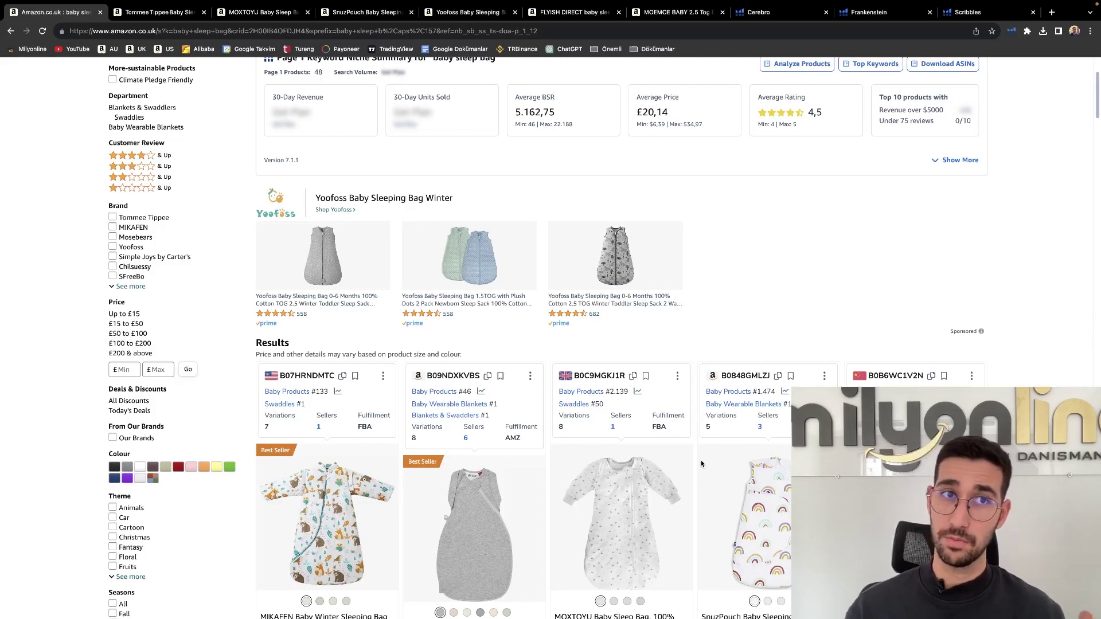
Compare the secondary photos of the Tommee Tippee, MOXTOYU, SnuzPouch and Yoofoss listings, enlarging the MOXTOYU size guide
{"action": "left_click", "coordinate": [155, 12]}
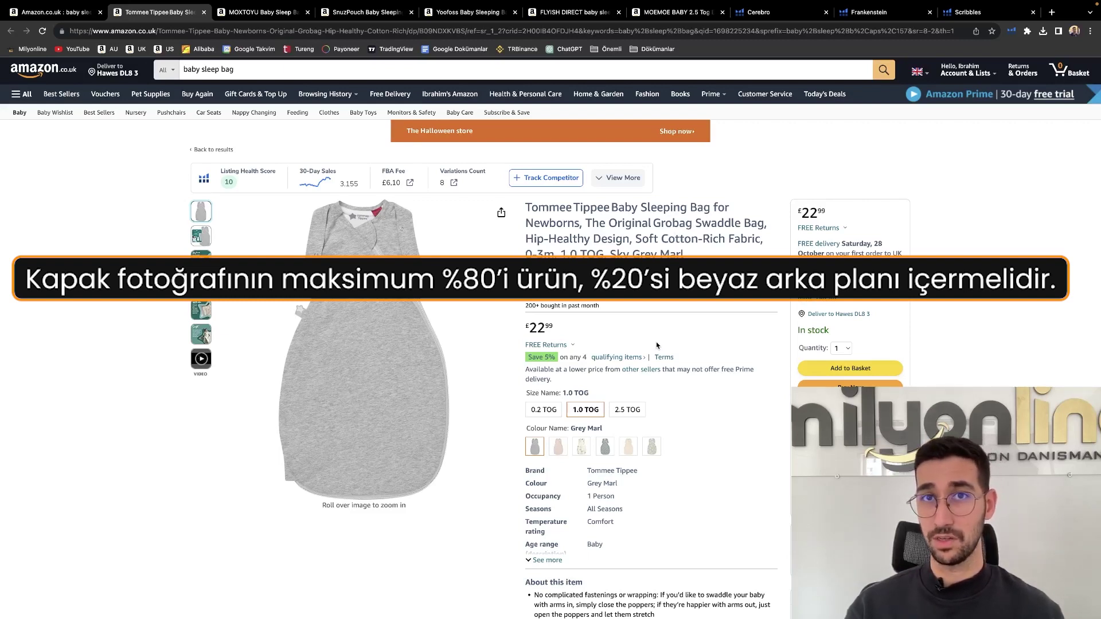
{"action": "mouse_move", "coordinate": [201, 240]}
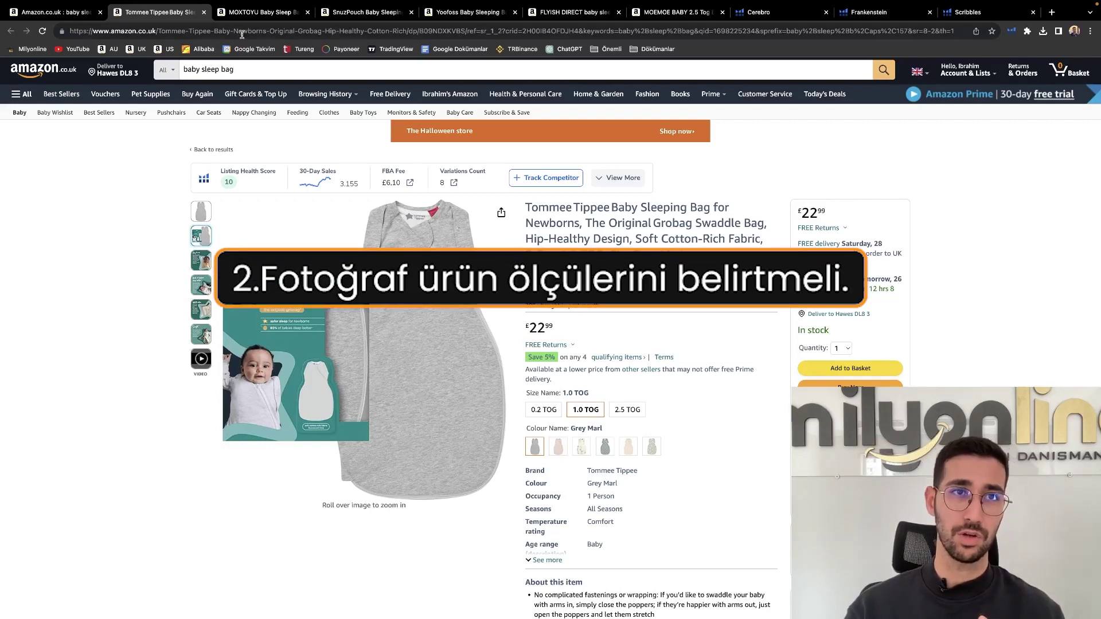
{"action": "left_click", "coordinate": [261, 12]}
{"action": "mouse_move", "coordinate": [415, 449]}
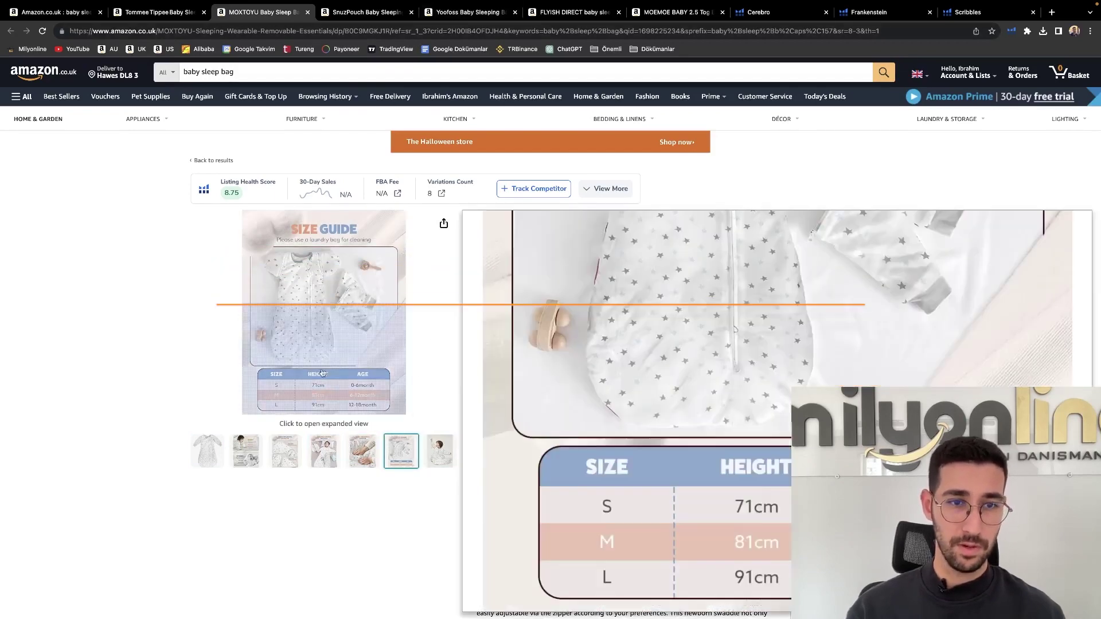
{"action": "left_click", "coordinate": [312, 324]}
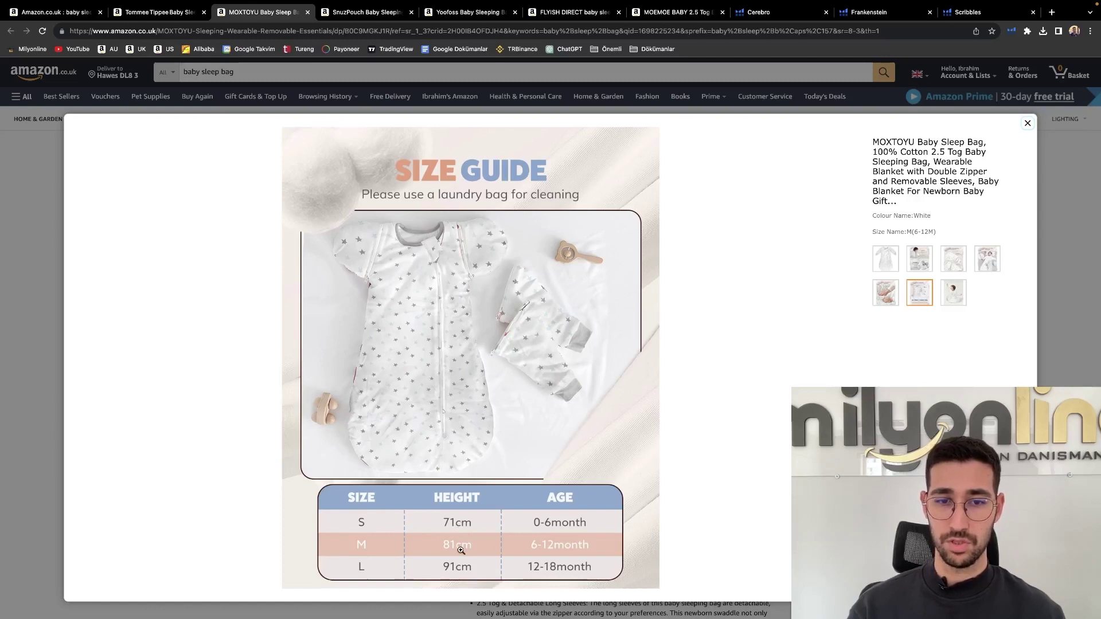
{"action": "left_click", "coordinate": [365, 12]}
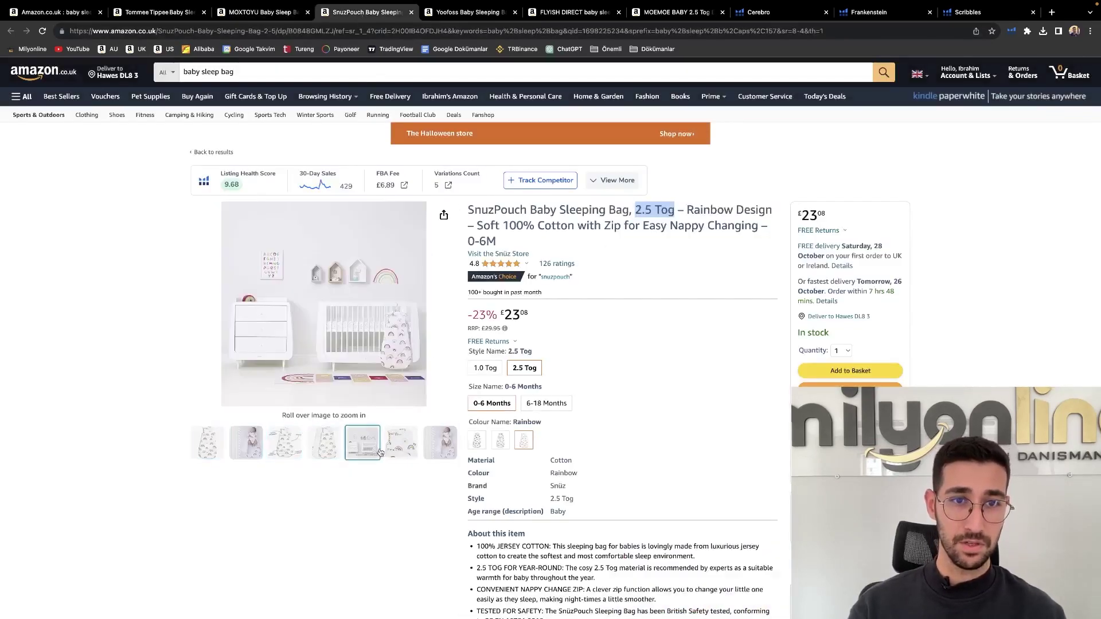
{"action": "left_click", "coordinate": [468, 12]}
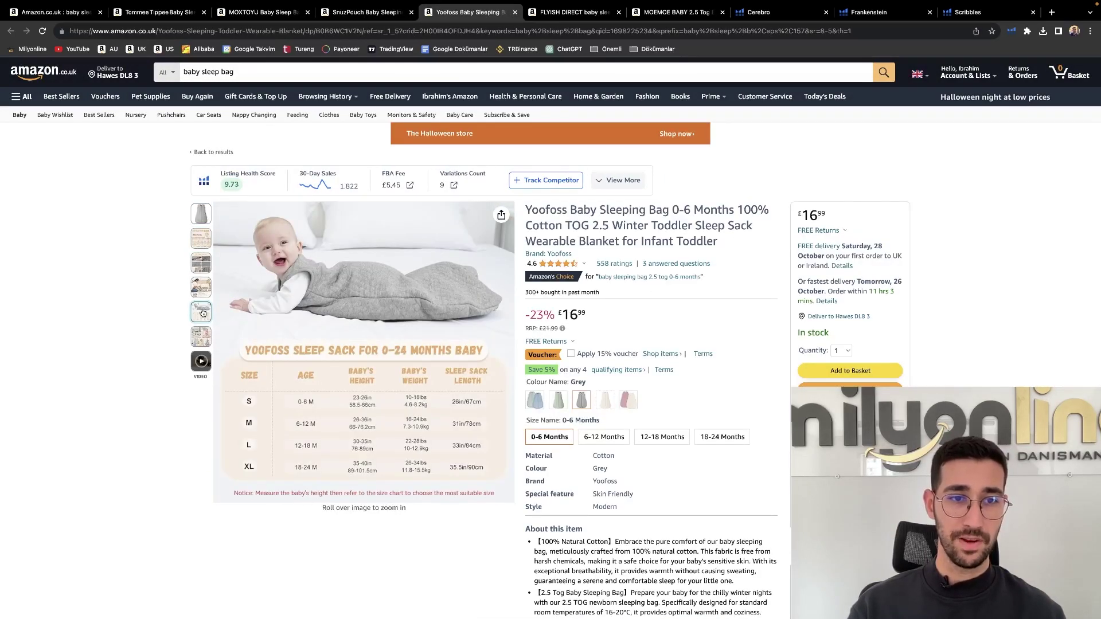
Open the Yoofoss image gallery and examine the size chart, colour options, competitor comparison and 2-way zipper photos, and close it
{"action": "left_click", "coordinate": [407, 365]}
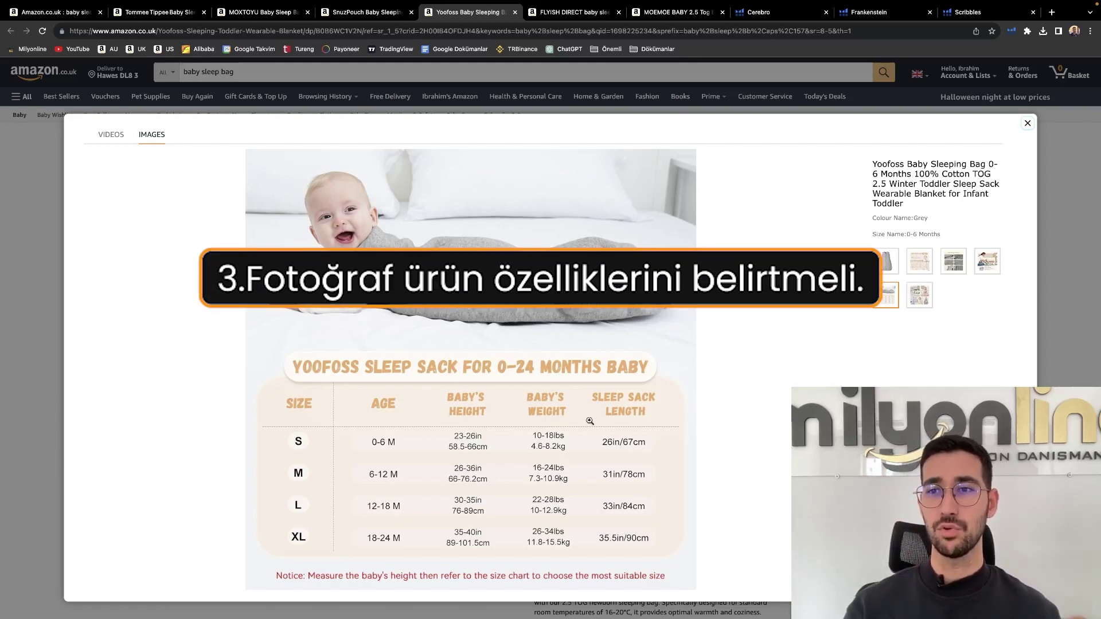
{"action": "left_click", "coordinate": [923, 295]}
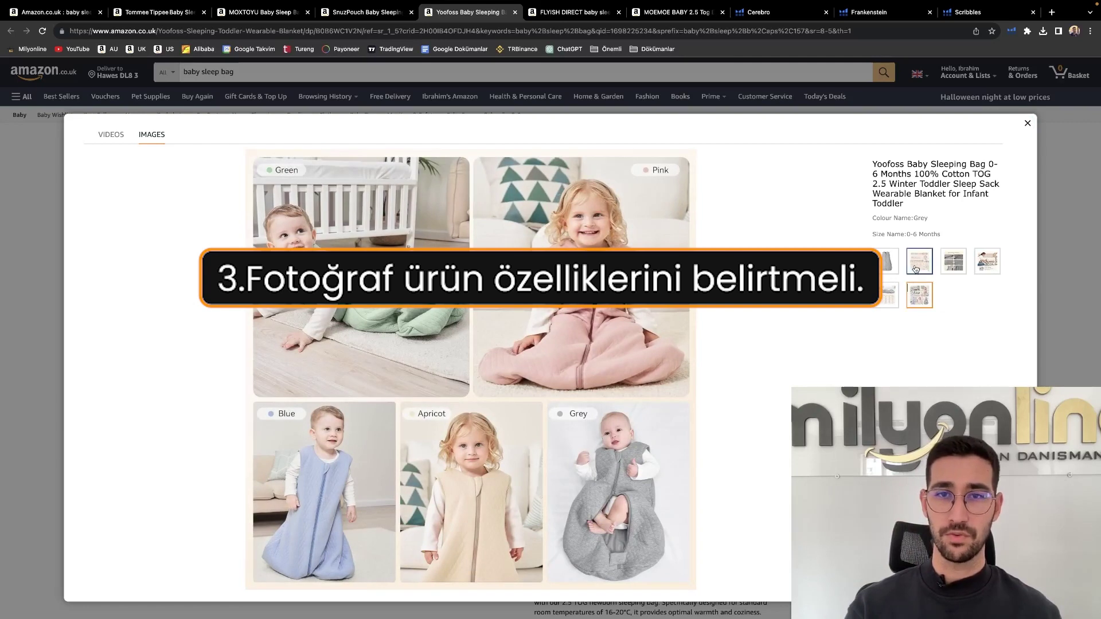
{"action": "left_click", "coordinate": [916, 264]}
{"action": "left_click", "coordinate": [949, 266]}
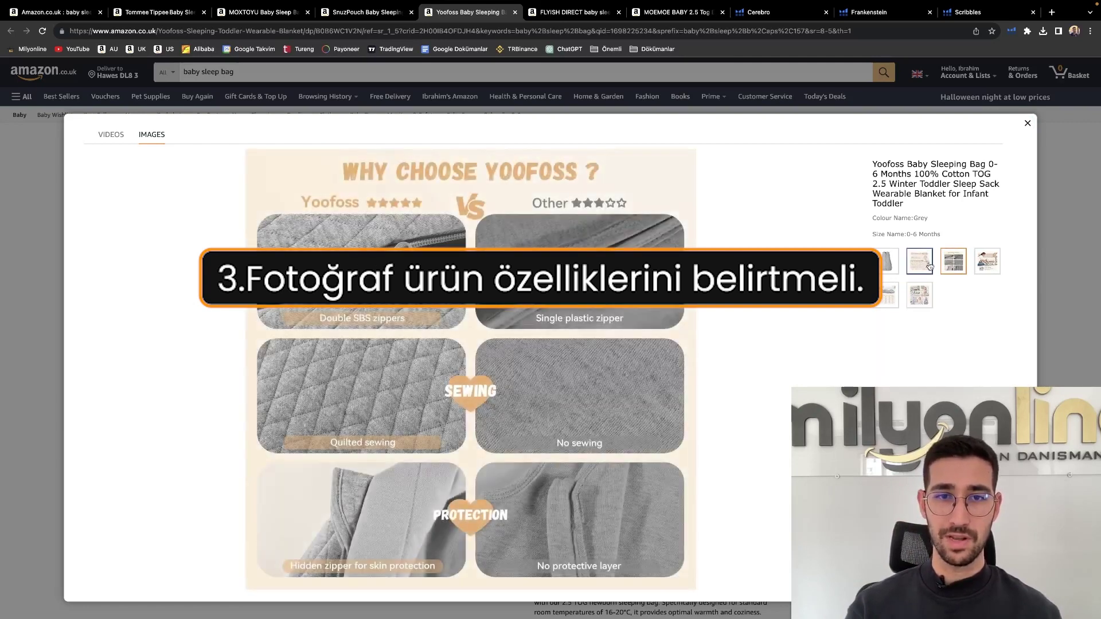
{"action": "left_click", "coordinate": [929, 265]}
{"action": "left_click", "coordinate": [953, 261]}
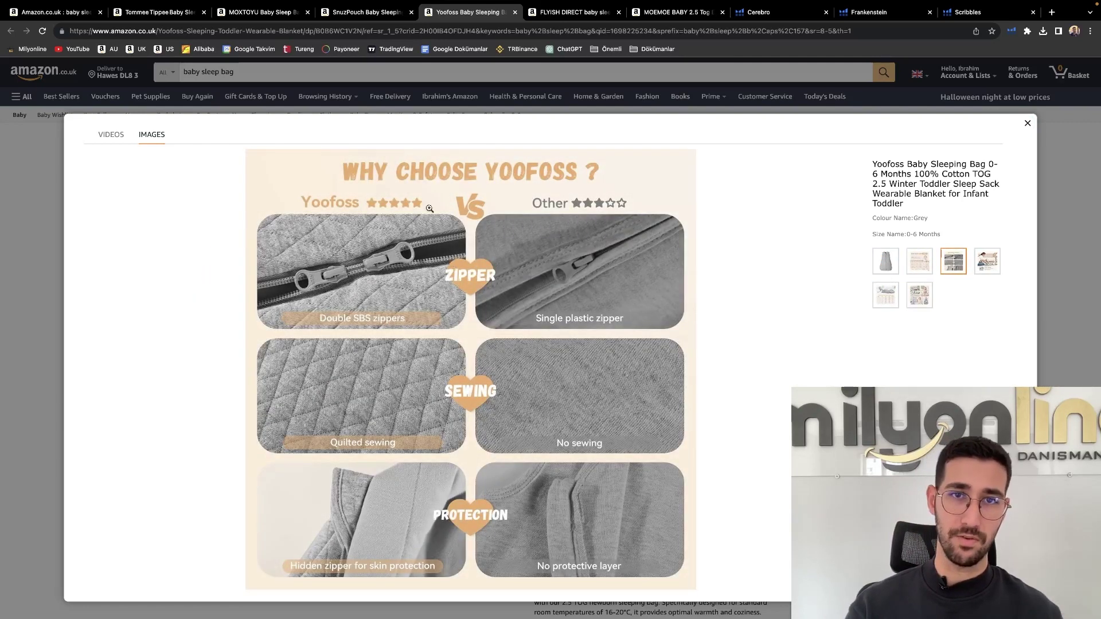
{"action": "left_click", "coordinate": [987, 261]}
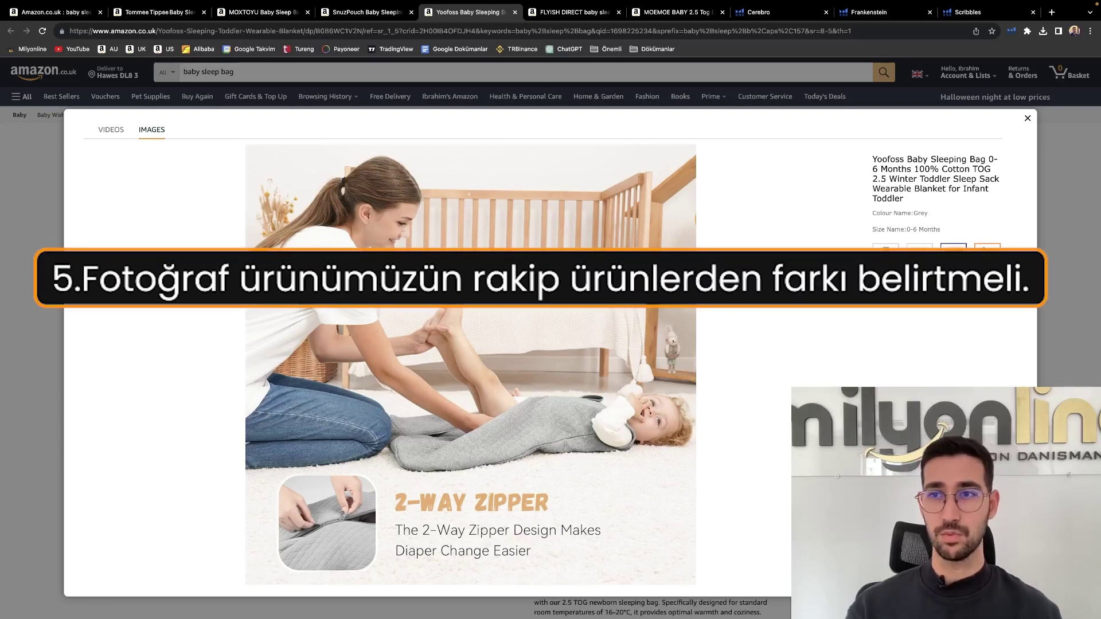
{"action": "left_click", "coordinate": [953, 258]}
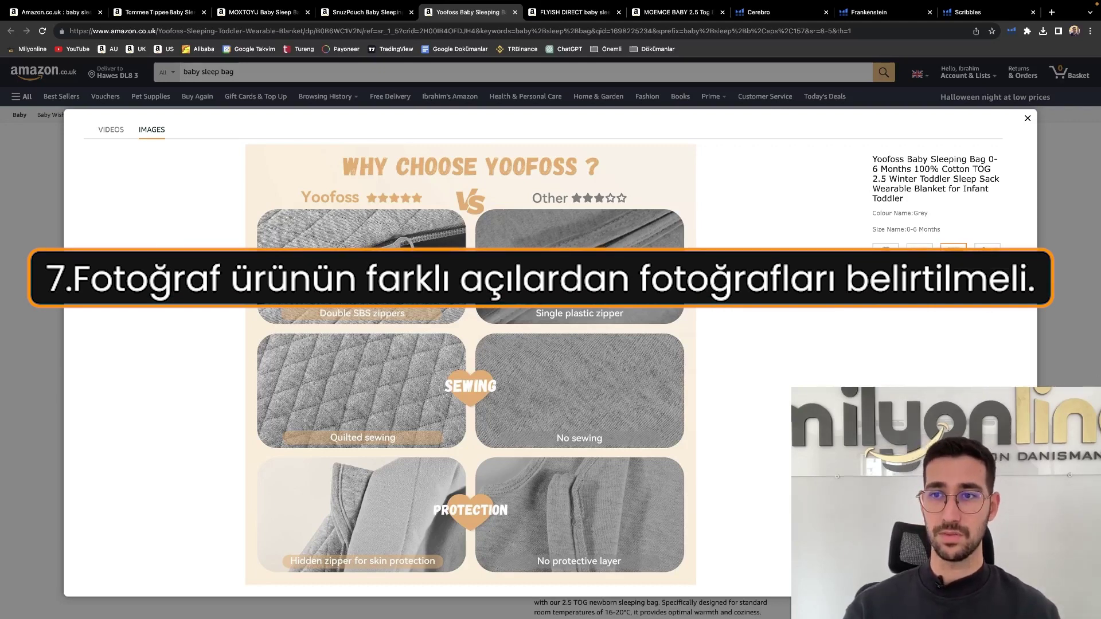
{"action": "left_click", "coordinate": [919, 316]}
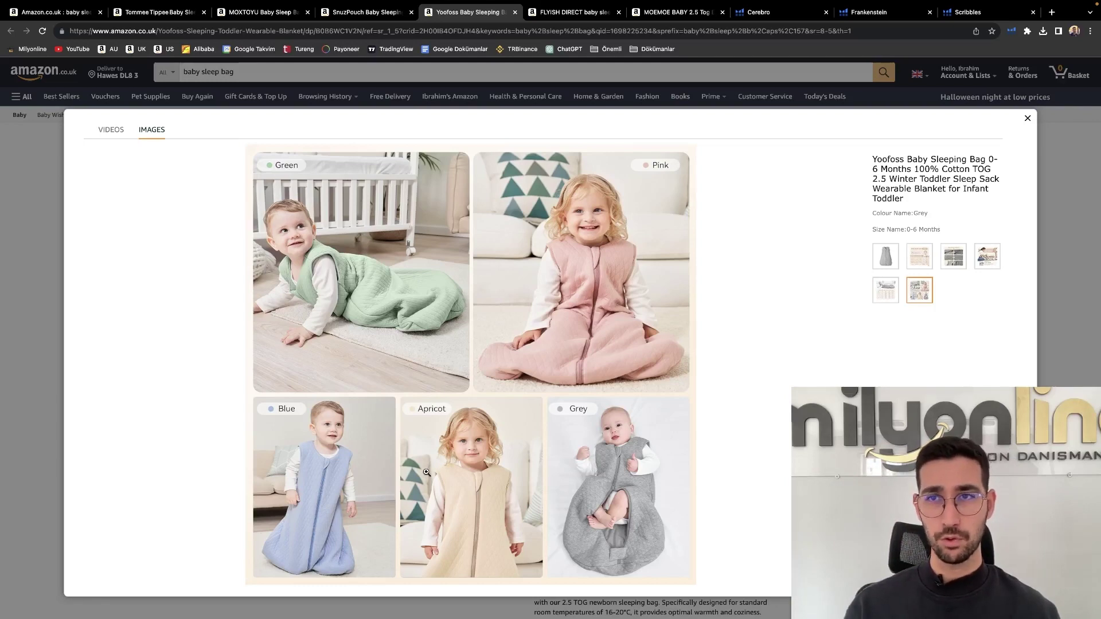
{"action": "left_click", "coordinate": [1028, 118]}
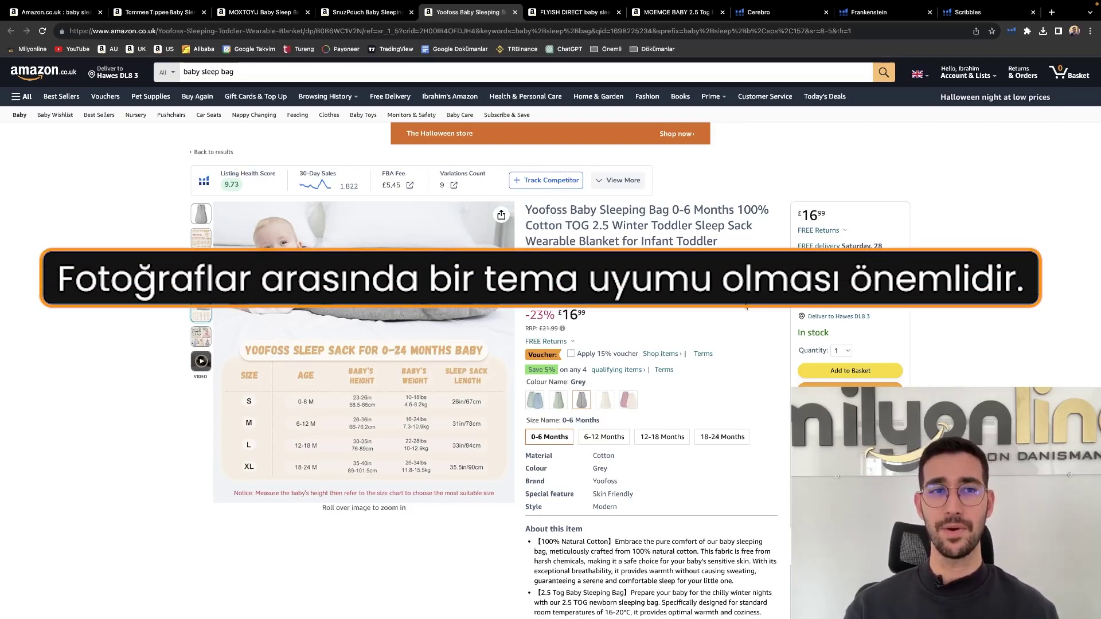
Reopen the Yoofoss gallery and check the TOG, 2-way zipper, size chart and colour photos for a consistent visual theme
{"action": "left_click", "coordinate": [401, 319]}
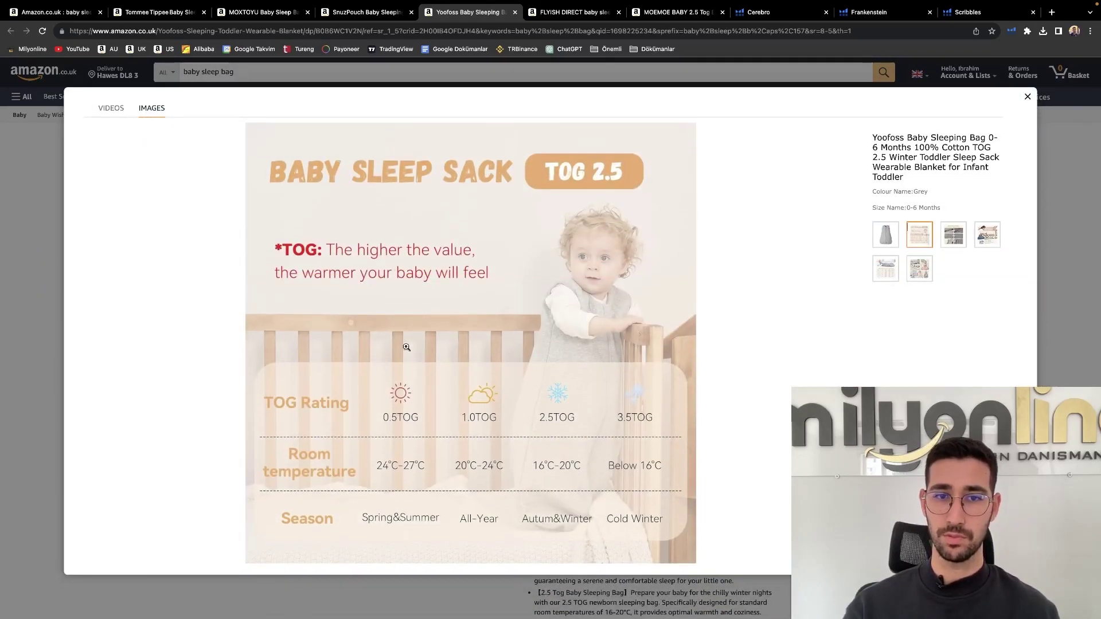
{"action": "left_click", "coordinate": [986, 240]}
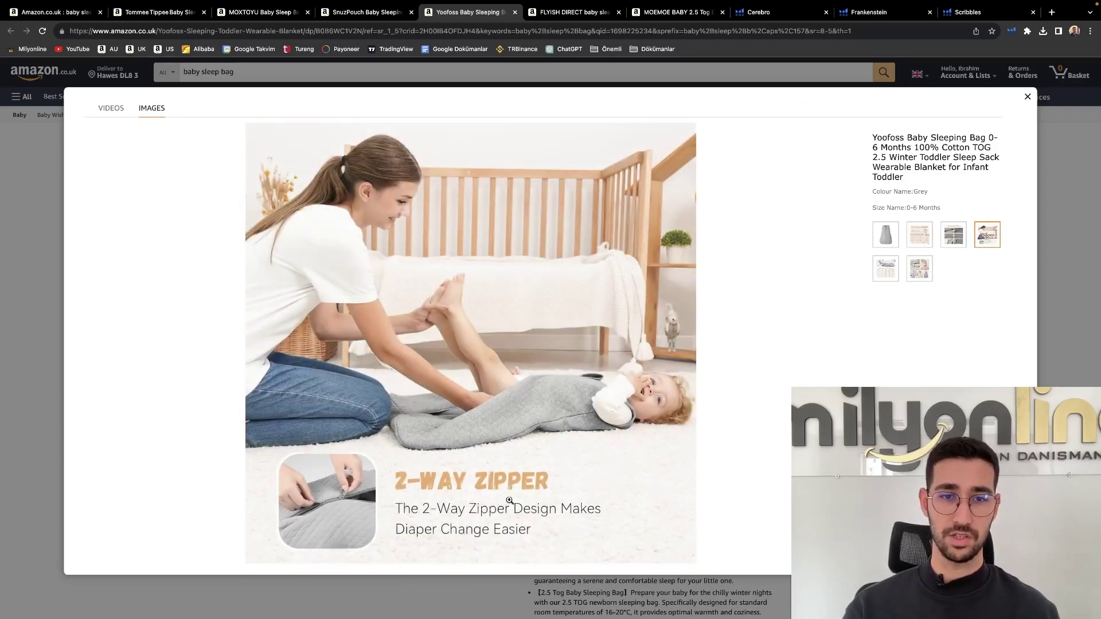
{"action": "left_click", "coordinate": [885, 268]}
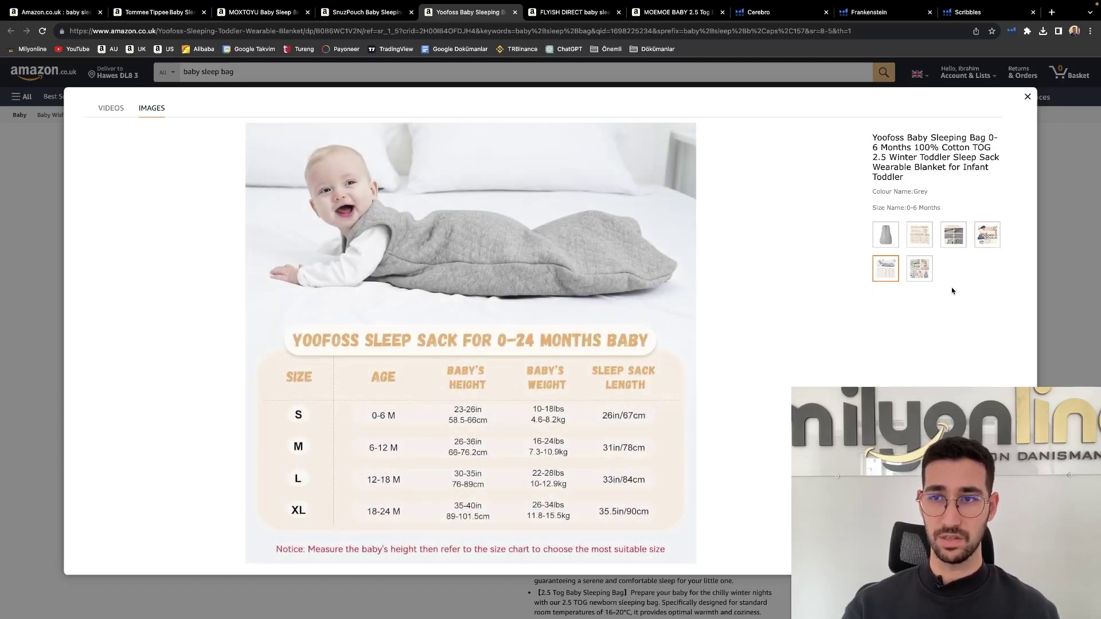
{"action": "left_click", "coordinate": [920, 269]}
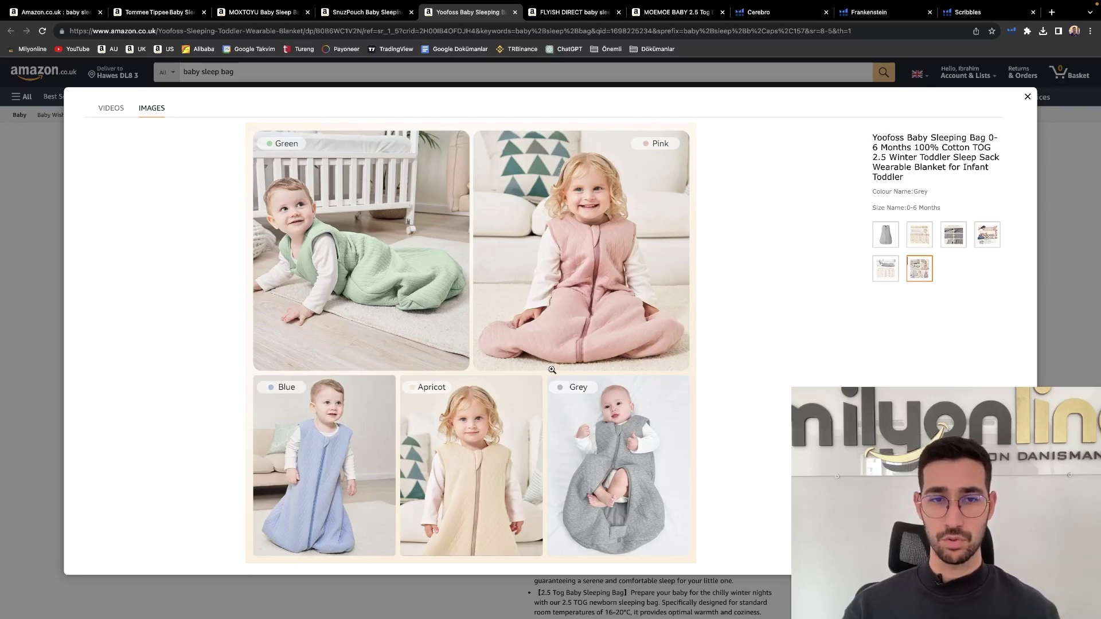
{"action": "left_click", "coordinate": [29, 283]}
Read the first Yoofoss bullet point, highlighting its full text and its "100% Natural Cotton" heading
{"action": "scroll", "coordinate": [524, 427], "scroll_direction": "down", "scroll_amount": 3}
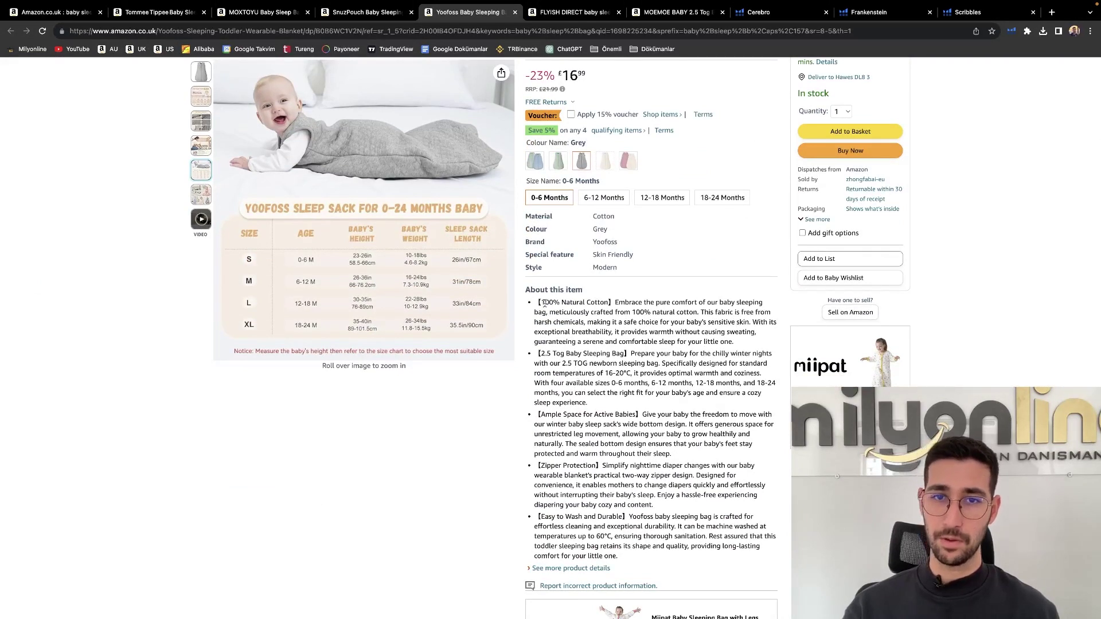
{"action": "left_click_drag", "start_coordinate": [538, 301], "coordinate": [762, 347]}
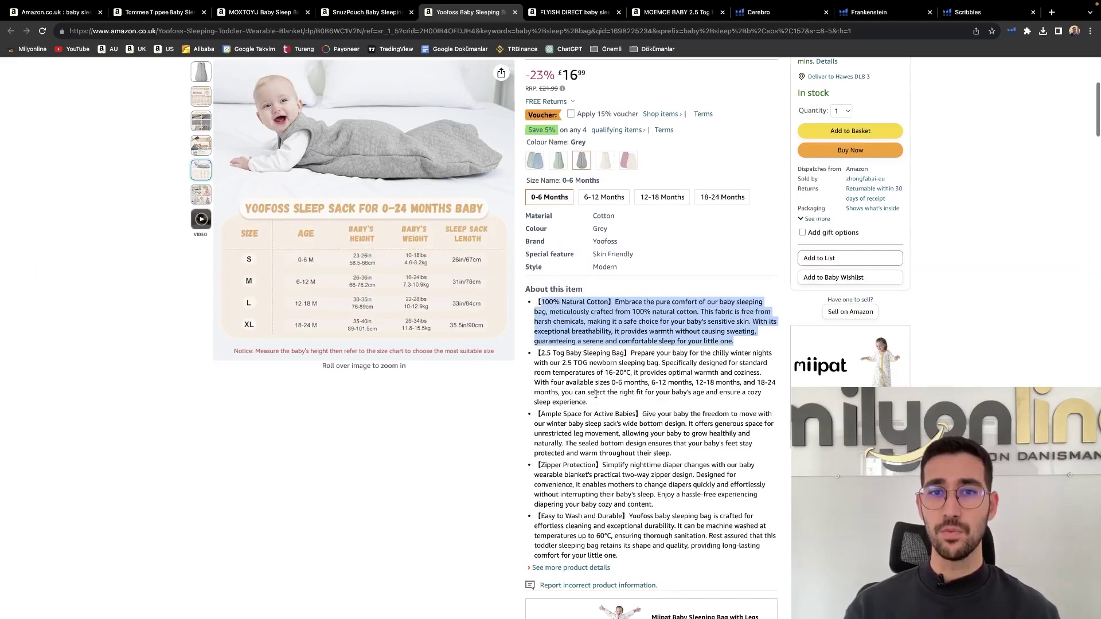
{"action": "left_click", "coordinate": [600, 376]}
{"action": "scroll", "coordinate": [597, 373], "scroll_direction": "down", "scroll_amount": 1}
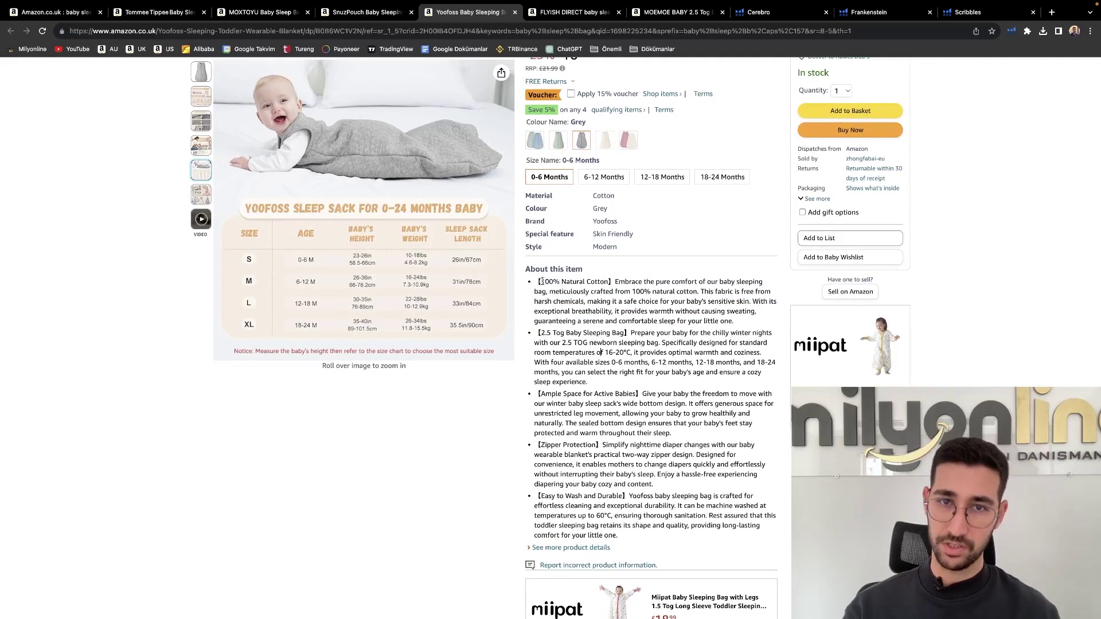
{"action": "left_click_drag", "start_coordinate": [542, 282], "coordinate": [607, 282]}
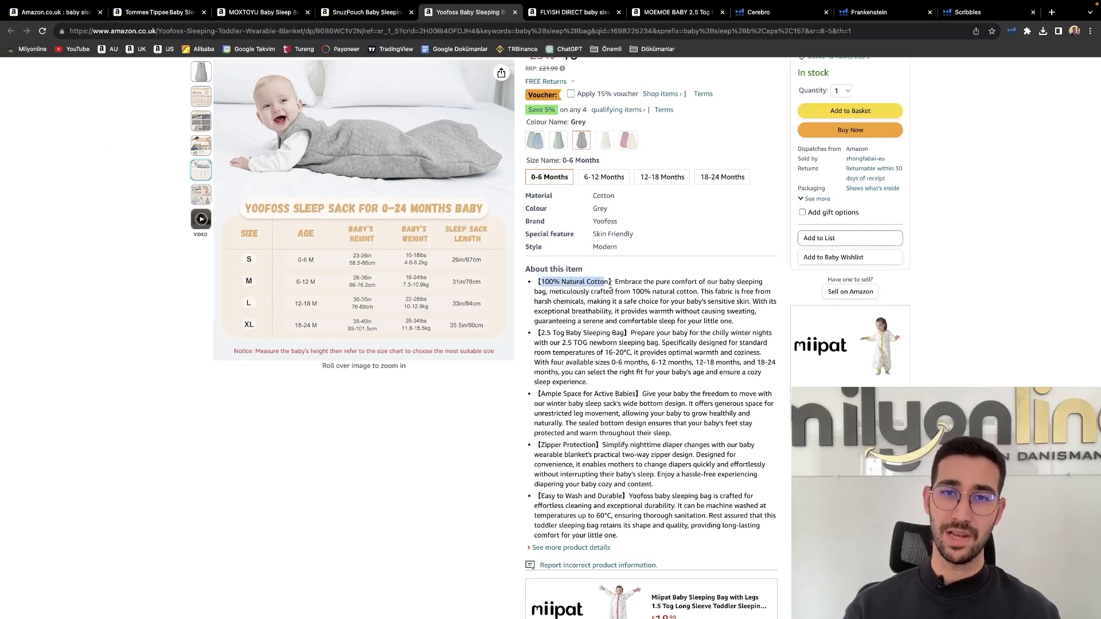
{"action": "left_click", "coordinate": [609, 282]}
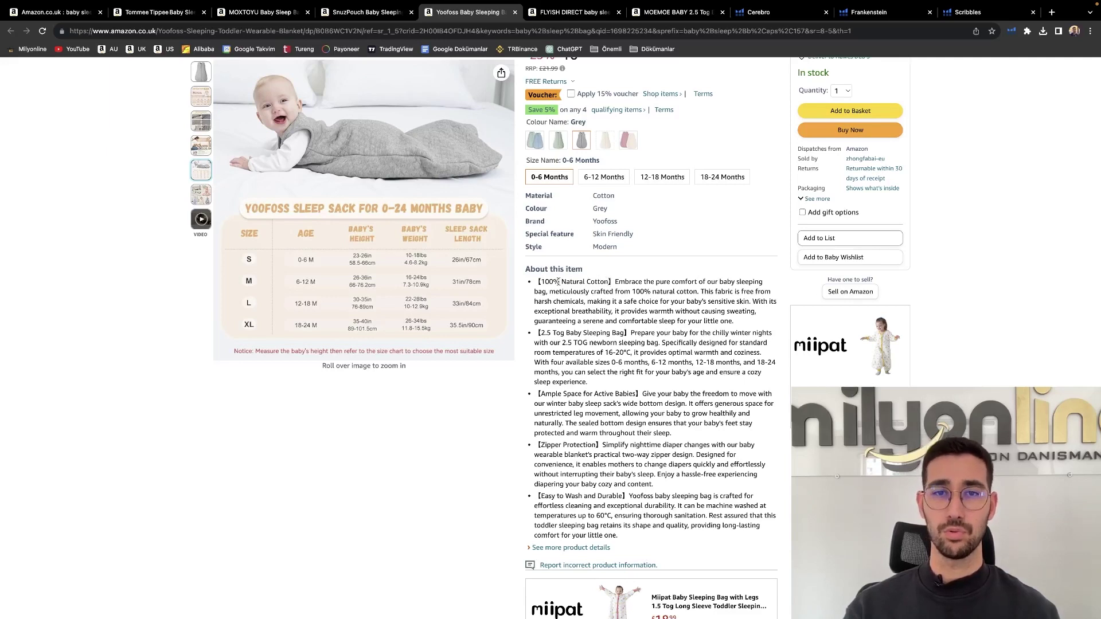
Review the bracketed headings of all five Yoofoss bullet points, highlighting them from "100% Natural Cotton" to "Easy to Wash and Durable"
{"action": "left_click_drag", "start_coordinate": [536, 281], "coordinate": [623, 281]}
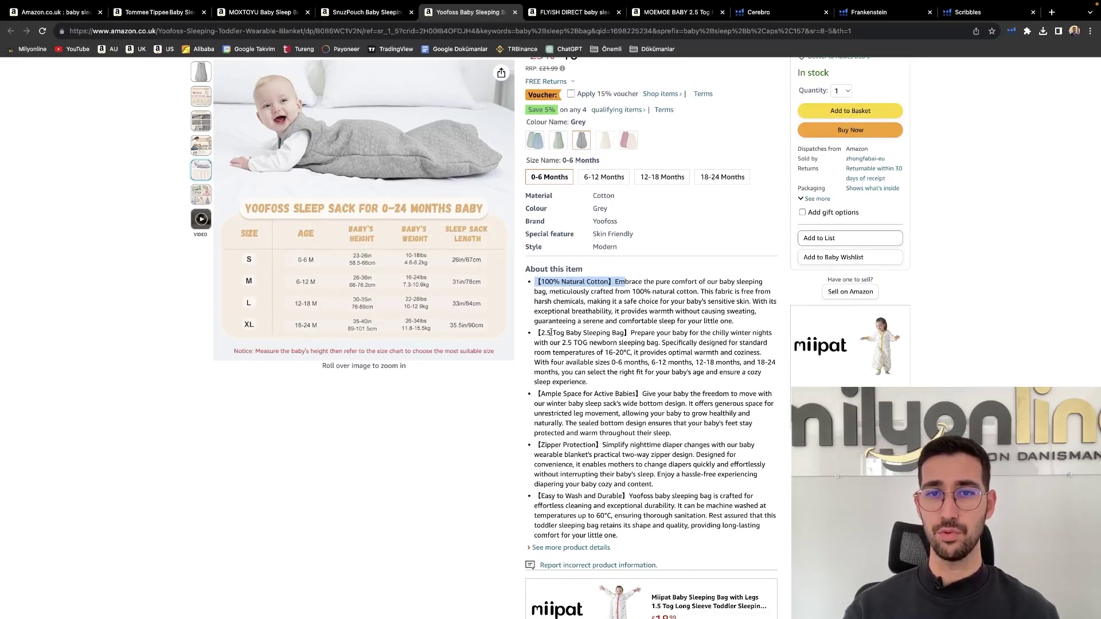
{"action": "left_click_drag", "start_coordinate": [552, 333], "coordinate": [568, 333]}
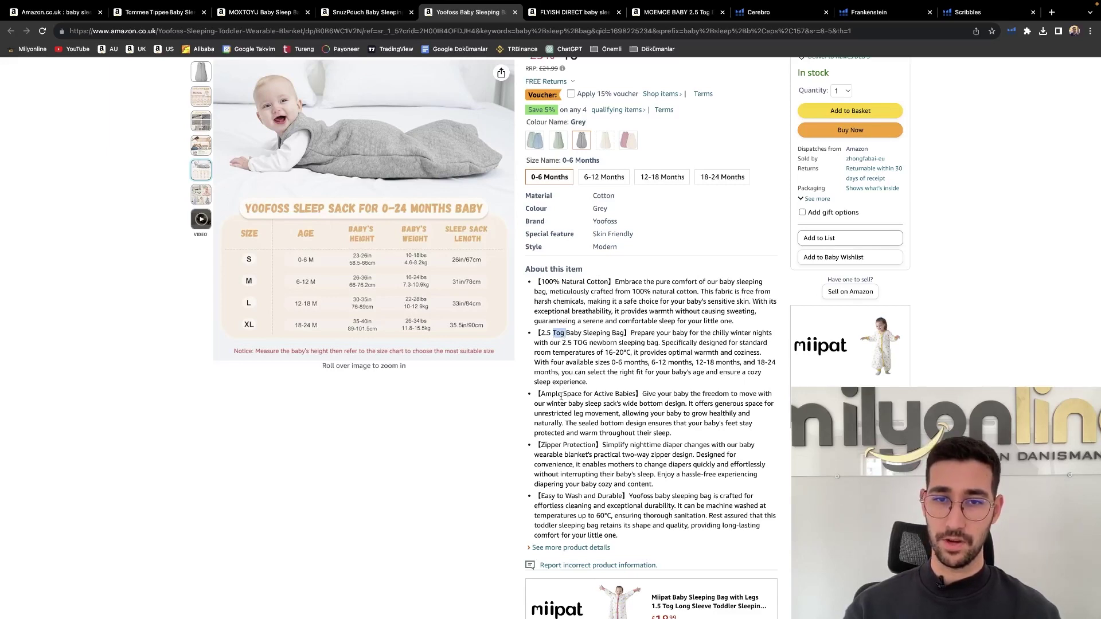
{"action": "left_click_drag", "start_coordinate": [542, 394], "coordinate": [635, 395]}
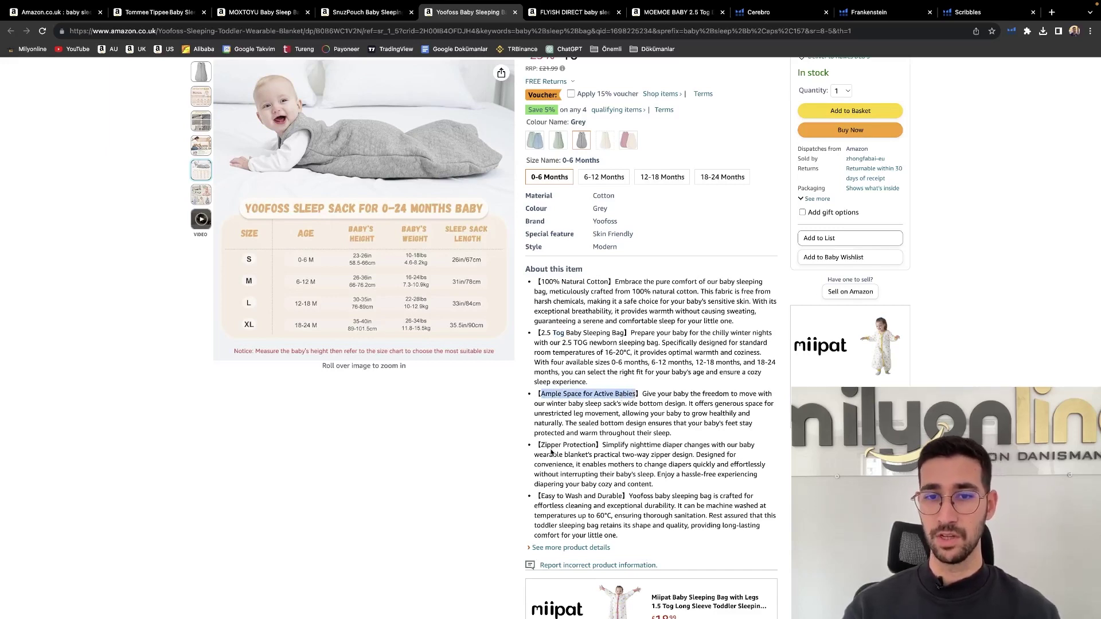
{"action": "left_click_drag", "start_coordinate": [540, 446], "coordinate": [597, 447]}
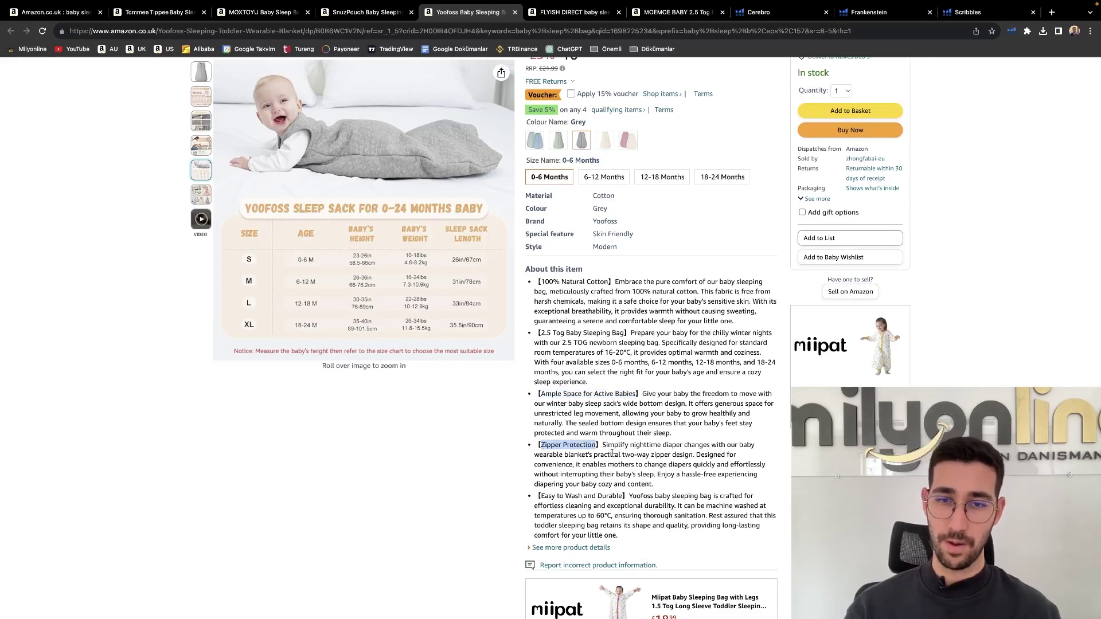
{"action": "left_click_drag", "start_coordinate": [541, 497], "coordinate": [625, 498]}
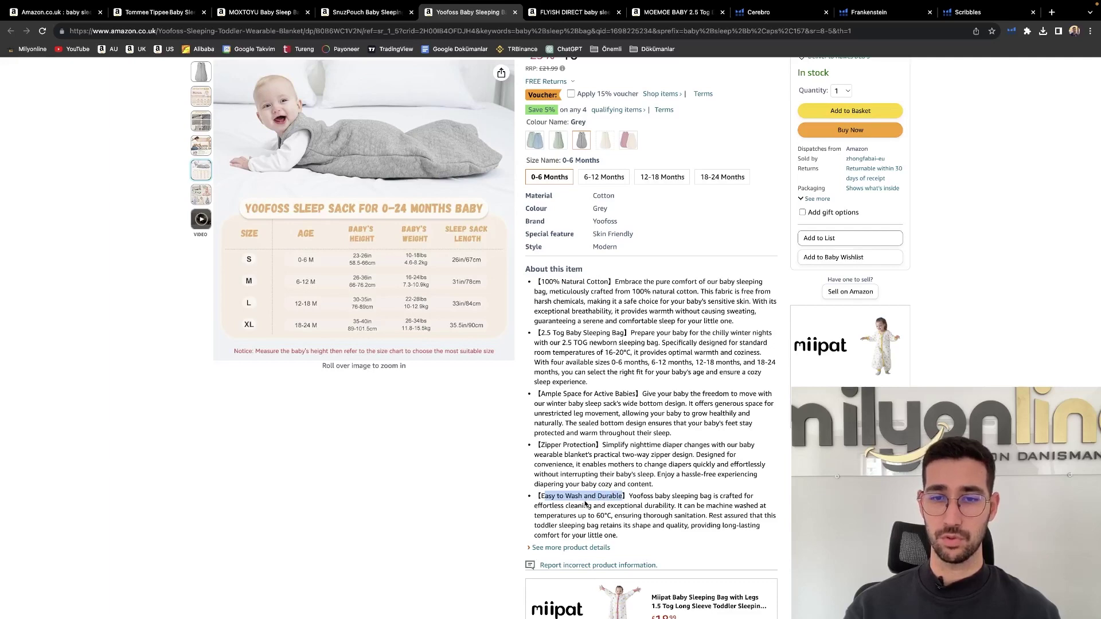
{"action": "left_click", "coordinate": [592, 463]}
{"action": "scroll", "coordinate": [590, 367], "scroll_direction": "up", "scroll_amount": 1}
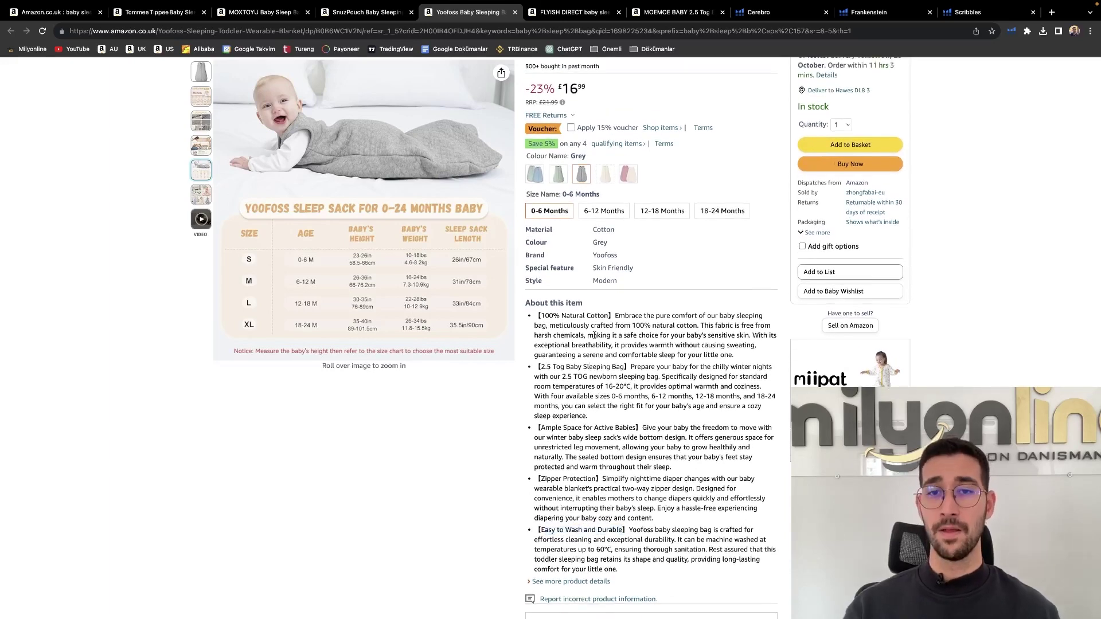
Compare headings with explanatory text in the first three Yoofoss bullets, highlighting the "Ample Space for Active Babies" description and the "100% Natural Cotton" heading
{"action": "mouse_move", "coordinate": [539, 315]}
{"action": "left_mouse_down"}
{"action": "mouse_move", "coordinate": [699, 325]}
{"action": "mouse_move", "coordinate": [761, 356]}
{"action": "mouse_move", "coordinate": [536, 317]}
{"action": "left_mouse_up"}
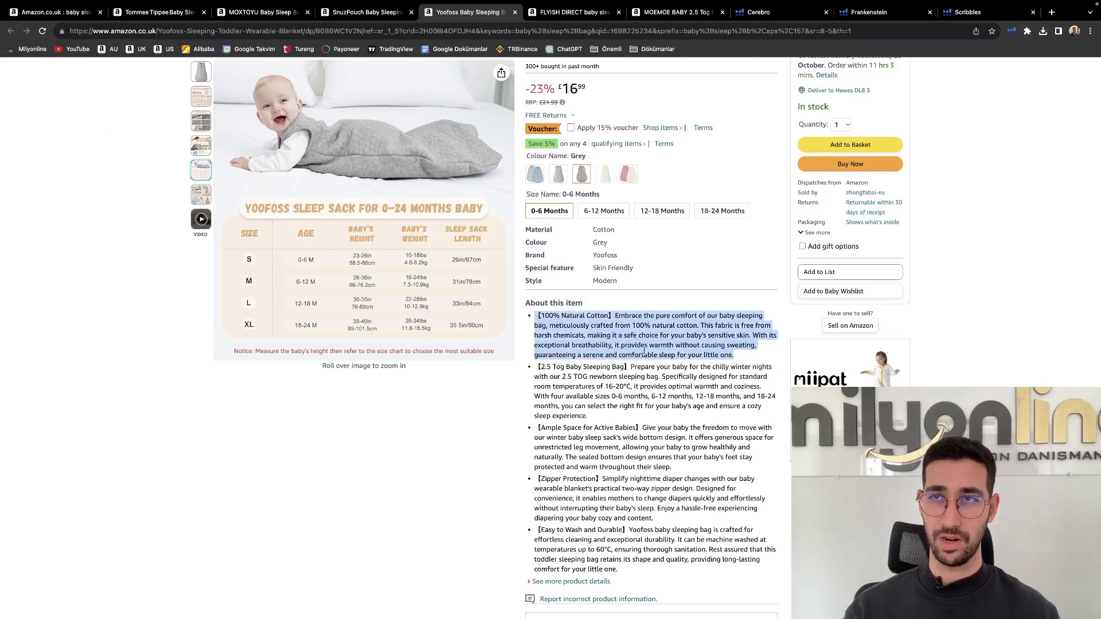
{"action": "left_click", "coordinate": [551, 315]}
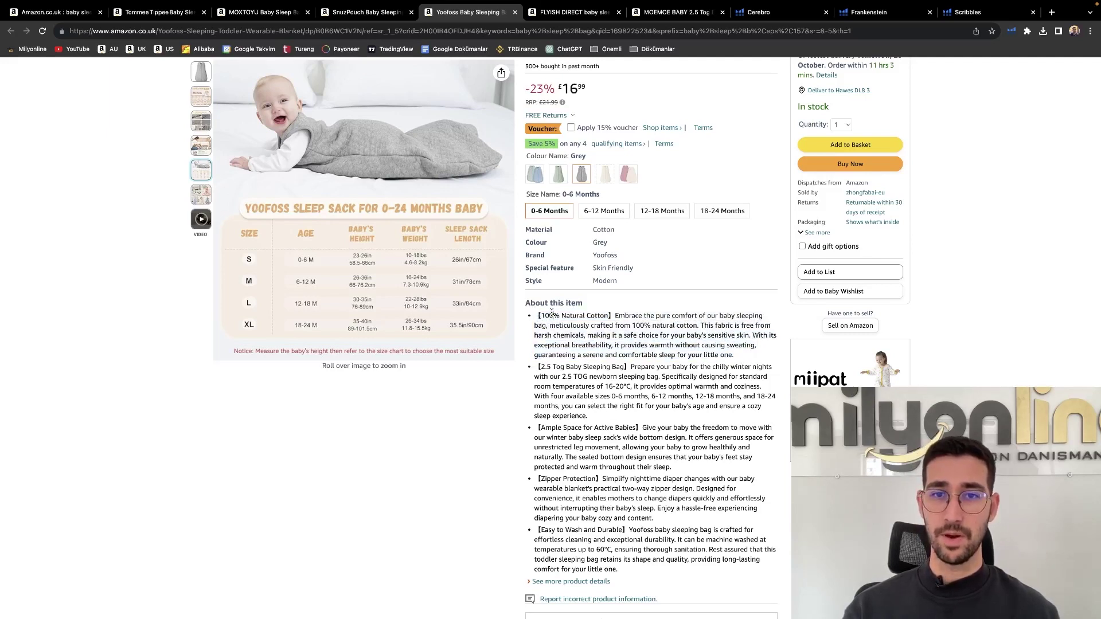
{"action": "left_click_drag", "start_coordinate": [540, 316], "coordinate": [611, 321]}
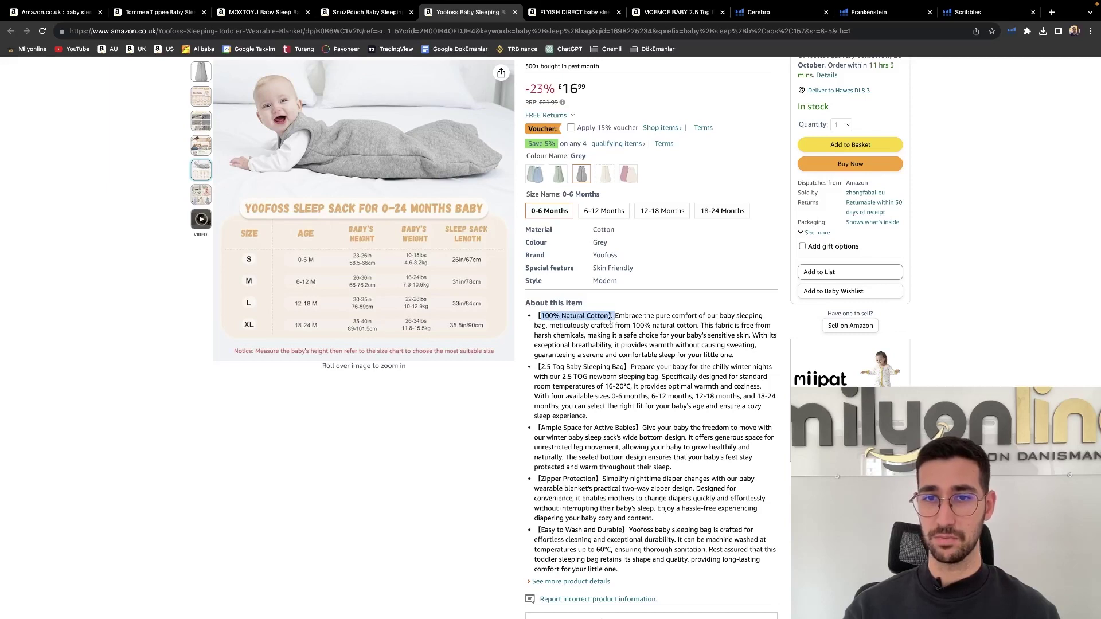
{"action": "left_click", "coordinate": [611, 317]}
{"action": "left_click_drag", "start_coordinate": [631, 367], "coordinate": [534, 369]}
{"action": "left_click", "coordinate": [568, 368]}
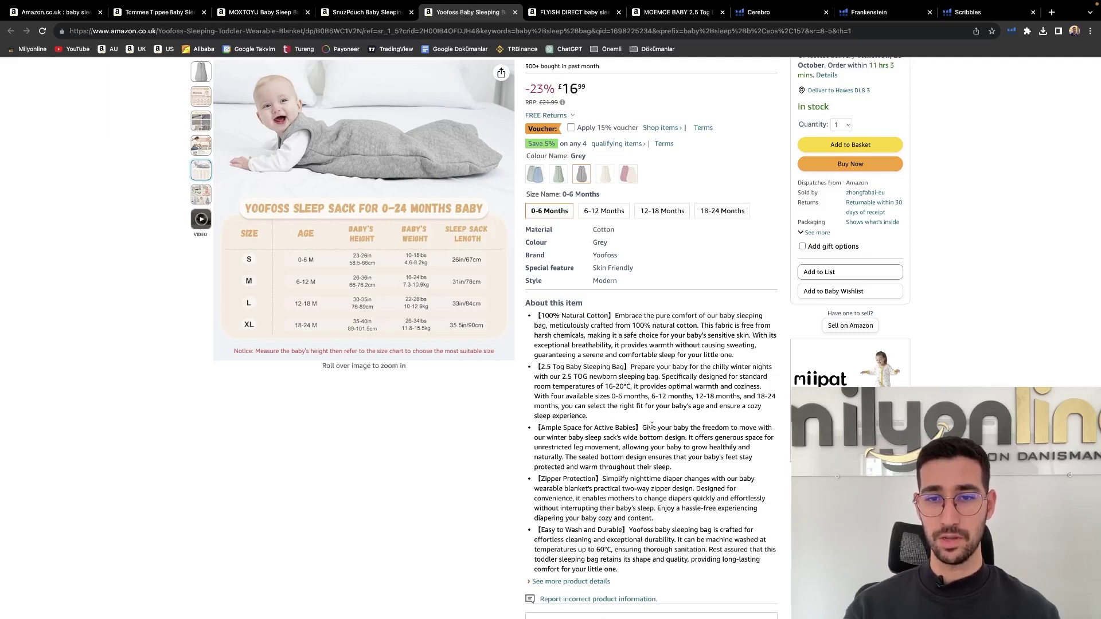
{"action": "left_click_drag", "start_coordinate": [642, 428], "coordinate": [688, 472]}
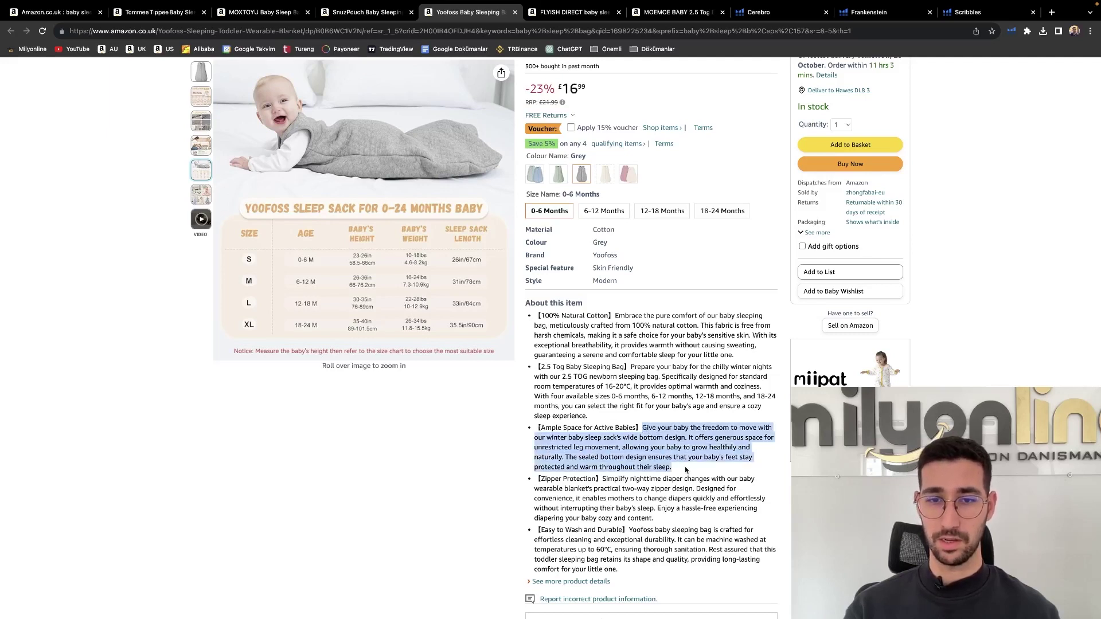
{"action": "left_click", "coordinate": [647, 455]}
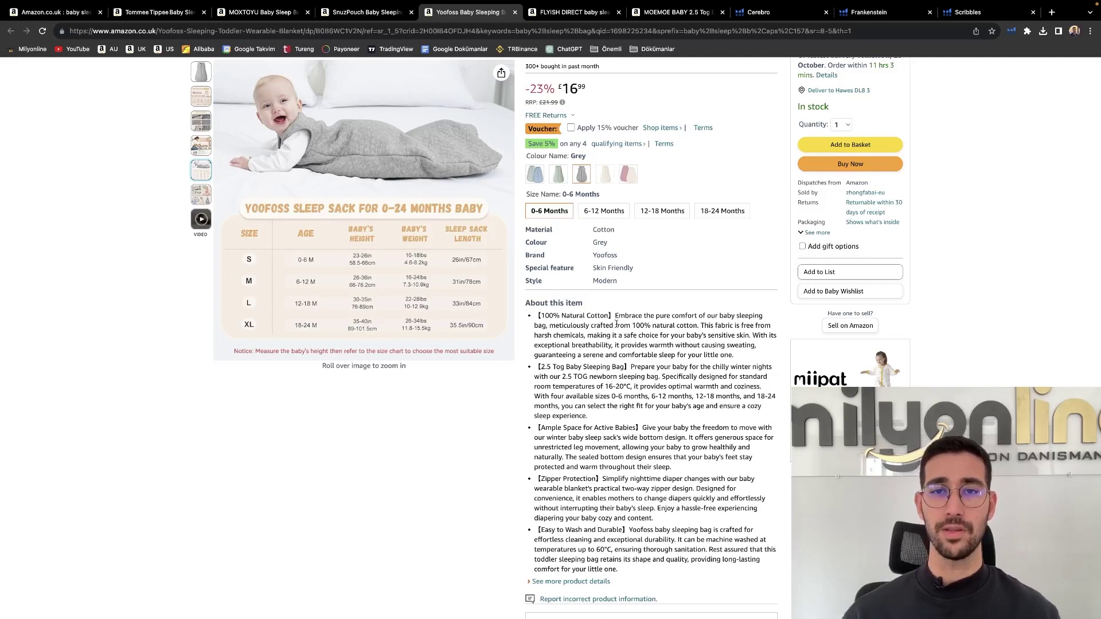
{"action": "left_click_drag", "start_coordinate": [541, 316], "coordinate": [609, 316]}
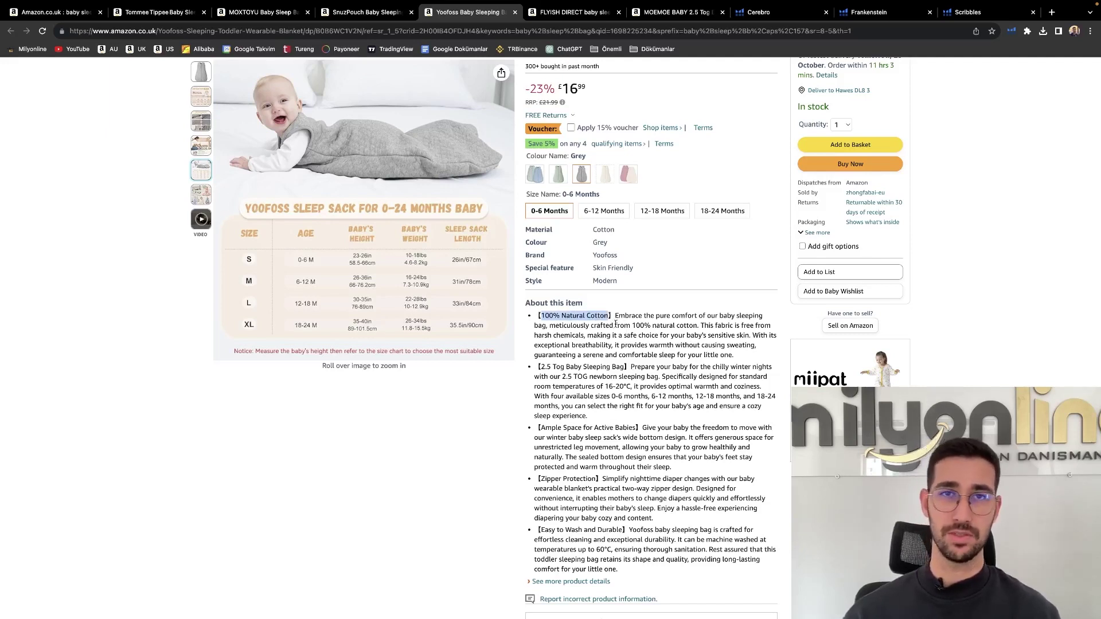
{"action": "scroll", "coordinate": [615, 324], "scroll_direction": "down", "scroll_amount": 1}
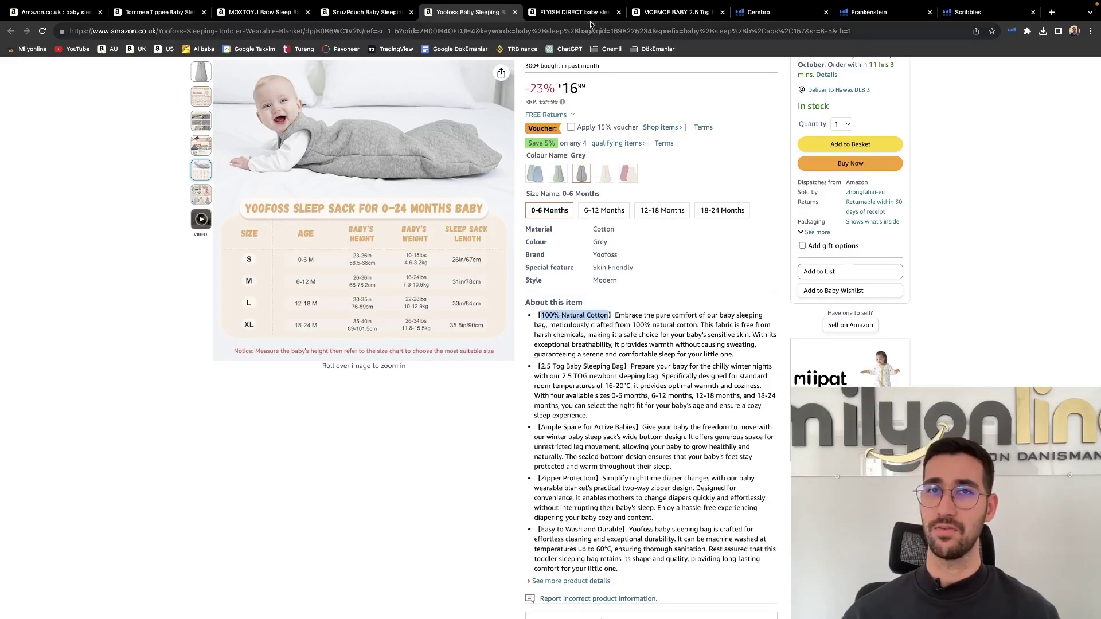
Examine the FLYISH DIRECT listing's bullet points, highlighting "3.5tog" and the "Super Soft Pure Cotton" heading
{"action": "key", "text": "ctrl+Tab"}
{"action": "scroll", "coordinate": [575, 342], "scroll_direction": "down", "scroll_amount": 3}
{"action": "scroll", "coordinate": [575, 342], "scroll_direction": "down", "scroll_amount": 2}
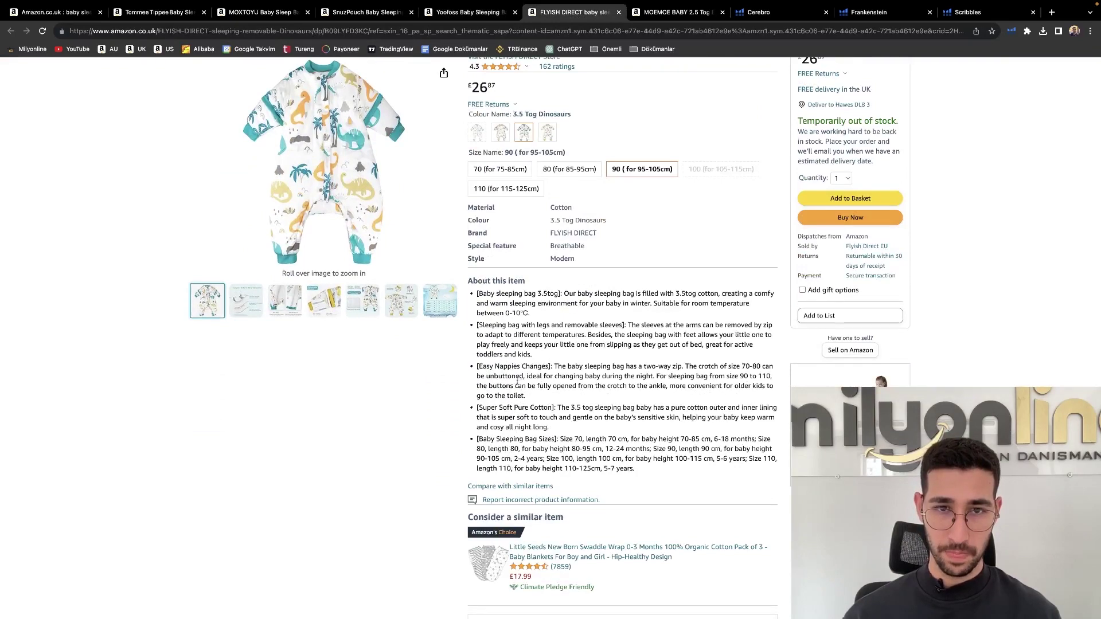
{"action": "scroll", "coordinate": [517, 381], "scroll_direction": "down", "scroll_amount": 1}
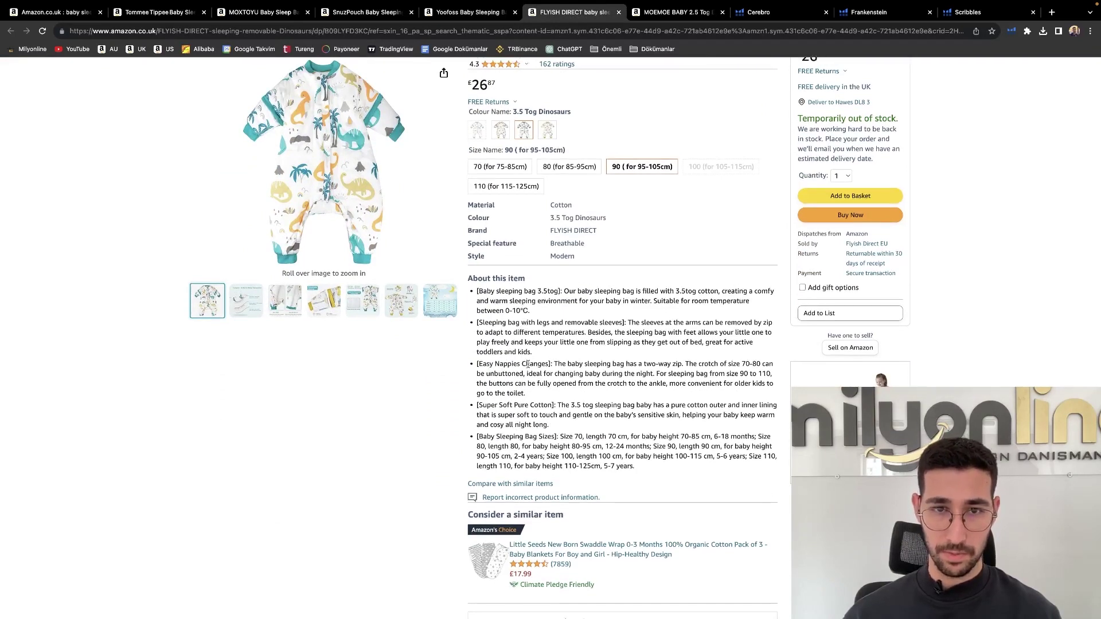
{"action": "left_click_drag", "start_coordinate": [530, 291], "coordinate": [560, 291]}
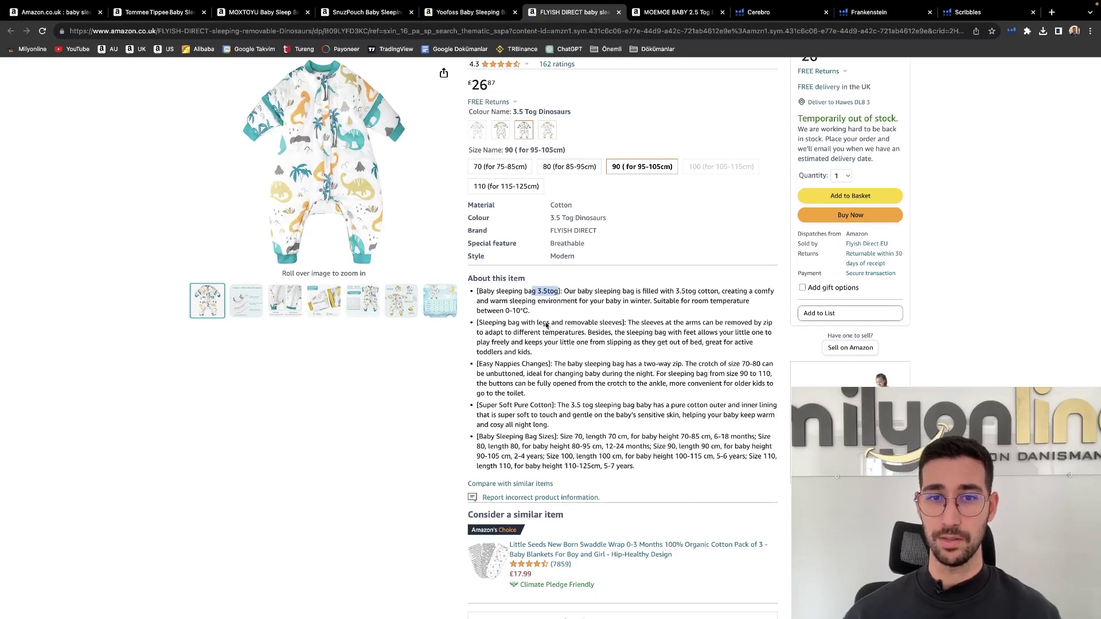
{"action": "left_click_drag", "start_coordinate": [479, 406], "coordinate": [554, 412]}
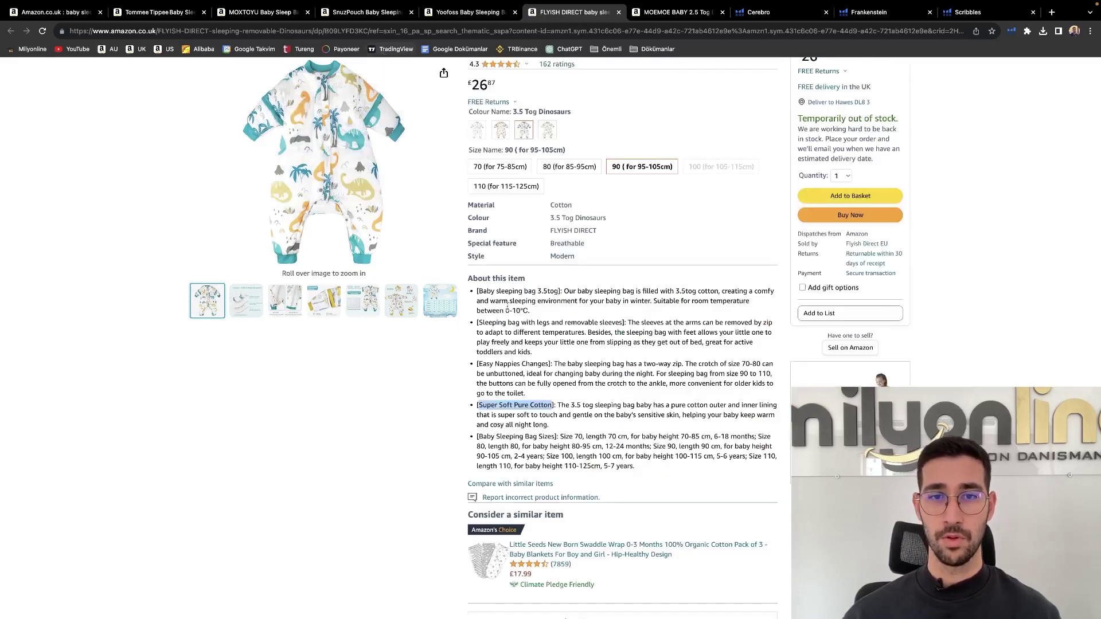
Compare the first bullets of the FLYISH DIRECT and SnuzPouch listings, highlighting "sleeping bag 3.5tog", "JERSEY COTTON" and the explanatory sentence after it
{"action": "left_click_drag", "start_coordinate": [496, 291], "coordinate": [561, 291]}
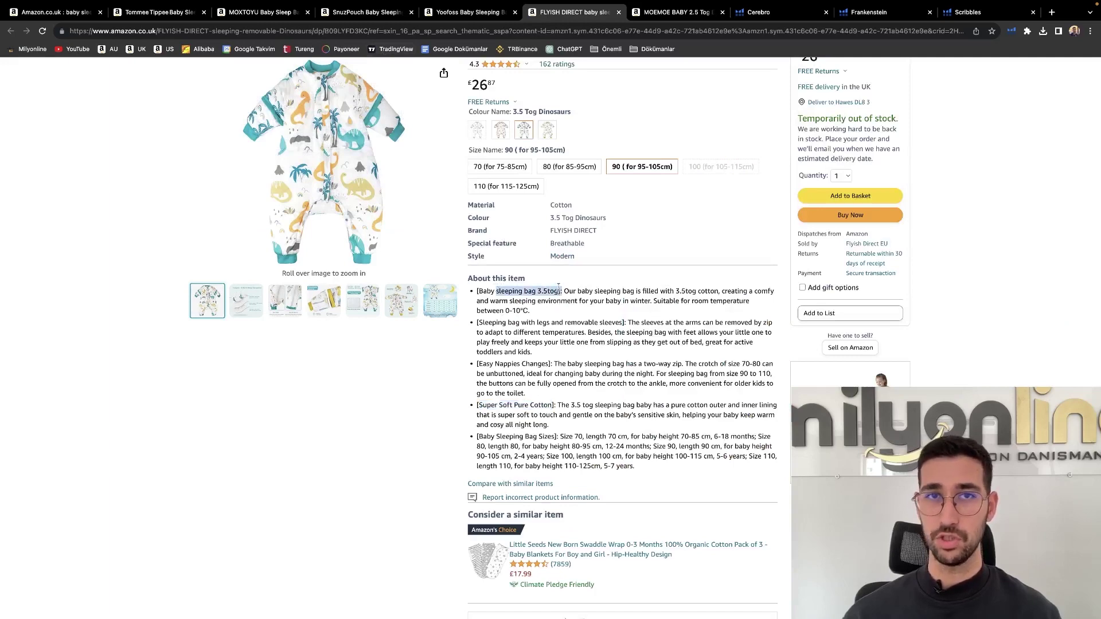
{"action": "left_click", "coordinate": [362, 21]}
{"action": "scroll", "coordinate": [526, 434], "scroll_direction": "down", "scroll_amount": 5}
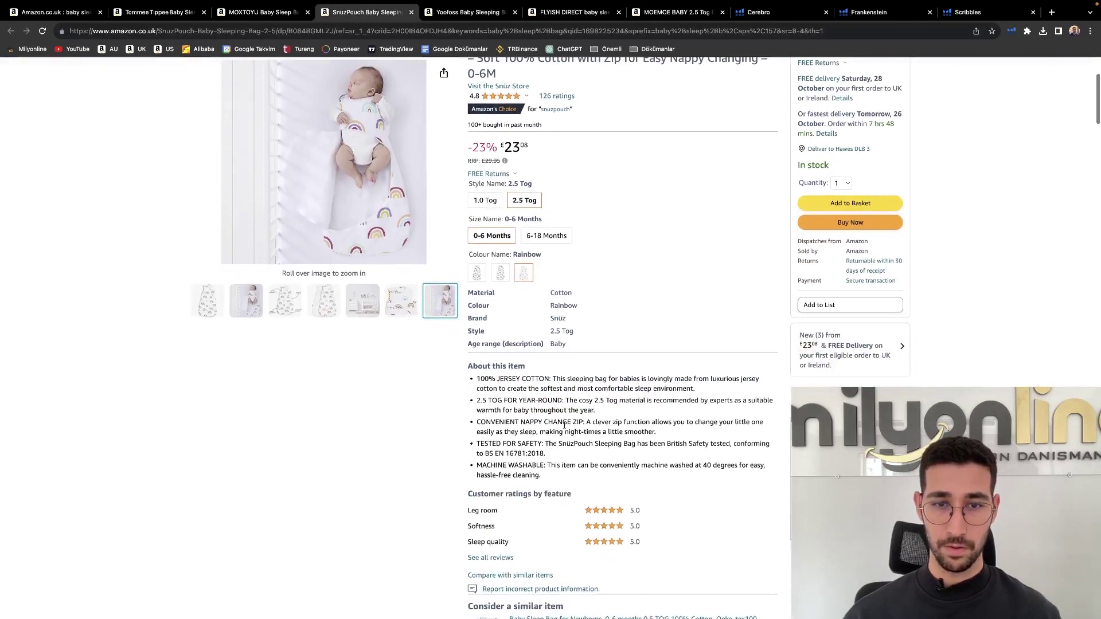
{"action": "left_click_drag", "start_coordinate": [476, 403], "coordinate": [552, 378]}
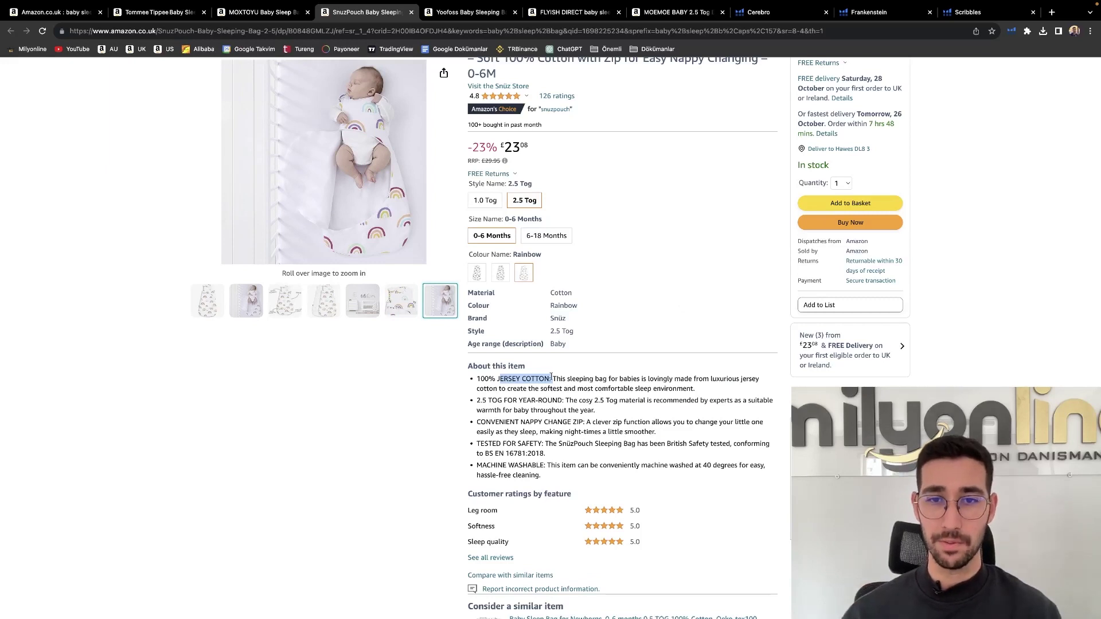
{"action": "left_click_drag", "start_coordinate": [553, 378], "coordinate": [706, 390]}
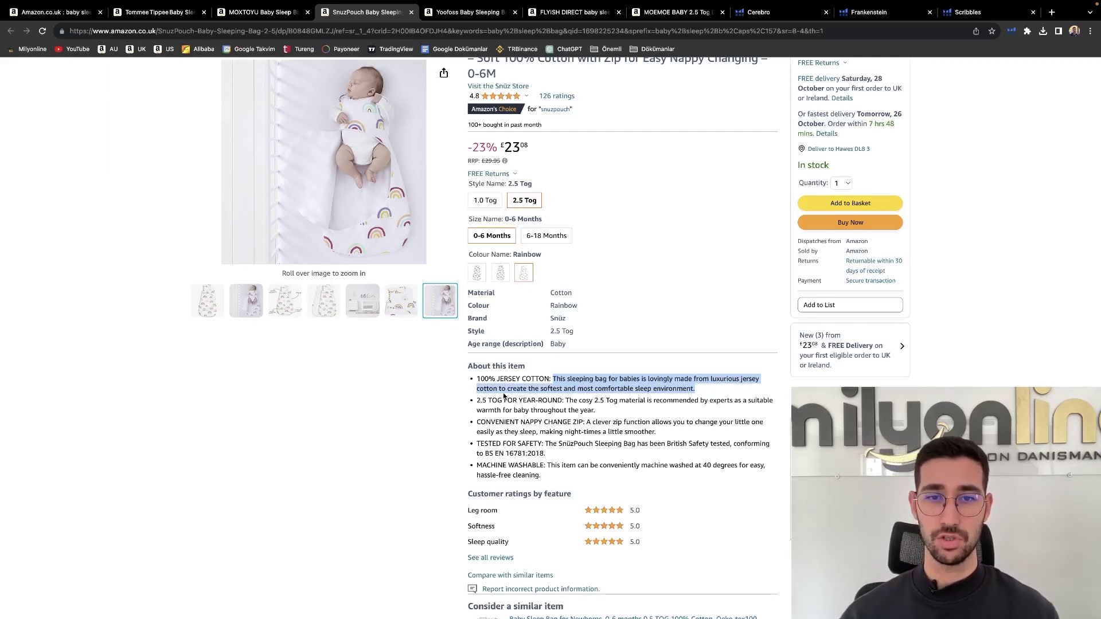
{"action": "left_click_drag", "start_coordinate": [556, 379], "coordinate": [500, 388]}
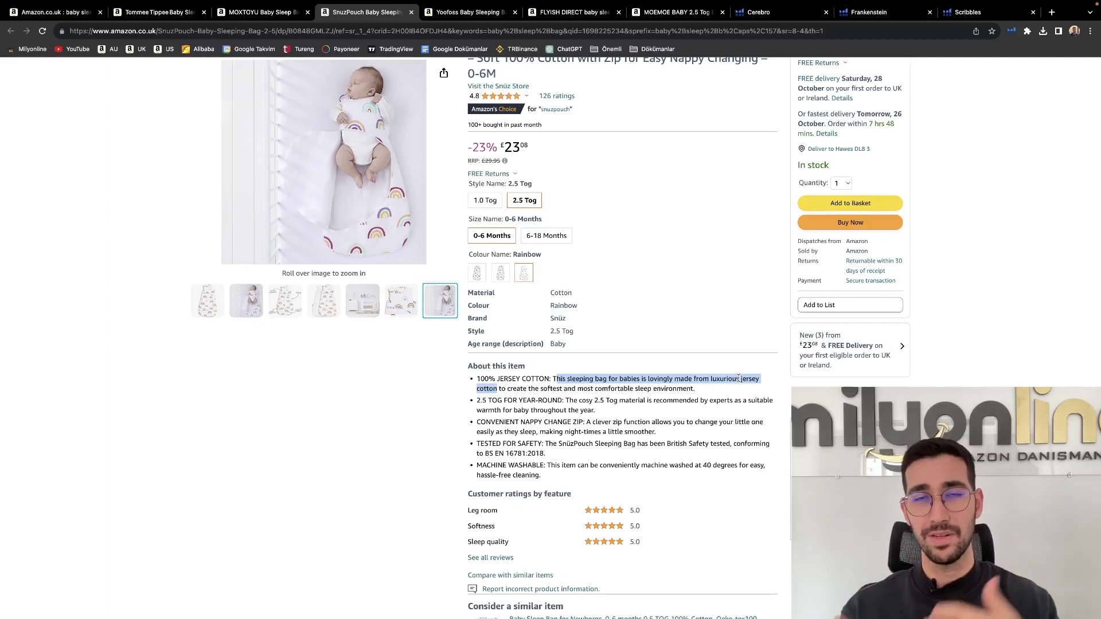
Examine the FLYISH DIRECT listing below its bullet points, including the "From the brand" section and the illustrated Product Description
{"action": "left_click", "coordinate": [472, 12]}
{"action": "left_click", "coordinate": [573, 13]}
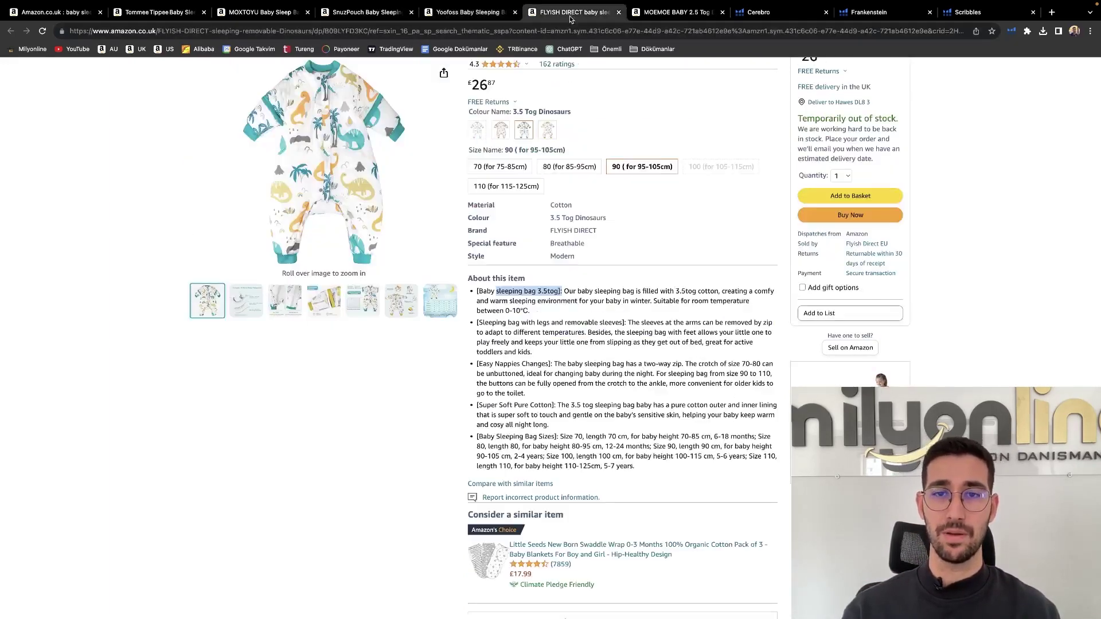
{"action": "left_click", "coordinate": [647, 310]}
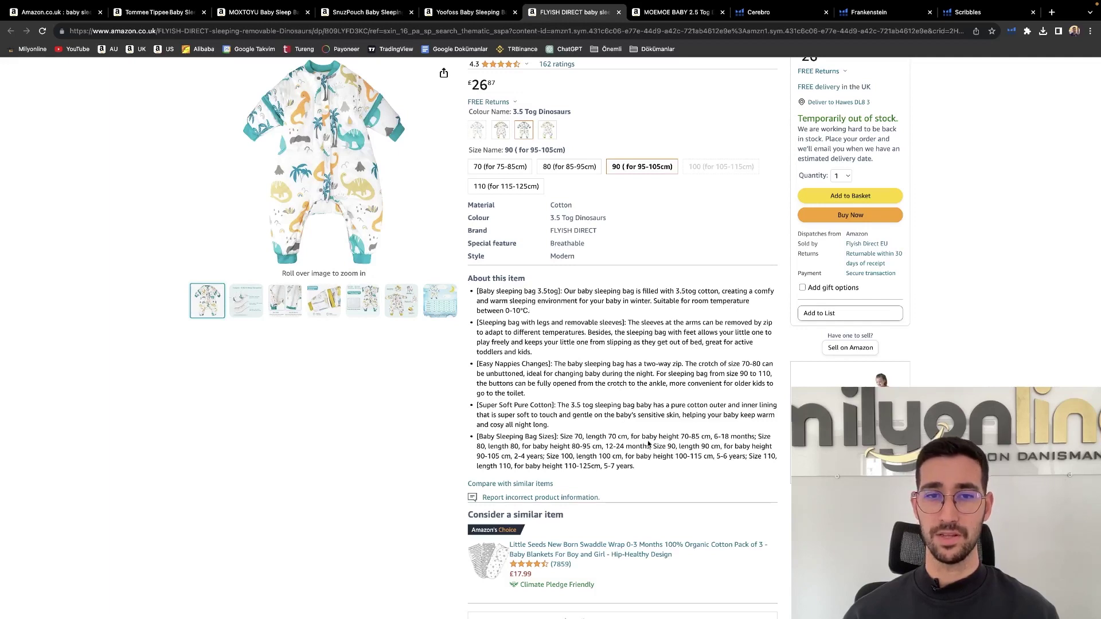
{"action": "scroll", "coordinate": [648, 445], "scroll_direction": "down", "scroll_amount": 3}
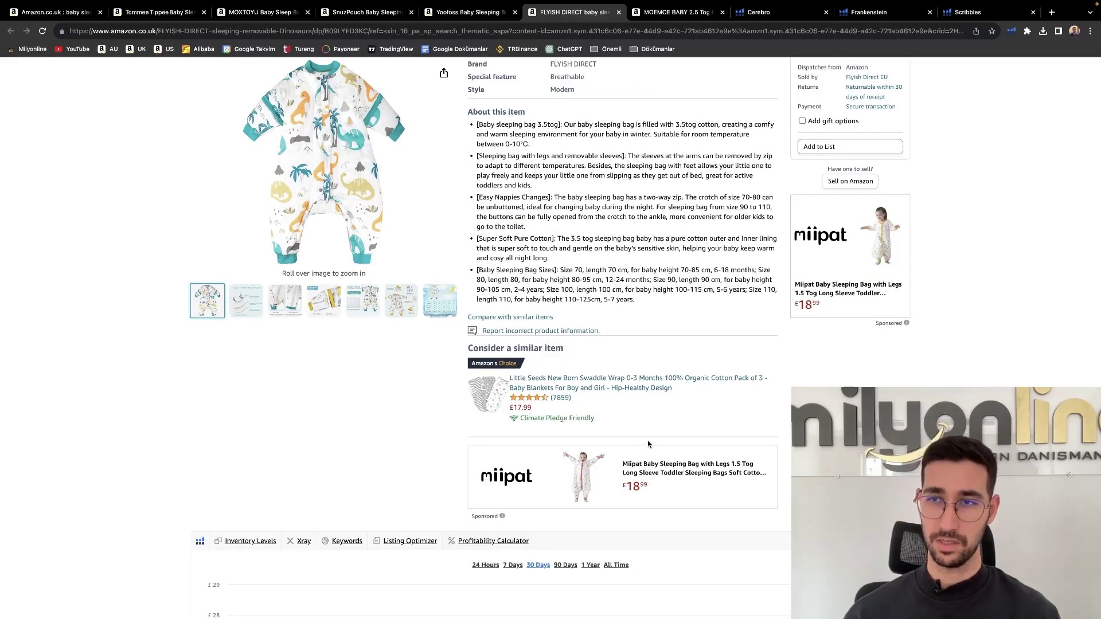
{"action": "scroll", "coordinate": [648, 445], "scroll_direction": "down", "scroll_amount": 5}
{"action": "scroll", "coordinate": [648, 445], "scroll_direction": "down", "scroll_amount": 10}
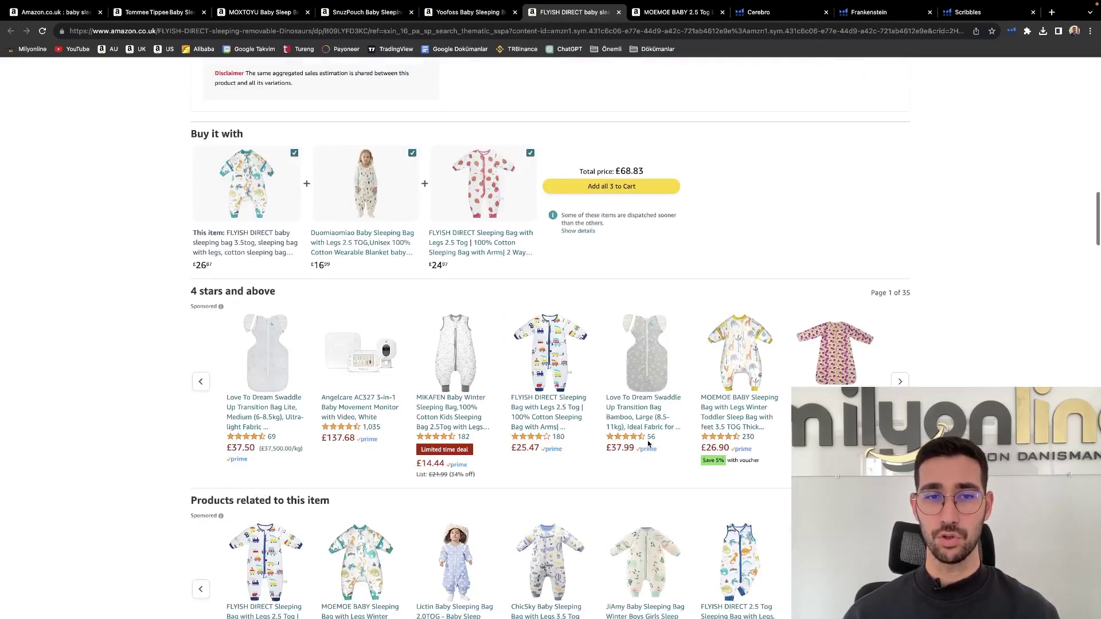
{"action": "scroll", "coordinate": [648, 445], "scroll_direction": "down", "scroll_amount": 8}
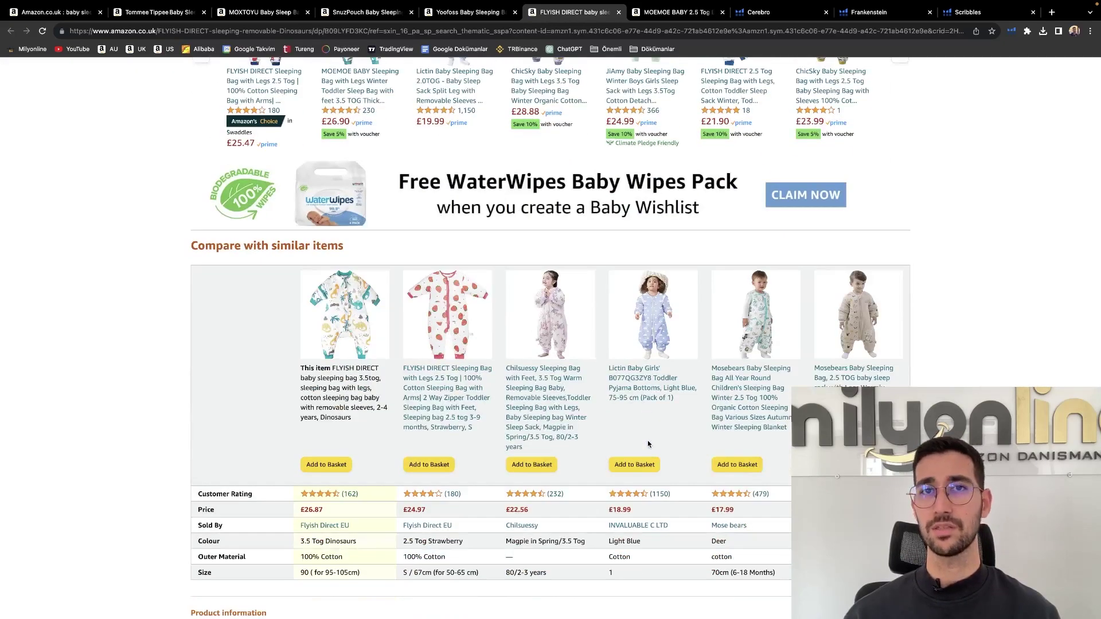
{"action": "scroll", "coordinate": [648, 444], "scroll_direction": "down", "scroll_amount": 5}
{"action": "scroll", "coordinate": [648, 444], "scroll_direction": "down", "scroll_amount": 8}
{"action": "scroll", "coordinate": [648, 444], "scroll_direction": "up", "scroll_amount": 8}
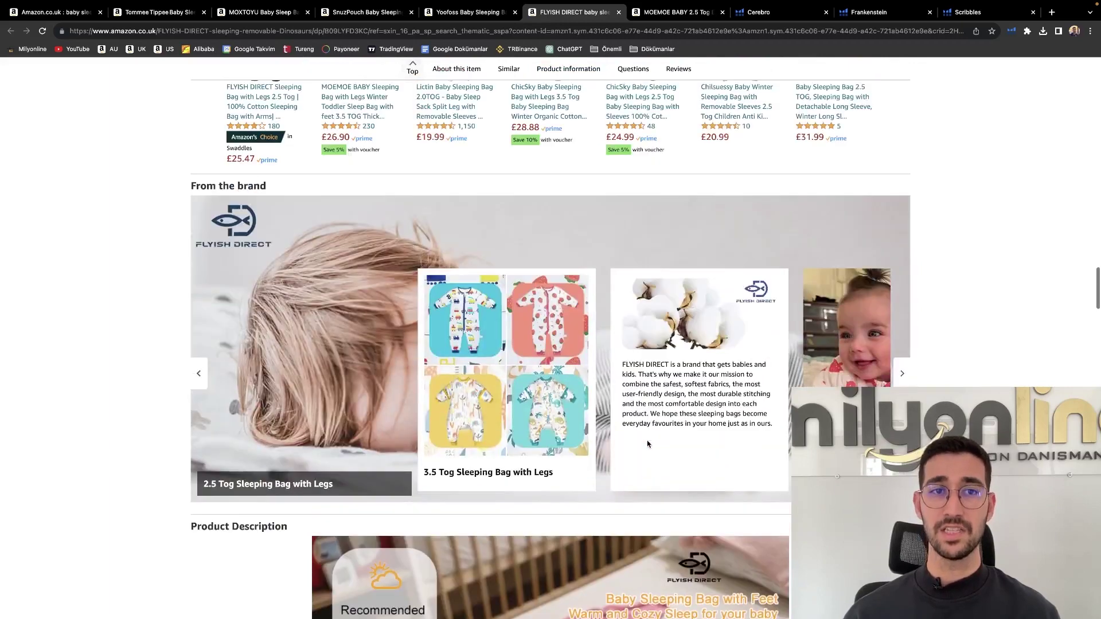
{"action": "scroll", "coordinate": [648, 444], "scroll_direction": "down", "scroll_amount": 3}
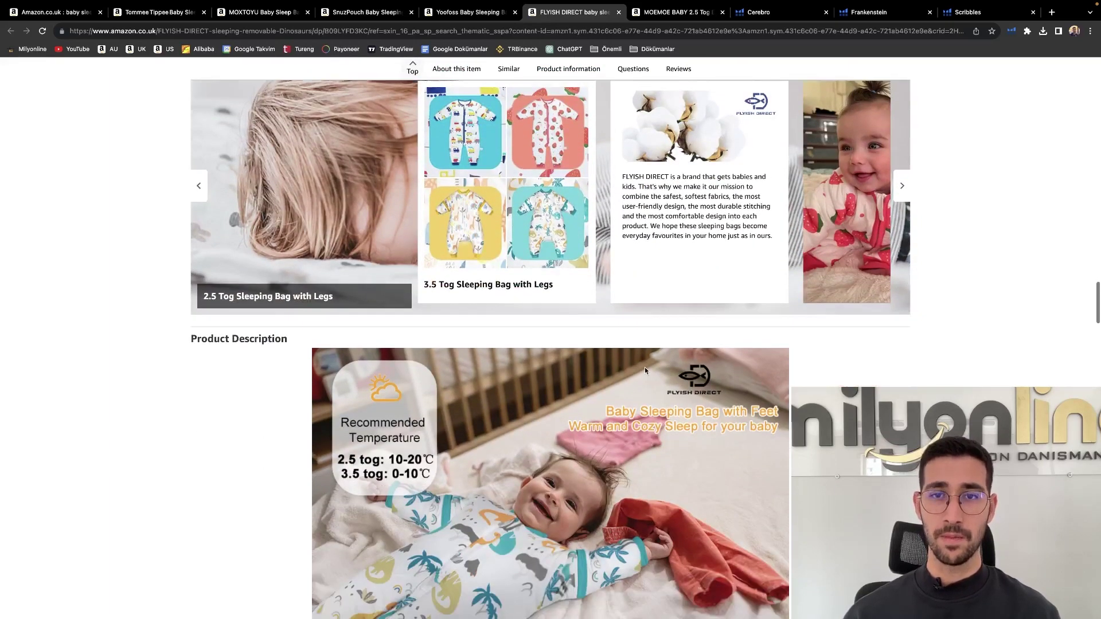
{"action": "scroll", "coordinate": [647, 370], "scroll_direction": "down", "scroll_amount": 2}
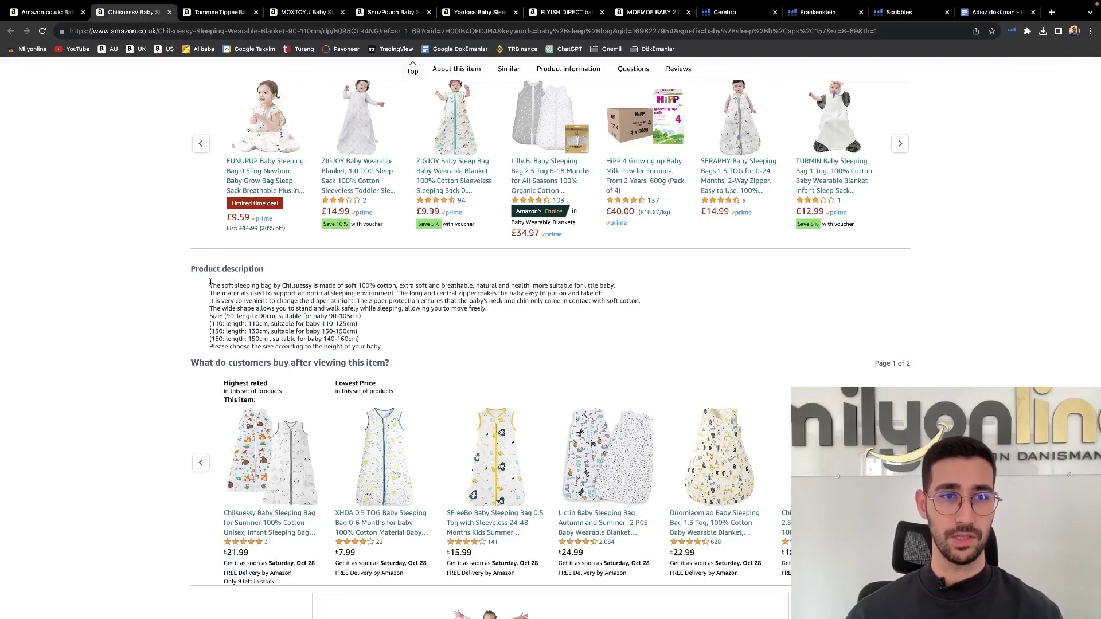
Copy the first four lines of the Chilsuessy product description, up to "allowing you to move freely", into the blank Google Docs document
{"action": "left_click_drag", "start_coordinate": [210, 282], "coordinate": [510, 310]}
{"action": "key", "text": "super+c"}
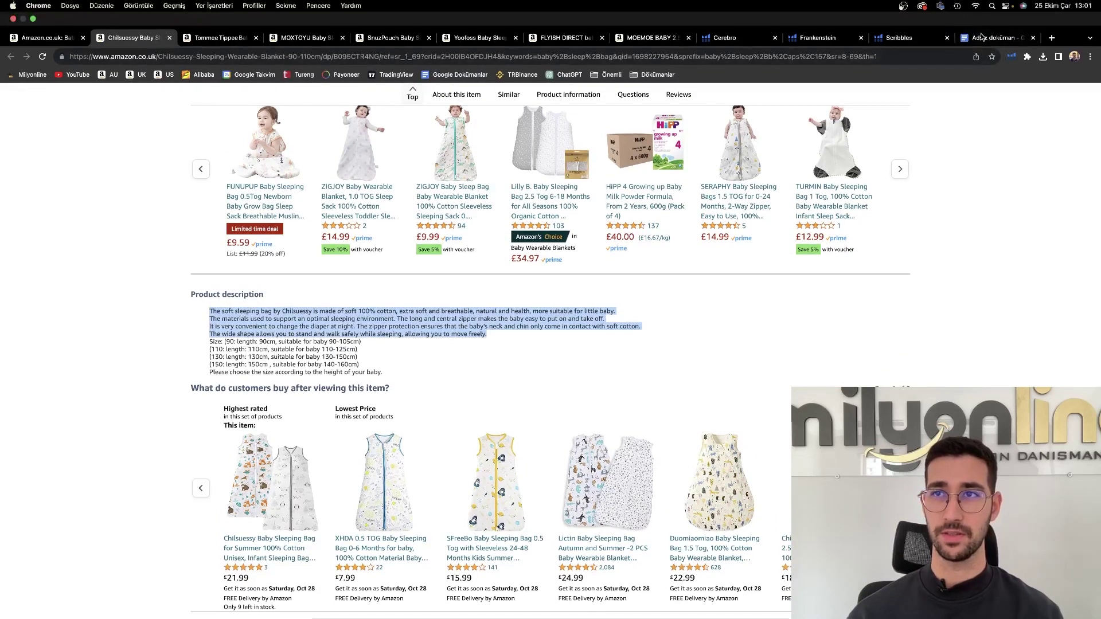
{"action": "left_click", "coordinate": [998, 12]}
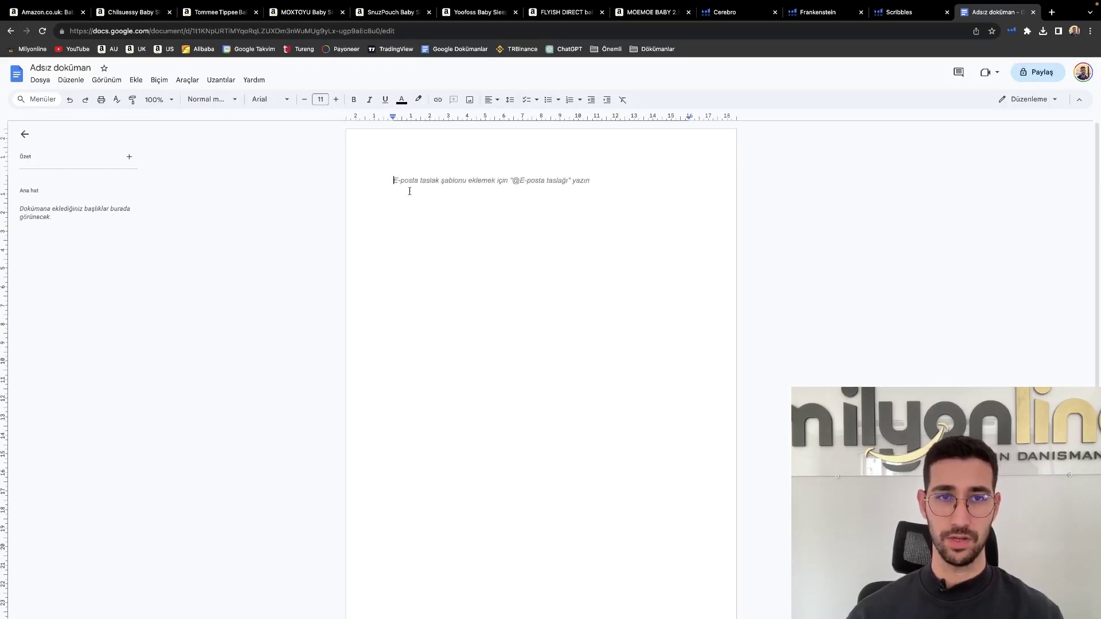
{"action": "key", "text": "super+v"}
{"action": "key", "text": "Return"}
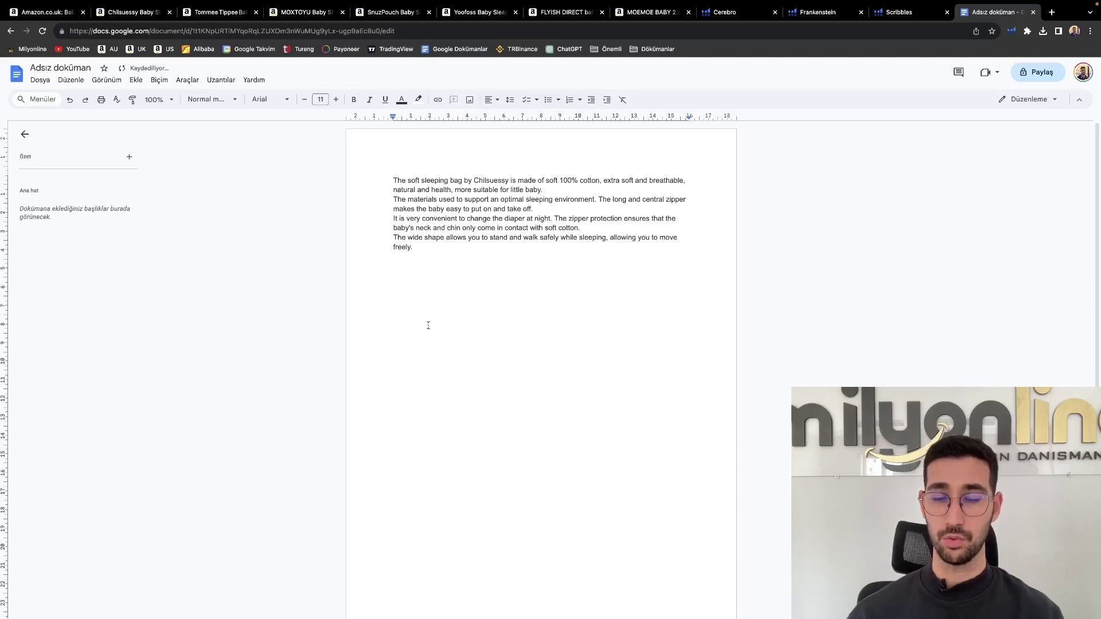
Recheck the Chilsuessy product description on Amazon and add several blank lines below the pasted text in the Google Docs document
{"action": "left_click", "coordinate": [133, 12]}
{"action": "left_click", "coordinate": [223, 323]}
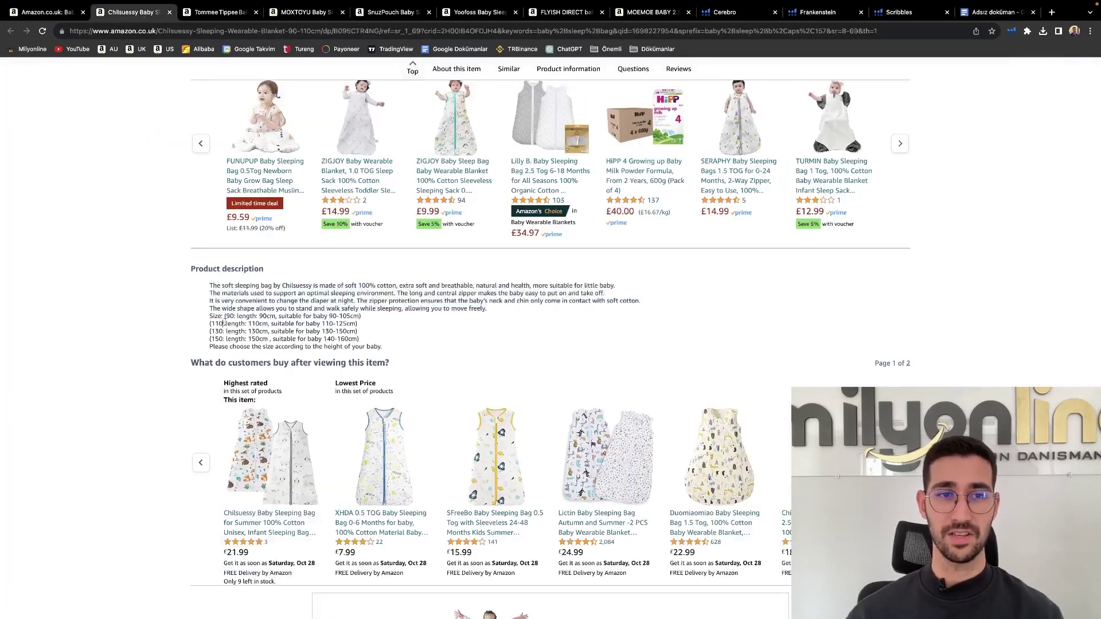
{"action": "scroll", "coordinate": [678, 133], "scroll_direction": "up", "scroll_amount": 1}
{"action": "left_click", "coordinate": [998, 12]}
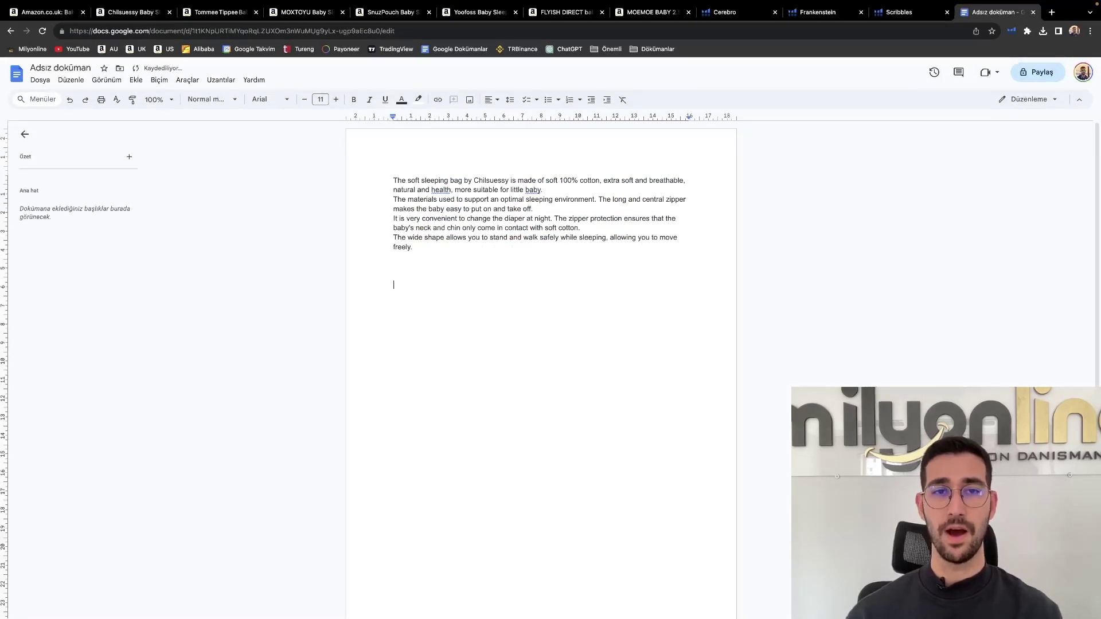
{"action": "left_click", "coordinate": [394, 294]}
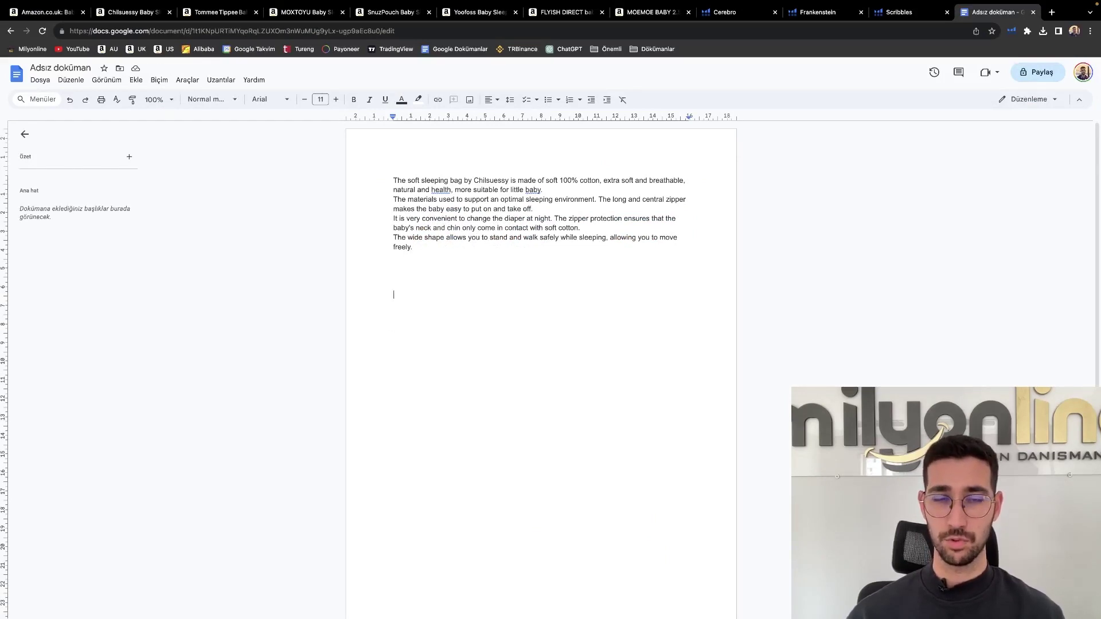
{"action": "key", "text": "Return"}
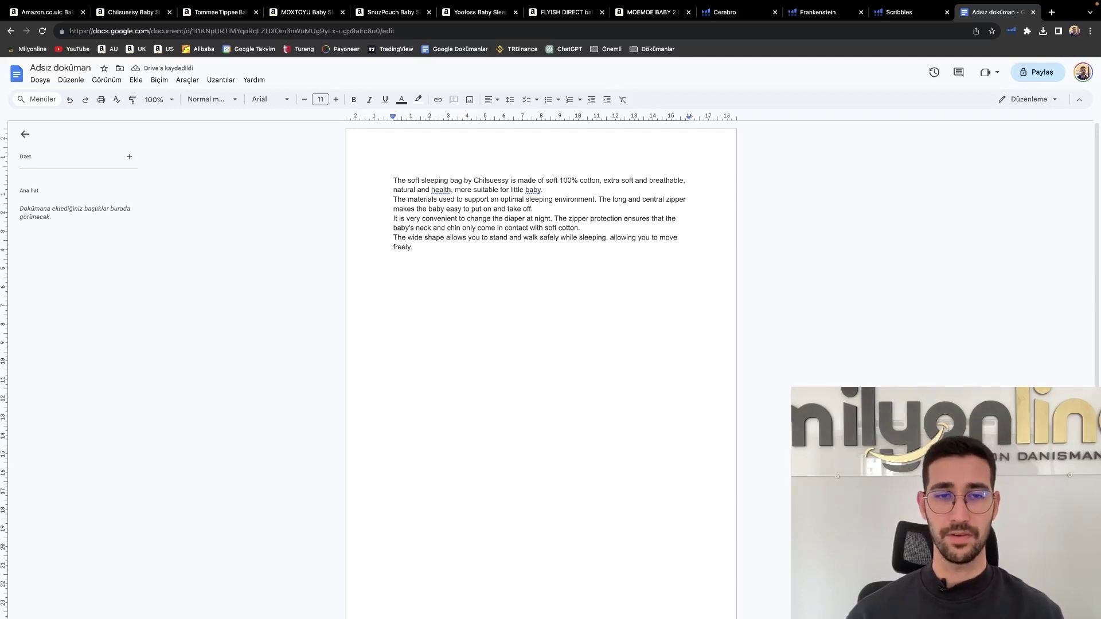
{"action": "key", "text": "Return"}
{"action": "key", "text": "Return"}
{"action": "key", "text": "Return"}
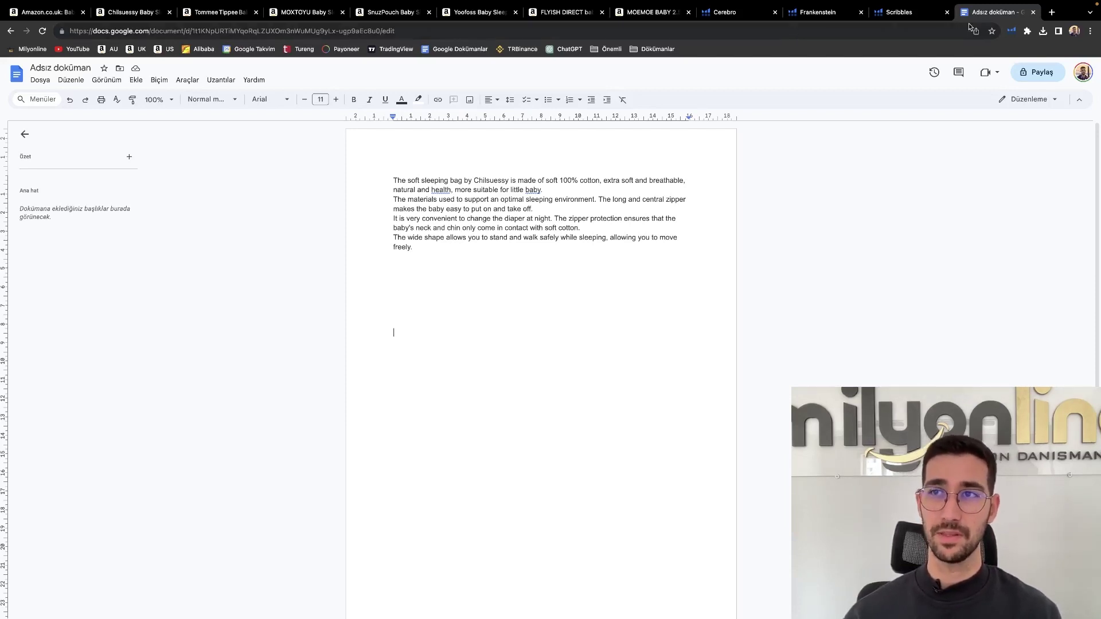
Search Google for "html cleaner" in a new browser tab
{"action": "left_click", "coordinate": [1052, 12]}
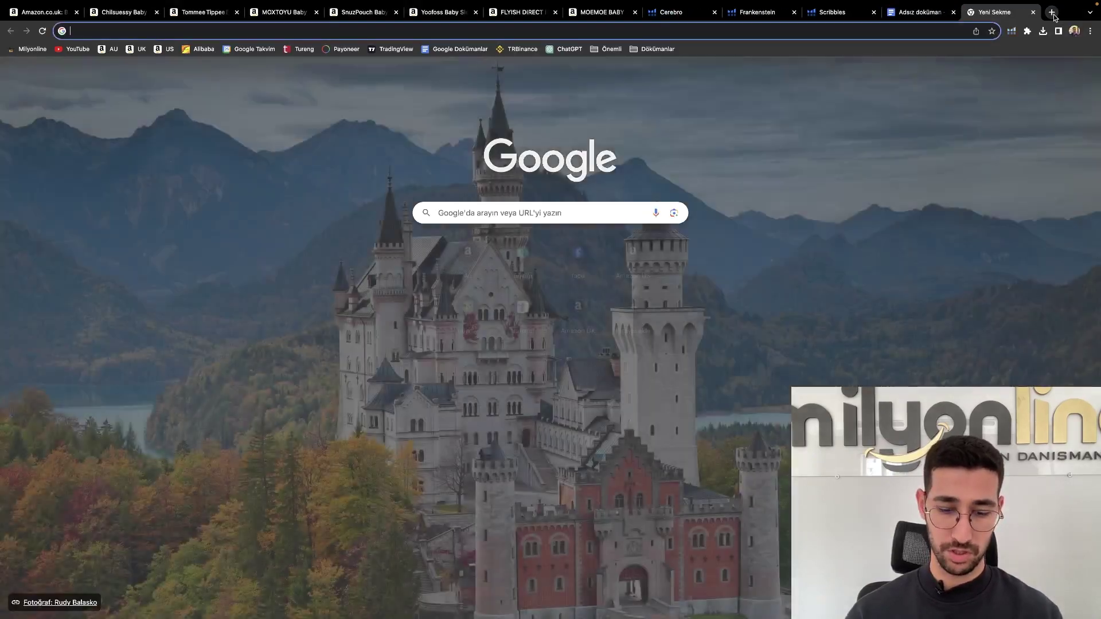
{"action": "type", "text": "html cleaner"}
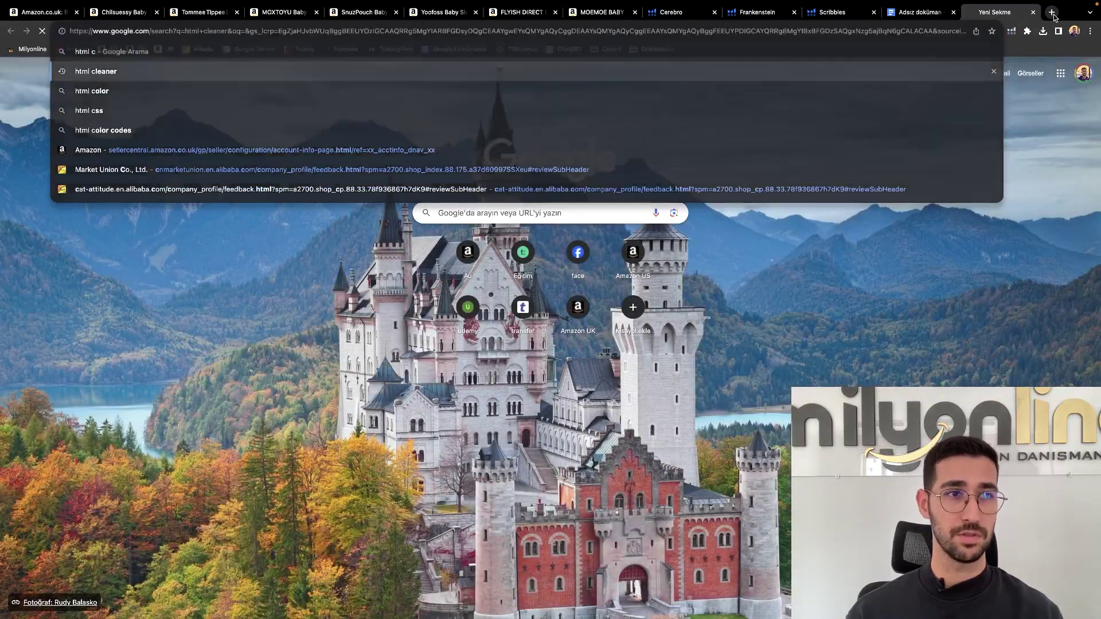
Find and open html-cleaner.com, and copy the whole product description from the Google Docs document
{"action": "key", "text": "Return"}
{"action": "left_click", "coordinate": [184, 175]}
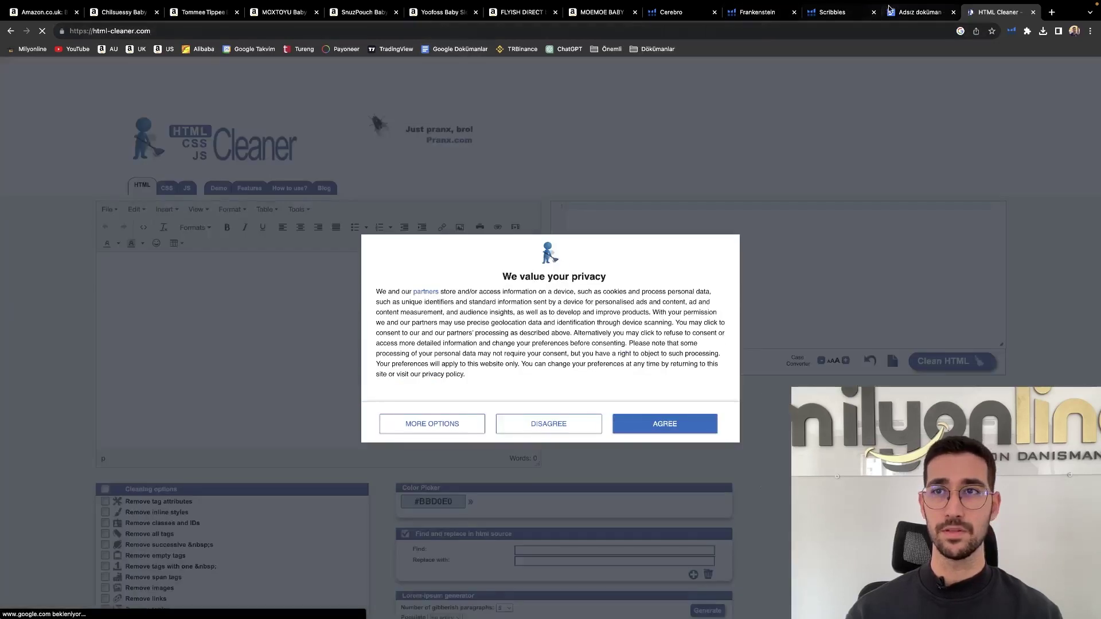
{"action": "left_click", "coordinate": [889, 9]}
{"action": "key", "text": "ctrl+a"}
{"action": "key", "text": "ctrl+c"}
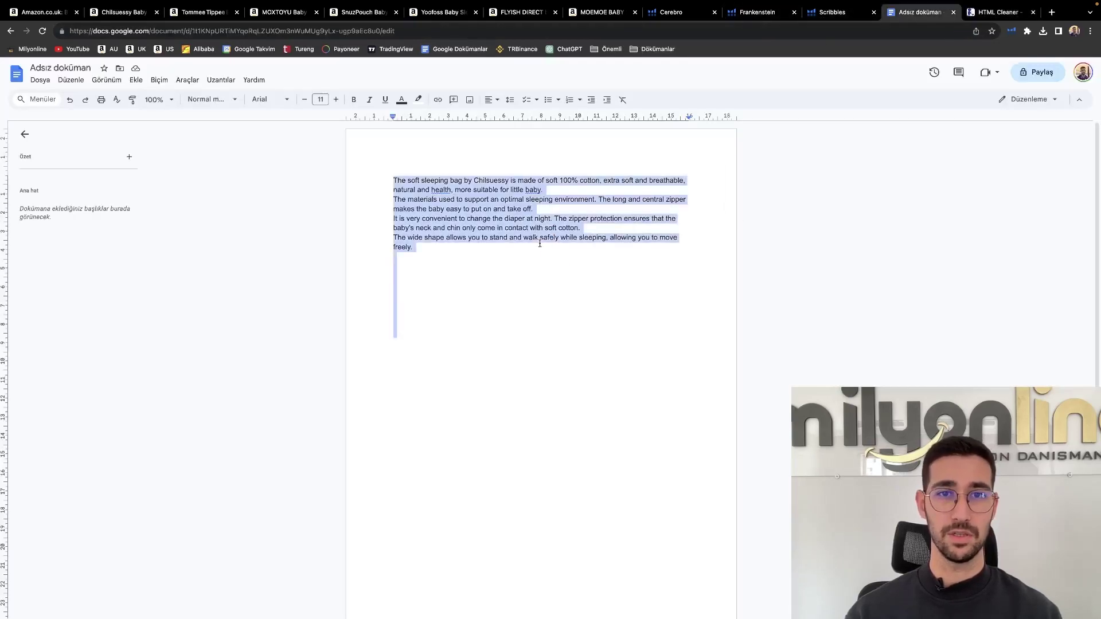
Replace the demo content in the HTML Cleaner visual editor with the copied description and select the generated HTML source
{"action": "left_click", "coordinate": [998, 12]}
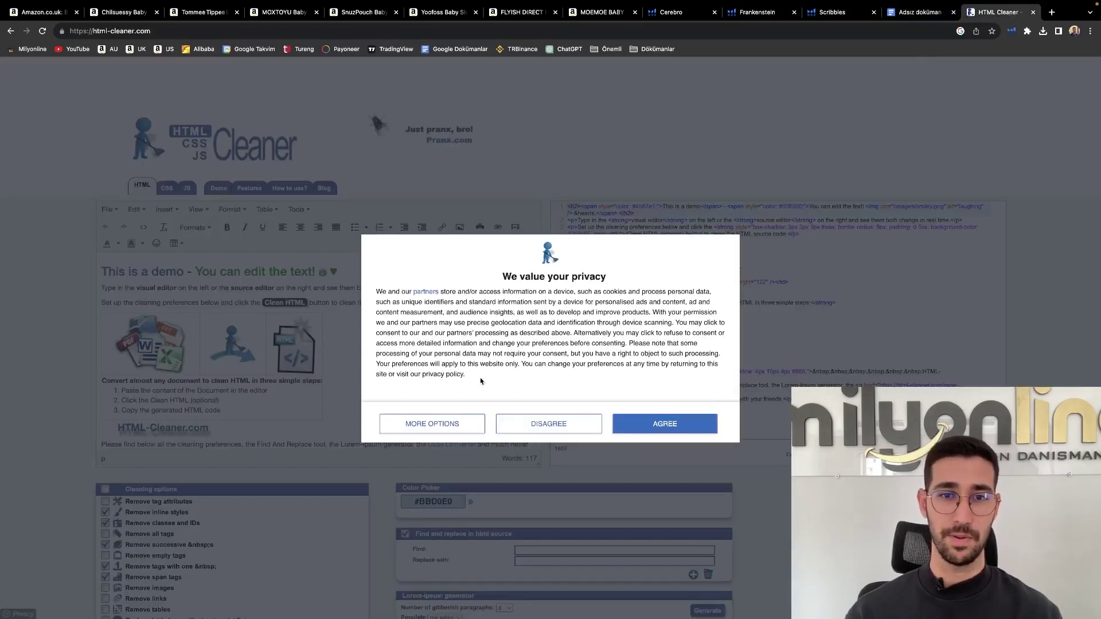
{"action": "left_click", "coordinate": [660, 425]}
{"action": "scroll", "coordinate": [540, 434], "scroll_direction": "down", "scroll_amount": 1}
{"action": "left_click", "coordinate": [422, 337]}
{"action": "key", "text": "ctrl+a"}
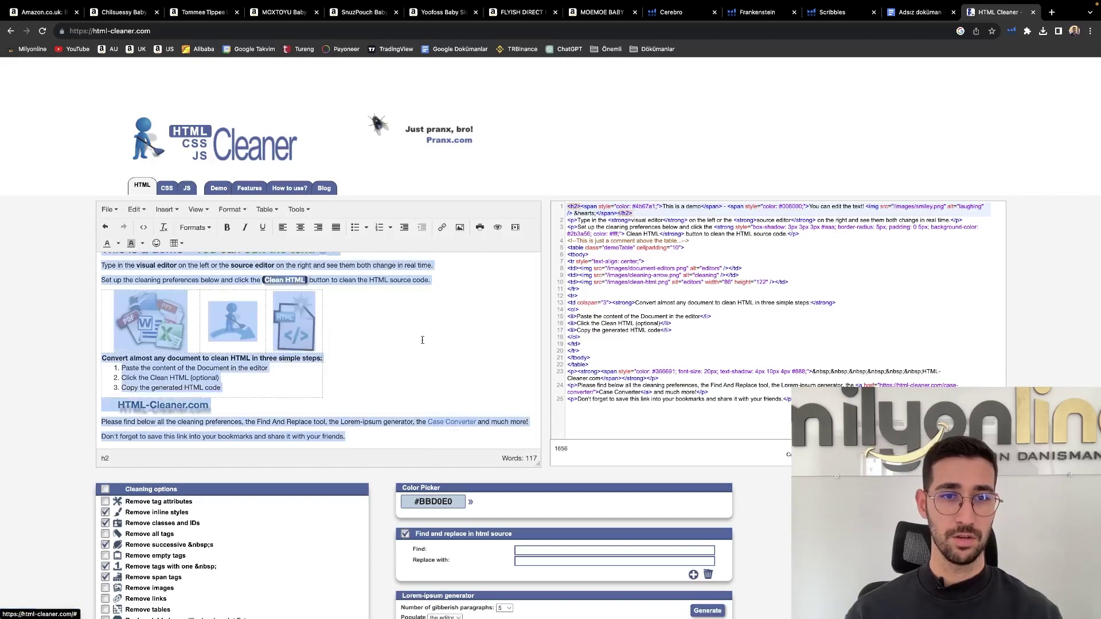
{"action": "key", "text": "ctrl+v"}
{"action": "key", "text": "ctrl+a"}
{"action": "key", "text": "Down"}
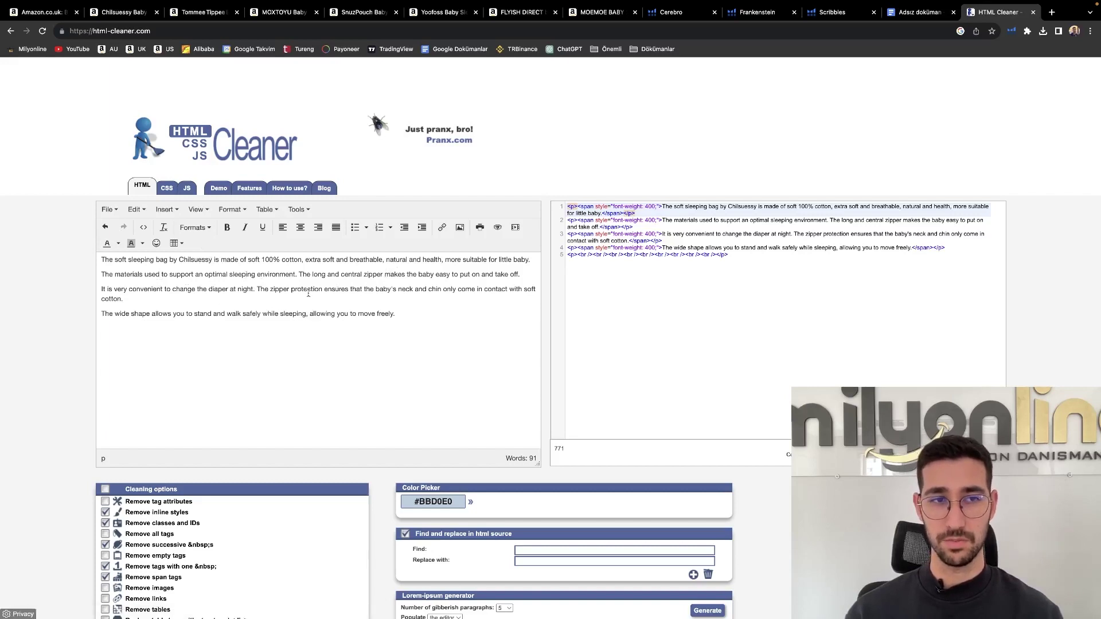
{"action": "left_click_drag", "start_coordinate": [747, 268], "coordinate": [565, 205]}
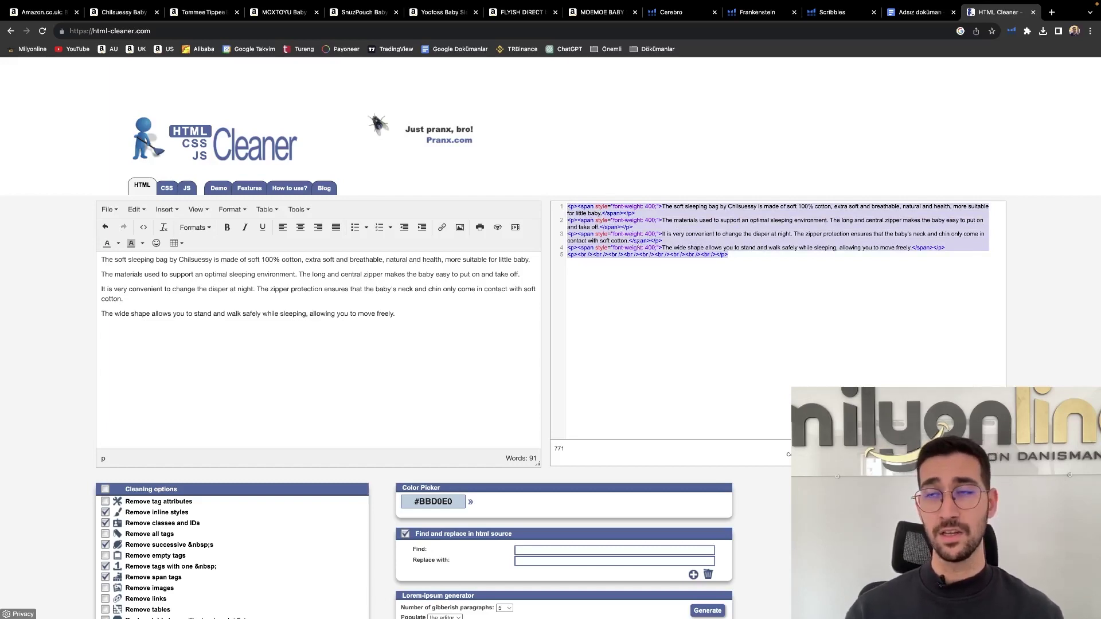
Open Amazon UK Seller Central in a new tab and start adding a product not sold on Amazon
{"action": "left_click", "coordinate": [1052, 12]}
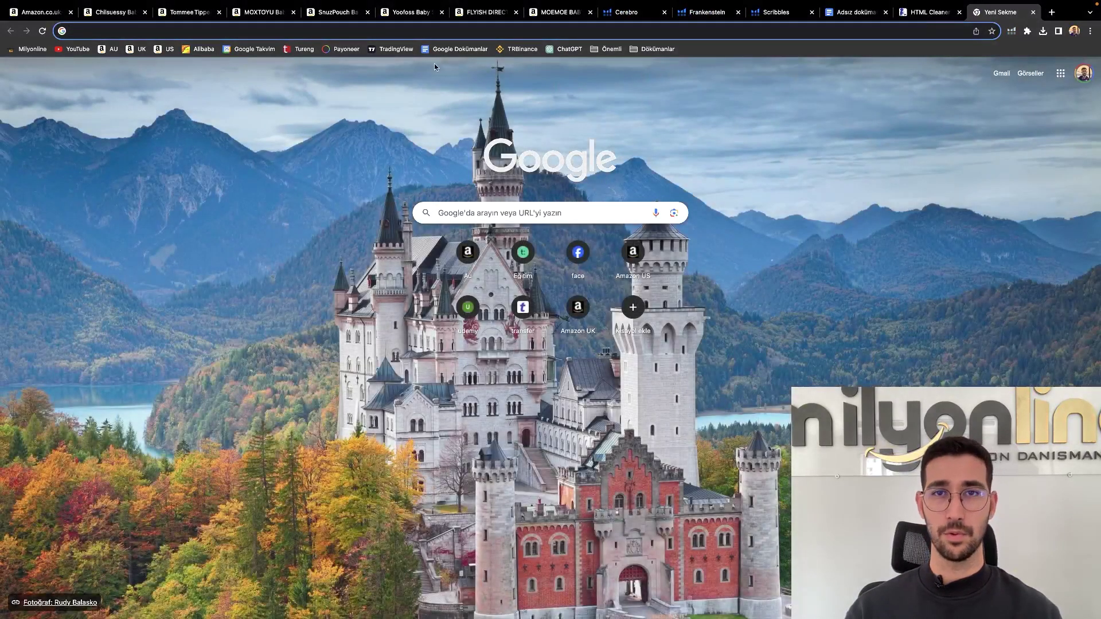
{"action": "left_click", "coordinate": [577, 307]}
{"action": "left_click", "coordinate": [13, 69]}
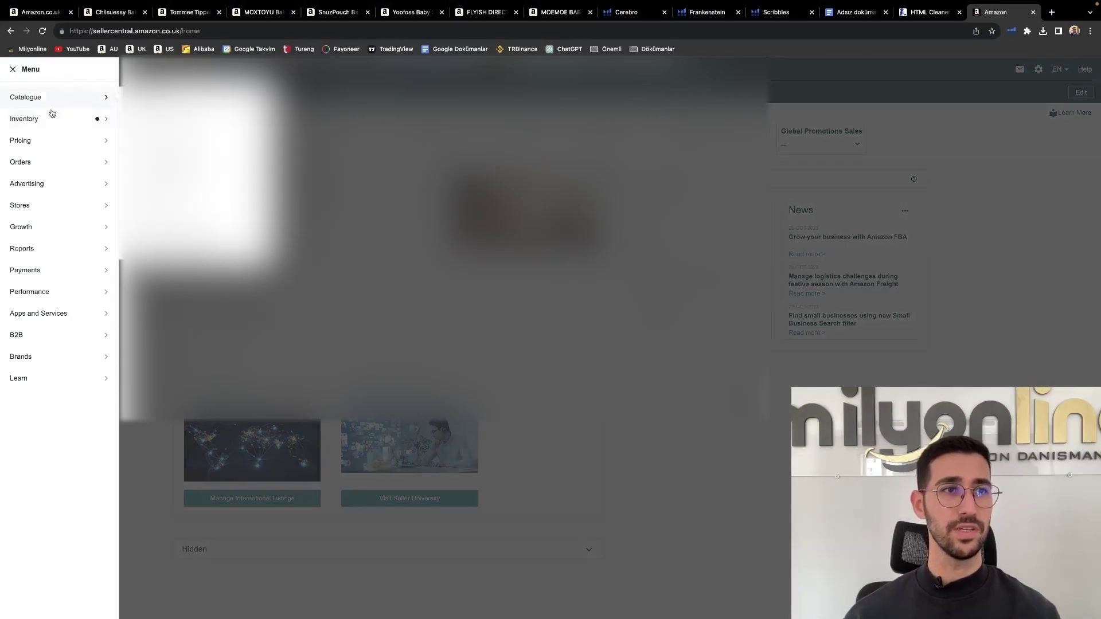
{"action": "mouse_move", "coordinate": [57, 104]}
{"action": "left_click", "coordinate": [131, 98]}
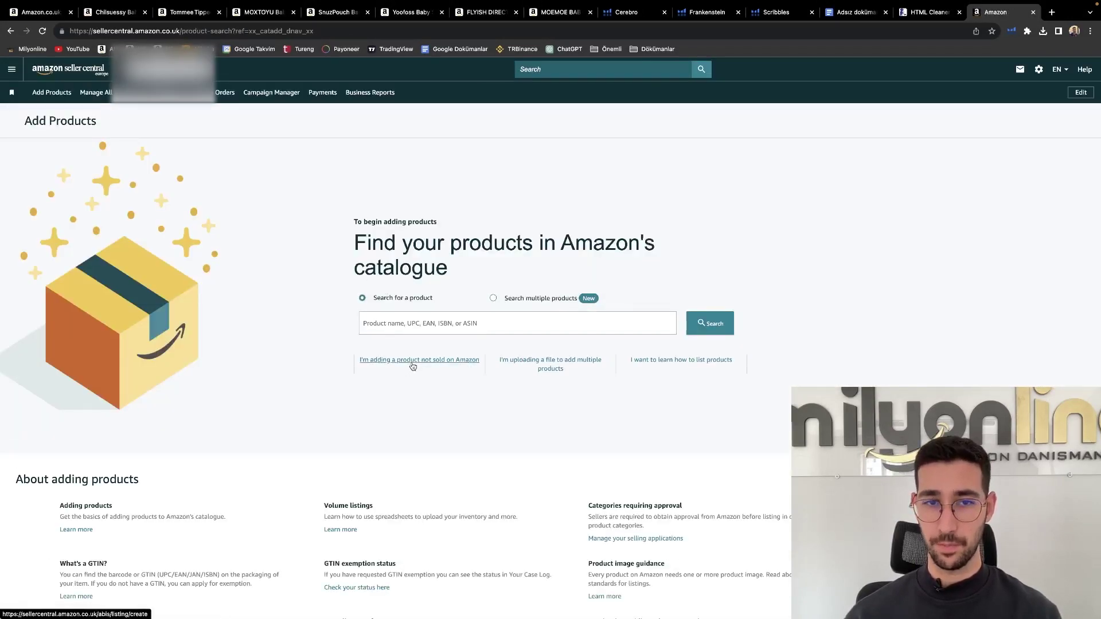
{"action": "left_click", "coordinate": [413, 365]}
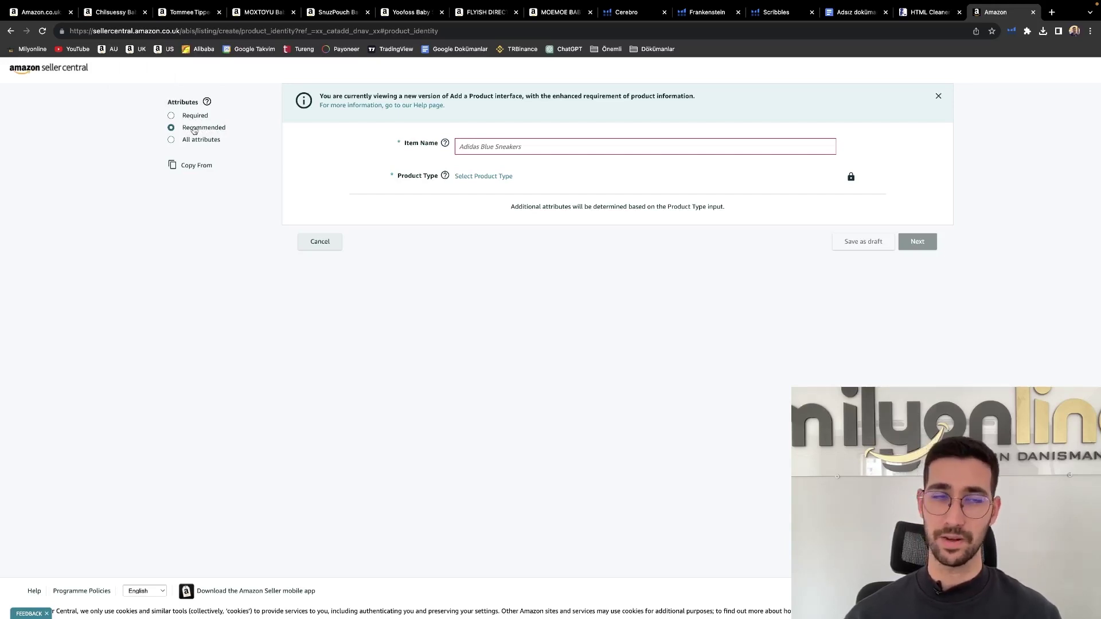
Try the Required and All attributes options and return the attribute view to Recommended
{"action": "left_click", "coordinate": [174, 118]}
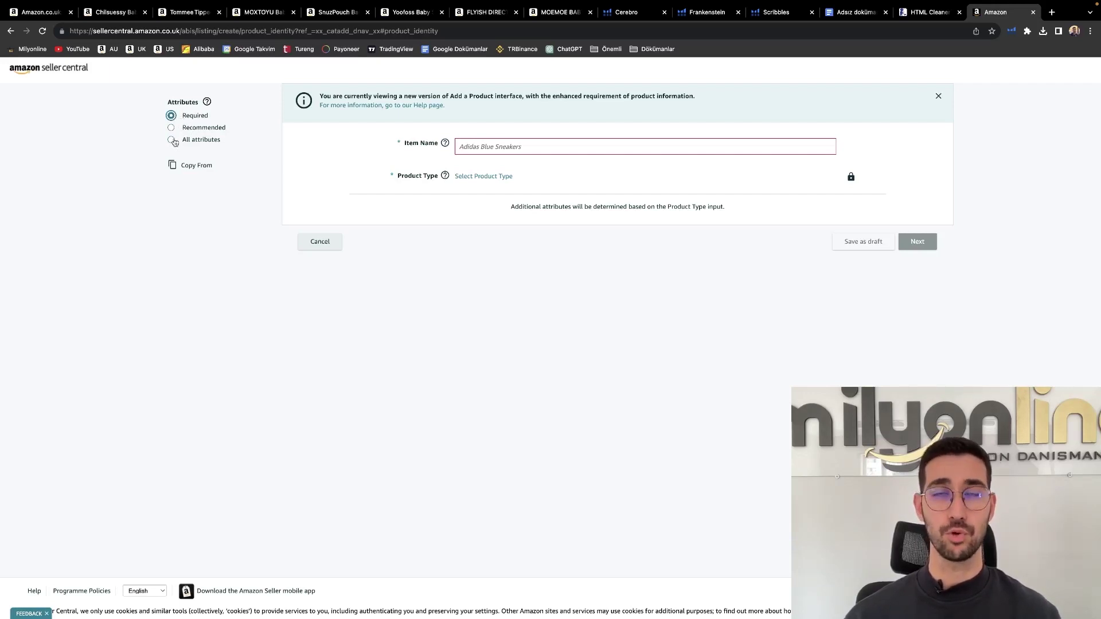
{"action": "left_click", "coordinate": [174, 141]}
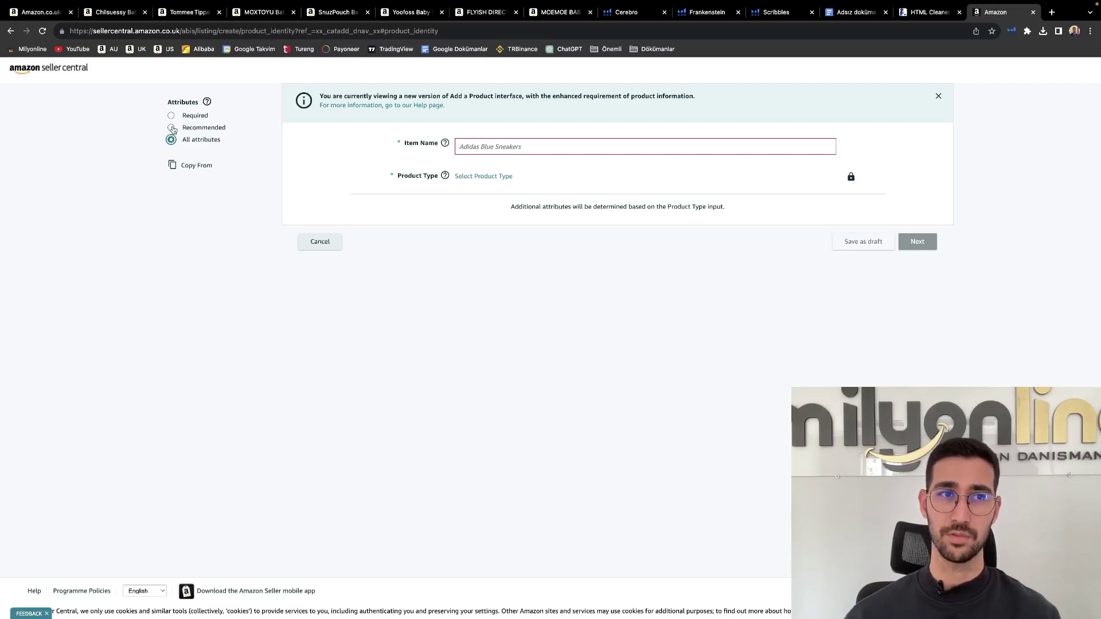
{"action": "left_click", "coordinate": [173, 128]}
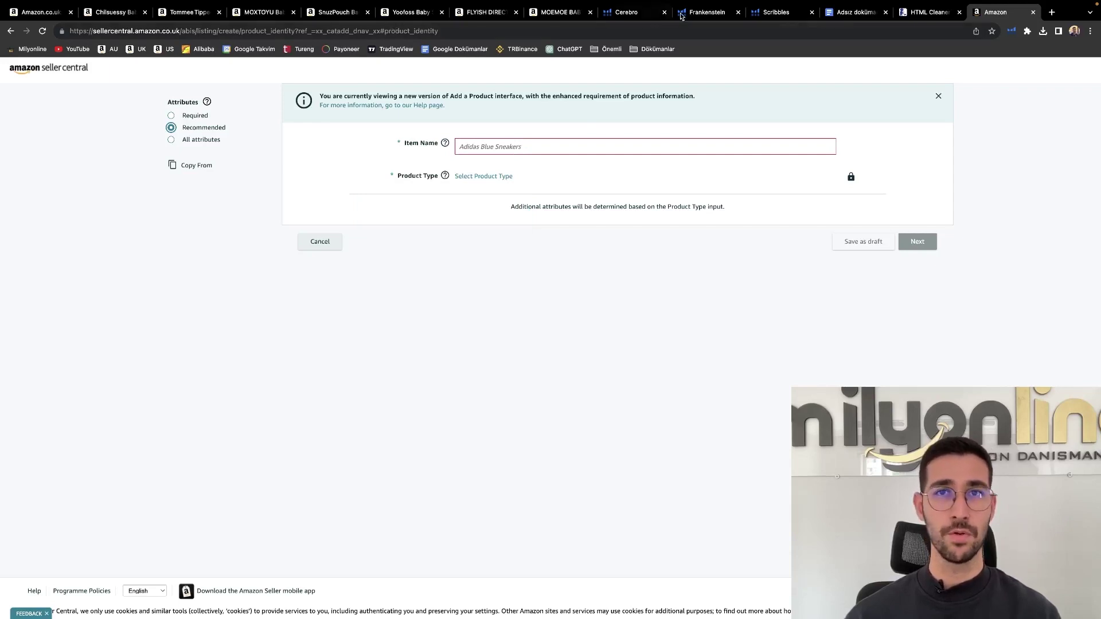
Copy the baby sleeping bag title from Helium 10 Scribbles and paste it as the Item Name of the new Amazon listing
{"action": "left_click", "coordinate": [777, 12]}
{"action": "left_click", "coordinate": [545, 214]}
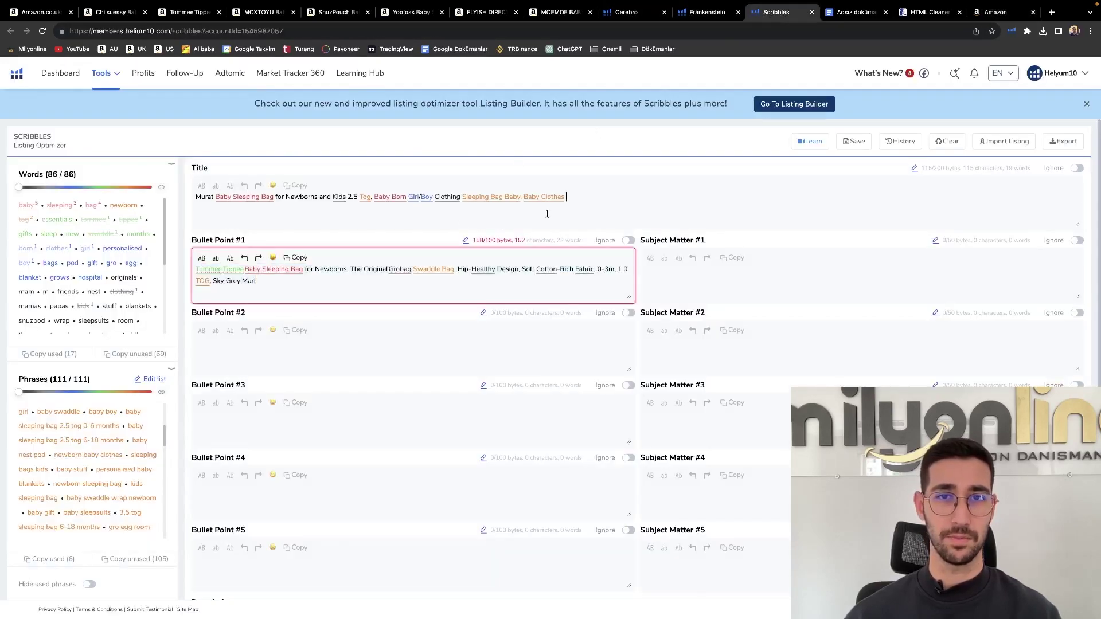
{"action": "key", "text": "ctrl+a"}
{"action": "key", "text": "ctrl+c"}
{"action": "left_click", "coordinate": [1003, 14]}
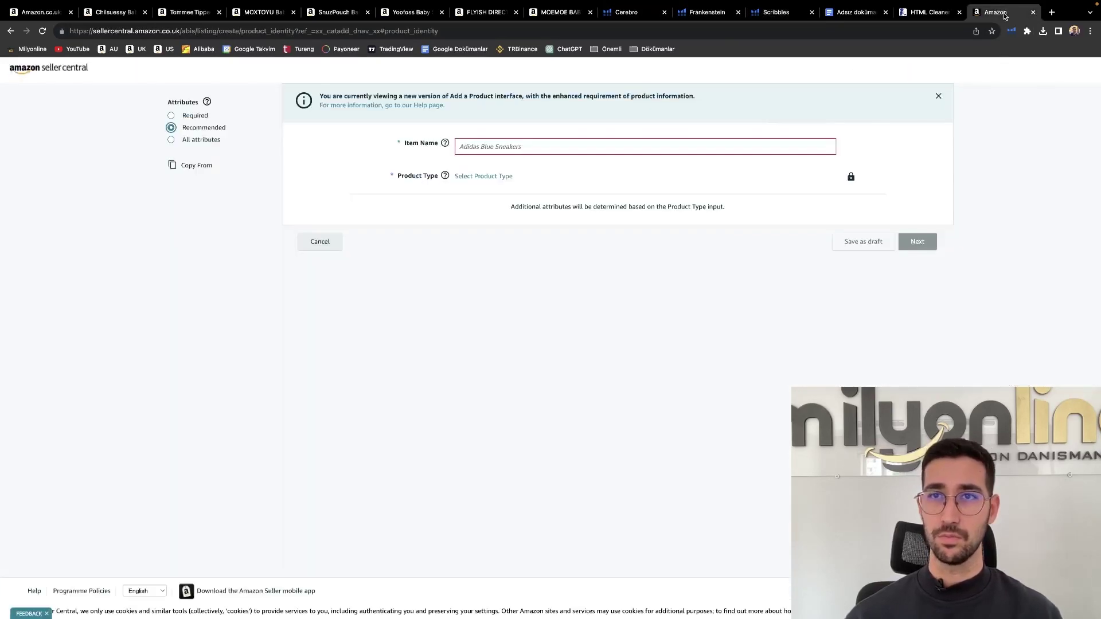
{"action": "left_click", "coordinate": [483, 148]}
{"action": "key", "text": "ctrl+v"}
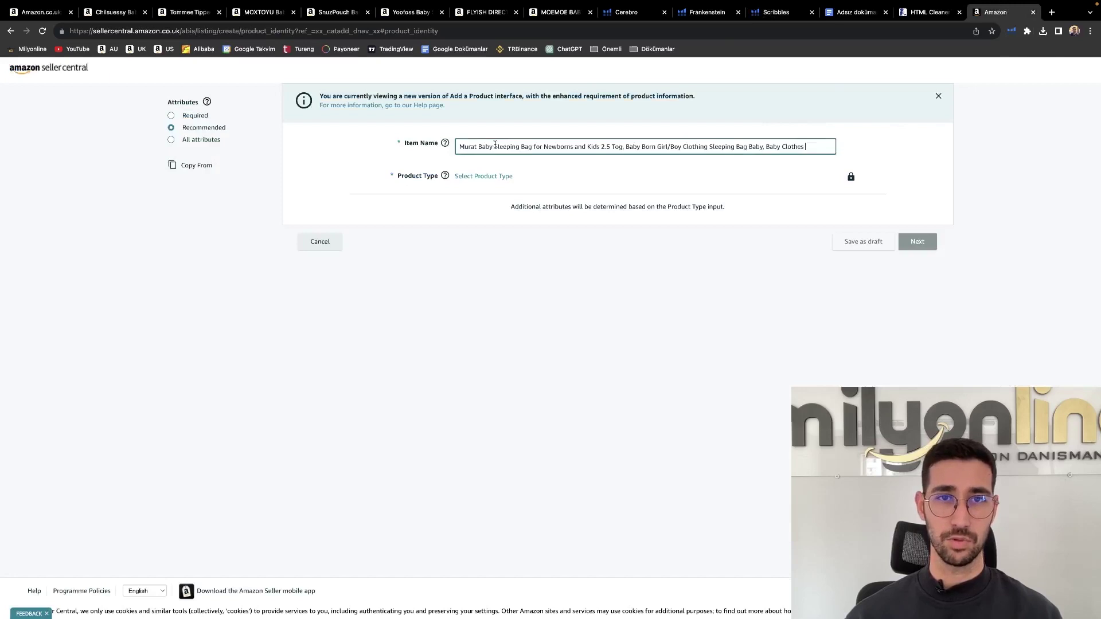
Open the product type selection and look up the Best Sellers Rank category on the MOXTOYU competitor listing
{"action": "left_click", "coordinate": [492, 178]}
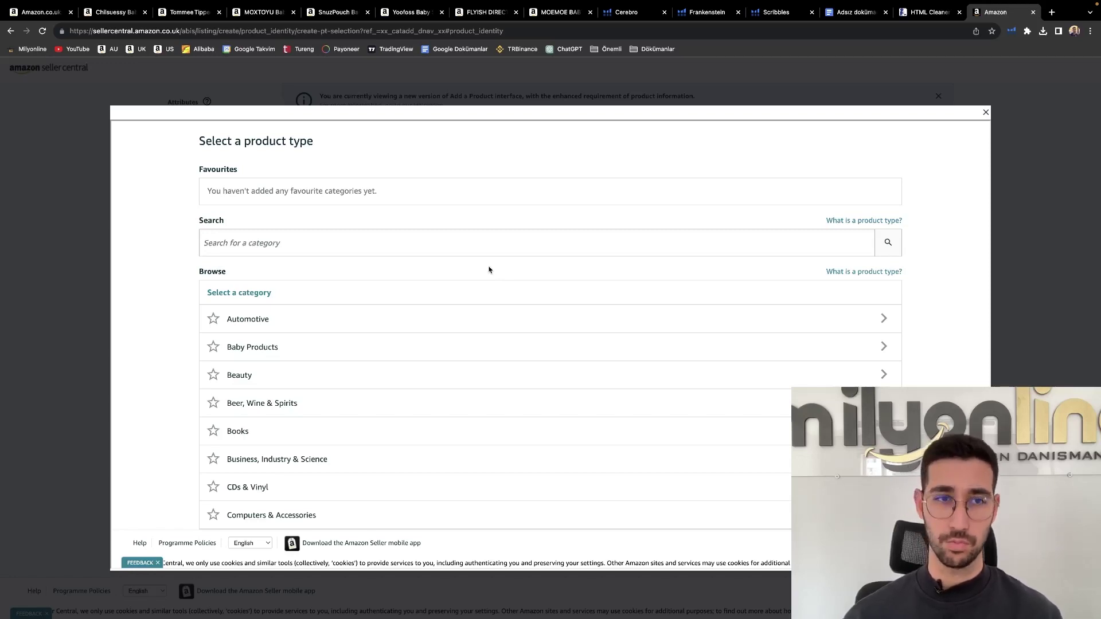
{"action": "left_click", "coordinate": [262, 13]}
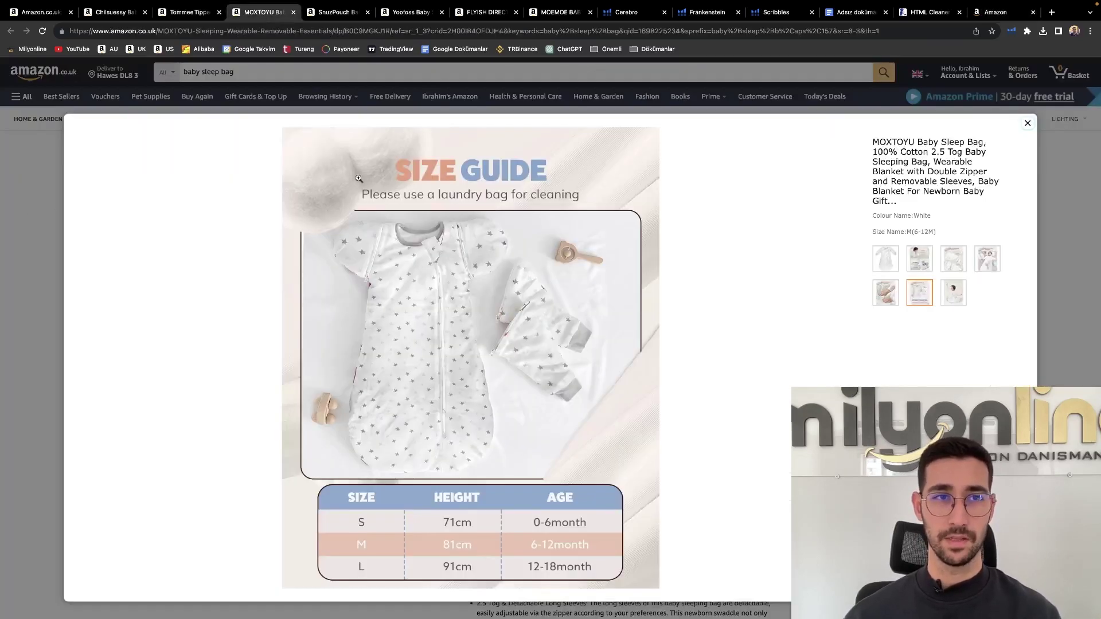
{"action": "left_click", "coordinate": [16, 217]}
{"action": "scroll", "coordinate": [31, 221], "scroll_direction": "down", "scroll_amount": 15}
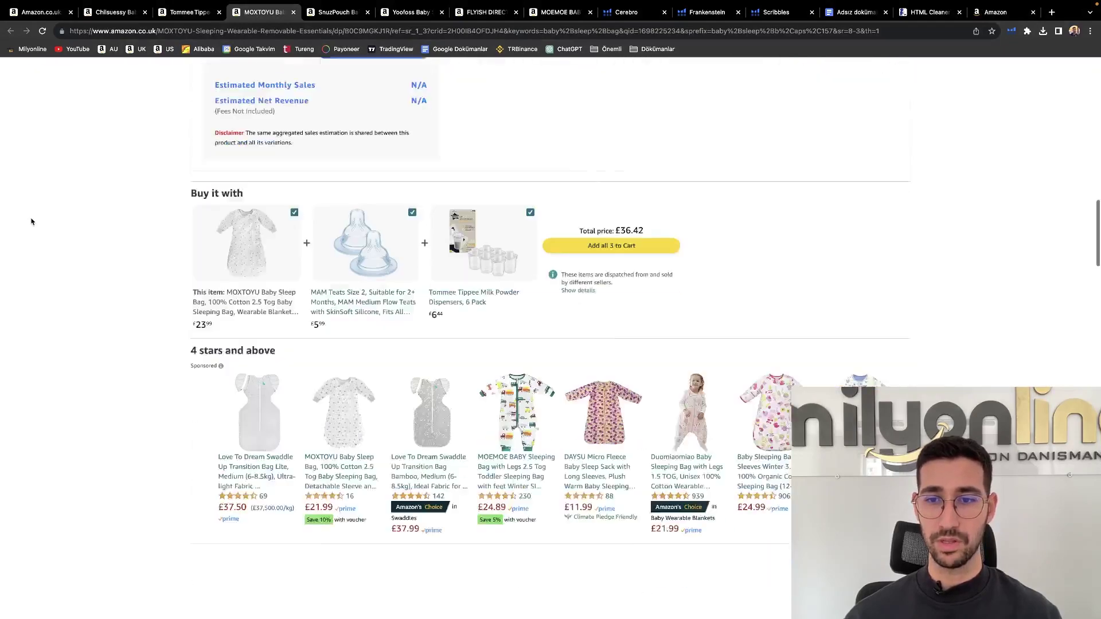
{"action": "scroll", "coordinate": [31, 221], "scroll_direction": "down", "scroll_amount": 20}
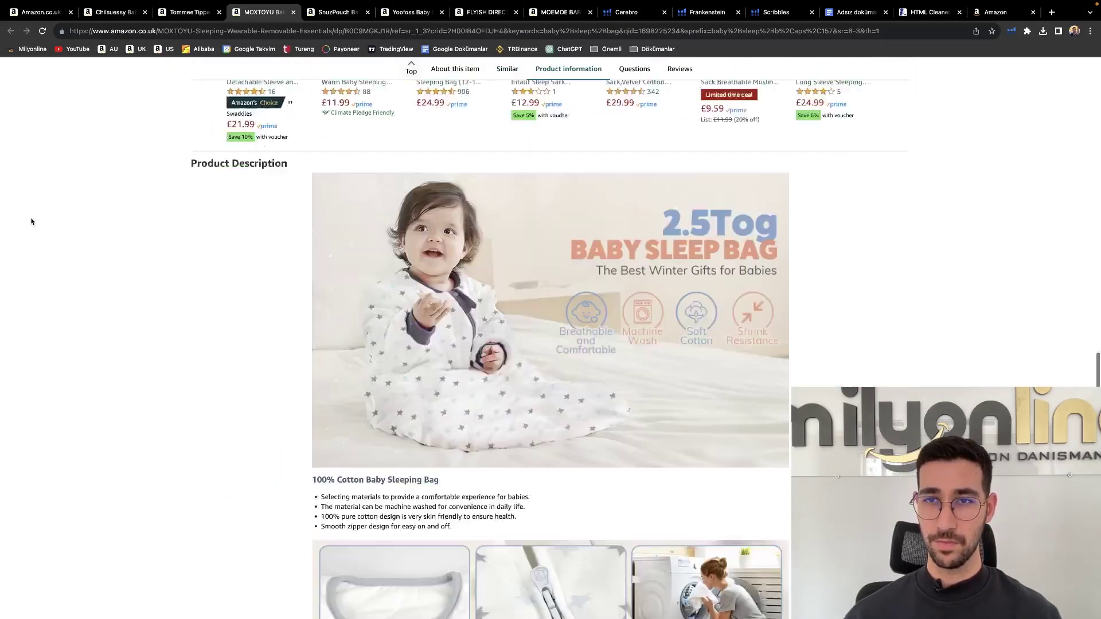
{"action": "scroll", "coordinate": [31, 221], "scroll_direction": "up", "scroll_amount": 6}
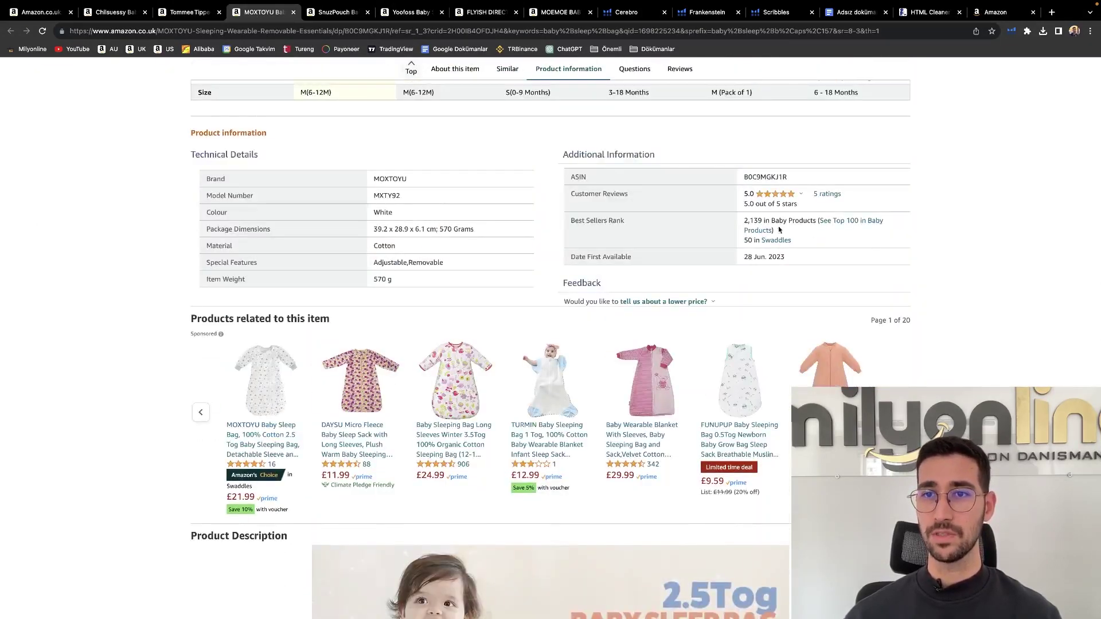
Look up the Best Sellers Rank category in the product information of the SnuzPouch listing
{"action": "left_click", "coordinate": [332, 12]}
{"action": "scroll", "coordinate": [551, 230], "scroll_direction": "down", "scroll_amount": 5}
{"action": "scroll", "coordinate": [686, 346], "scroll_direction": "down", "scroll_amount": 20}
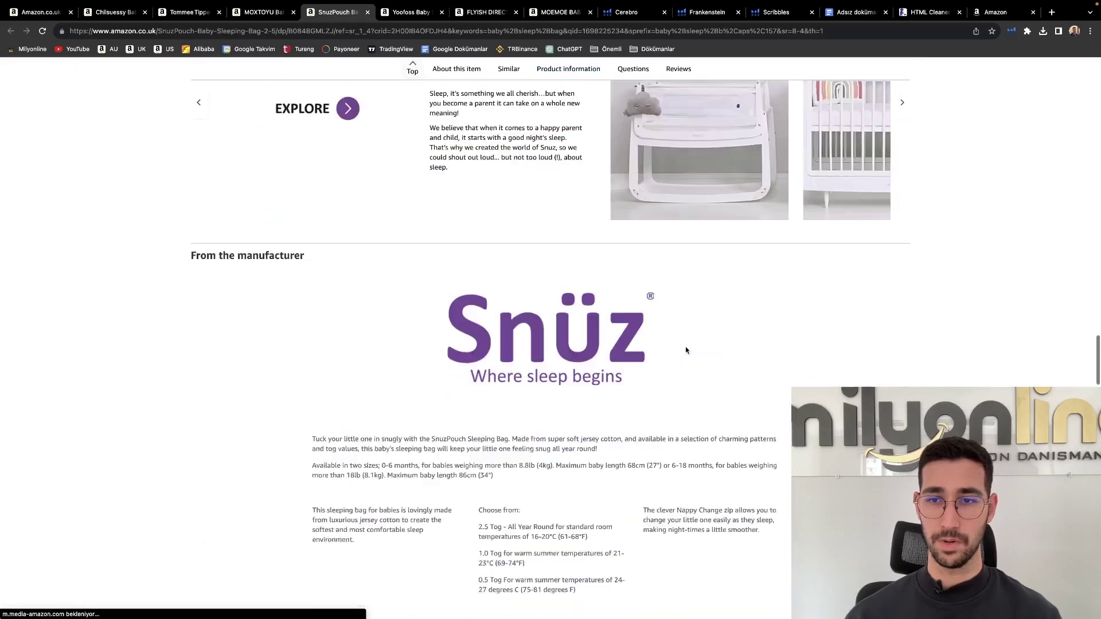
{"action": "scroll", "coordinate": [686, 350], "scroll_direction": "down", "scroll_amount": 5}
{"action": "scroll", "coordinate": [685, 350], "scroll_direction": "up", "scroll_amount": 20}
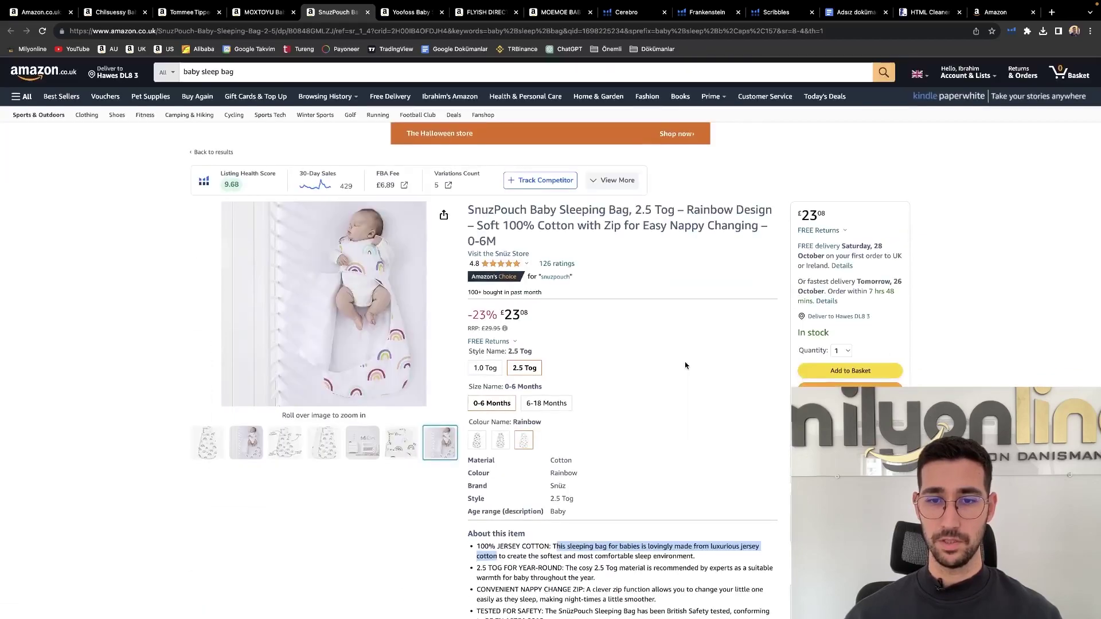
{"action": "scroll", "coordinate": [686, 356], "scroll_direction": "down", "scroll_amount": 15}
{"action": "scroll", "coordinate": [686, 365], "scroll_direction": "down", "scroll_amount": 15}
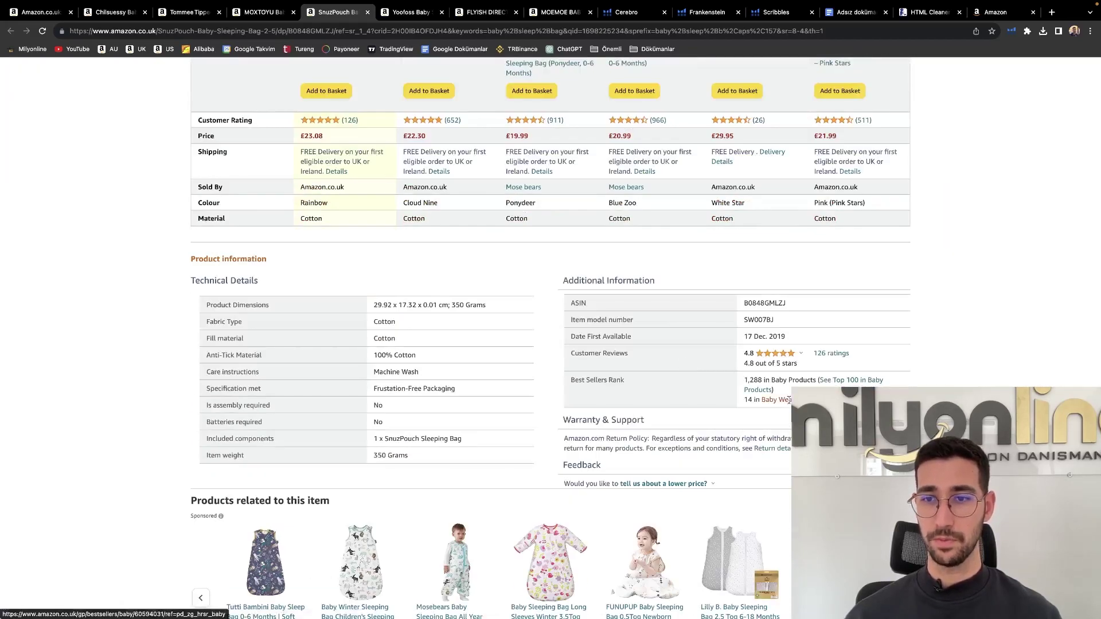
Check the product information of the Yoofoss and FLYISH DIRECT listings for their Best Sellers Rank categories
{"action": "left_click", "coordinate": [396, 12]}
{"action": "scroll", "coordinate": [551, 373], "scroll_direction": "down", "scroll_amount": 20}
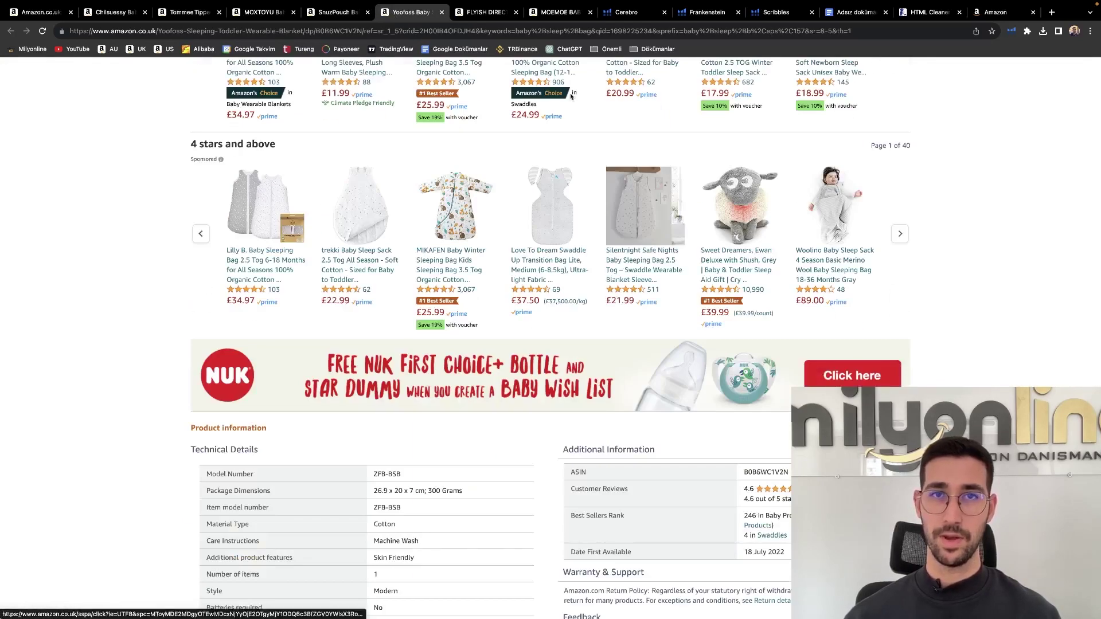
{"action": "left_click", "coordinate": [487, 12]}
{"action": "scroll", "coordinate": [721, 292], "scroll_direction": "down", "scroll_amount": 1}
{"action": "scroll", "coordinate": [721, 292], "scroll_direction": "up", "scroll_amount": 15}
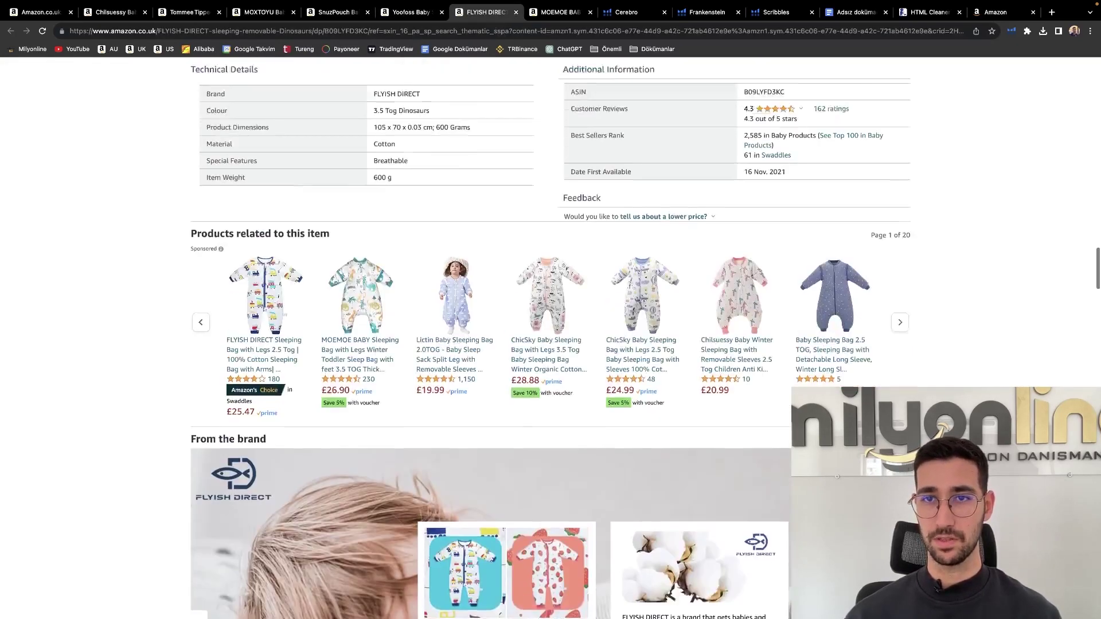
{"action": "scroll", "coordinate": [721, 292], "scroll_direction": "down", "scroll_amount": 4}
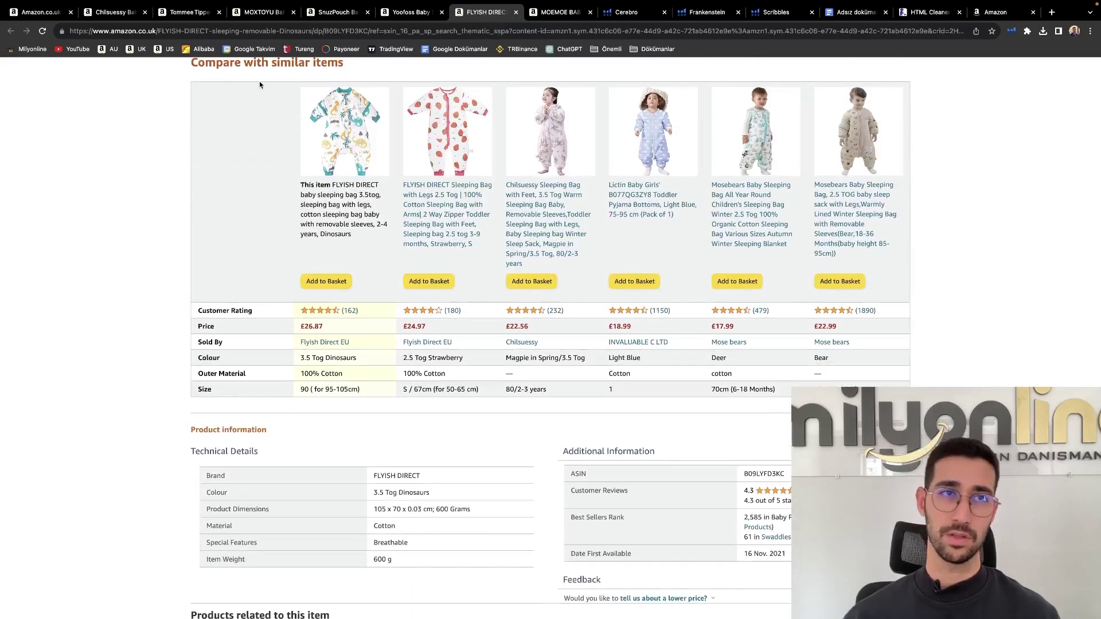
Check the Best Sellers Rank category on the Tommee Tippee listing and compare it with the SnuzPouch listing
{"action": "left_click", "coordinate": [190, 12]}
{"action": "scroll", "coordinate": [550, 338], "scroll_direction": "down", "scroll_amount": 20}
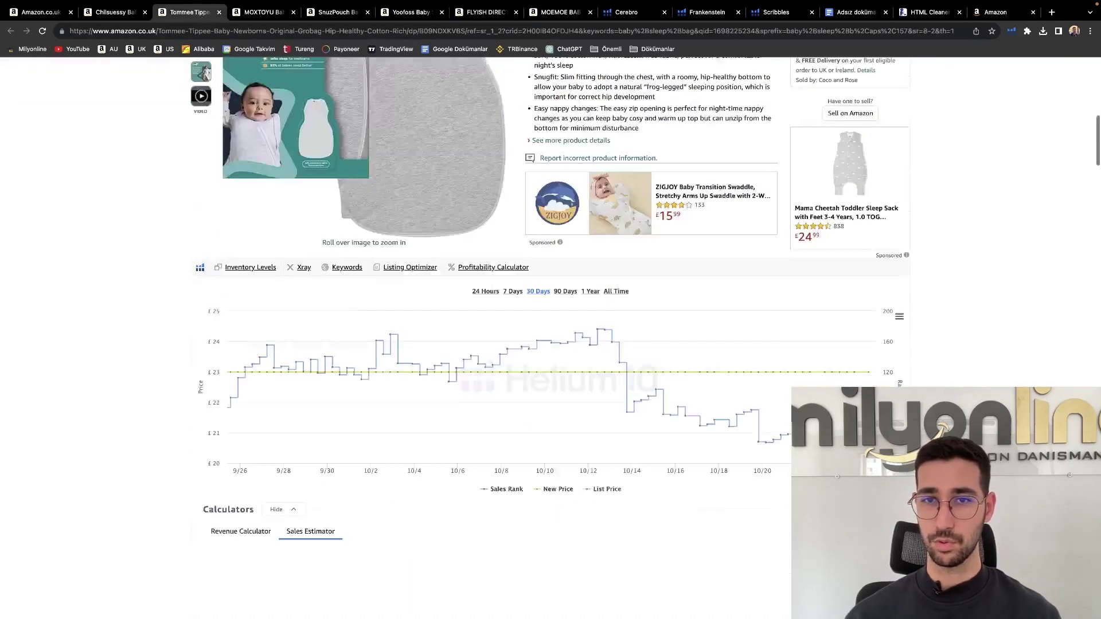
{"action": "scroll", "coordinate": [551, 338], "scroll_direction": "down", "scroll_amount": 1}
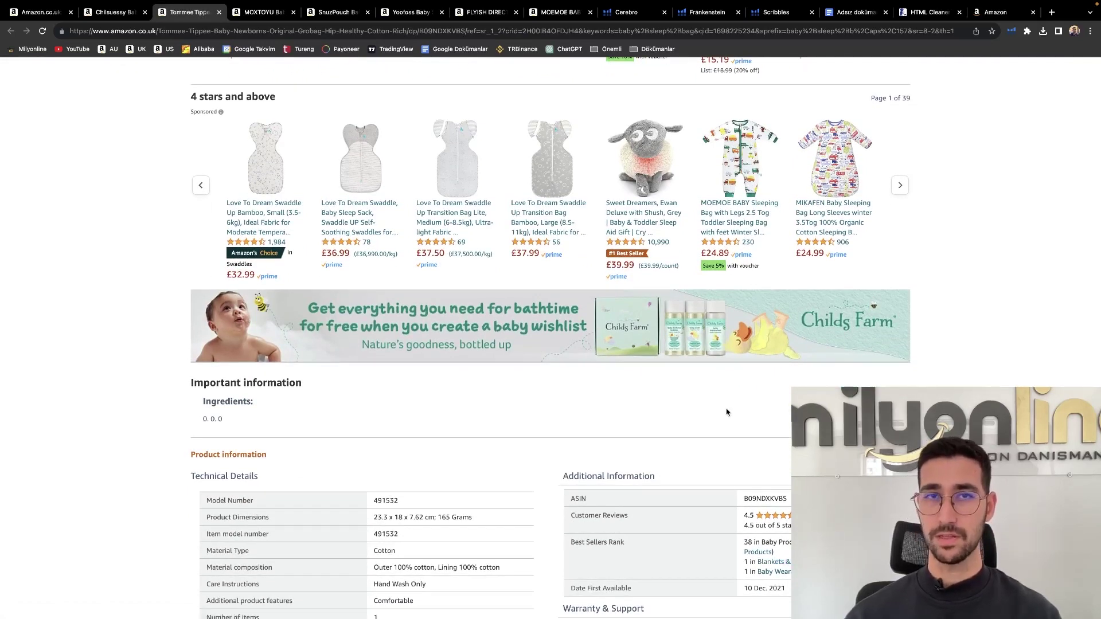
{"action": "left_click", "coordinate": [335, 12]}
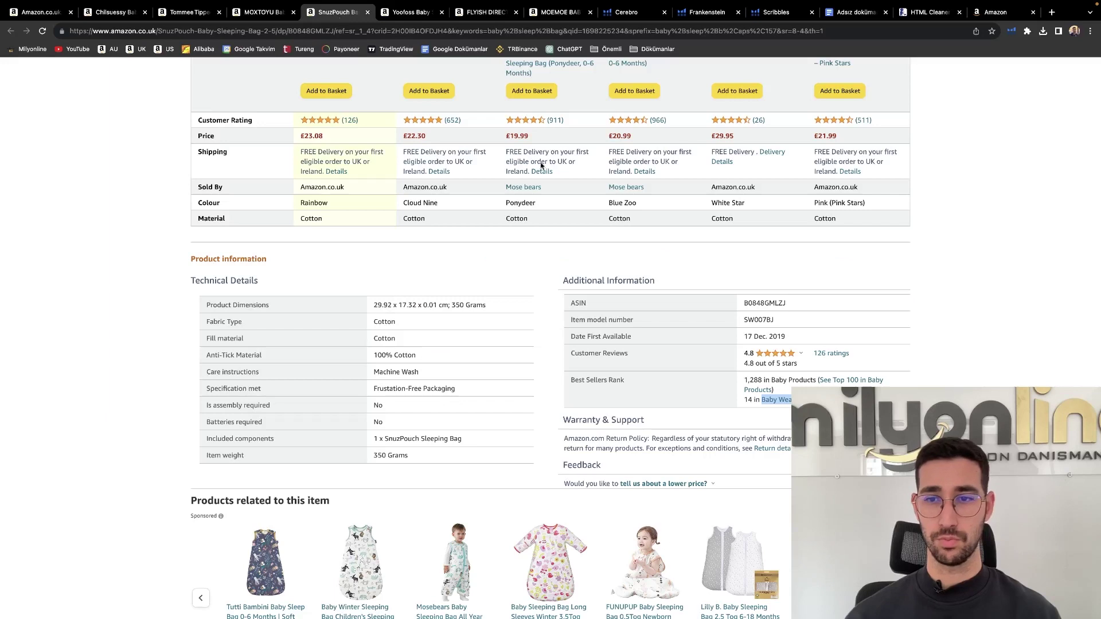
Search the Seller Central product types for "Swaddles", the subcategory named in the MOXTOYU listing's Best Sellers Rank
{"action": "left_click", "coordinate": [282, 14]}
{"action": "left_click_drag", "start_coordinate": [805, 243], "coordinate": [764, 240]}
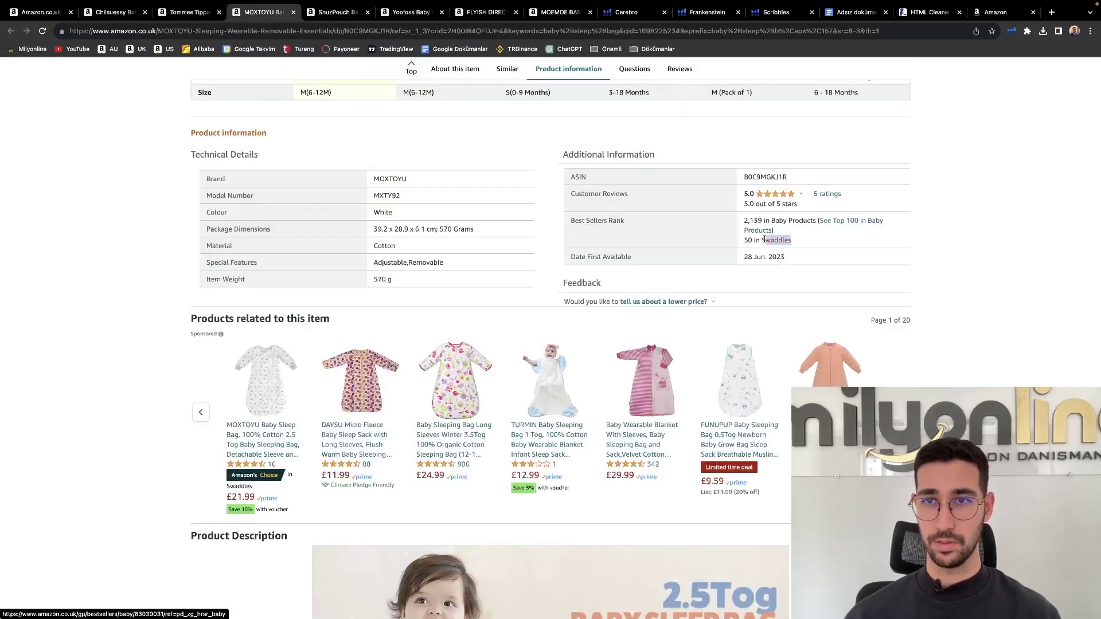
{"action": "left_click", "coordinate": [999, 12]}
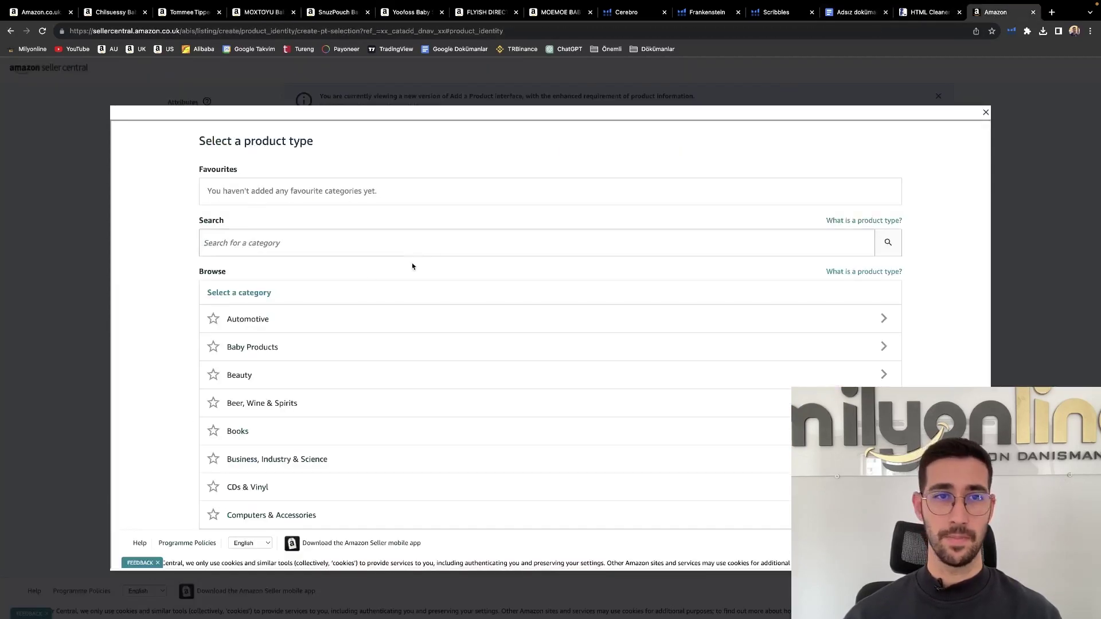
{"action": "left_click", "coordinate": [333, 237]}
{"action": "type", "text": "Swaddles"}
{"action": "left_click", "coordinate": [886, 250]}
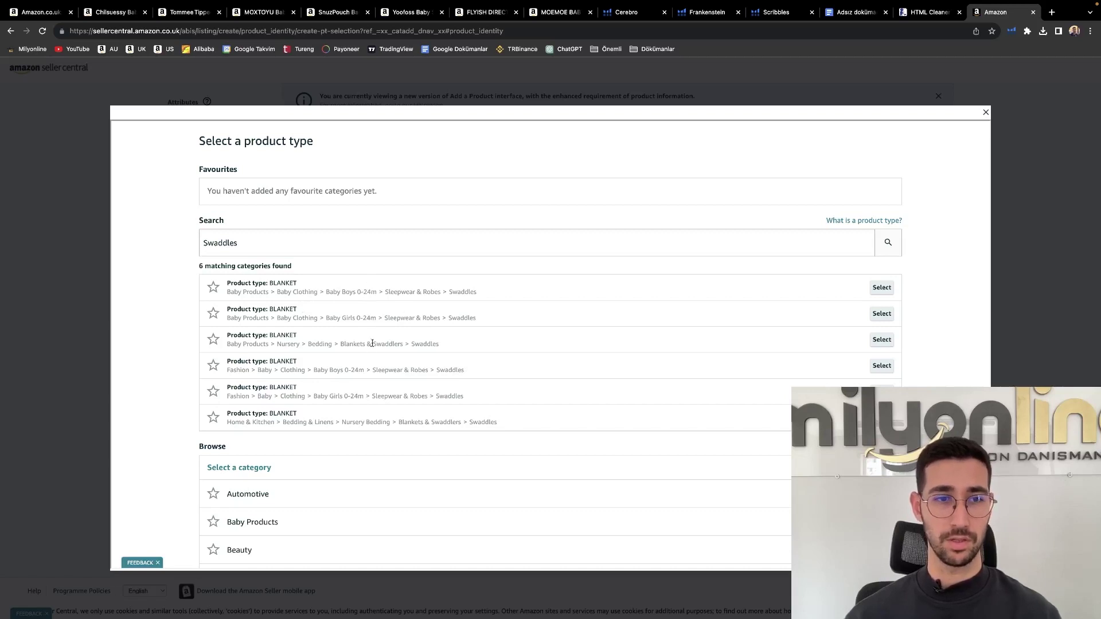
Check the Swaddles category path from the MOXTOYU listing's Best Sellers Rank and select the matching BLANKET product type under Baby Products > Nursery > Bedding
{"action": "scroll", "coordinate": [372, 343], "scroll_direction": "down", "scroll_amount": 1}
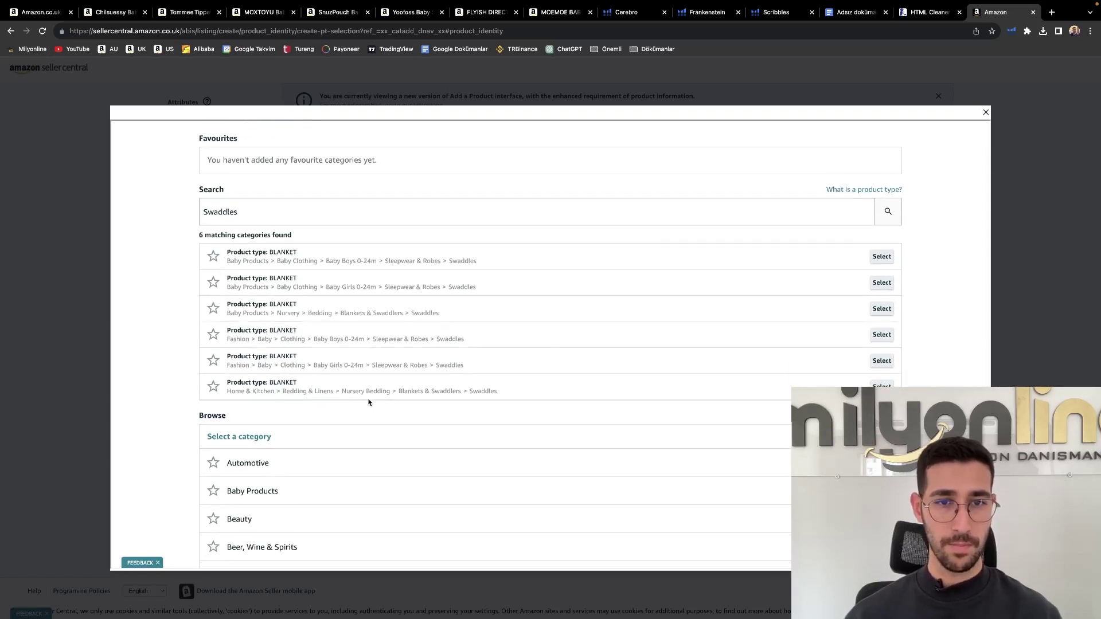
{"action": "scroll", "coordinate": [417, 400], "scroll_direction": "down", "scroll_amount": 1}
{"action": "left_click", "coordinate": [258, 9]}
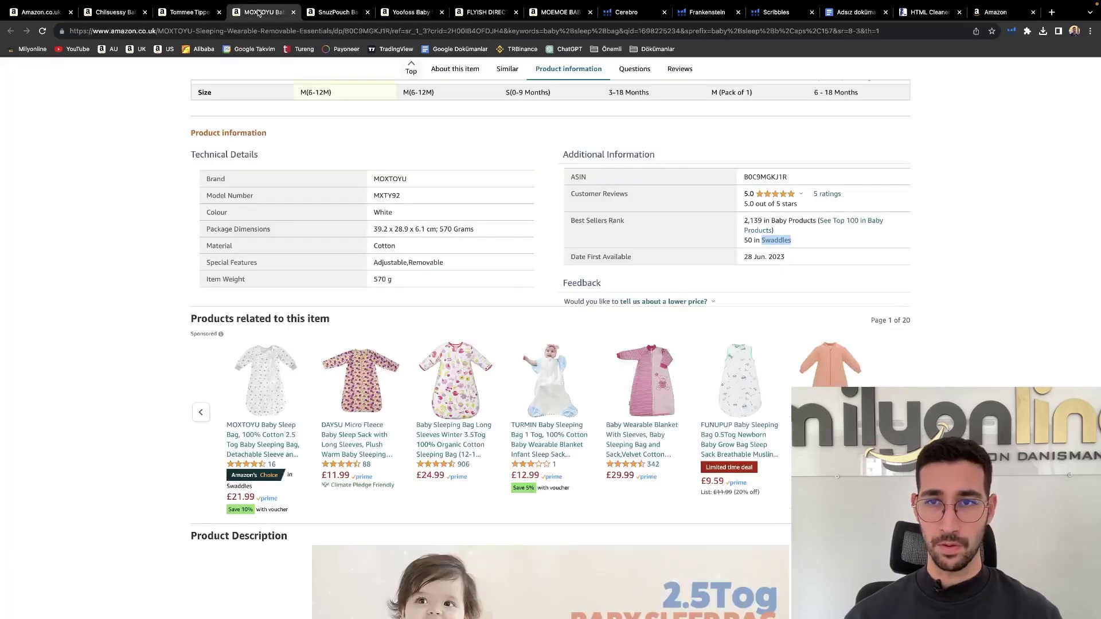
{"action": "left_click", "coordinate": [778, 240]}
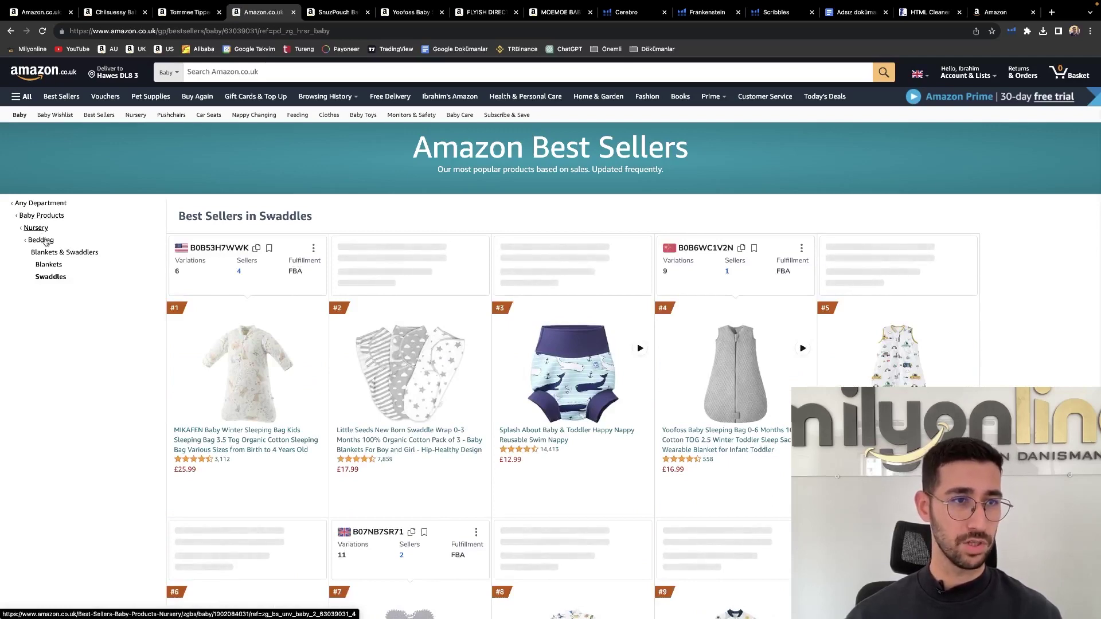
{"action": "key", "text": "ctrl+9"}
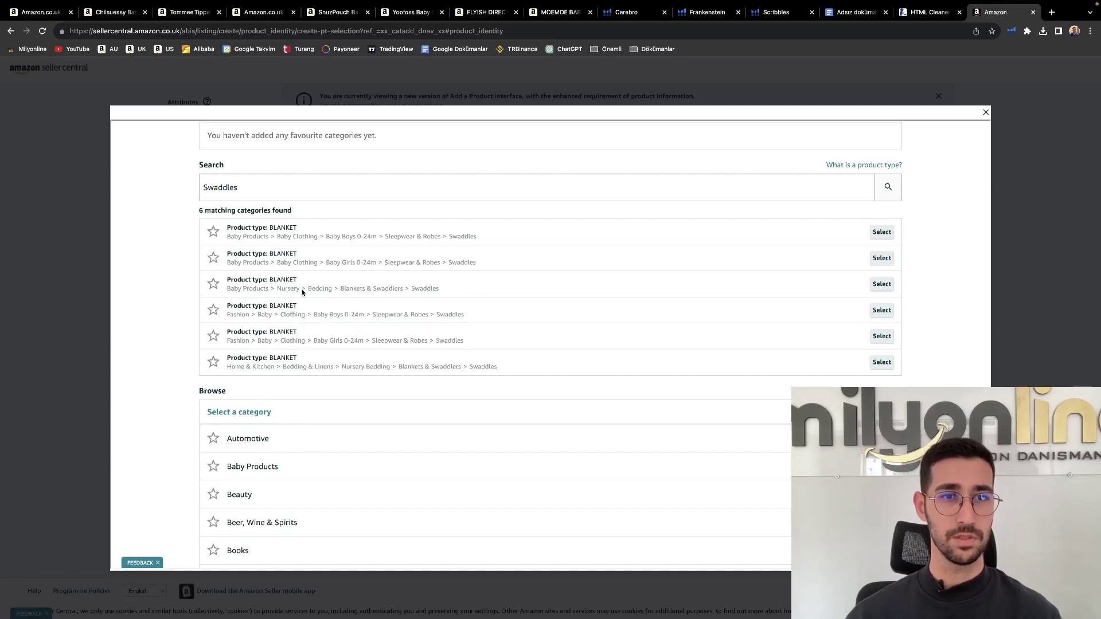
{"action": "left_click", "coordinate": [881, 284]}
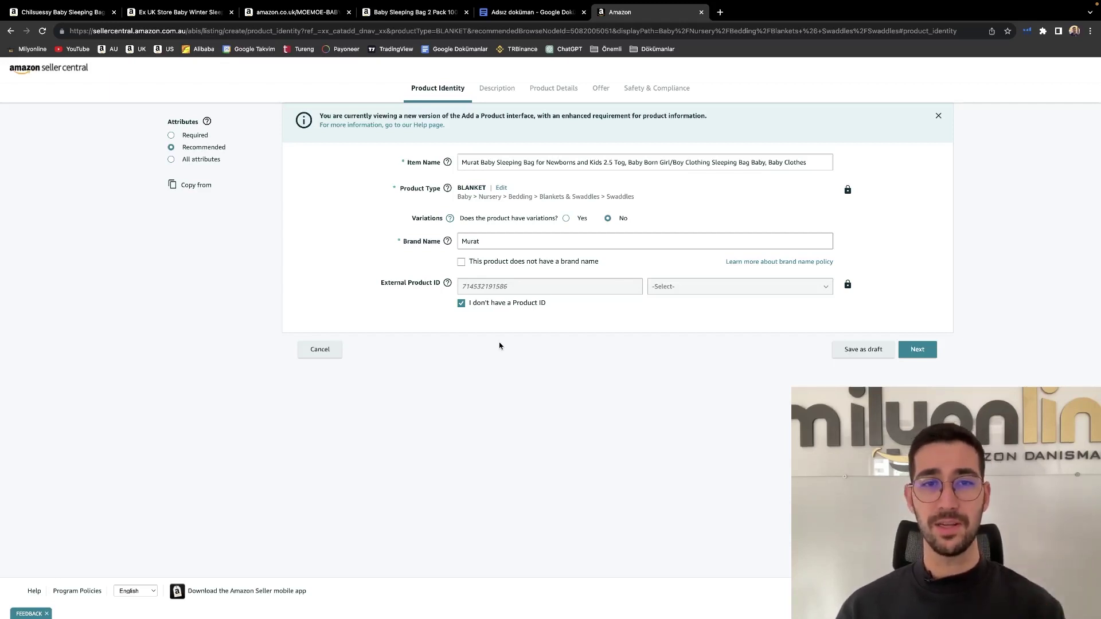
Mark the product as having no brand name and continue to the Description section of the listing
{"action": "left_click", "coordinate": [462, 263]}
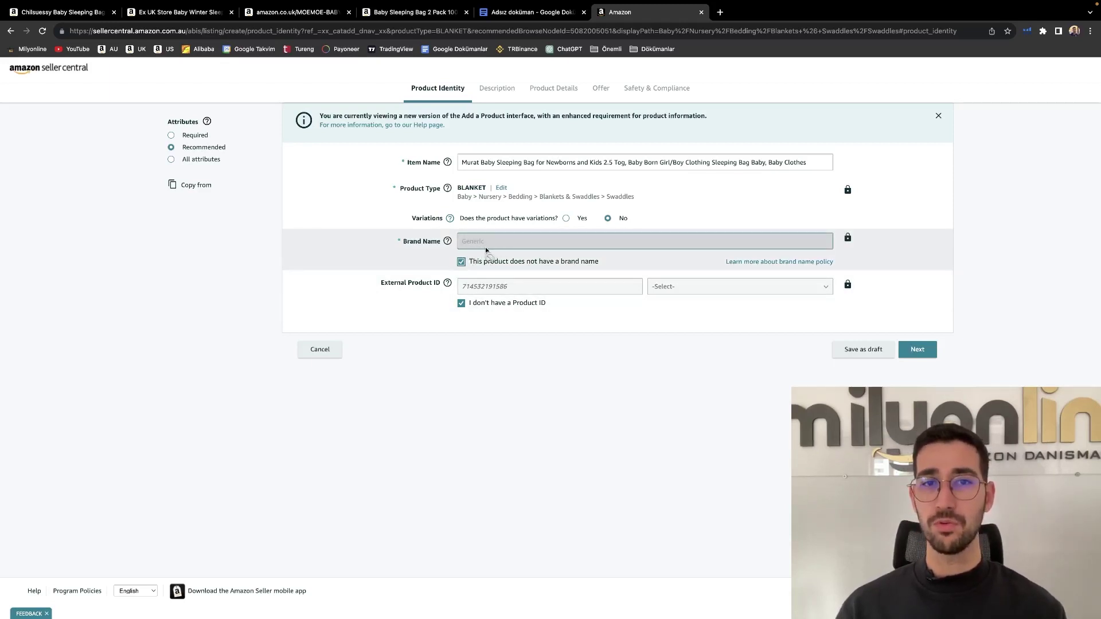
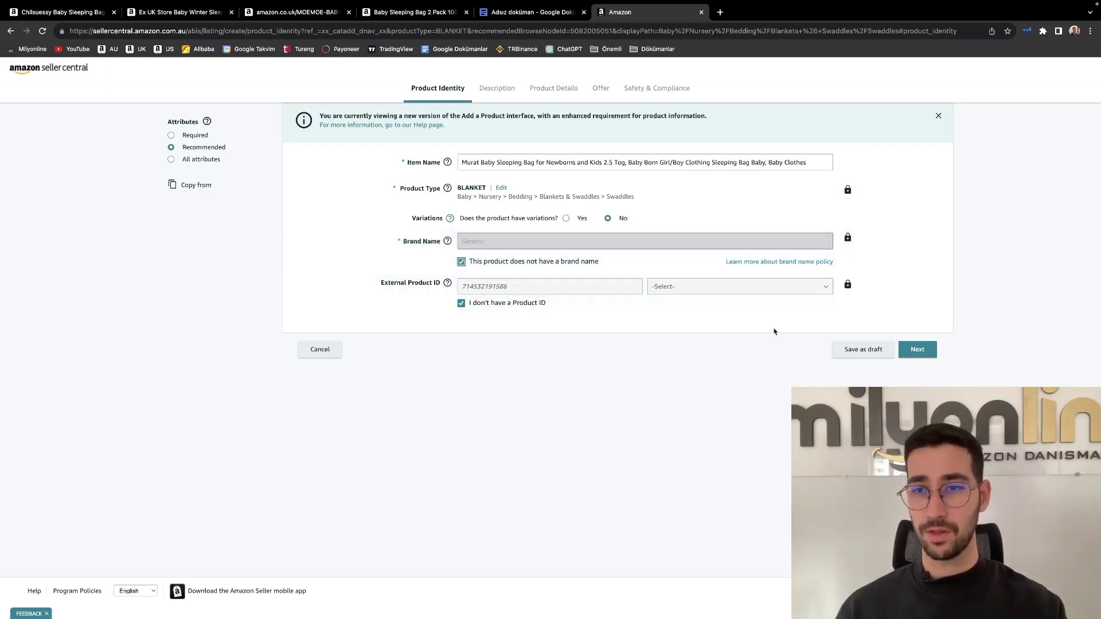
{"action": "left_click", "coordinate": [920, 350]}
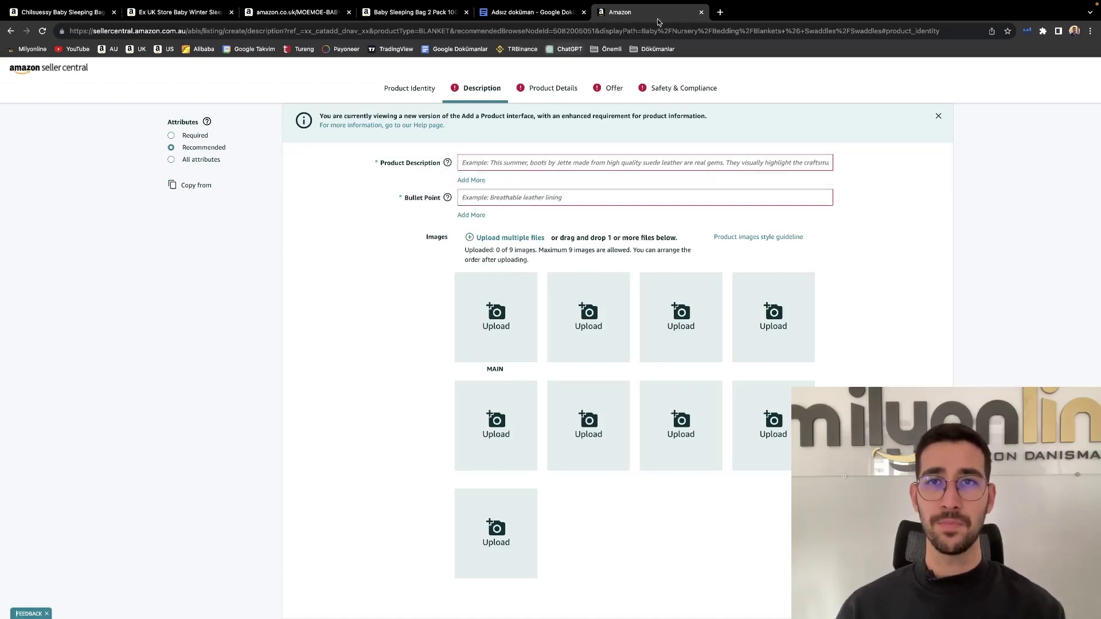
Open the HTML Cleaner website and paste the full product description from the Google Docs document into its visual editor
{"action": "left_click", "coordinate": [720, 12]}
{"action": "type", "text": "html"}
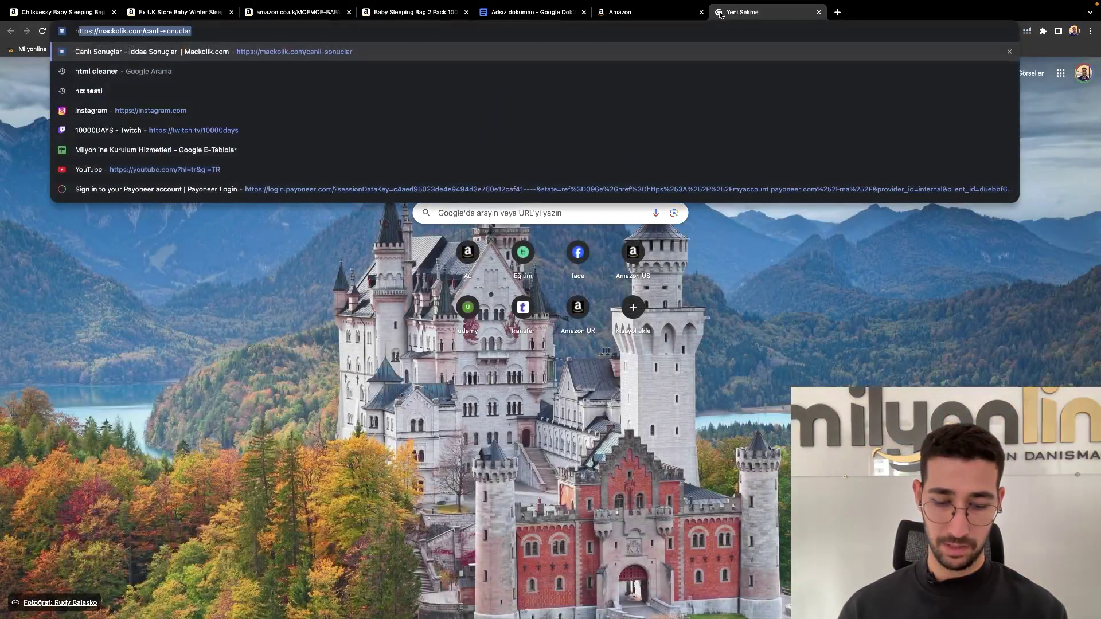
{"action": "key", "text": "Return"}
{"action": "left_click", "coordinate": [531, 12]}
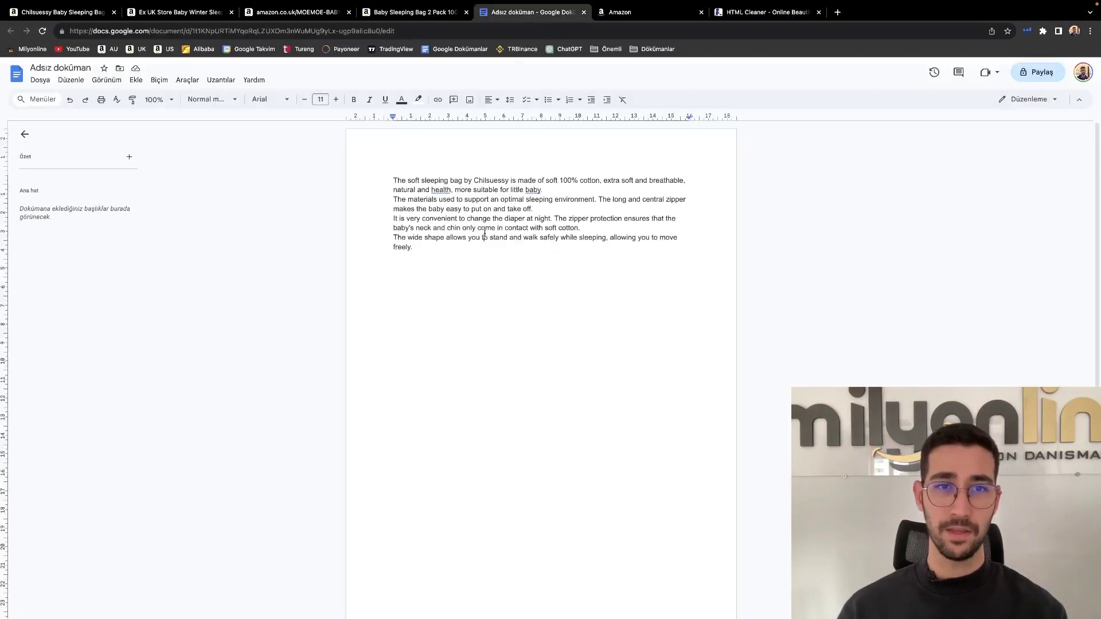
{"action": "key", "text": "ctrl+a"}
{"action": "key", "text": "ctrl+c"}
{"action": "left_click", "coordinate": [766, 12]}
{"action": "key", "text": "ctrl+v"}
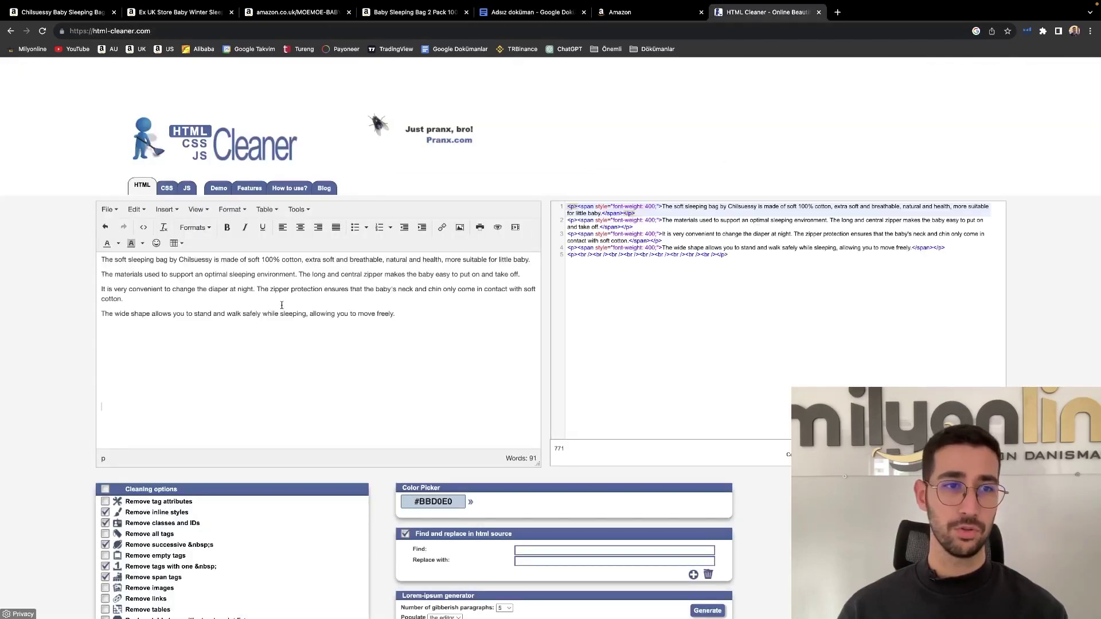
Copy the complete HTML code of the description from HTML Cleaner into the Product Description field in Seller Central
{"action": "left_click", "coordinate": [744, 258]}
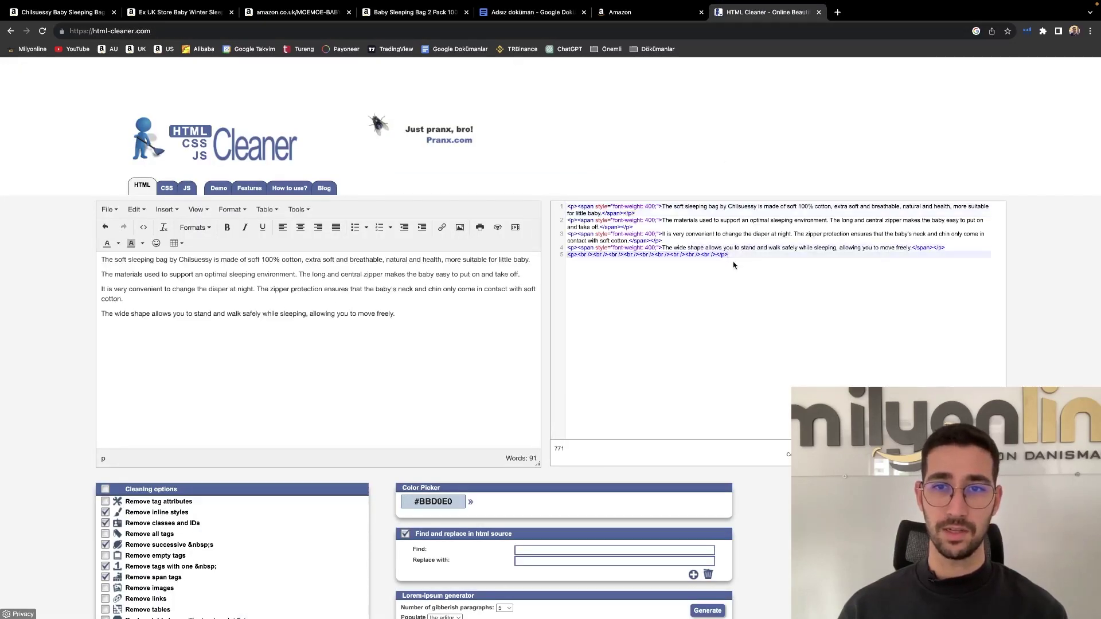
{"action": "left_click_drag", "start_coordinate": [647, 236], "coordinate": [566, 203]}
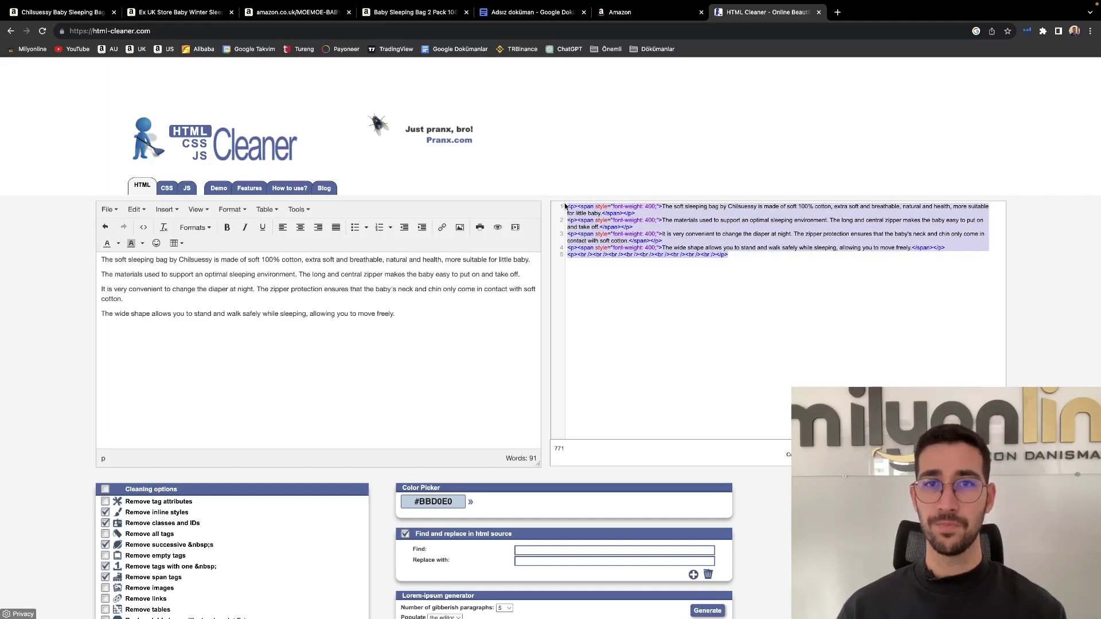
{"action": "left_click", "coordinate": [522, 15]}
{"action": "left_click", "coordinate": [631, 17]}
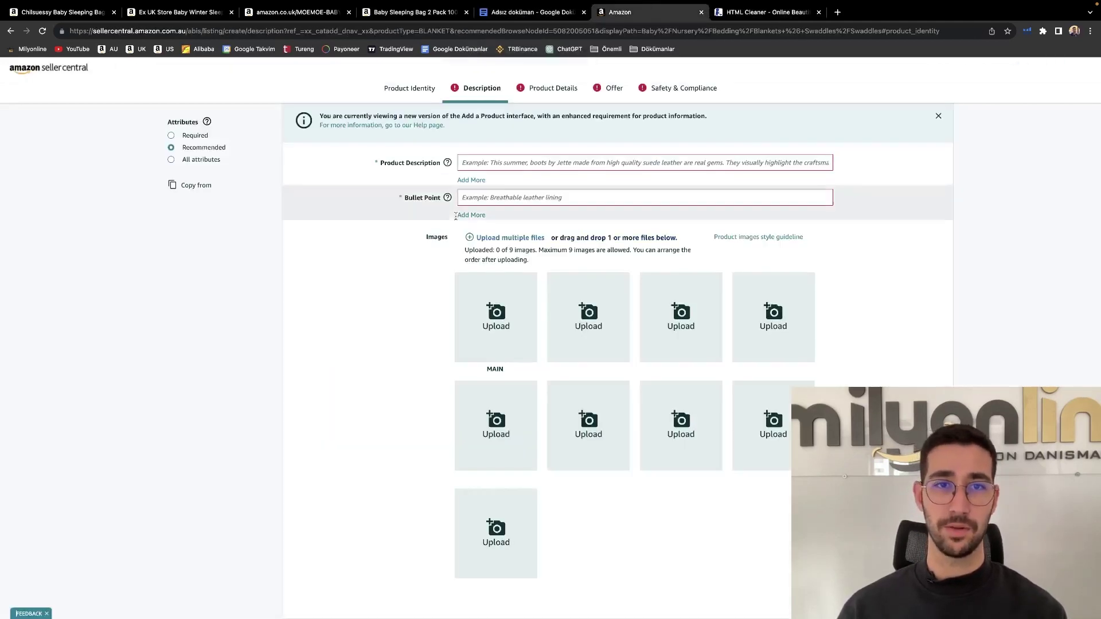
{"action": "left_click", "coordinate": [492, 162]}
{"action": "key", "text": "super+v"}
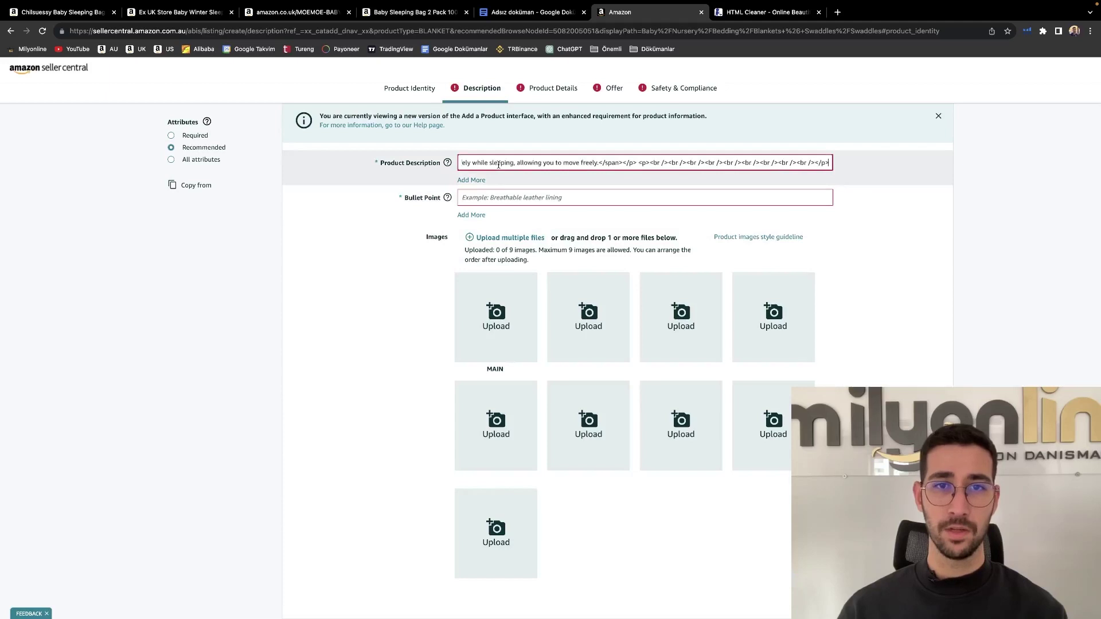
{"action": "left_click", "coordinate": [476, 200]}
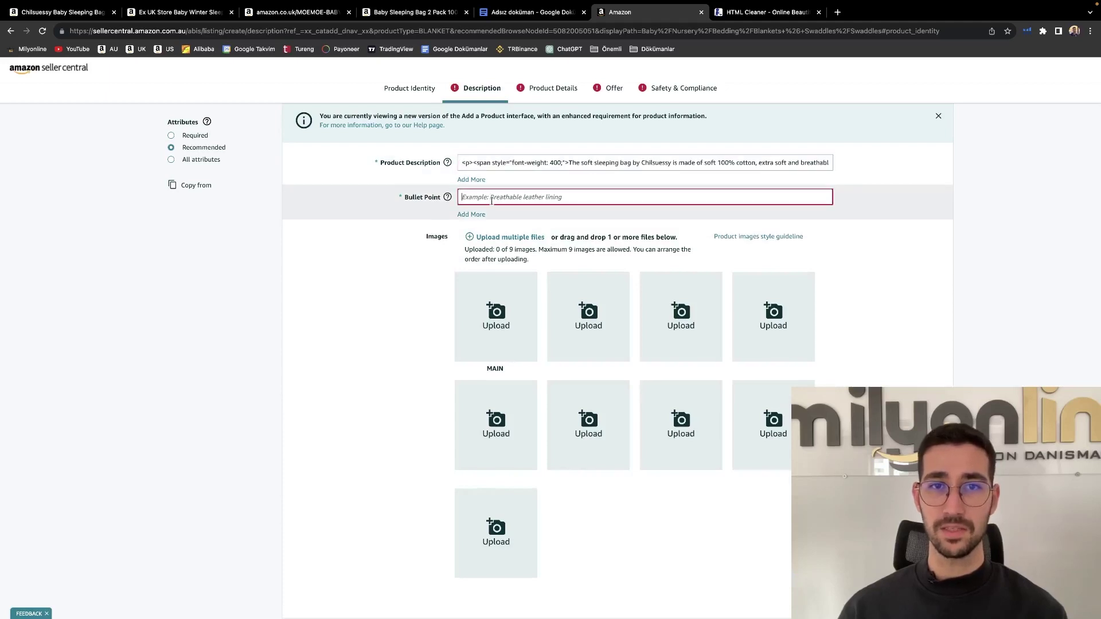
In HTML Cleaner, insert the sample line "sdhjfdshjfsdfgsdfsd" as its own paragraph above "The wide shape allows you"
{"action": "left_click", "coordinate": [794, 13]}
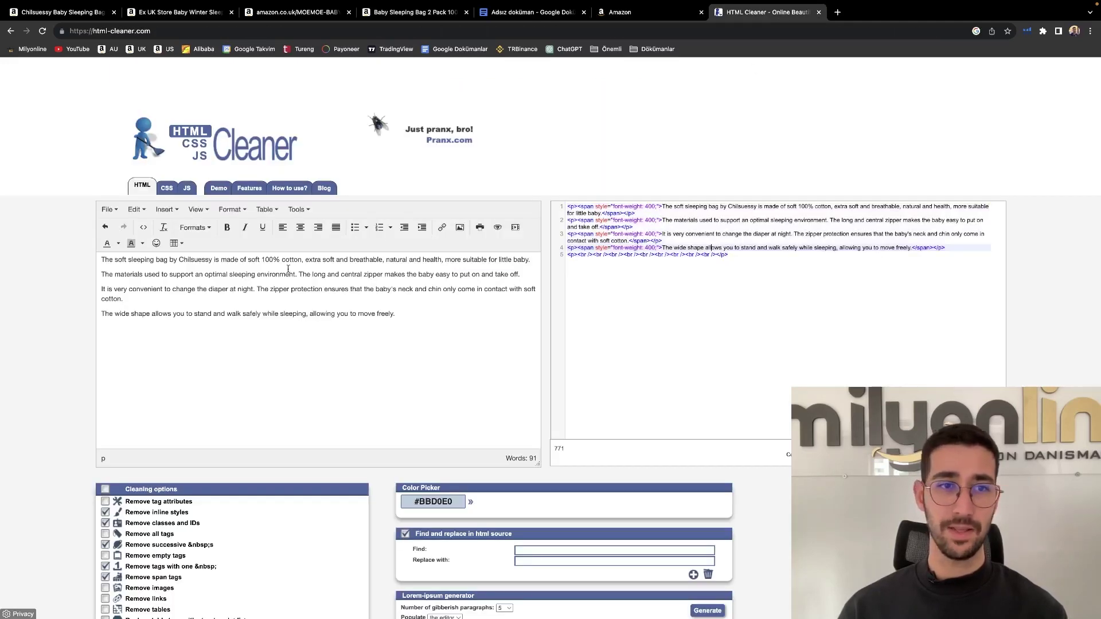
{"action": "left_click", "coordinate": [101, 314]}
{"action": "type", "text": "sdhjfdshjfsdfgsdfsd"}
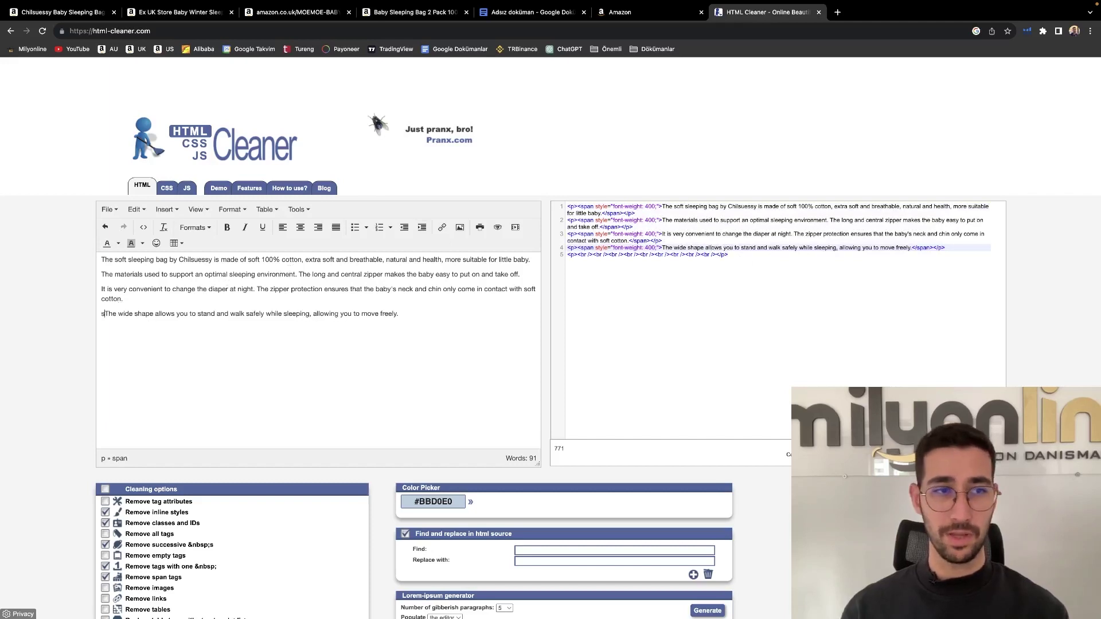
{"action": "key", "text": "Return"}
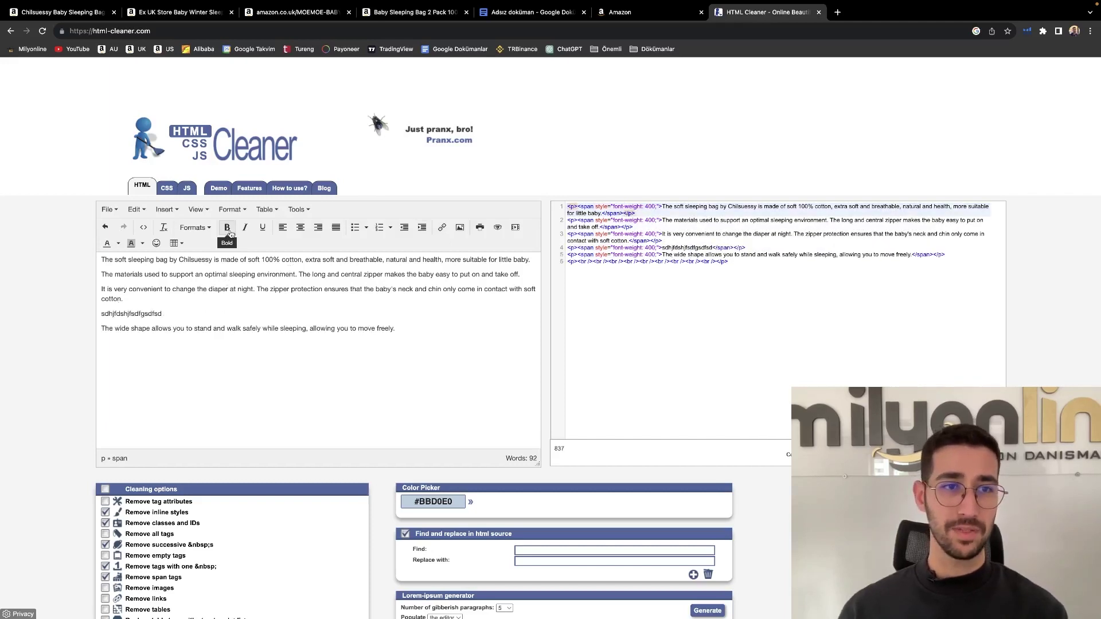
Apply bold to the entire description text in the editor and remove the bold formatting again
{"action": "left_click_drag", "start_coordinate": [399, 330], "coordinate": [87, 263]}
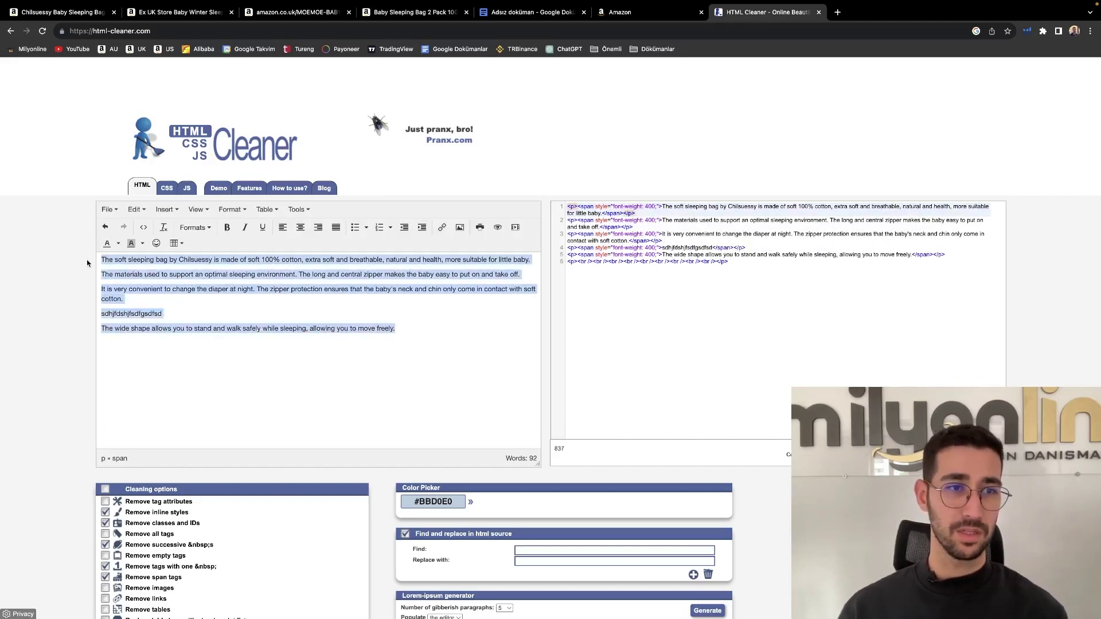
{"action": "left_click", "coordinate": [227, 228]}
{"action": "left_click", "coordinate": [138, 268]}
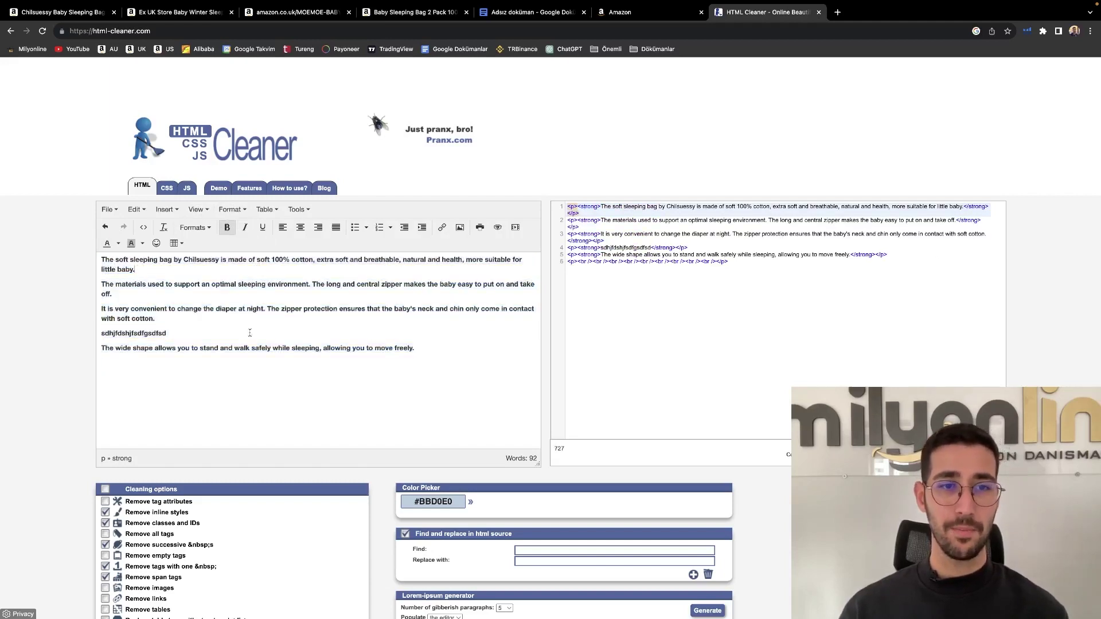
{"action": "left_click_drag", "start_coordinate": [426, 342], "coordinate": [85, 244]}
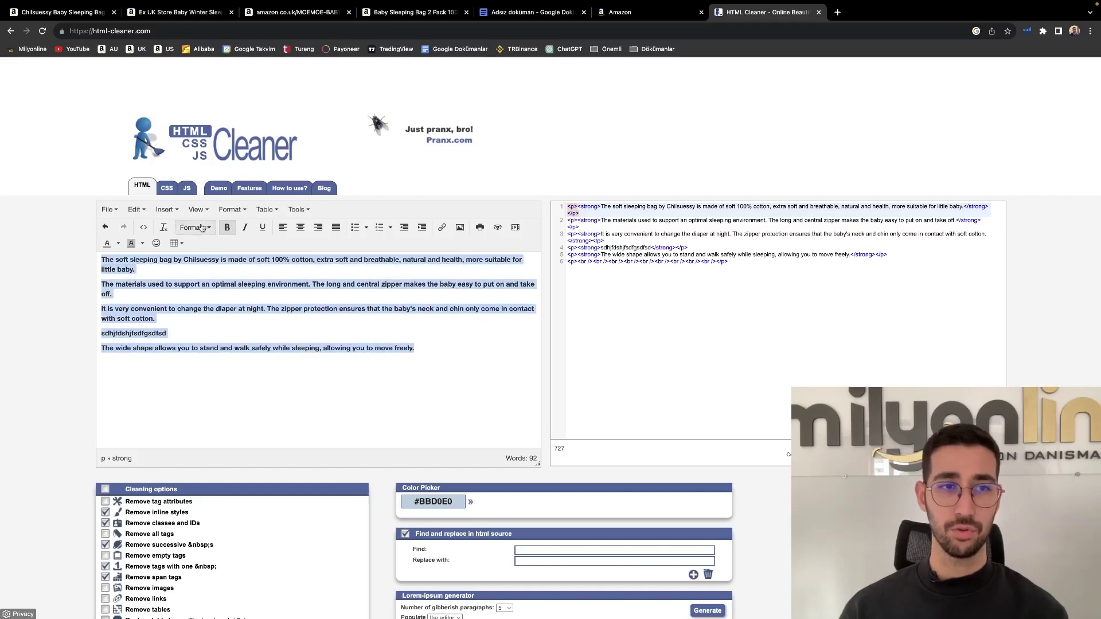
{"action": "left_click", "coordinate": [226, 228]}
Add the line "Package Incledes:" below the last description paragraph, separated by a blank line, and make it bold
{"action": "left_click", "coordinate": [182, 361]}
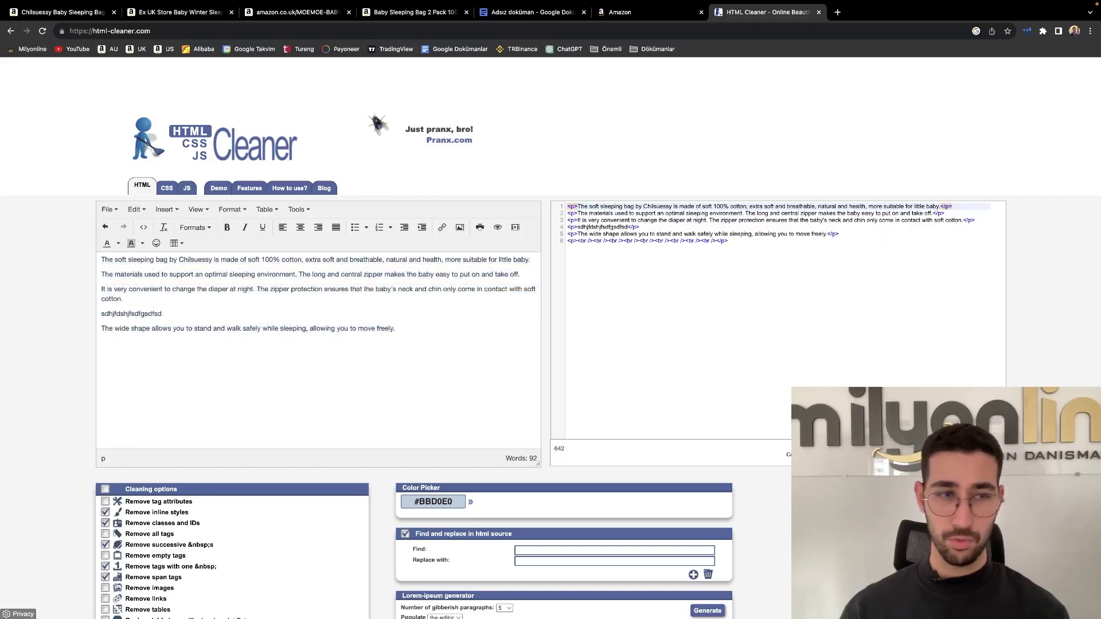
{"action": "key", "text": "BackSpace"}
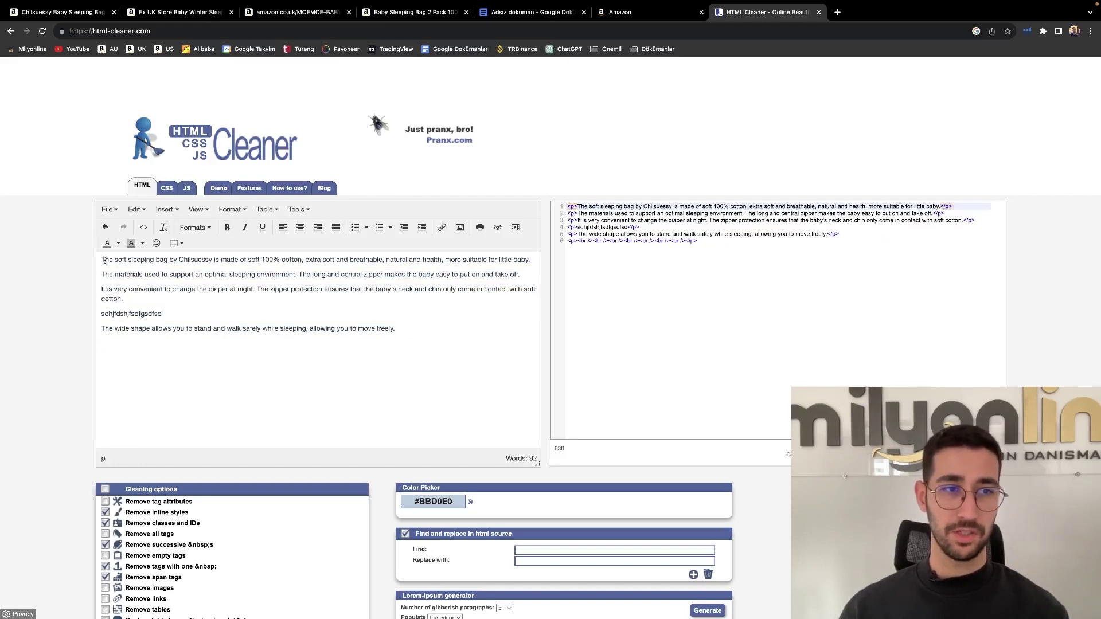
{"action": "type", "text": "Pac"}
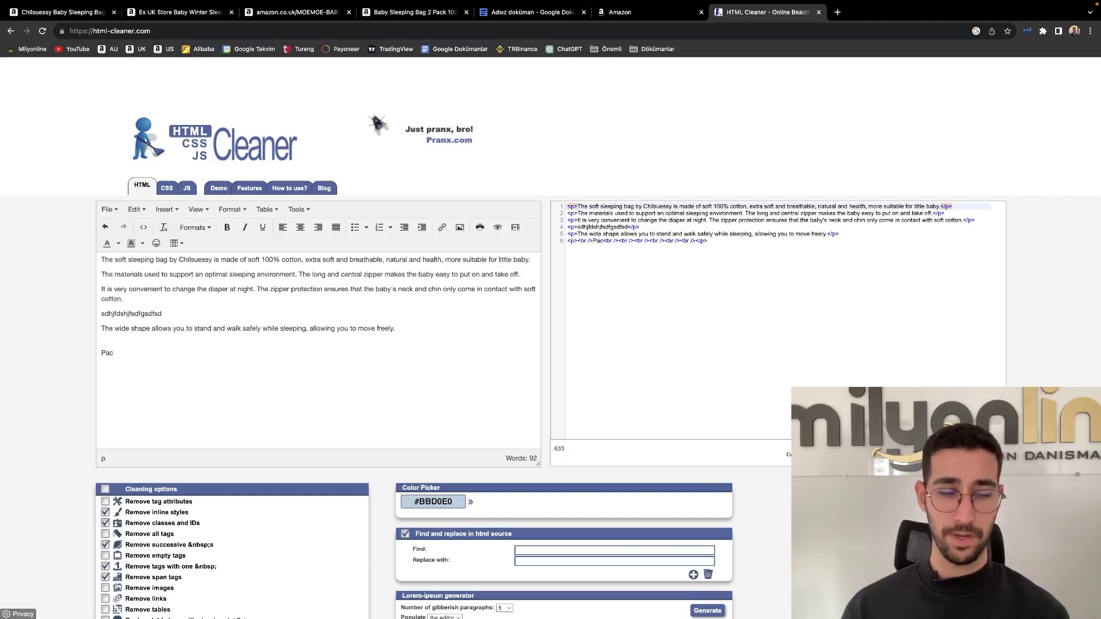
{"action": "type", "text": "kage Incled:"}
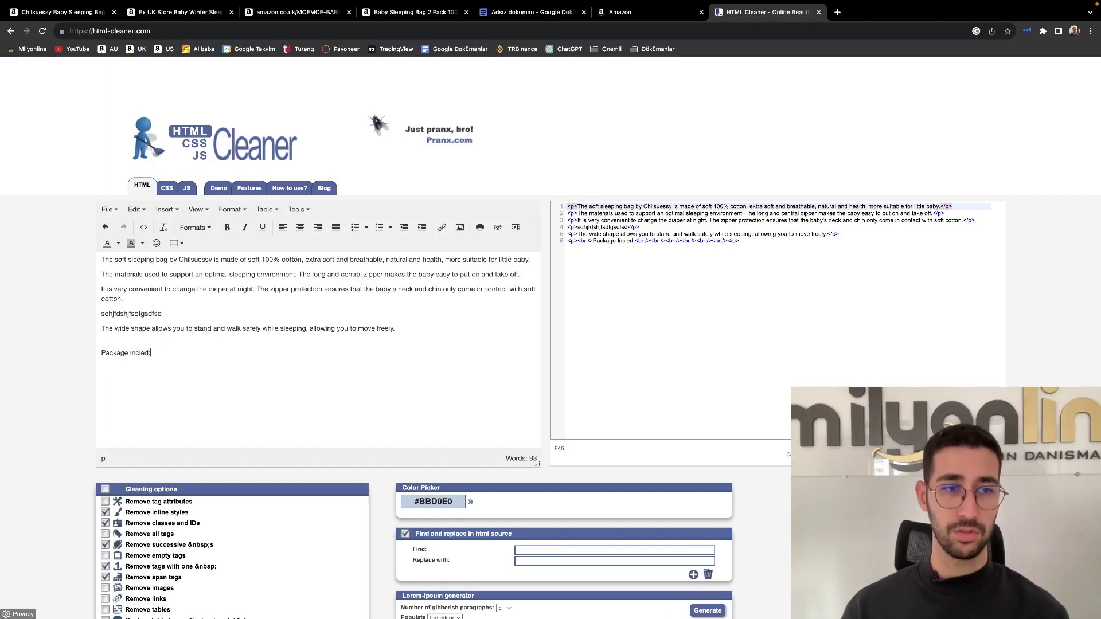
{"action": "key", "text": "Left"}
{"action": "type", "text": "es"}
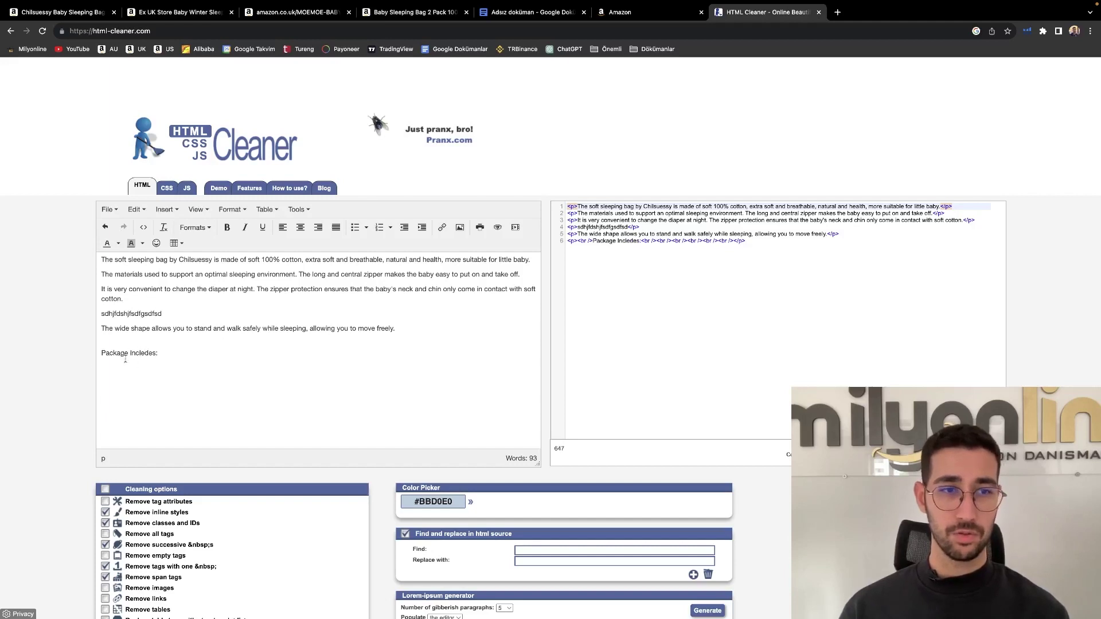
{"action": "left_click_drag", "start_coordinate": [187, 357], "coordinate": [87, 355]}
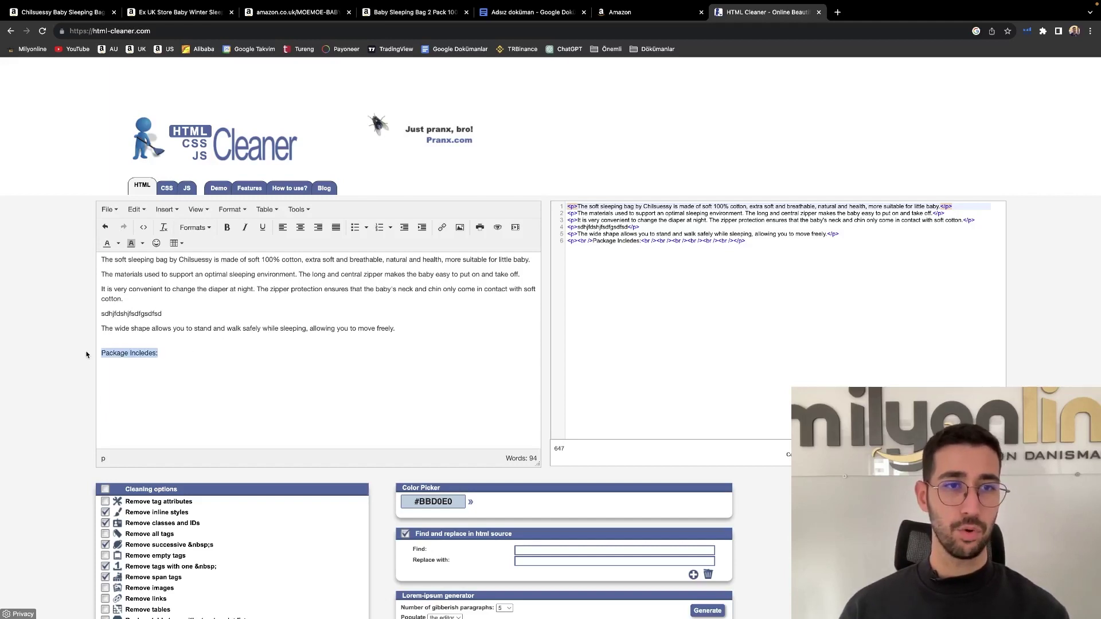
{"action": "left_click", "coordinate": [227, 227]}
List "1x swaddle" and "2x blanket" on separate lines under the package heading and clear the surplus line breaks directly below
{"action": "left_click", "coordinate": [176, 358]}
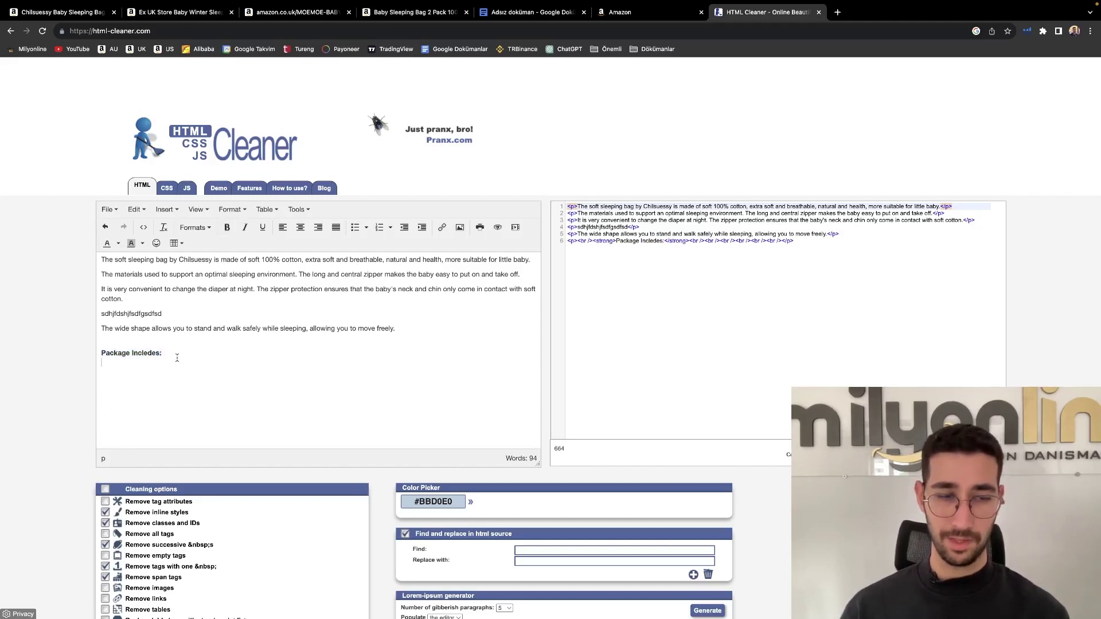
{"action": "type", "text": "1x swaddle"}
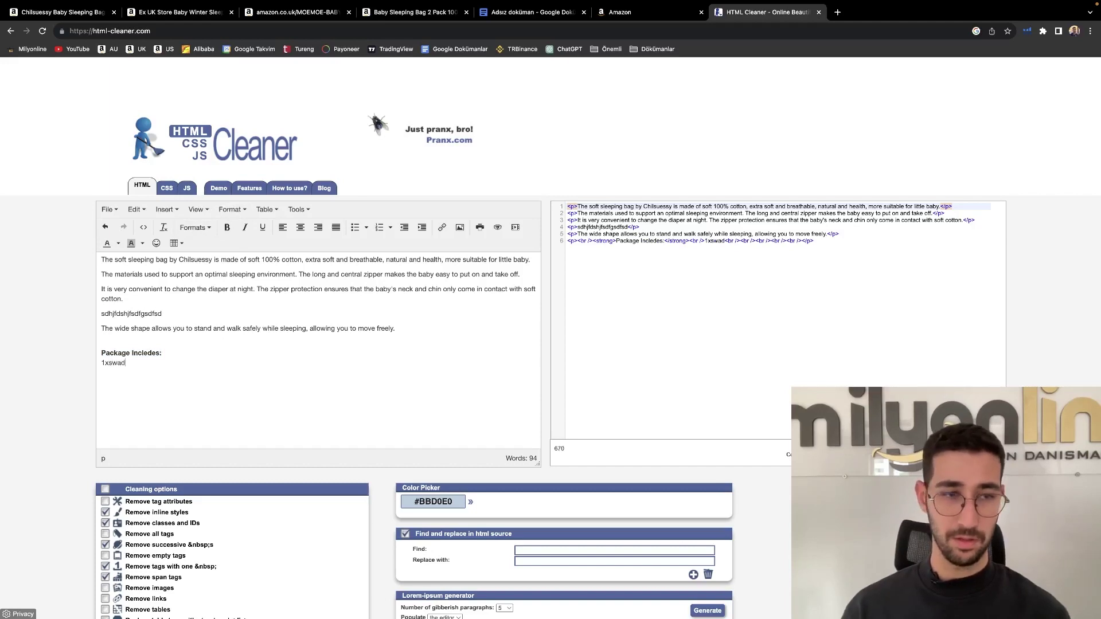
{"action": "key", "text": "Return"}
{"action": "key", "text": "BackSpace"}
{"action": "key", "text": "BackSpace"}
{"action": "key", "text": "BackSpace"}
{"action": "key", "text": "BackSpace"}
{"action": "type", "text": "2x bla"}
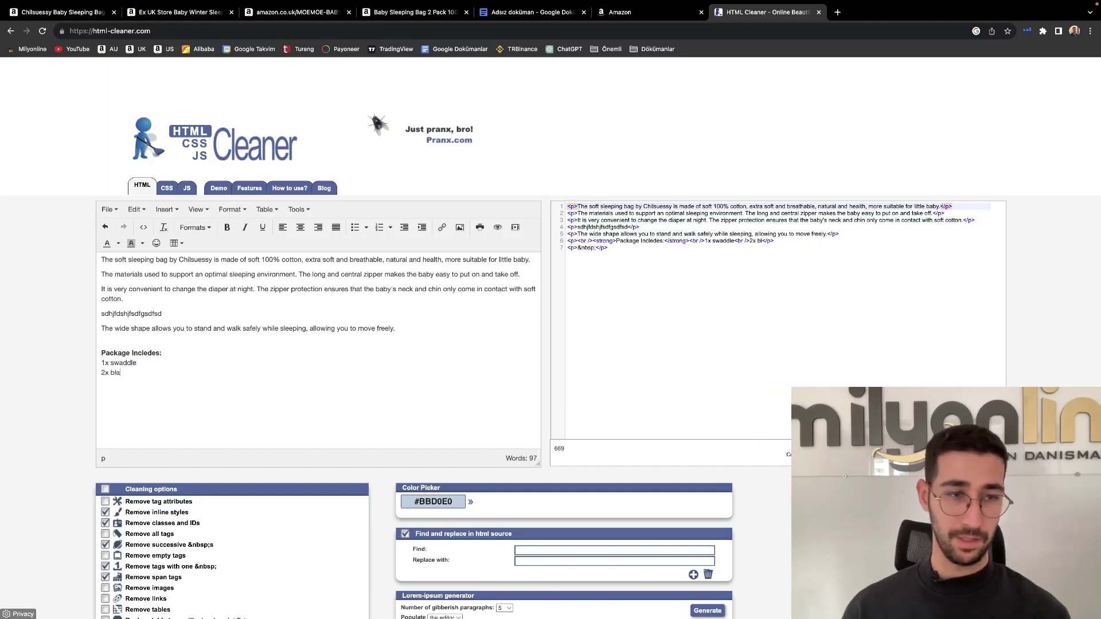
{"action": "type", "text": "nket"}
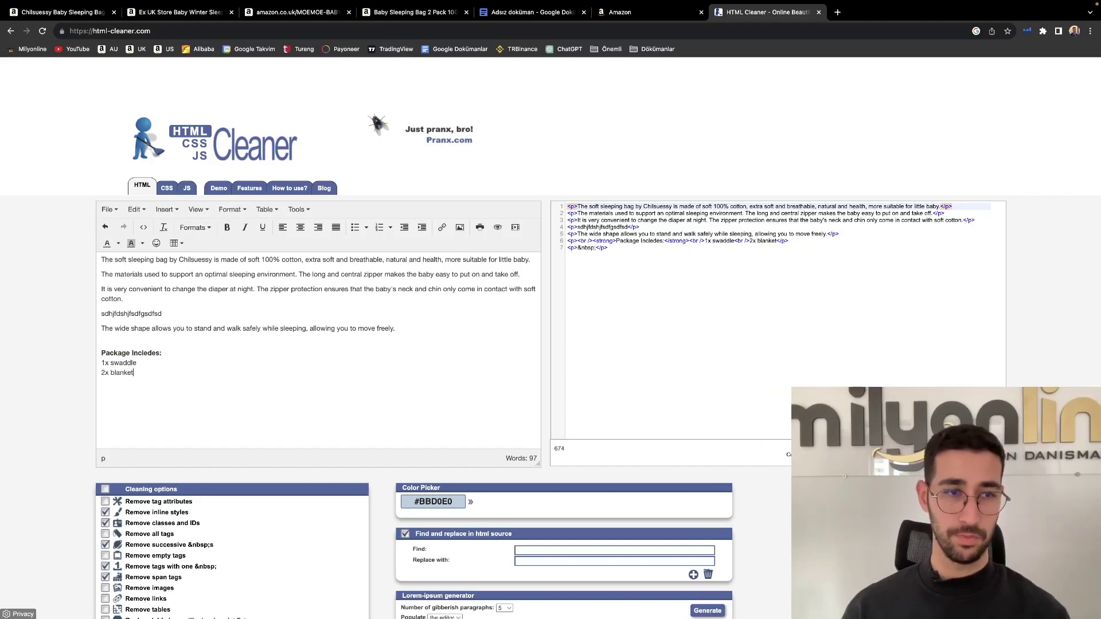
{"action": "key", "text": "Return"}
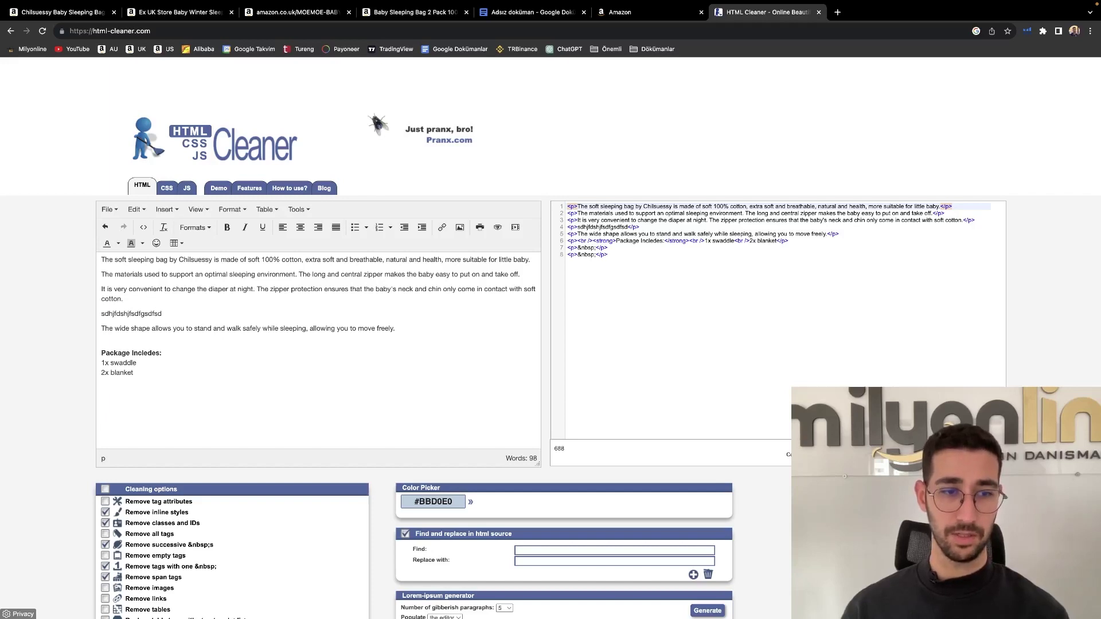
{"action": "type", "text": "3"}
{"action": "key", "text": "BackSpace"}
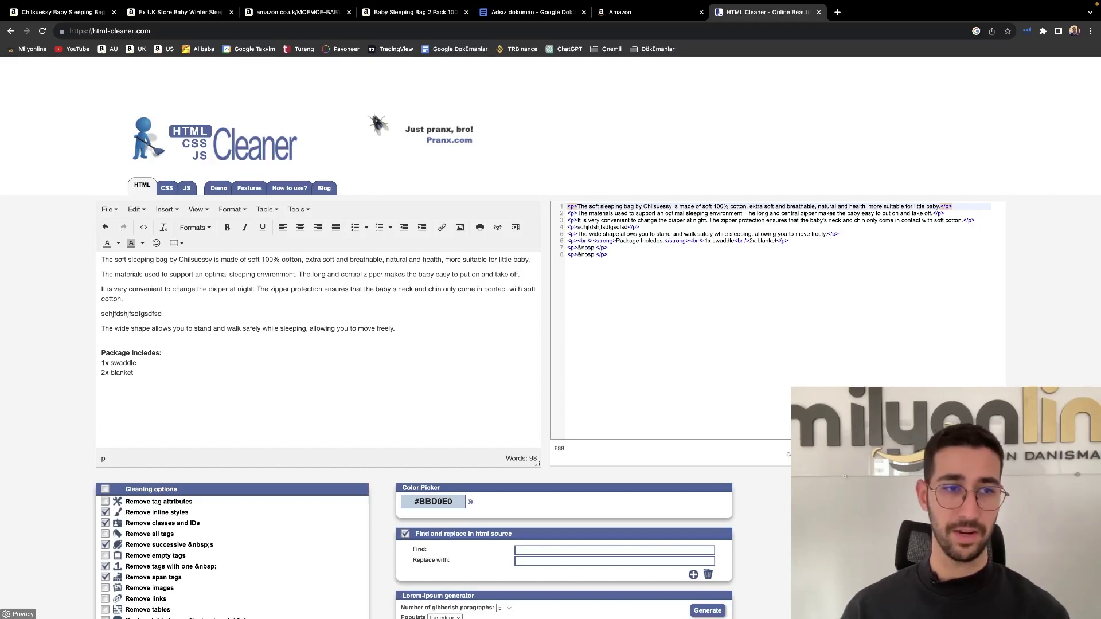
{"action": "key", "text": "Return"}
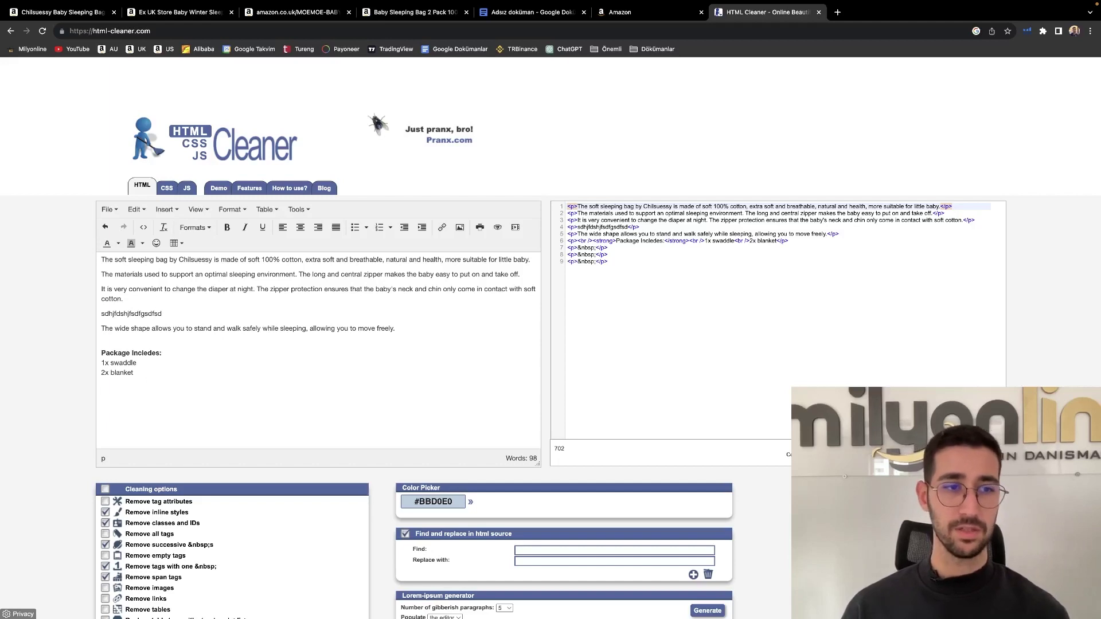
Add a bold "Product Features:" heading below the package contents, with a "-" line beneath it
{"action": "type", "text": "Product Features"}
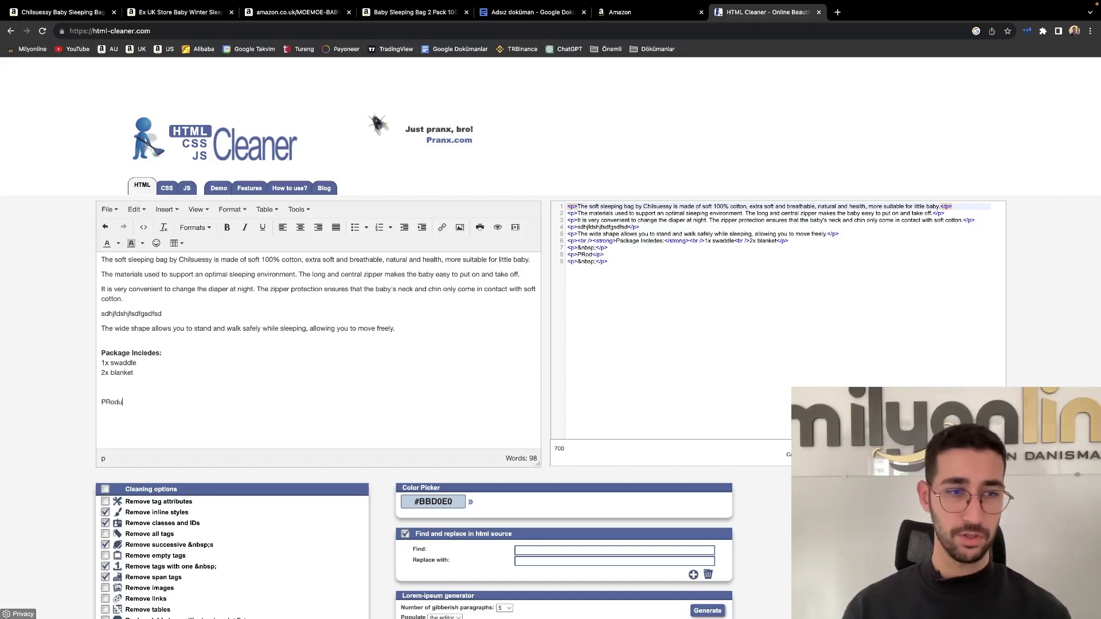
{"action": "left_click_drag", "start_coordinate": [155, 403], "coordinate": [99, 404]}
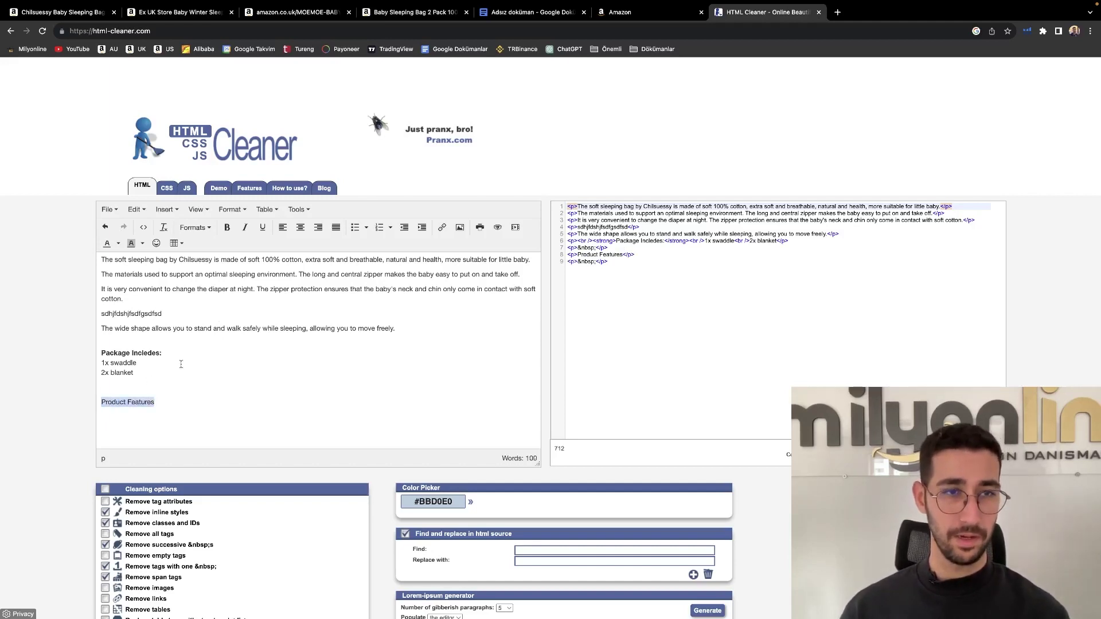
{"action": "left_click", "coordinate": [227, 227]}
{"action": "left_click", "coordinate": [183, 409]}
{"action": "left_click", "coordinate": [182, 399]}
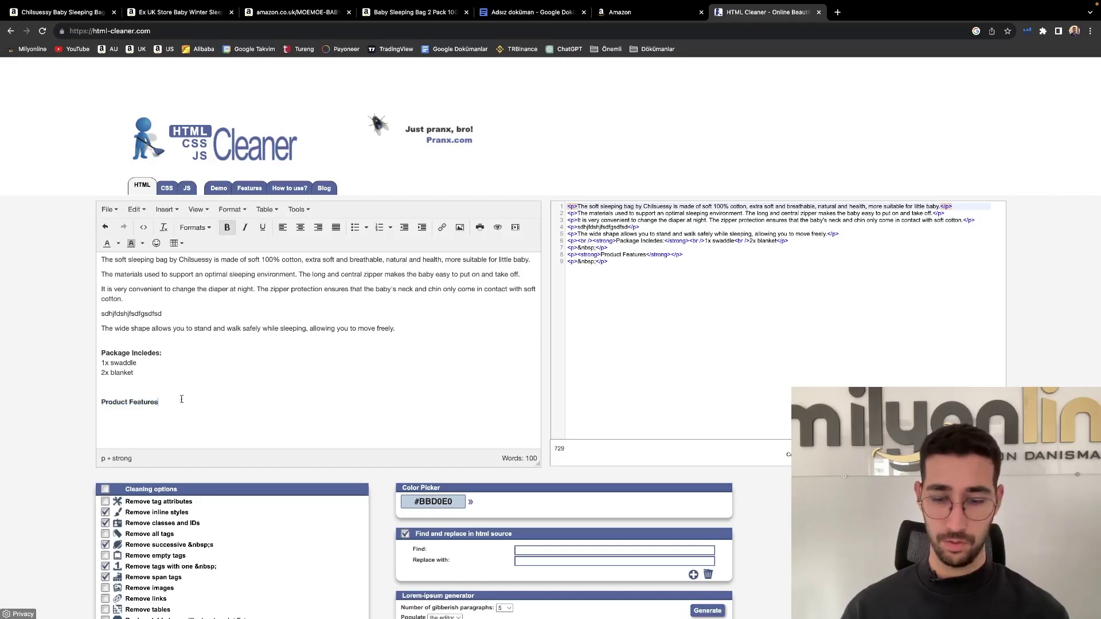
{"action": "type", "text": ":"}
{"action": "key", "text": "Return"}
{"action": "type", "text": "-"}
{"action": "key", "text": "Down"}
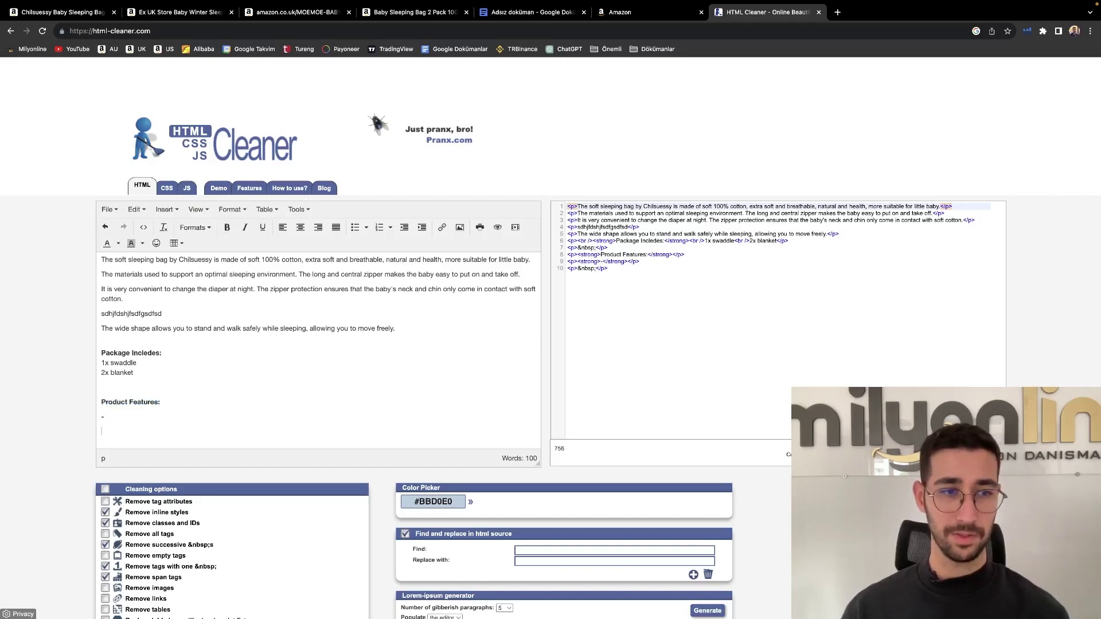
Add a "Dimensions:" heading below the dash line and make it bold
{"action": "scroll", "coordinate": [177, 327], "scroll_direction": "down", "scroll_amount": 3}
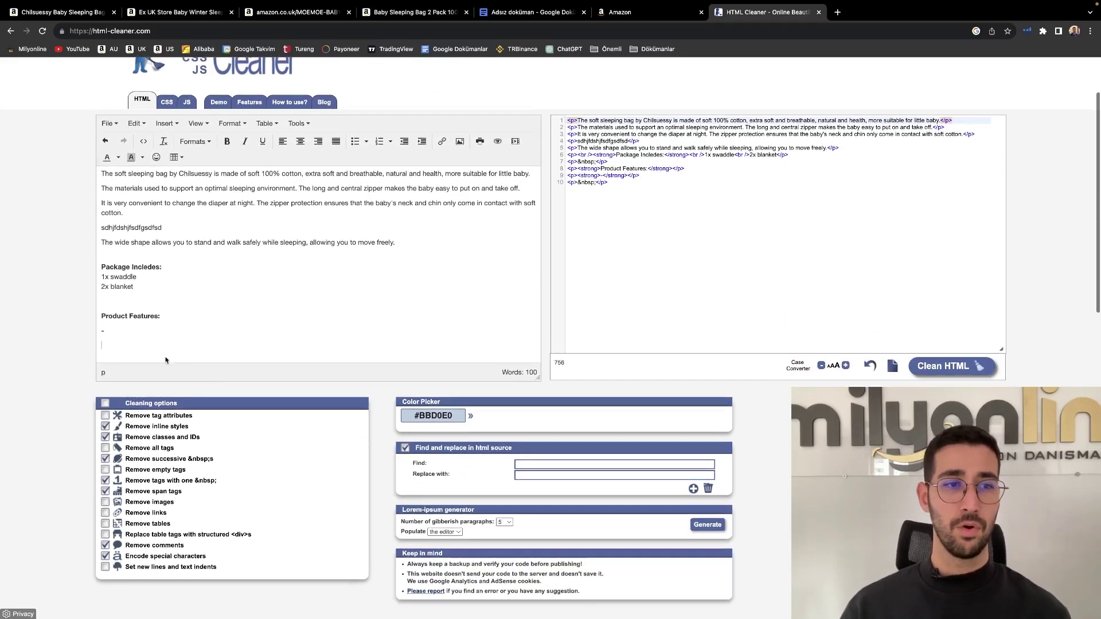
{"action": "type", "text": "Di"}
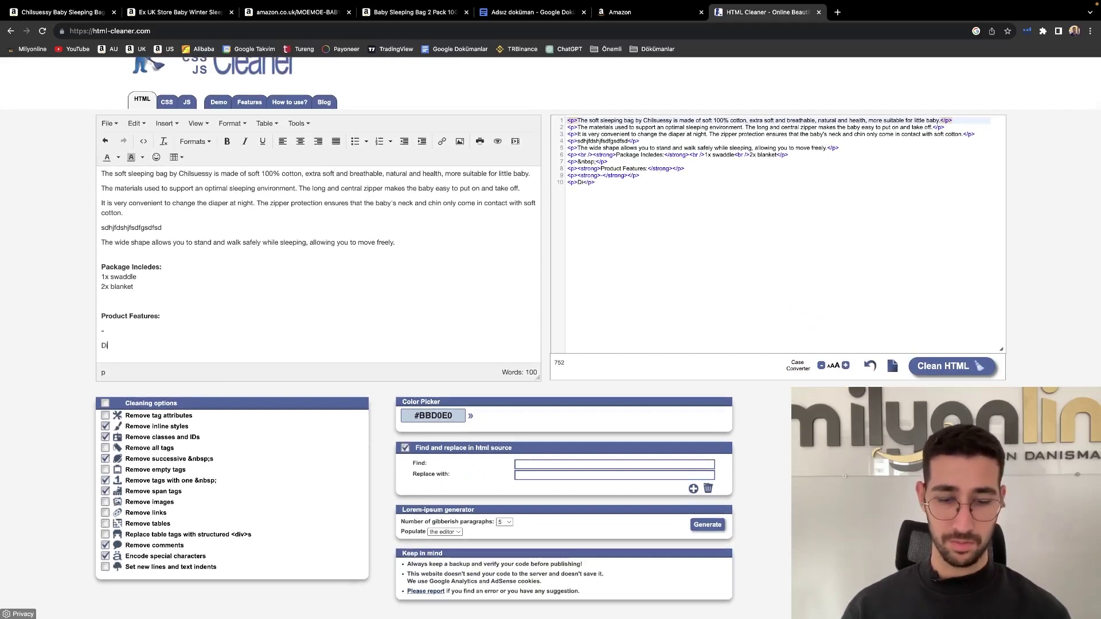
{"action": "type", "text": "mensions:"}
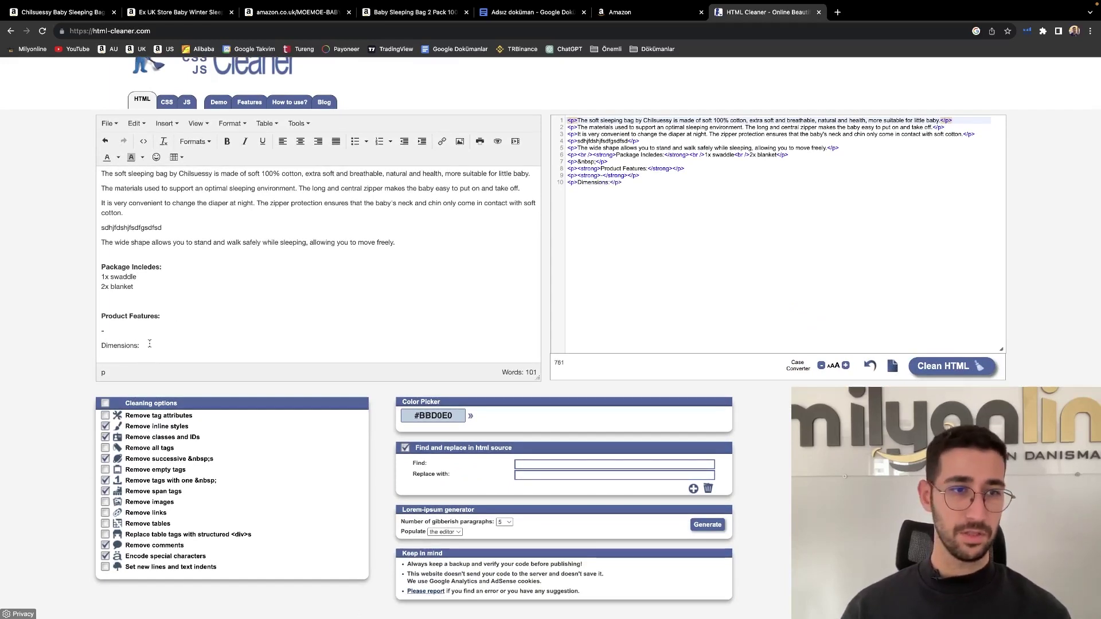
{"action": "left_click_drag", "start_coordinate": [149, 343], "coordinate": [74, 344]}
{"action": "left_click", "coordinate": [227, 141]}
{"action": "left_click", "coordinate": [182, 341]}
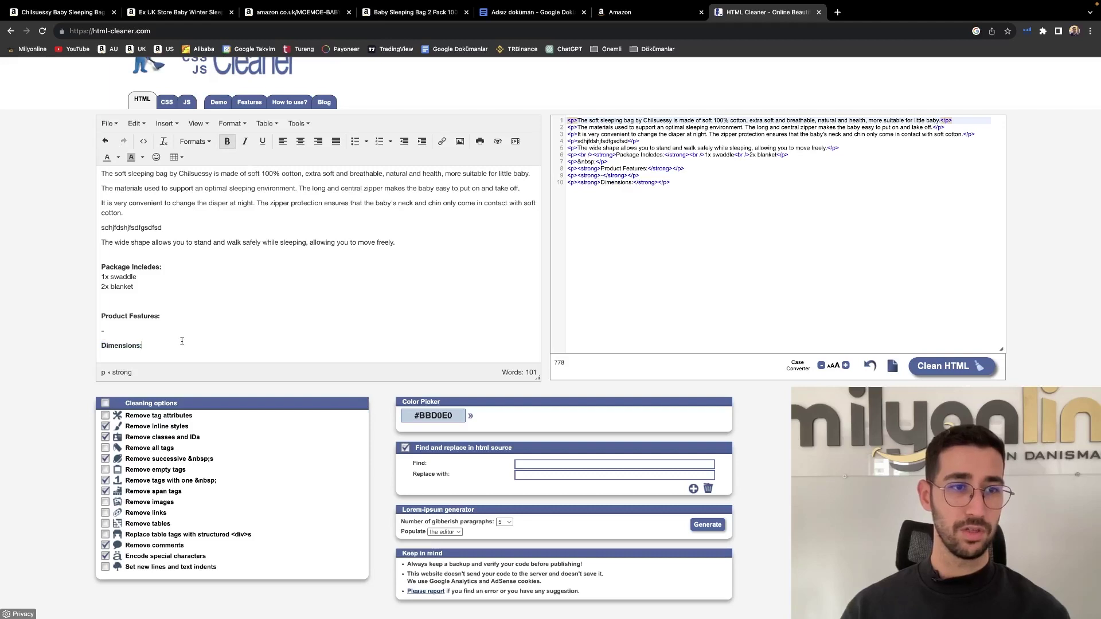
Insert four new lines below "Dimensions:" and write the bold heading "Frendly Reminder:" on the second one
{"action": "key", "text": "Return"}
{"action": "key", "text": "Return"}
{"action": "key", "text": "Return"}
{"action": "key", "text": "Return"}
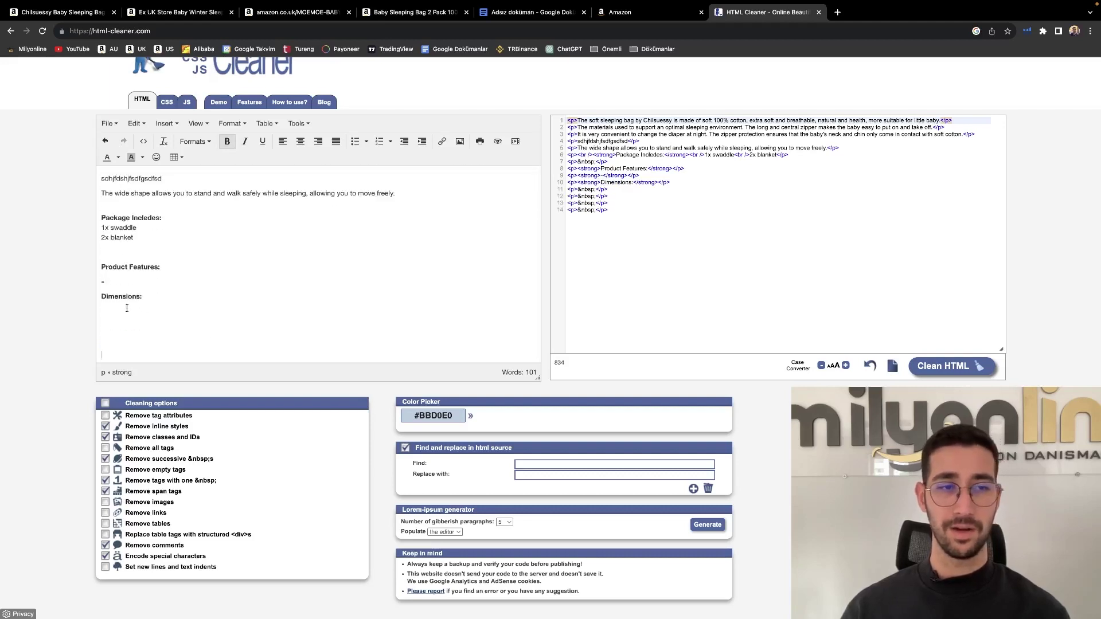
{"action": "left_click", "coordinate": [160, 325]}
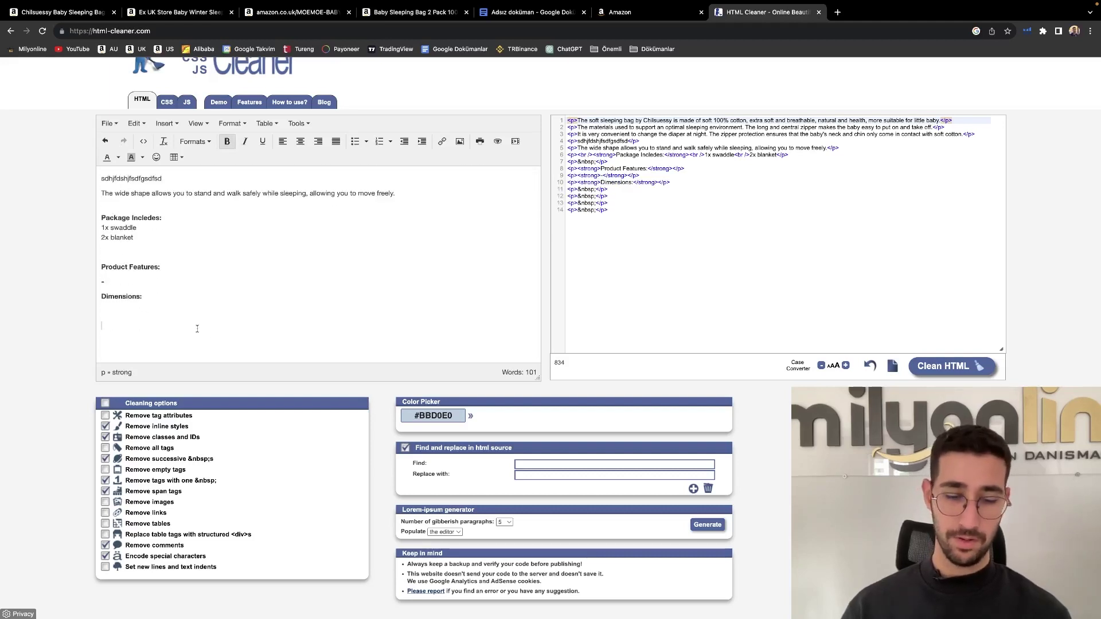
{"action": "type", "text": "Frendly R"}
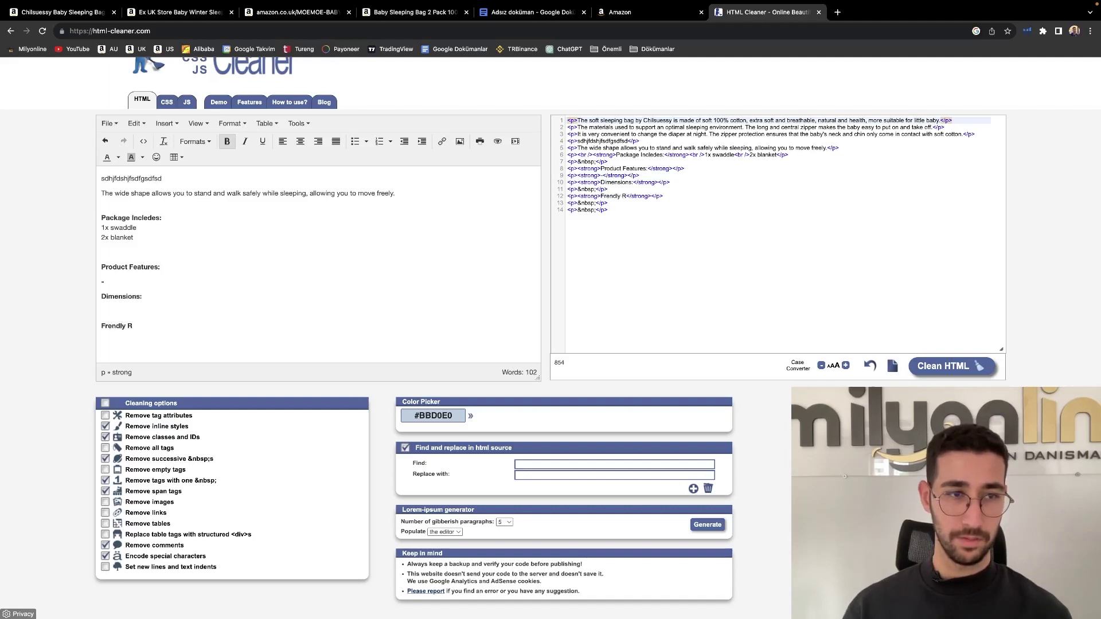
{"action": "type", "text": "eminder:"}
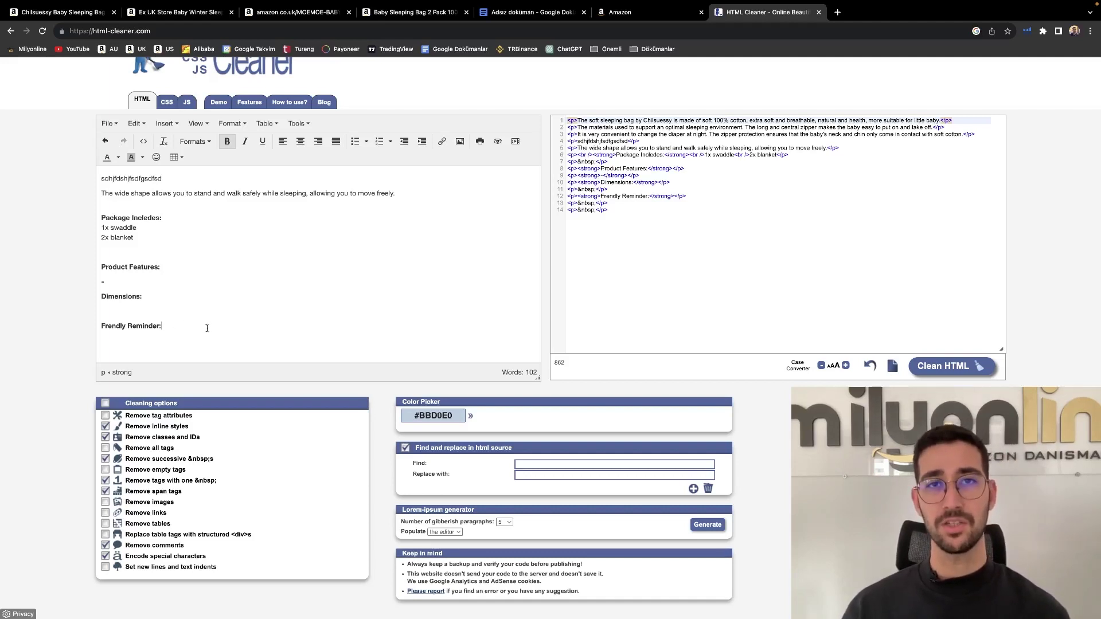
Copy the complete HTML source and paste it over the Product Description in the Amazon Seller Central listing
{"action": "left_click", "coordinate": [610, 246]}
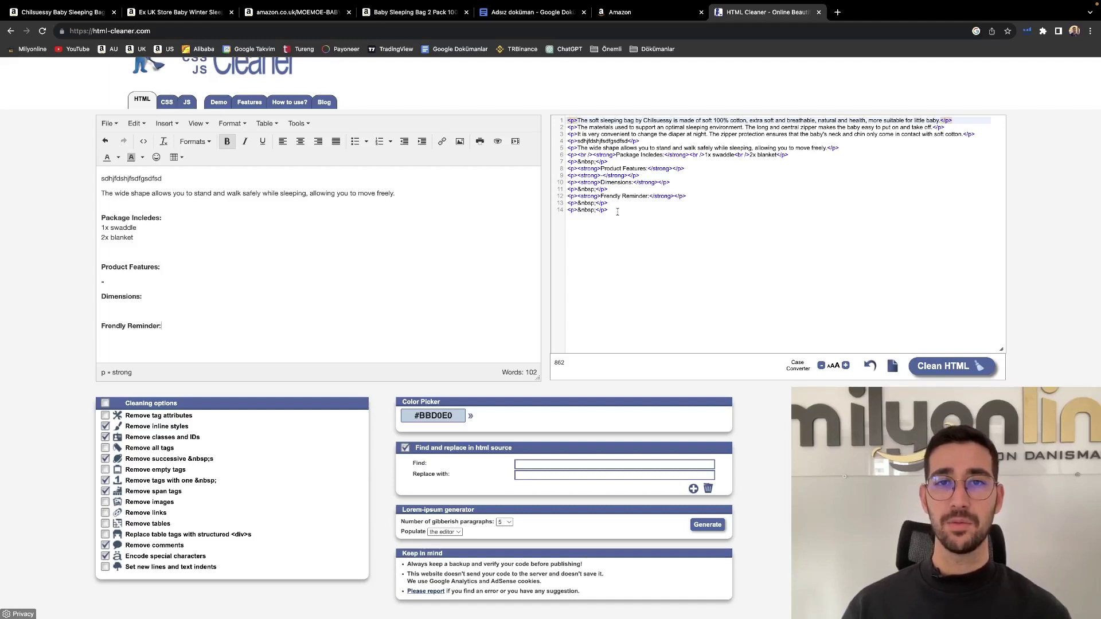
{"action": "key", "text": "ctrl+a"}
{"action": "left_click", "coordinate": [630, 12]}
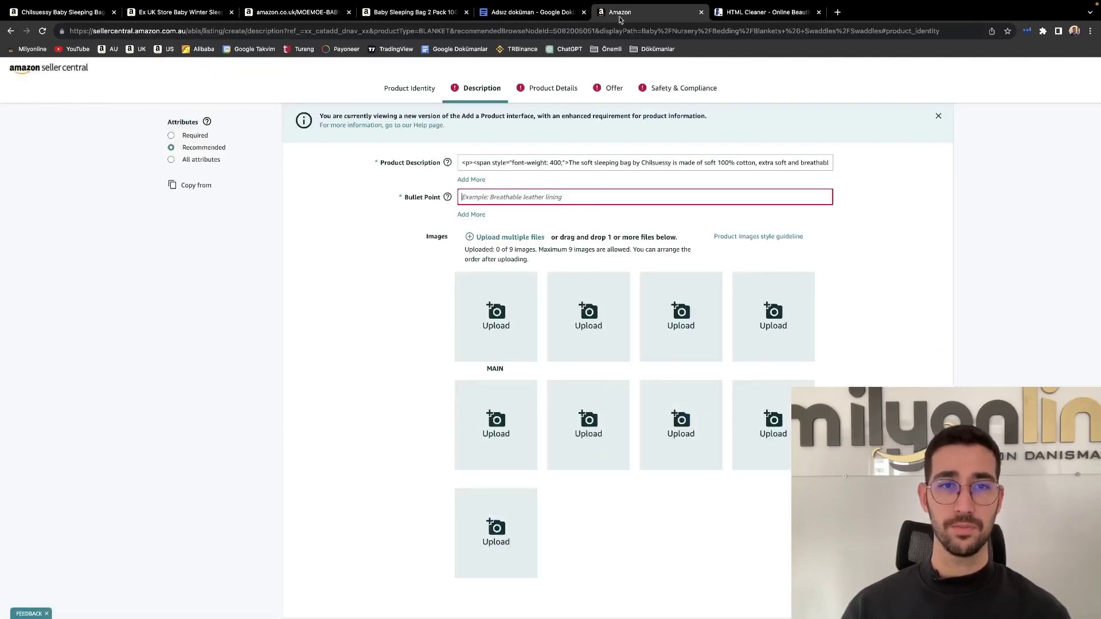
{"action": "left_click", "coordinate": [572, 163]}
{"action": "type", "text": "<p>The soft sleeping bag by Chilsuessy is made of soft 100% cotton, extra soft and breathable, natural and health, more suitable for little baby.</p> <p>The materials used to support an optimal sleeping environment. The long and central zipper makes the baby easy to put on and take off.</p> <p>It is very convenient to change the diaper at night. The zipper protection ensures that the baby's neck and chin only come in contact with soft cotton.</p> <p>sdhjfdshjfsdfgsdfsd</p> <p>The wide shape allows you to stand and walk safely while sleeping, allowing you to move freely.</p> <p><br /><strong>Package Includes:</strong><br />1x swaddle<br />2x blanket</p> <p>&nbsp;</p> <p><strong>Product Features:</strong></p> <p><strong>-</strong></p> <p><strong>Dimensions:</strong></p> <p>&nbsp;</p> <p><strong>Frendly Reminder:</strong></p> <p>&nbsp;</p> <p>&nbsp;</p>"}
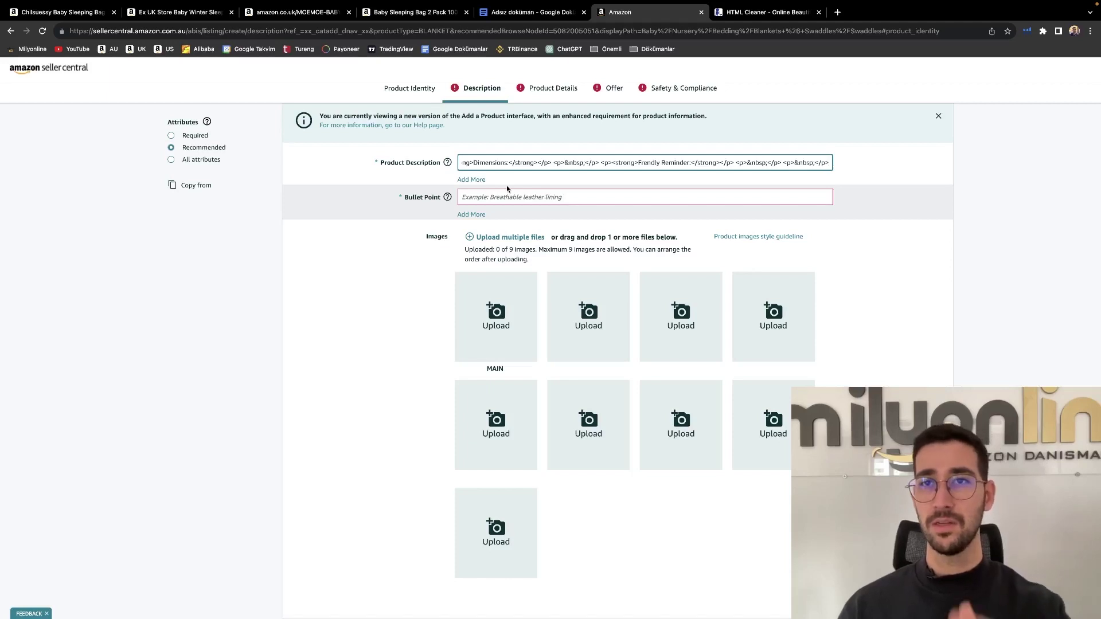
{"action": "left_click", "coordinate": [732, 14]}
{"action": "scroll", "coordinate": [292, 229], "scroll_direction": "up", "scroll_amount": 3}
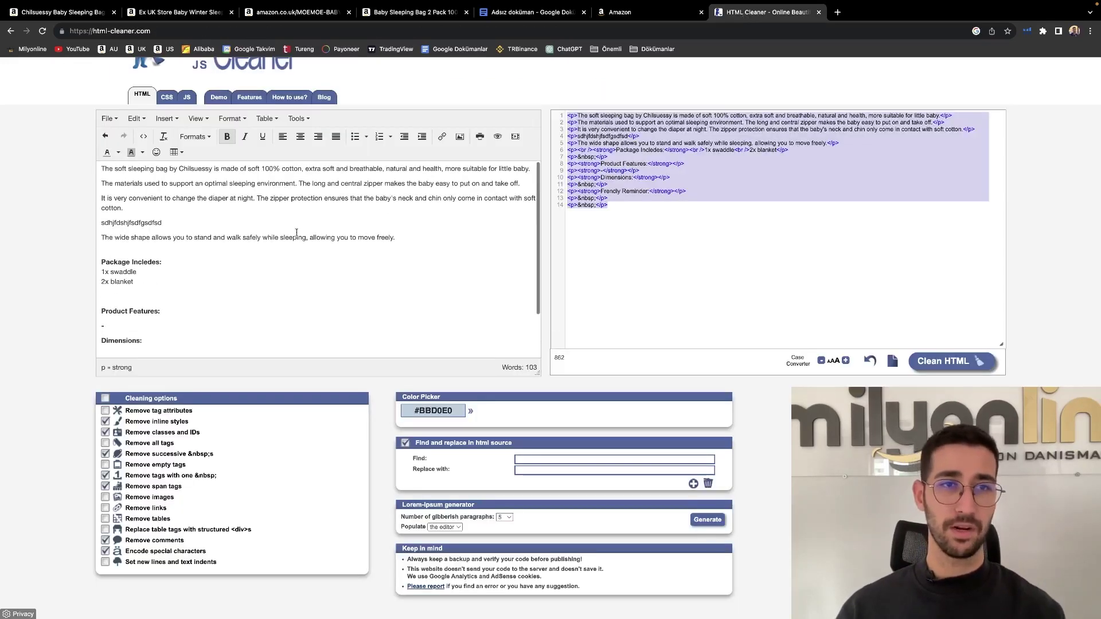
{"action": "left_click", "coordinate": [618, 14]}
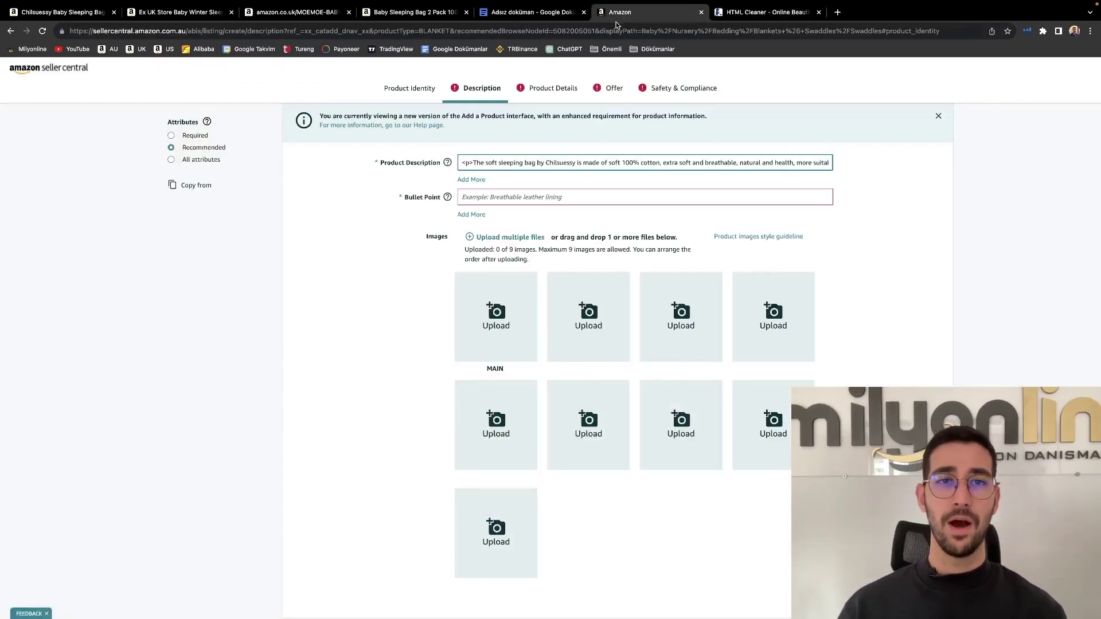
Add four more Bullet Point fields so the listing has five in total
{"action": "left_click", "coordinate": [505, 197]}
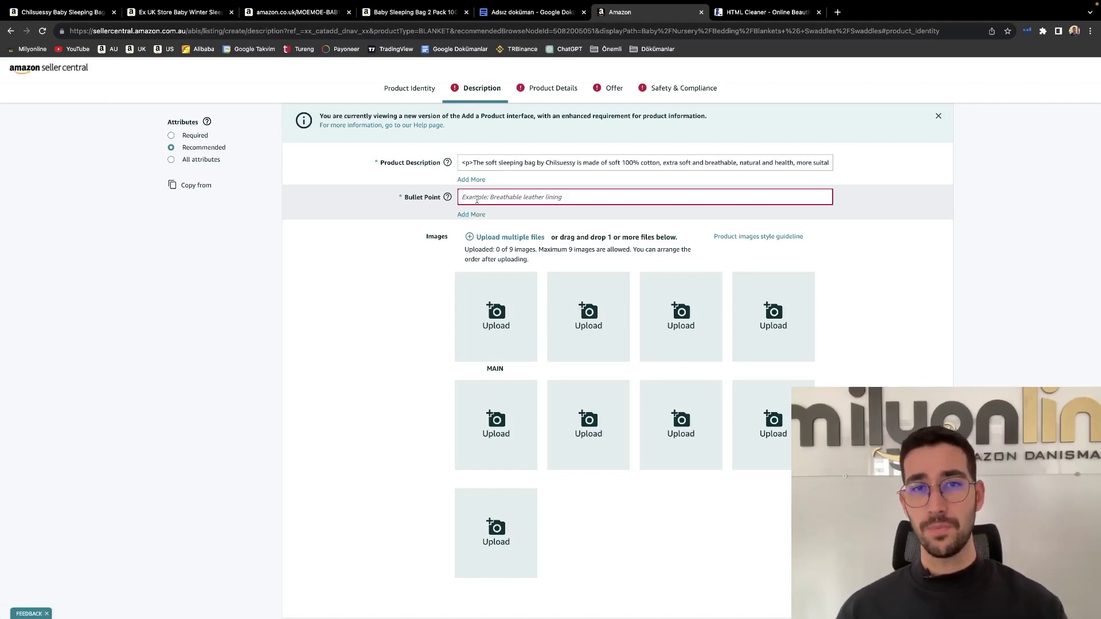
{"action": "left_click", "coordinate": [473, 216]}
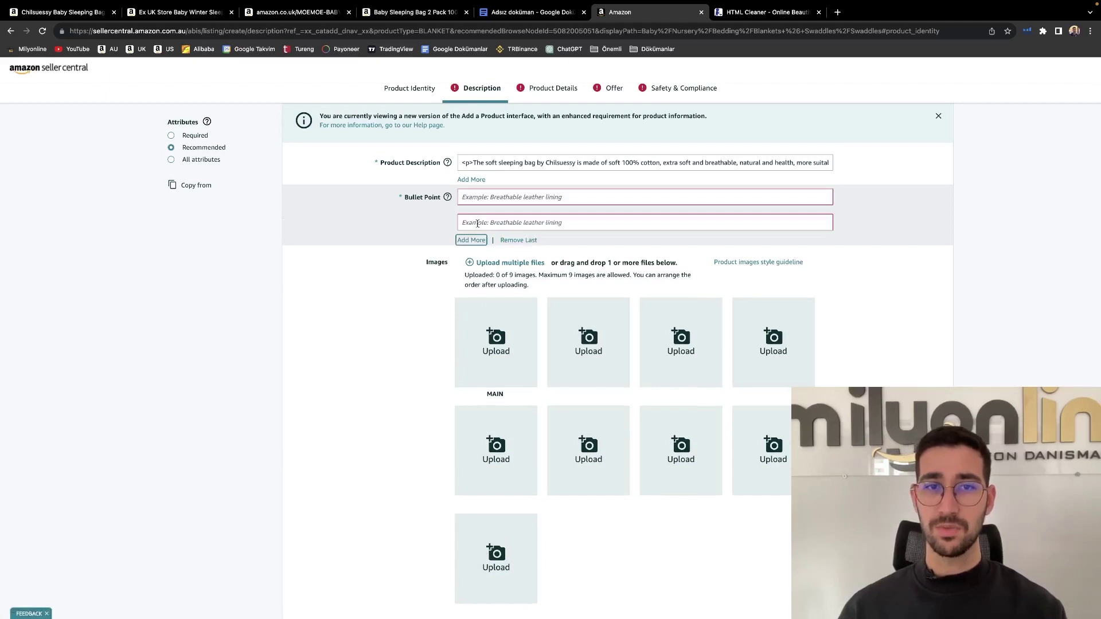
{"action": "left_click", "coordinate": [472, 240]}
{"action": "left_click", "coordinate": [475, 268]}
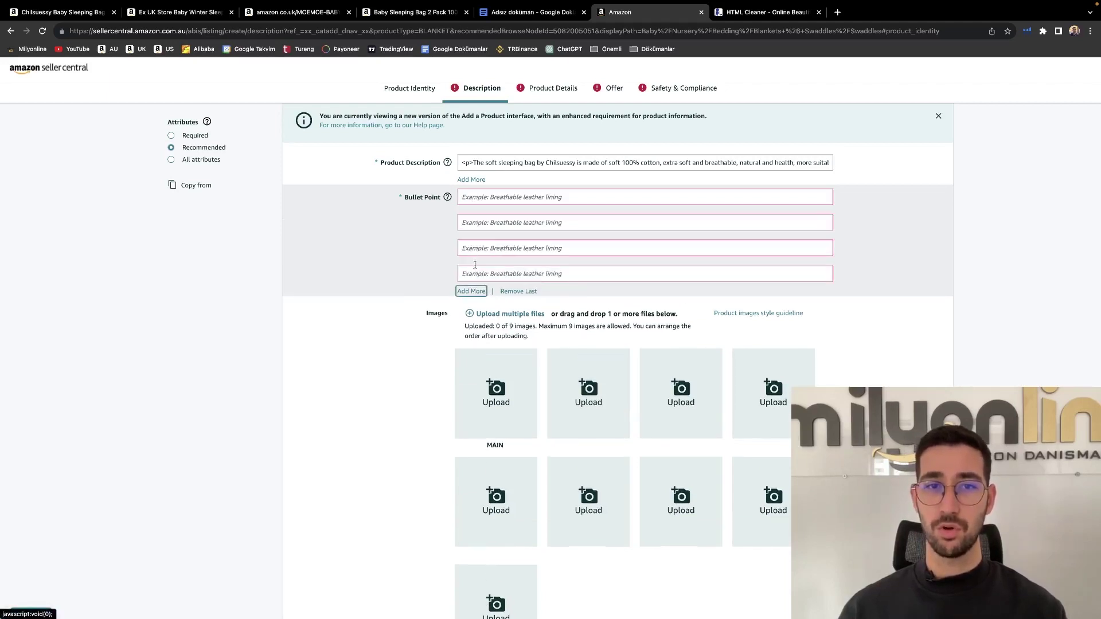
{"action": "left_click", "coordinate": [475, 291]}
{"action": "left_click", "coordinate": [475, 319]}
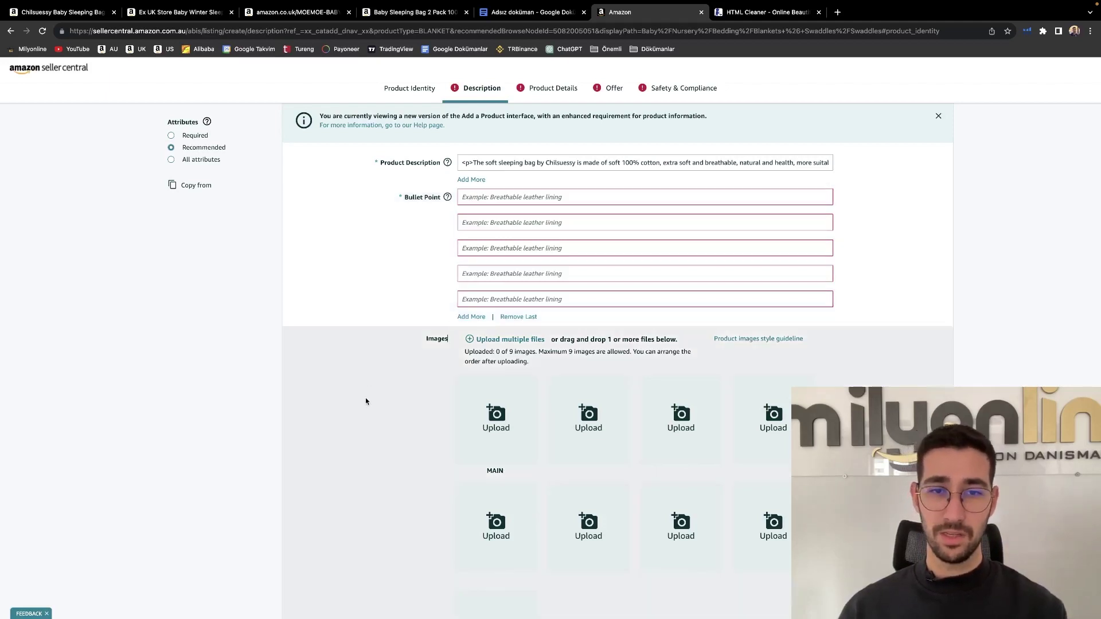
{"action": "scroll", "coordinate": [447, 394], "scroll_direction": "down", "scroll_amount": 2}
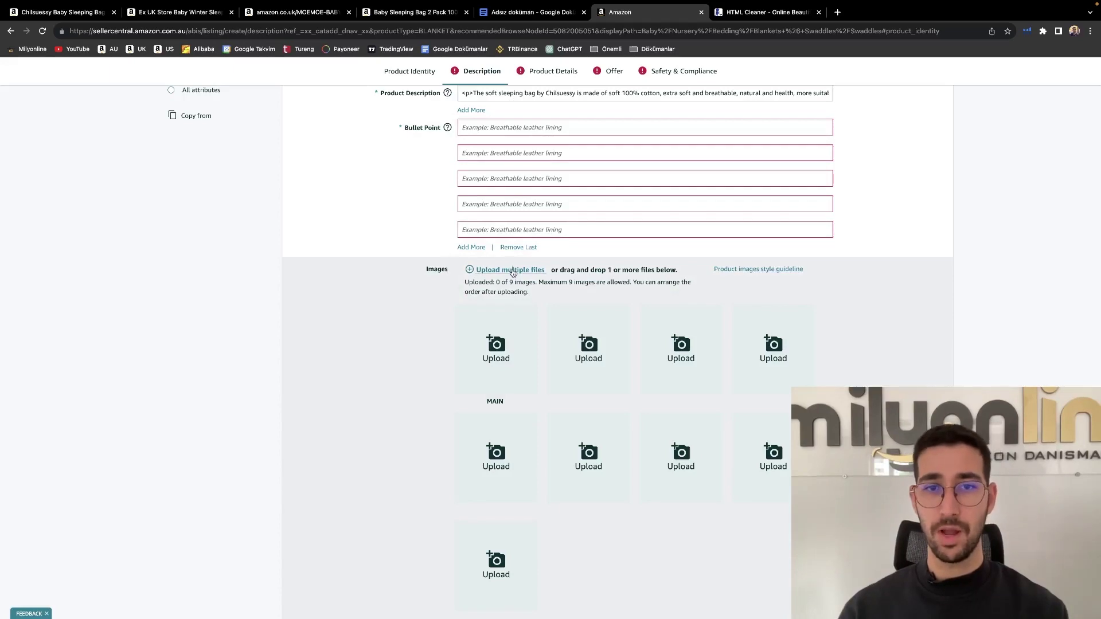
{"action": "left_click", "coordinate": [514, 272]}
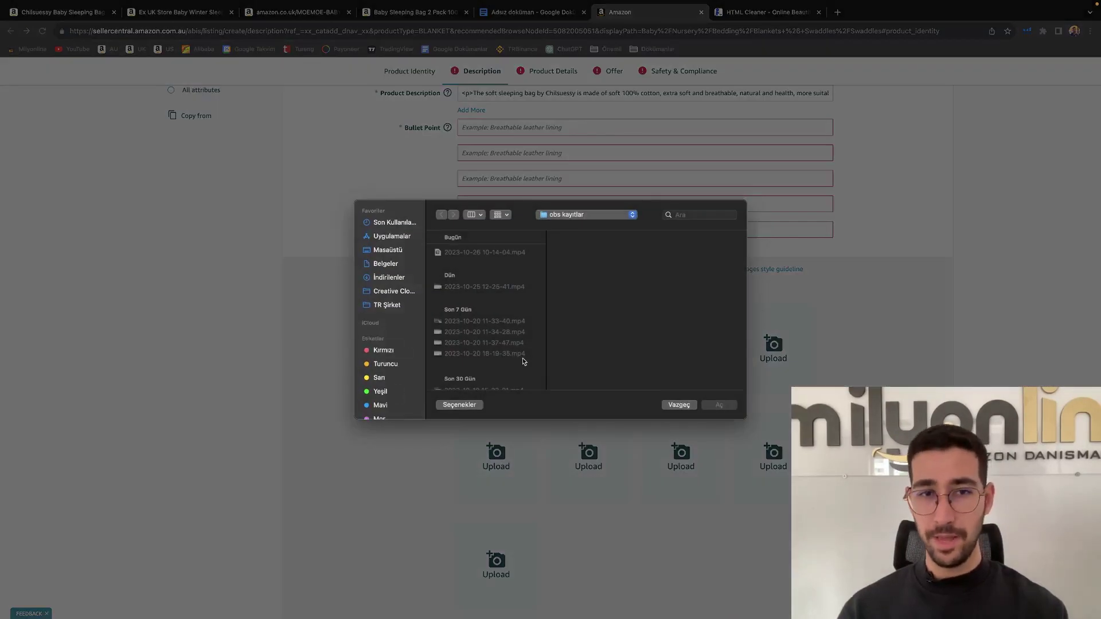
{"action": "left_click", "coordinate": [678, 405]}
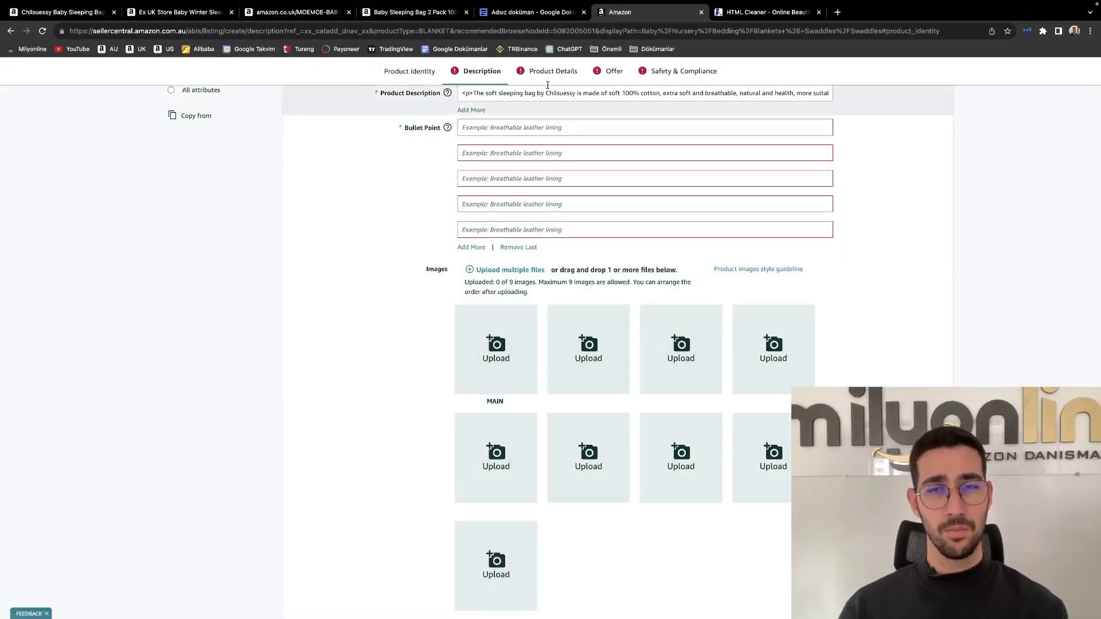
{"action": "scroll", "coordinate": [351, 180], "scroll_direction": "up", "scroll_amount": 2}
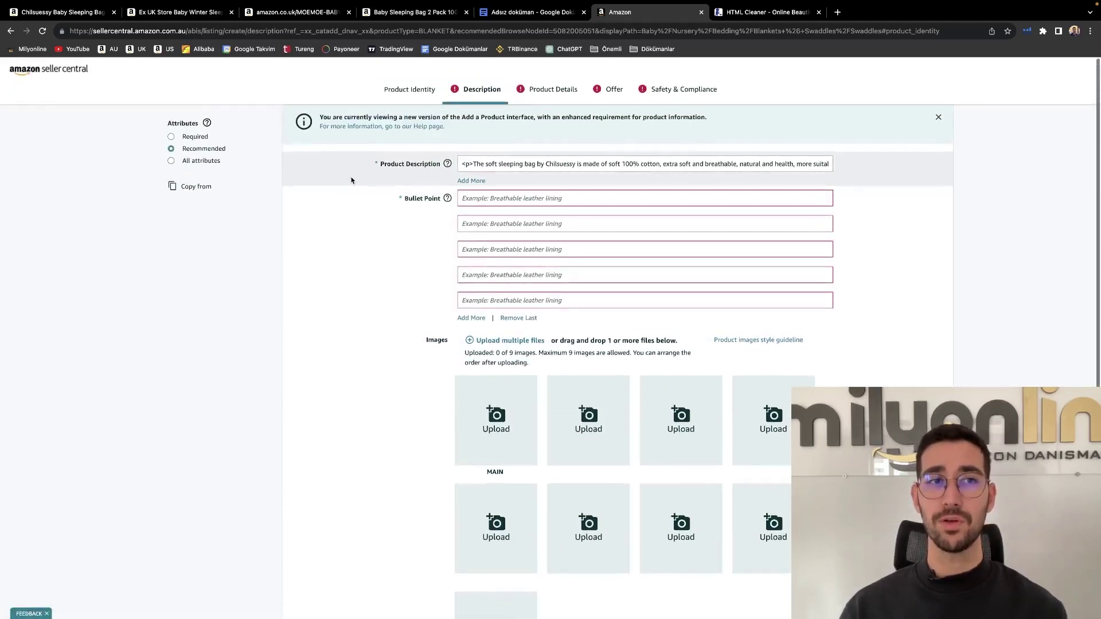
Open the Product Details section with recommended attributes and set the Model Number to the seller's first name followed by "Swaddle-5"
{"action": "left_click", "coordinate": [171, 147]}
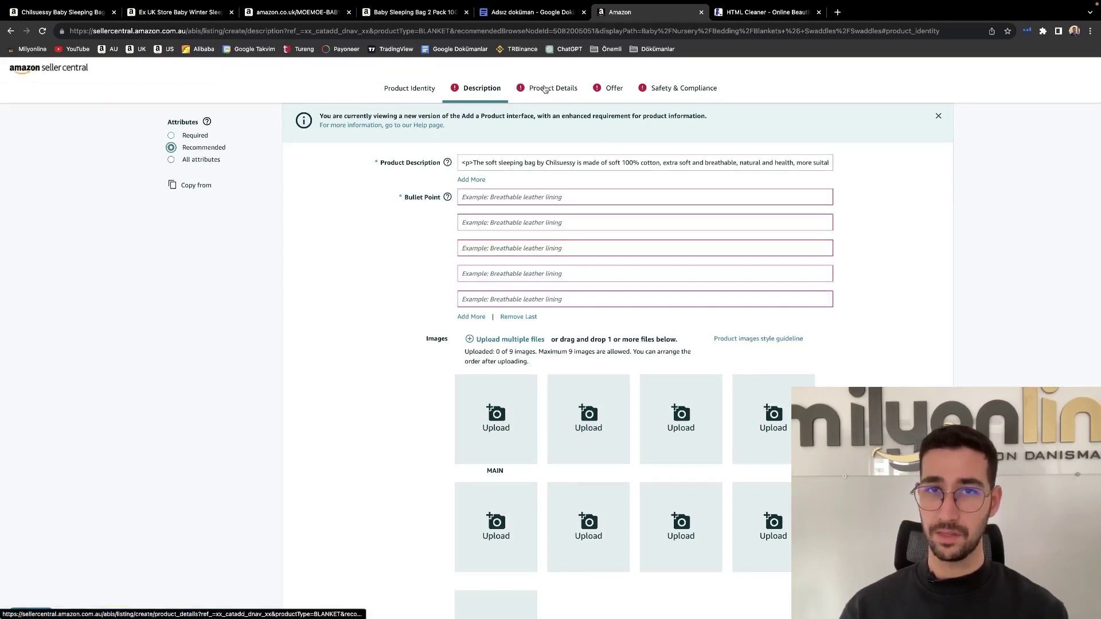
{"action": "left_click", "coordinate": [546, 90]}
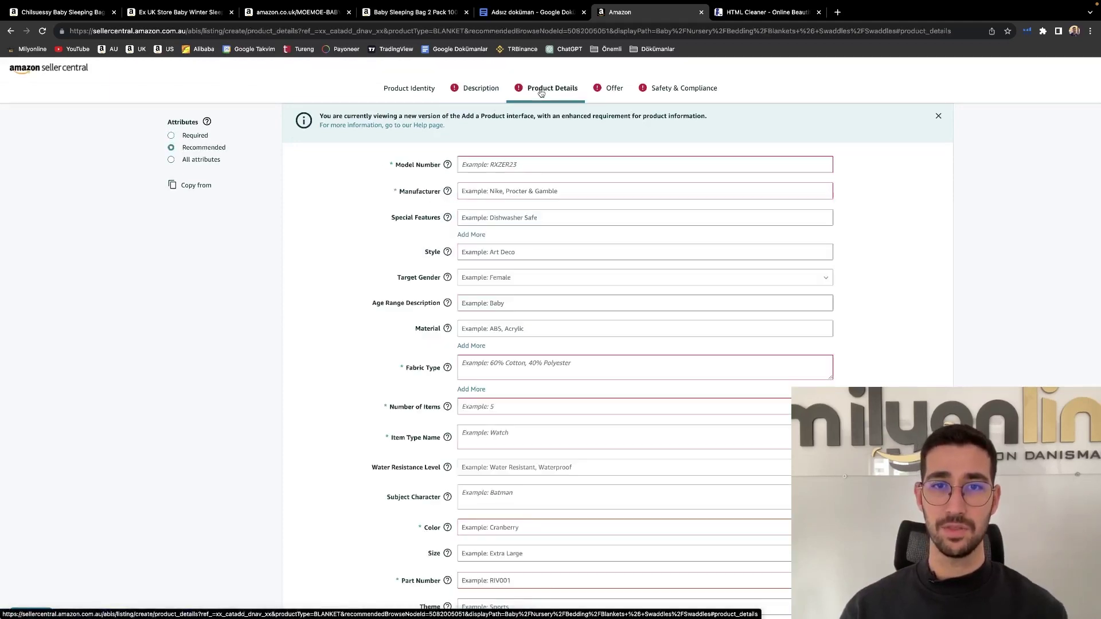
{"action": "left_click", "coordinate": [505, 166]}
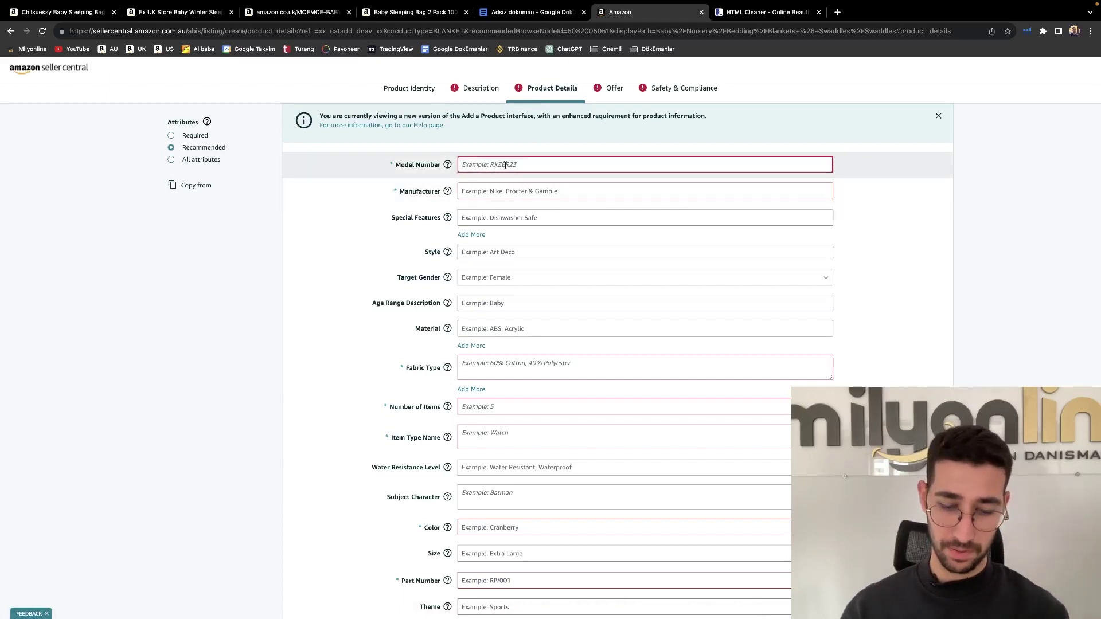
{"action": "type", "text": "MUratS"}
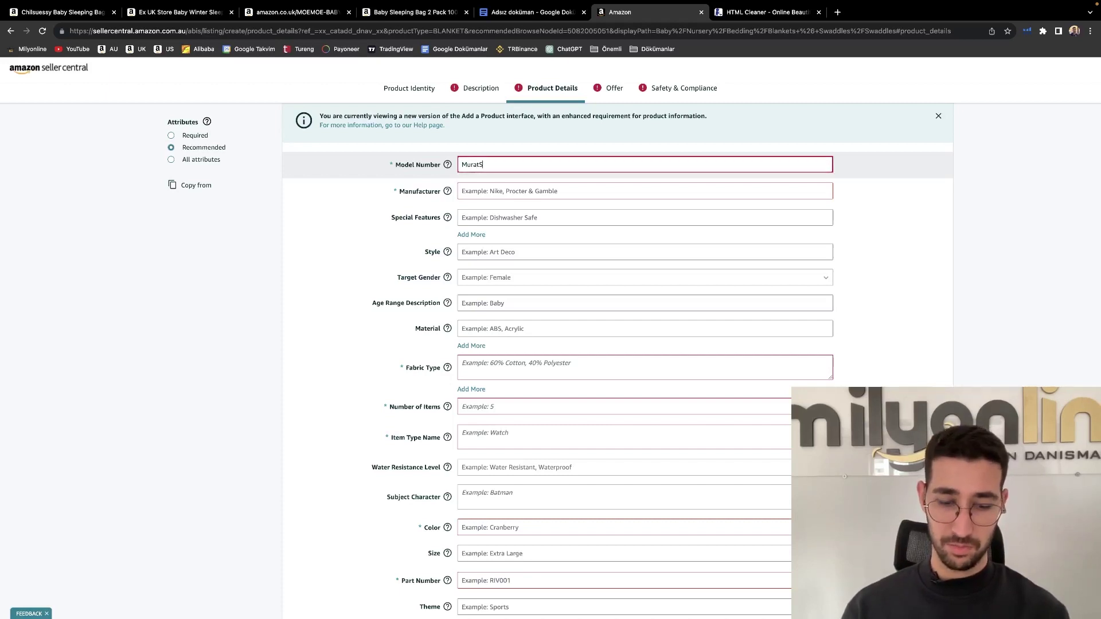
{"action": "type", "text": "waddle-5"}
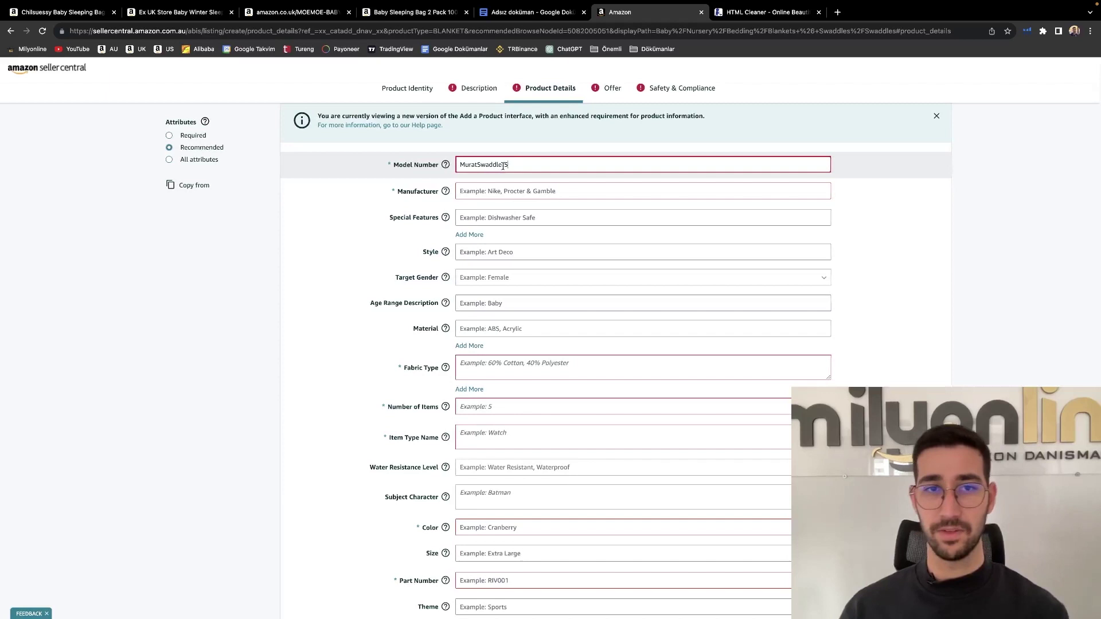
Enter the seller's first name as the Manufacturer
{"action": "scroll", "coordinate": [522, 184], "scroll_direction": "down", "scroll_amount": 1}
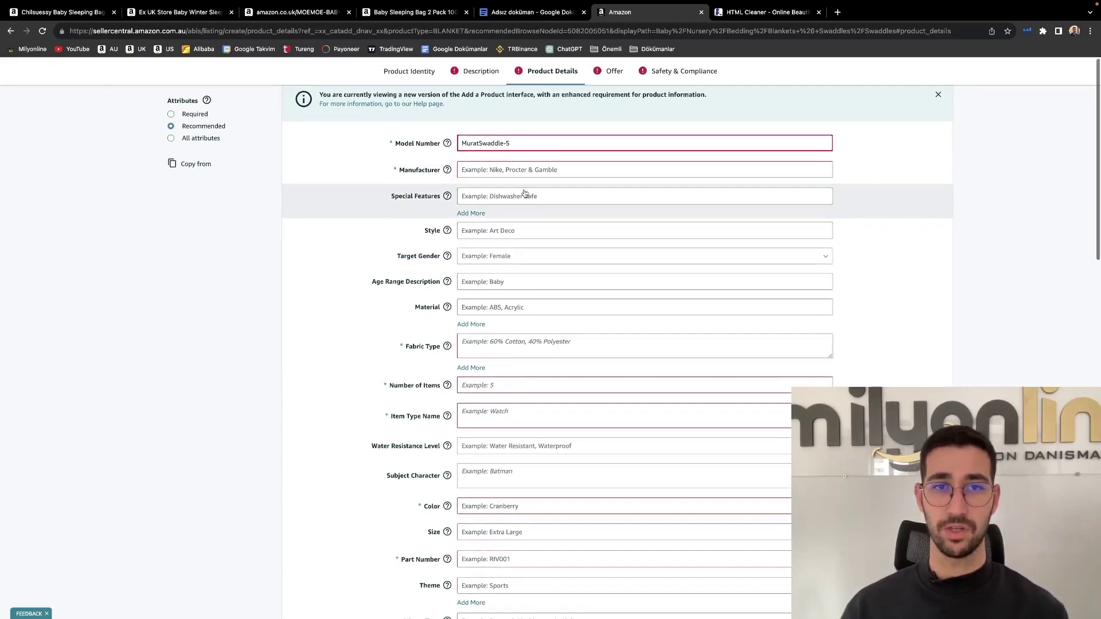
{"action": "left_click", "coordinate": [518, 172]}
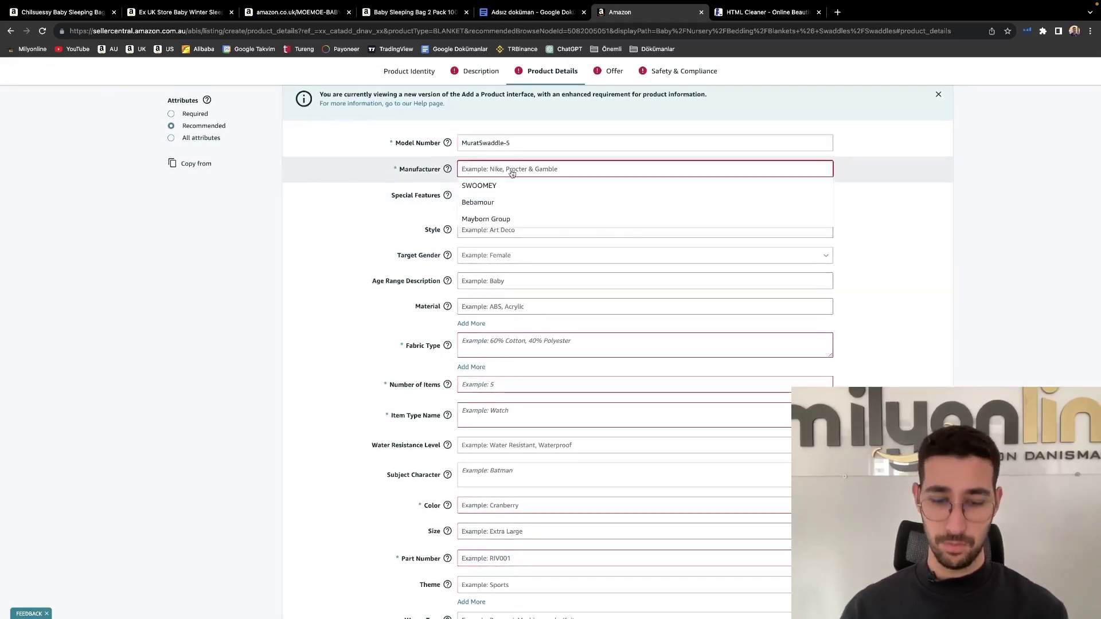
{"action": "type", "text": "Murat"}
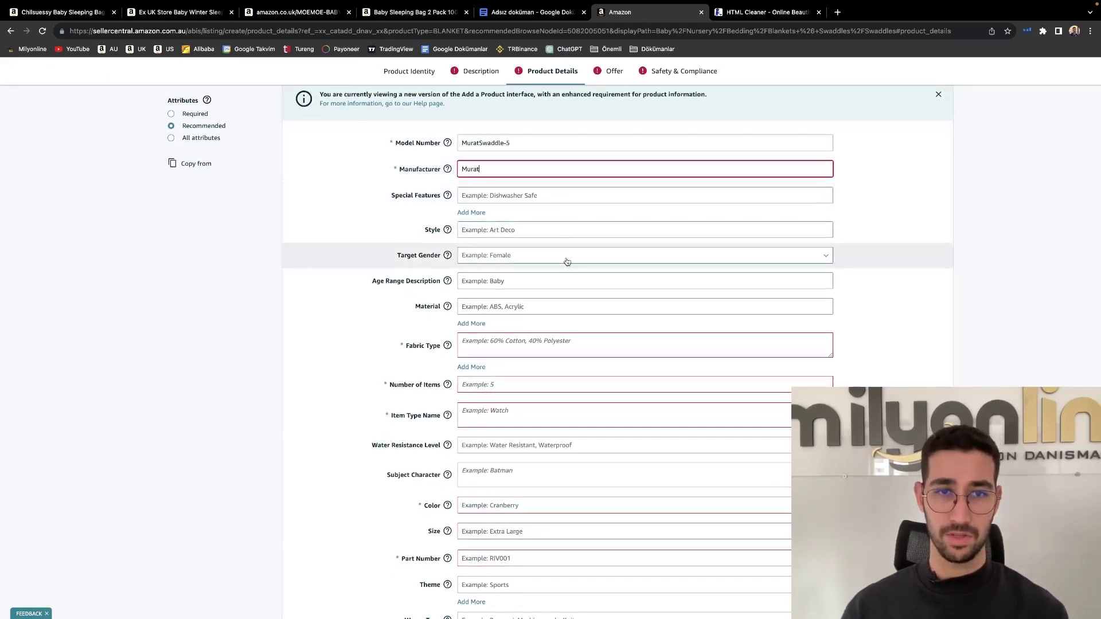
Set the first two Special Features to Waterproof and Durable, adding a second field for the latter
{"action": "scroll", "coordinate": [564, 255], "scroll_direction": "down", "scroll_amount": 2}
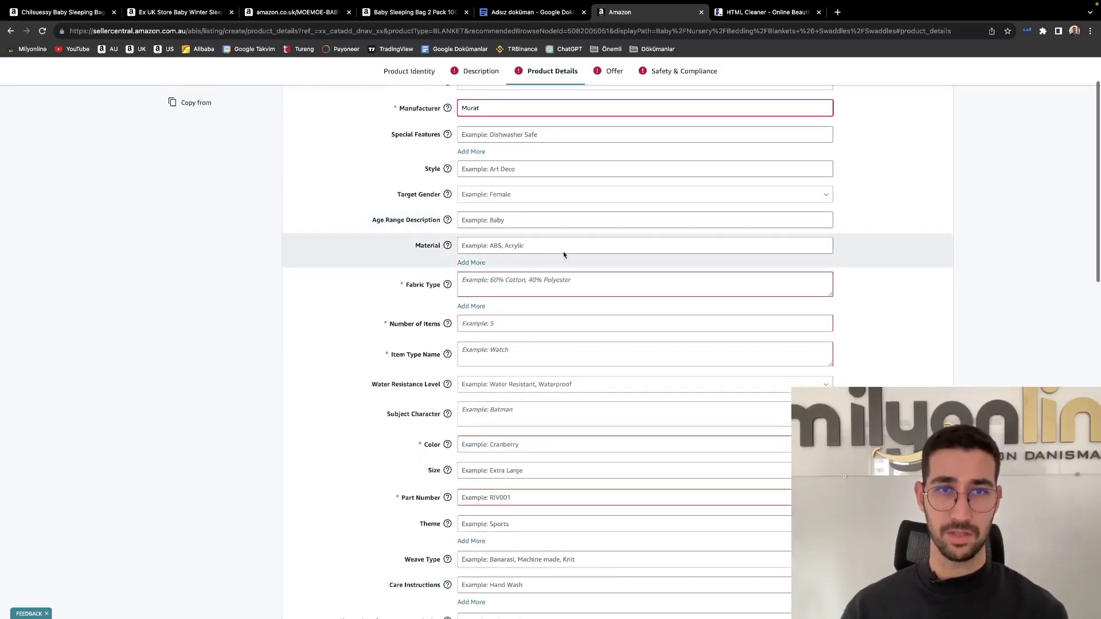
{"action": "left_click", "coordinate": [537, 139]}
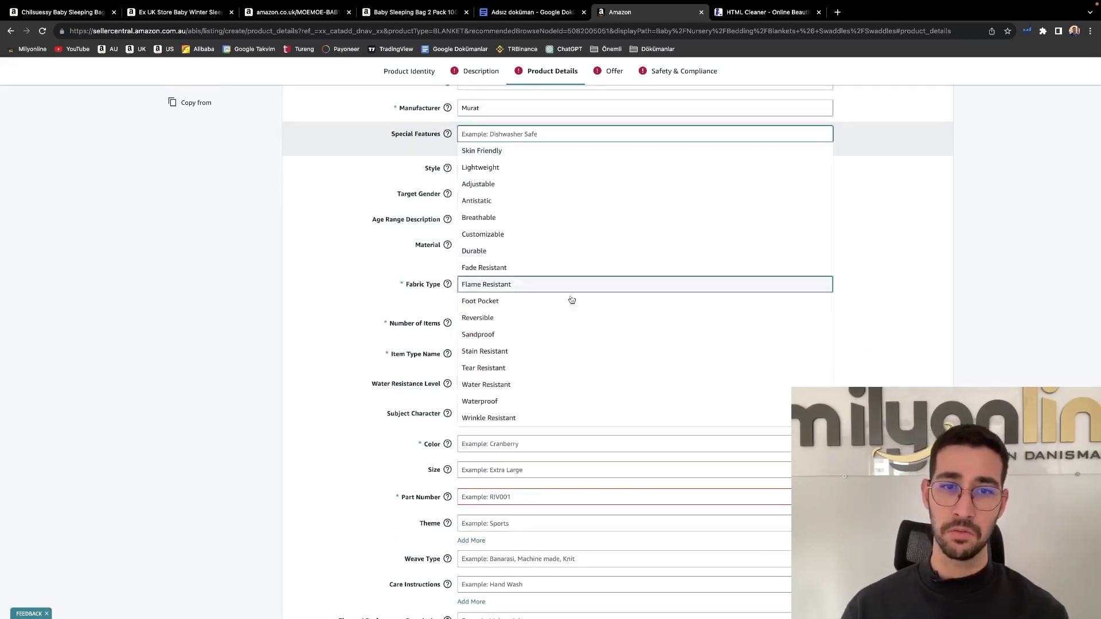
{"action": "scroll", "coordinate": [572, 307], "scroll_direction": "down", "scroll_amount": 1}
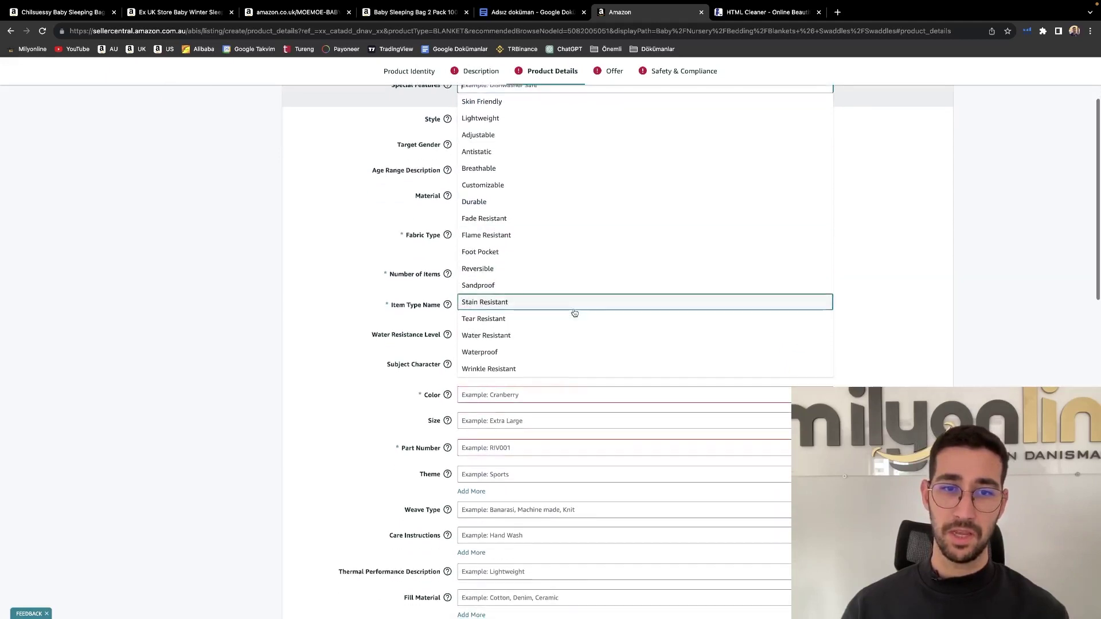
{"action": "left_click", "coordinate": [524, 357]}
{"action": "left_click", "coordinate": [473, 116]}
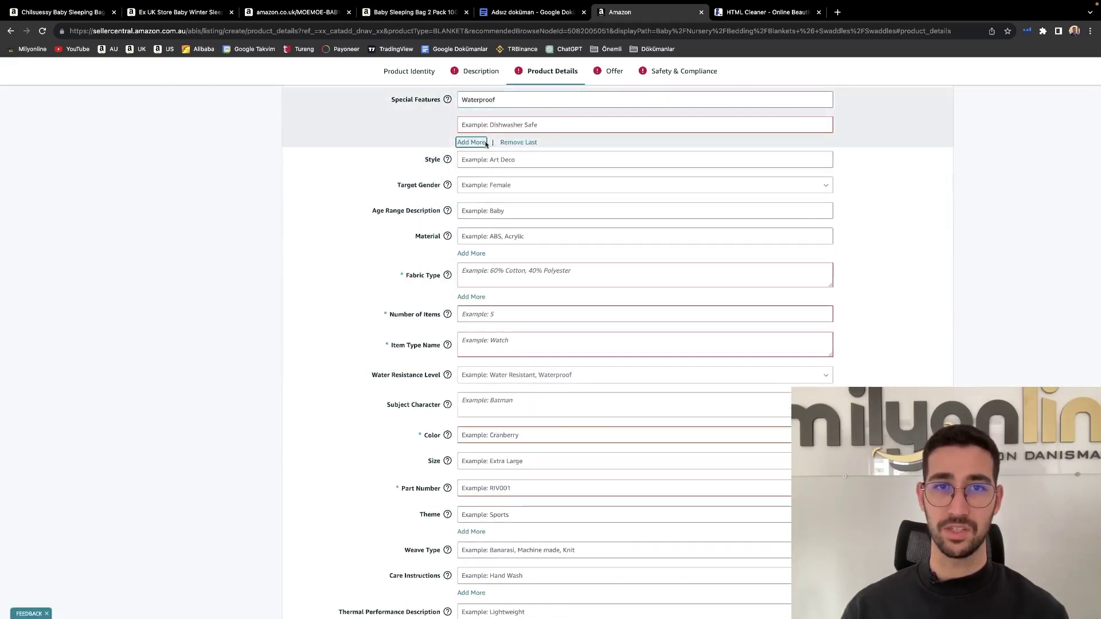
{"action": "left_click", "coordinate": [500, 128]}
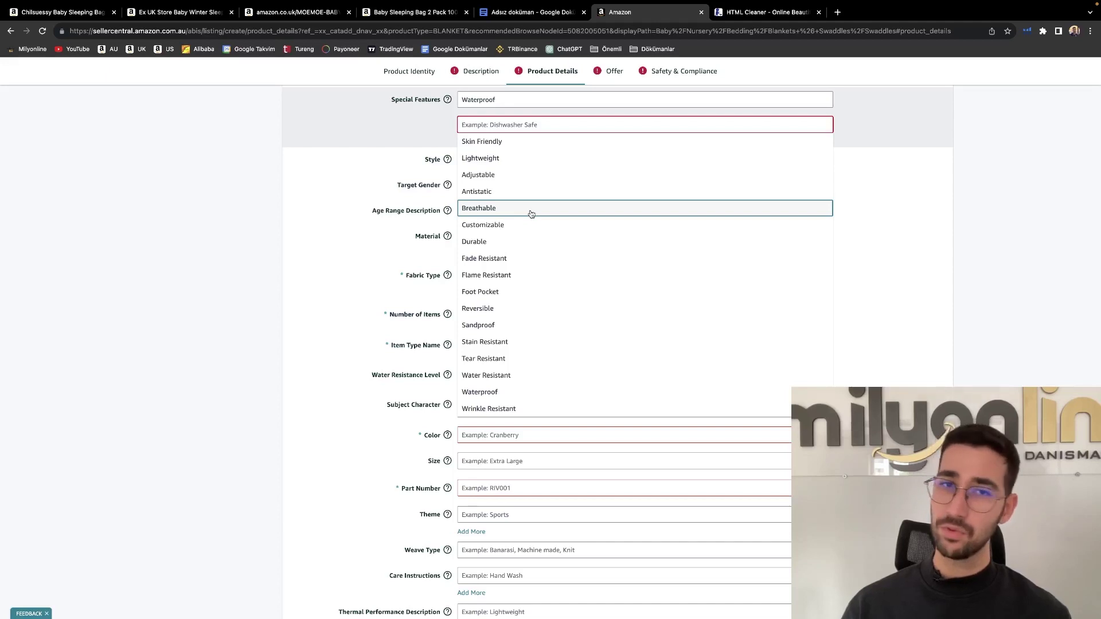
{"action": "left_click", "coordinate": [522, 243]}
Add three more Special Features to the listing: Lightweight, Breathable and Customizable
{"action": "left_click", "coordinate": [473, 141]}
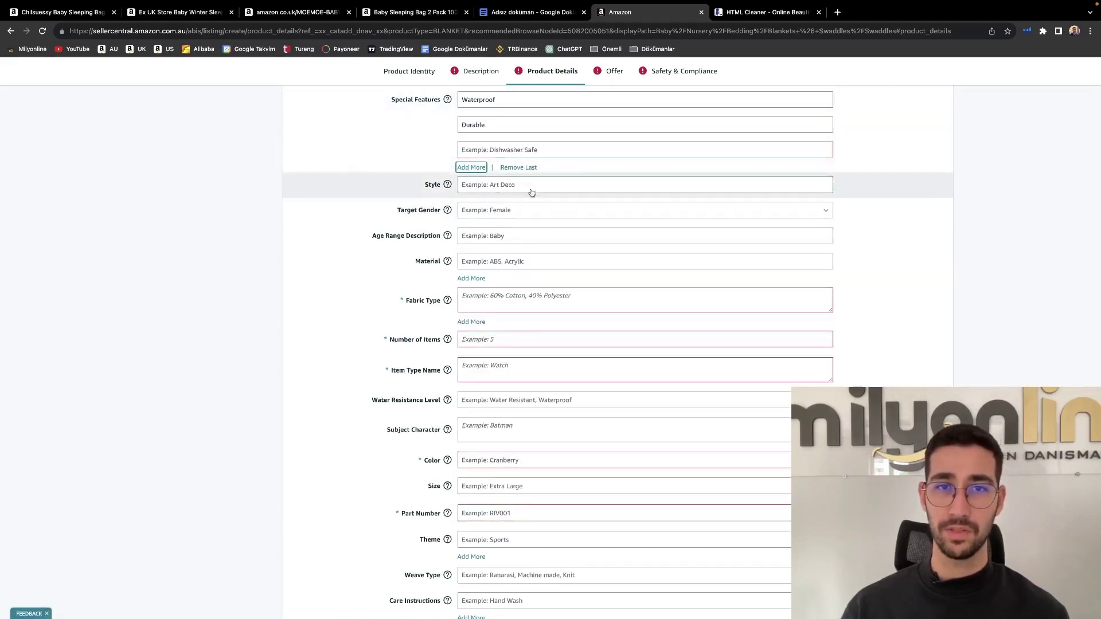
{"action": "left_click", "coordinate": [494, 151]}
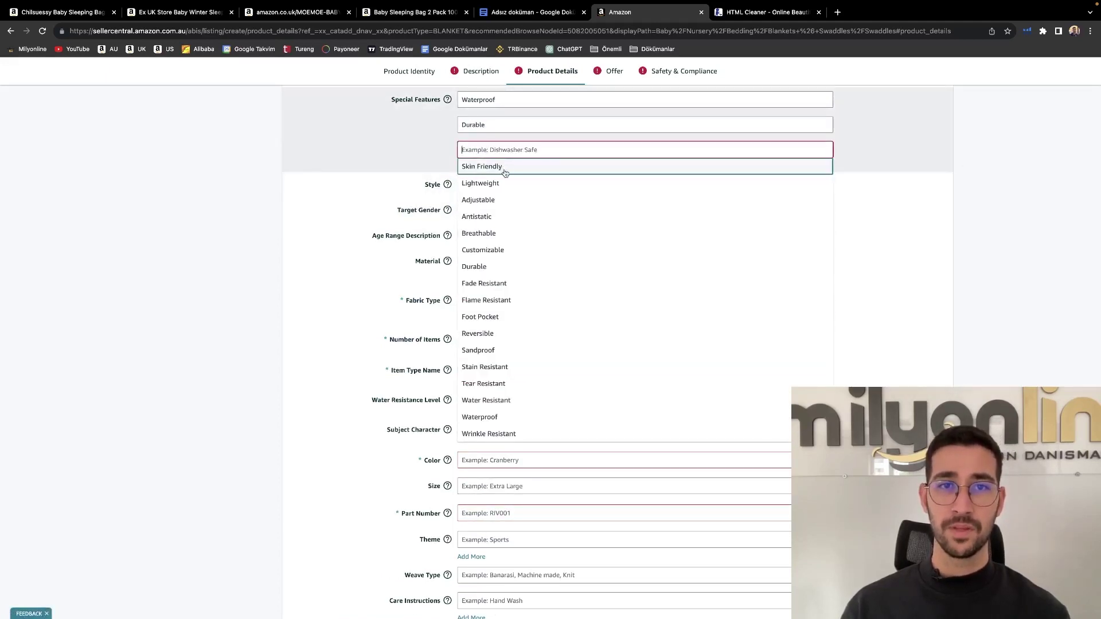
{"action": "left_click", "coordinate": [505, 183]}
{"action": "left_click", "coordinate": [472, 166]}
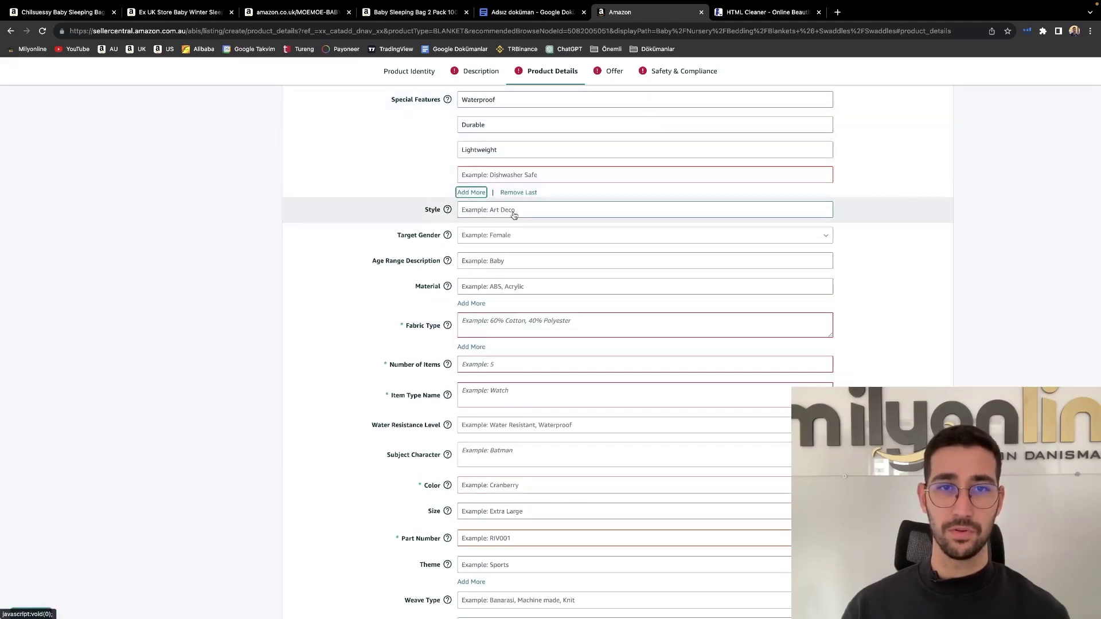
{"action": "left_click", "coordinate": [489, 175]}
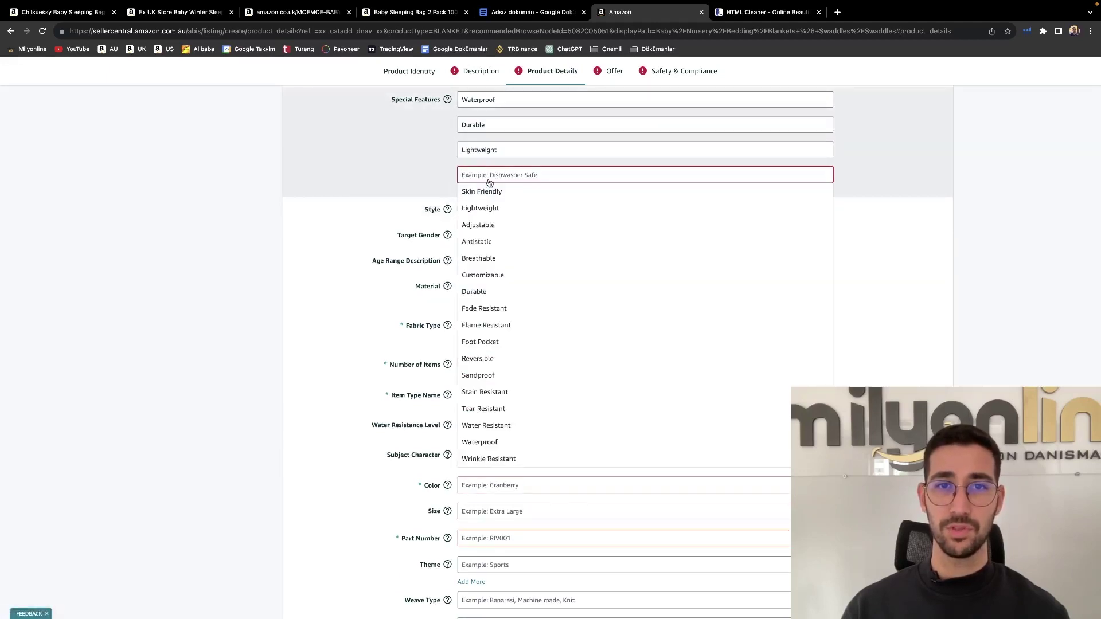
{"action": "left_click", "coordinate": [503, 263]}
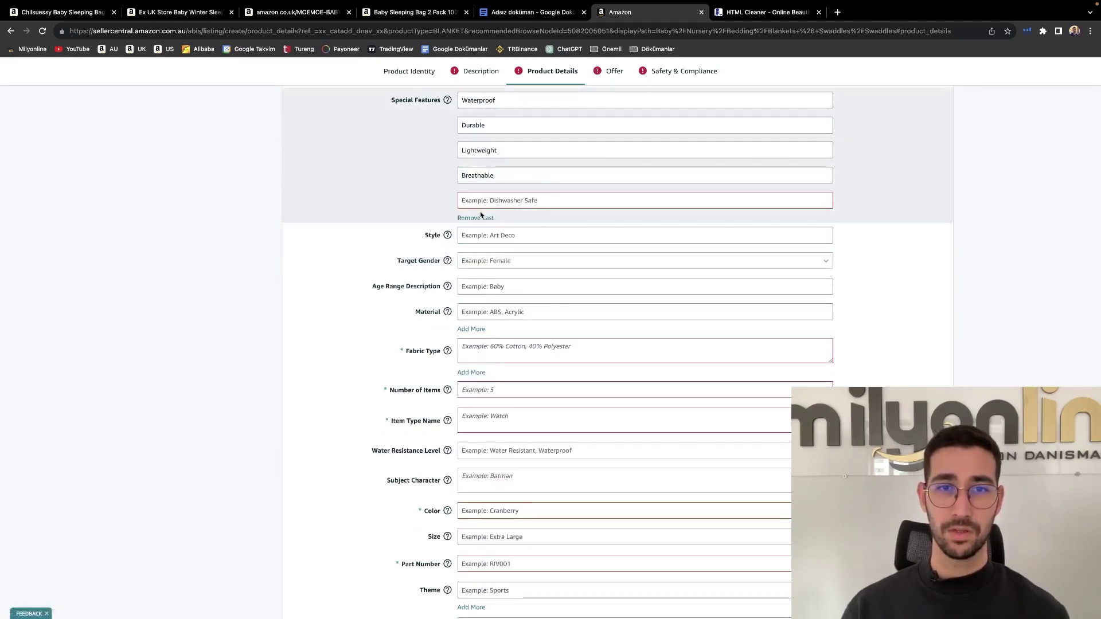
{"action": "left_click", "coordinate": [486, 201]}
{"action": "left_click", "coordinate": [511, 302]}
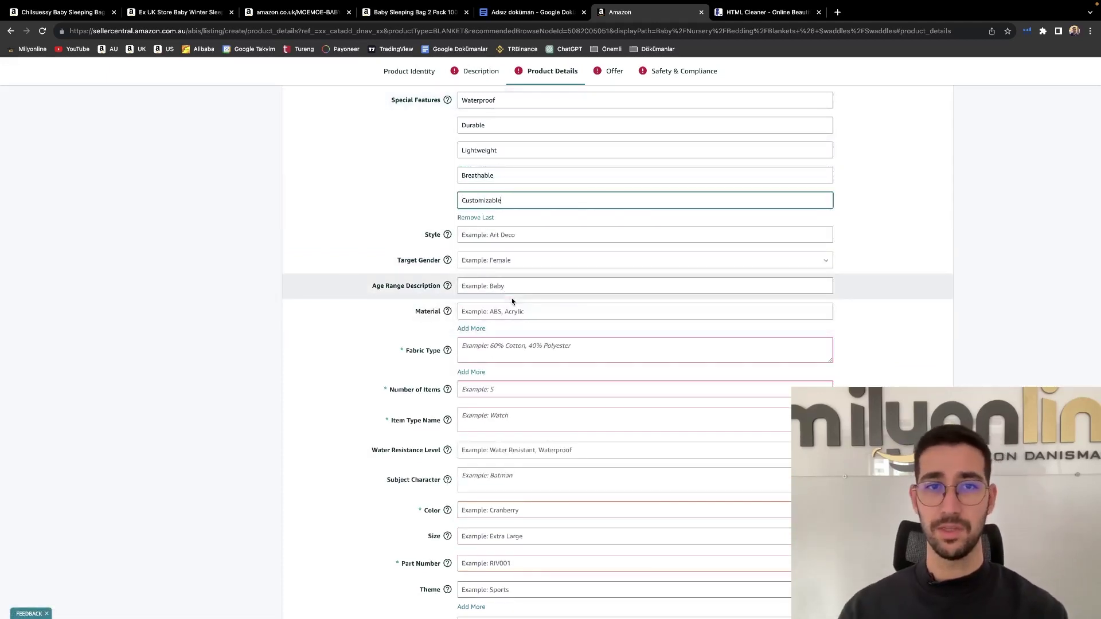
Set the Style to 2.5 TOG and the Target Gender to Unisex
{"action": "left_click", "coordinate": [512, 236]}
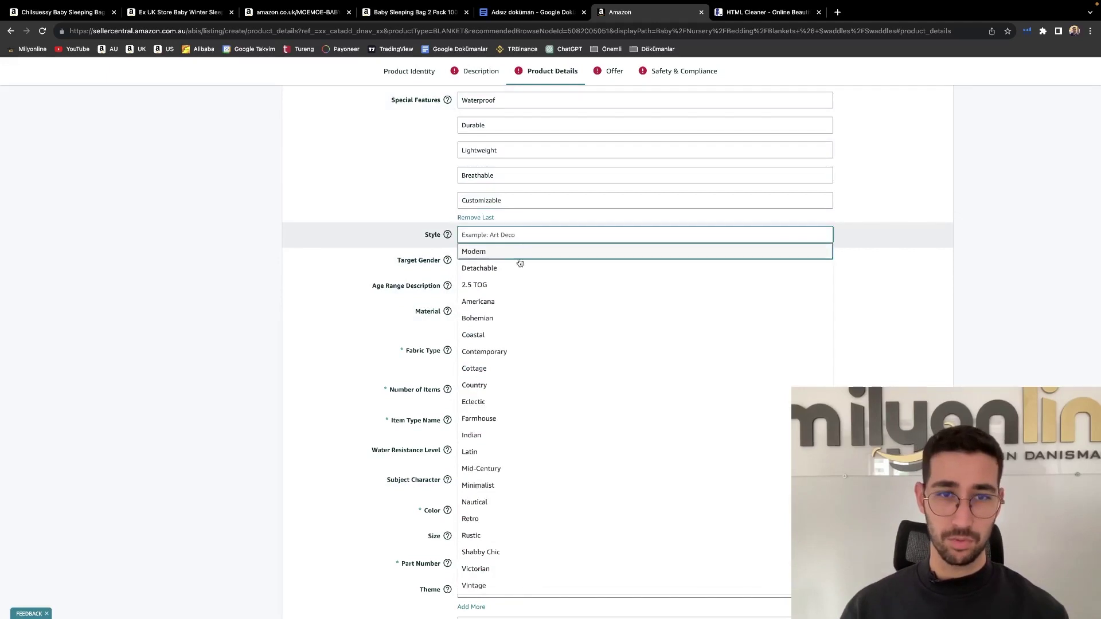
{"action": "left_click", "coordinate": [513, 285]}
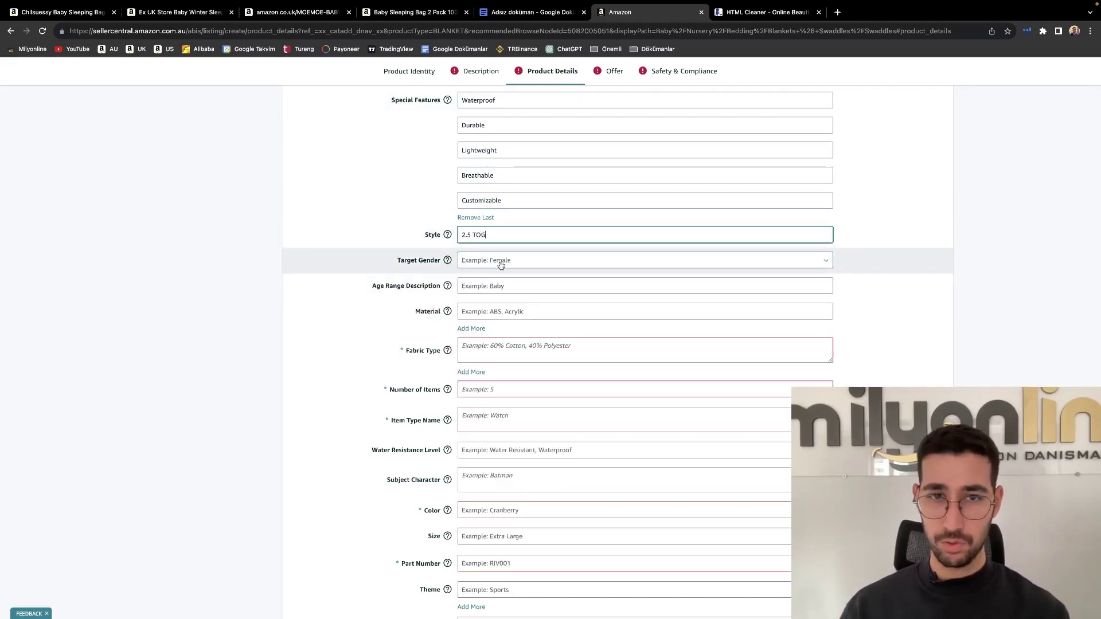
{"action": "scroll", "coordinate": [508, 373], "scroll_direction": "down", "scroll_amount": 4}
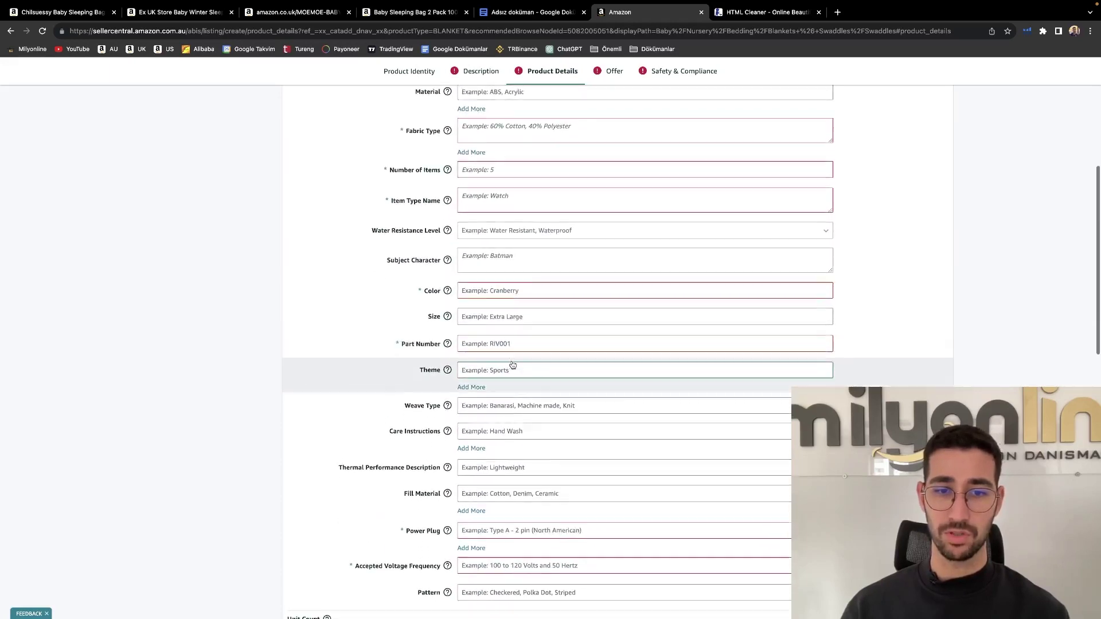
{"action": "scroll", "coordinate": [512, 366], "scroll_direction": "down", "scroll_amount": 2}
{"action": "scroll", "coordinate": [524, 287], "scroll_direction": "up", "scroll_amount": 5}
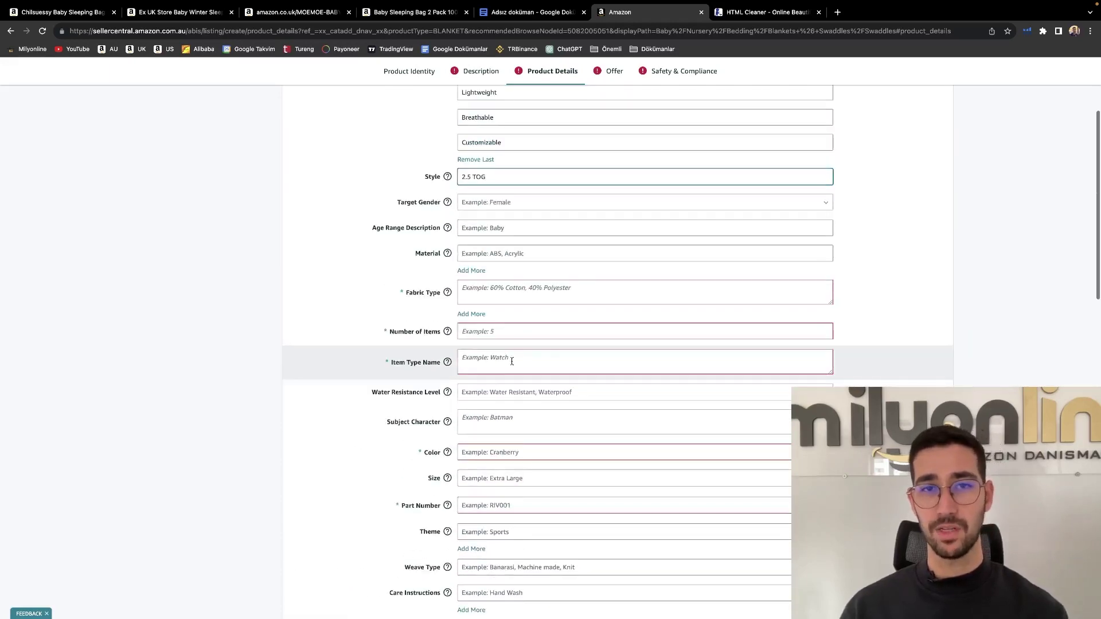
{"action": "left_click", "coordinate": [539, 205]}
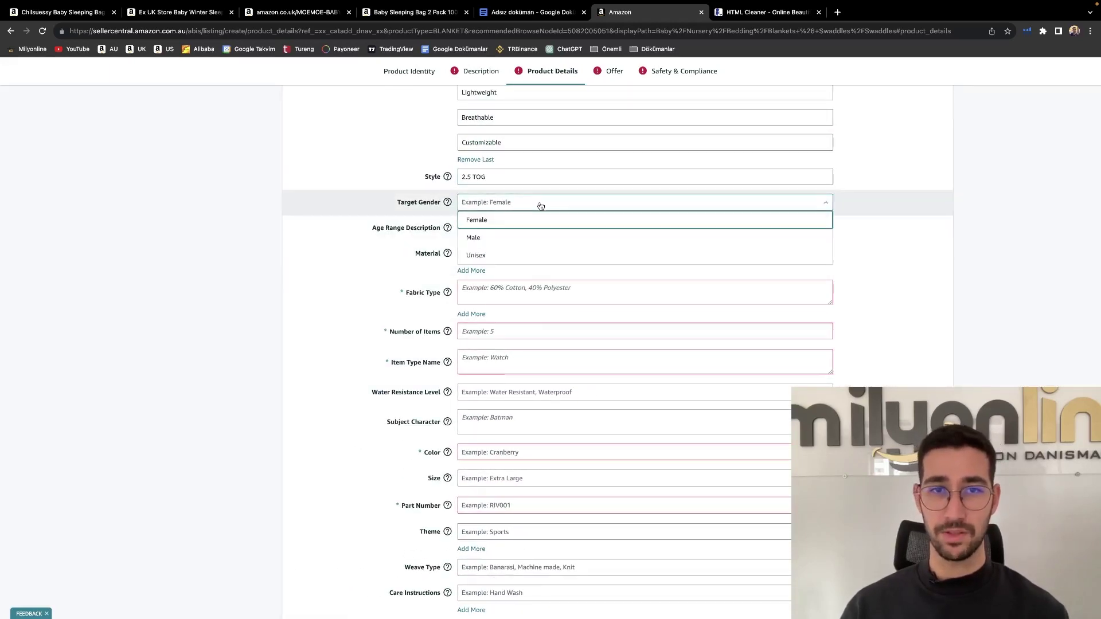
{"action": "left_click", "coordinate": [531, 253]}
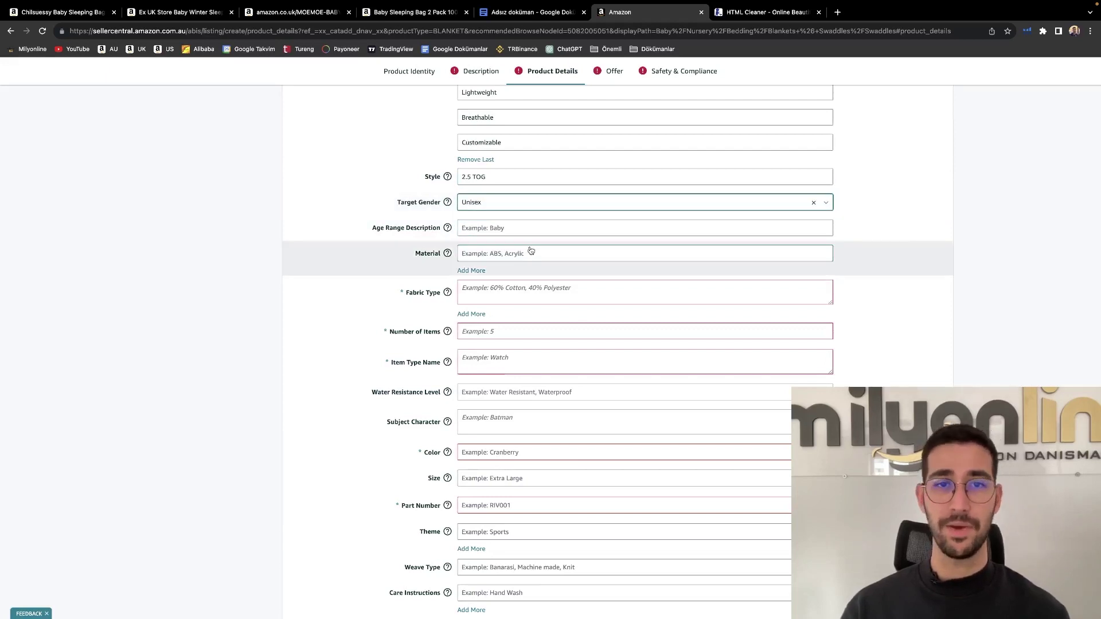
Set the Age Range Description to Baby and enter Cotton Blend and Wool as the two Materials
{"action": "left_click", "coordinate": [529, 229]}
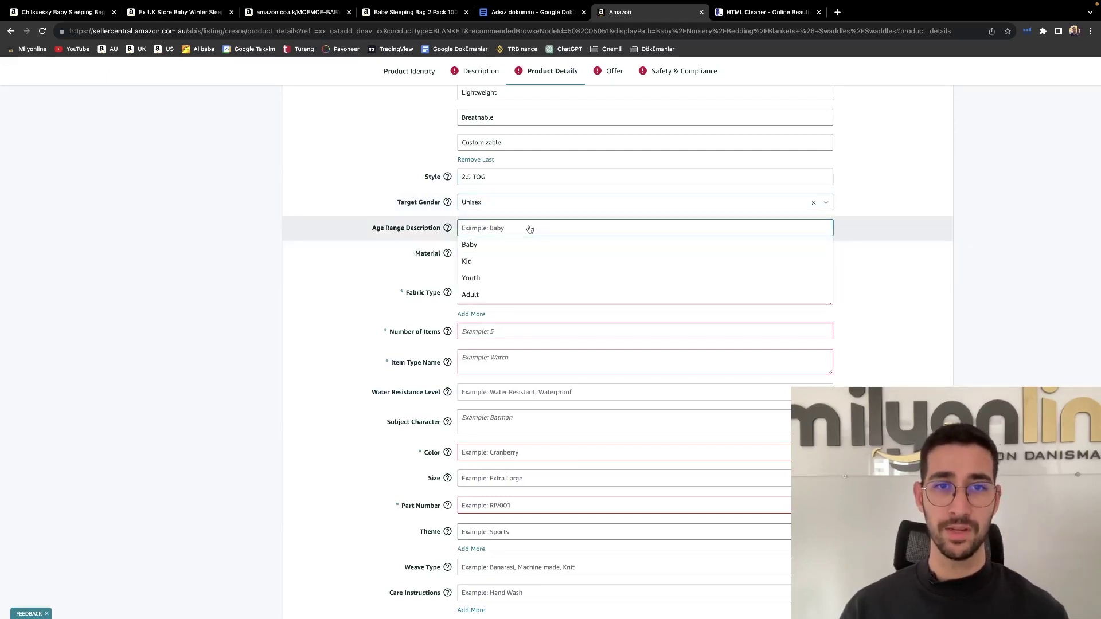
{"action": "left_click", "coordinate": [518, 245]}
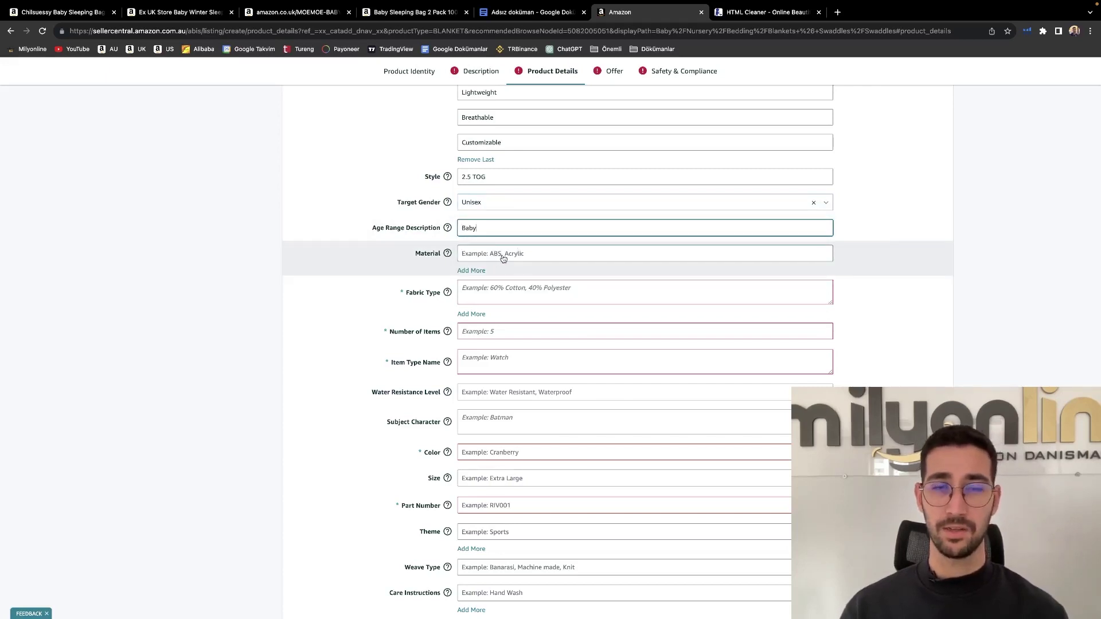
{"action": "left_click", "coordinate": [516, 258]}
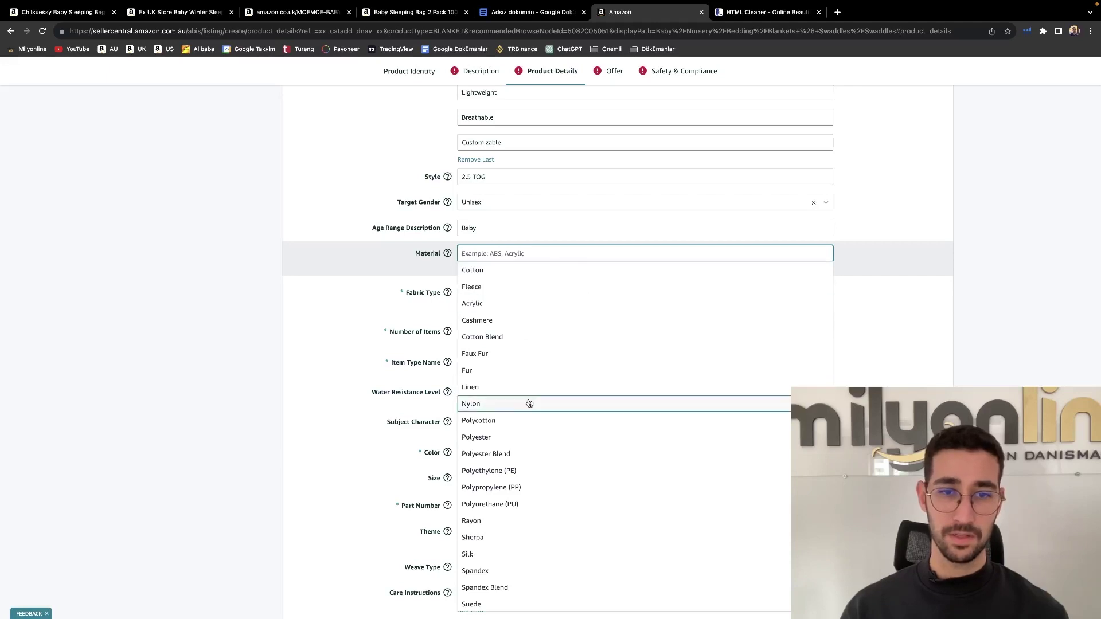
{"action": "scroll", "coordinate": [539, 424], "scroll_direction": "down", "scroll_amount": 1}
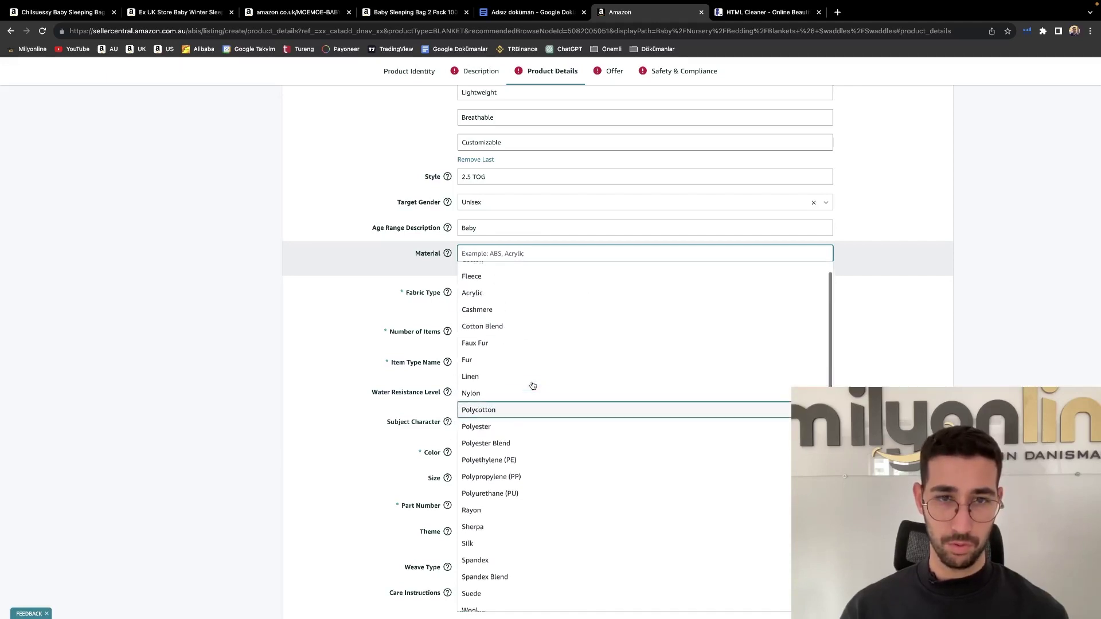
{"action": "left_click", "coordinate": [511, 332]}
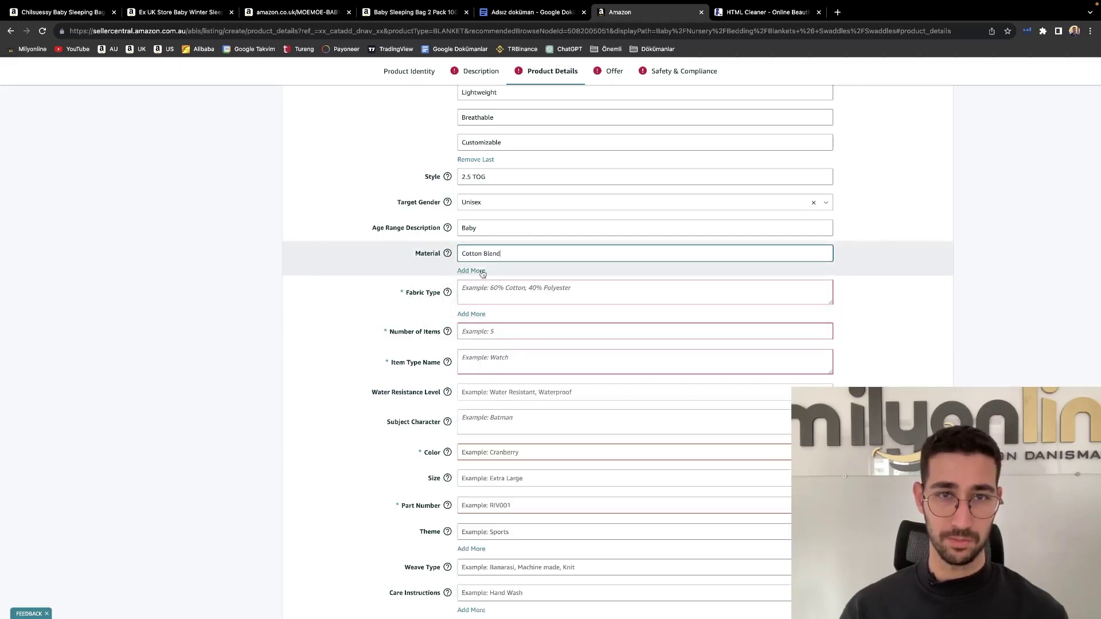
{"action": "left_click", "coordinate": [493, 282]}
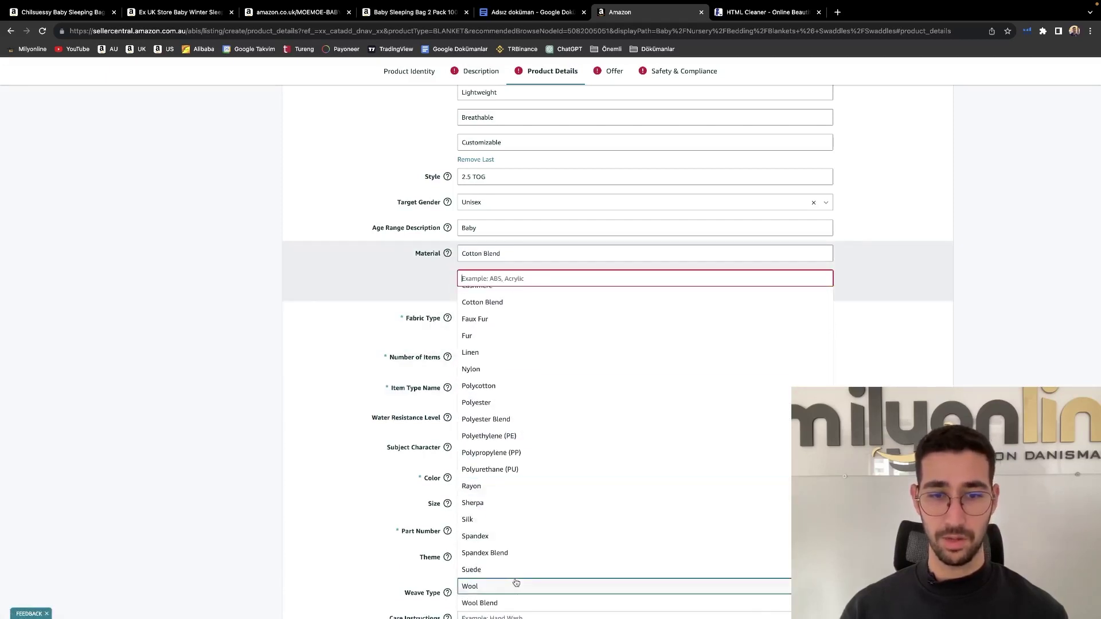
{"action": "left_click", "coordinate": [516, 584]}
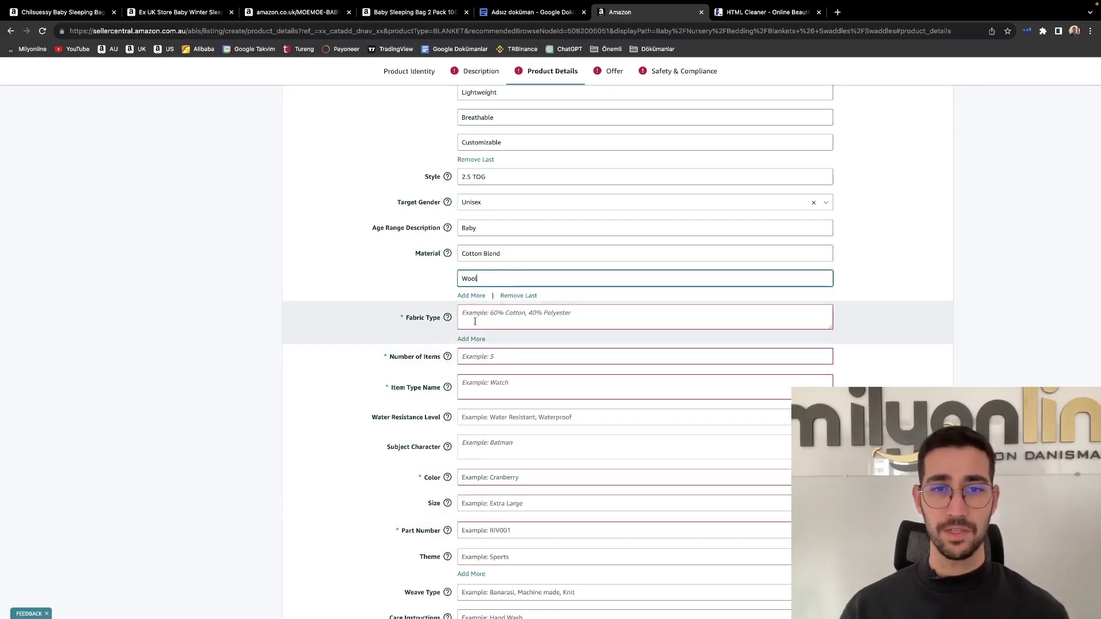
Set the Number of Items to 5 and the Fabric Type to "%90 Cotton %10 Polyester"
{"action": "left_click", "coordinate": [447, 317]}
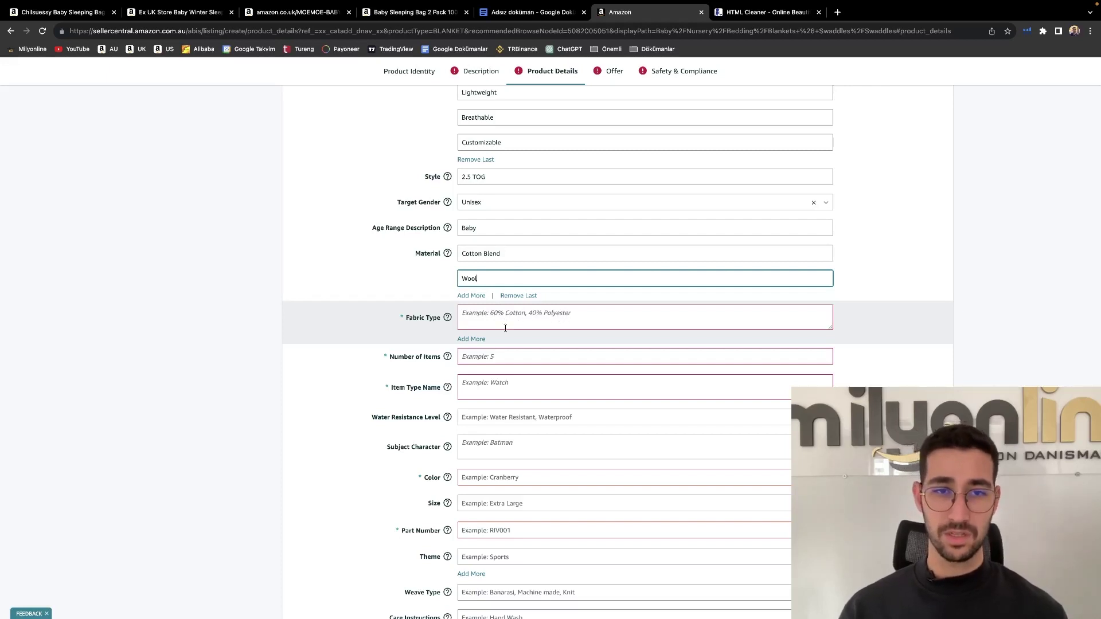
{"action": "scroll", "coordinate": [502, 326], "scroll_direction": "down", "scroll_amount": 1}
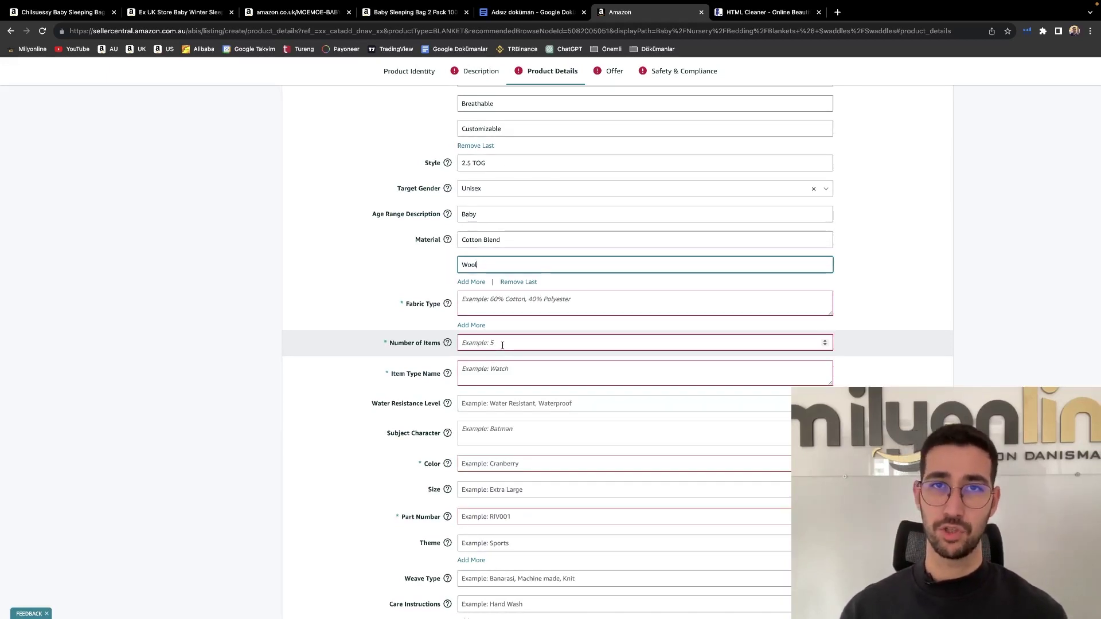
{"action": "left_click", "coordinate": [502, 345]}
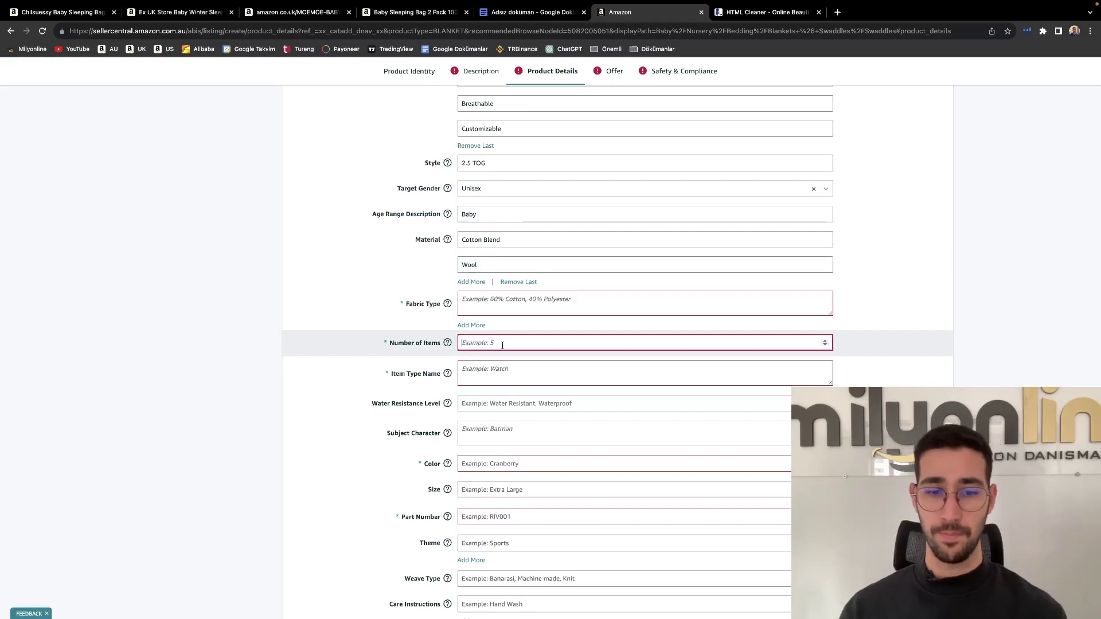
{"action": "type", "text": "5"}
{"action": "left_click", "coordinate": [505, 307]}
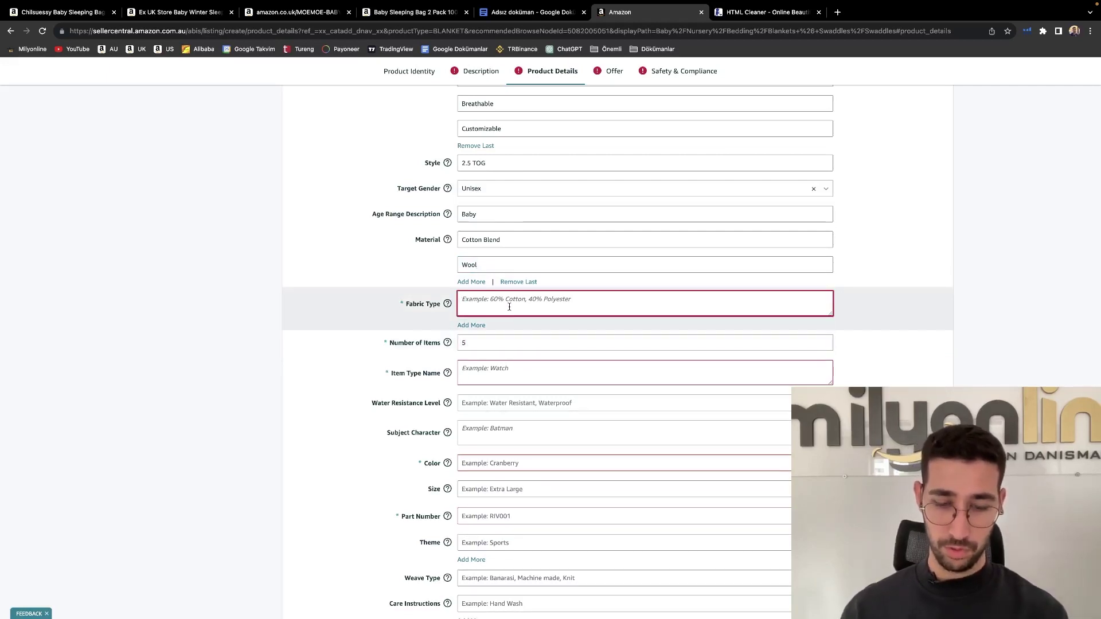
{"action": "type", "text": "%90 "}
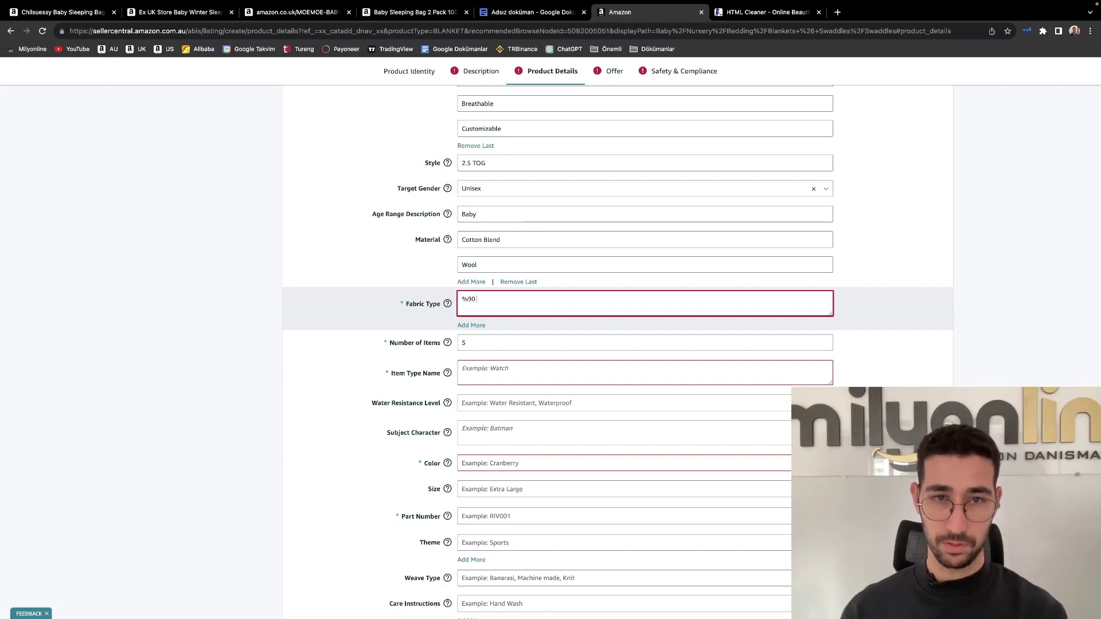
{"action": "type", "text": "Cotton"}
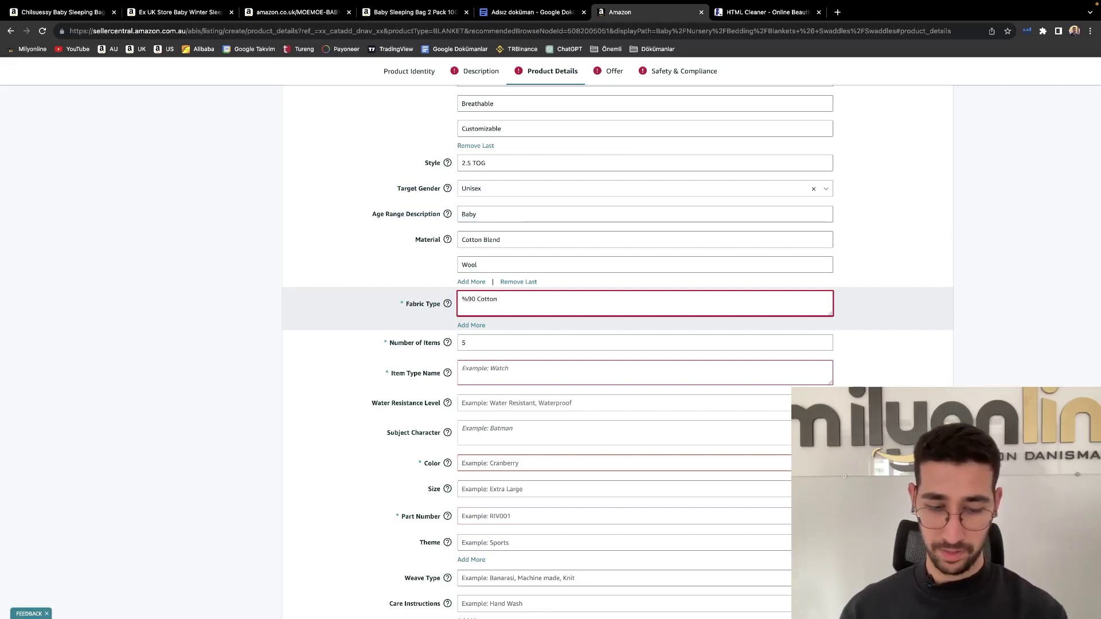
{"action": "type", "text": " %10 Polyester"}
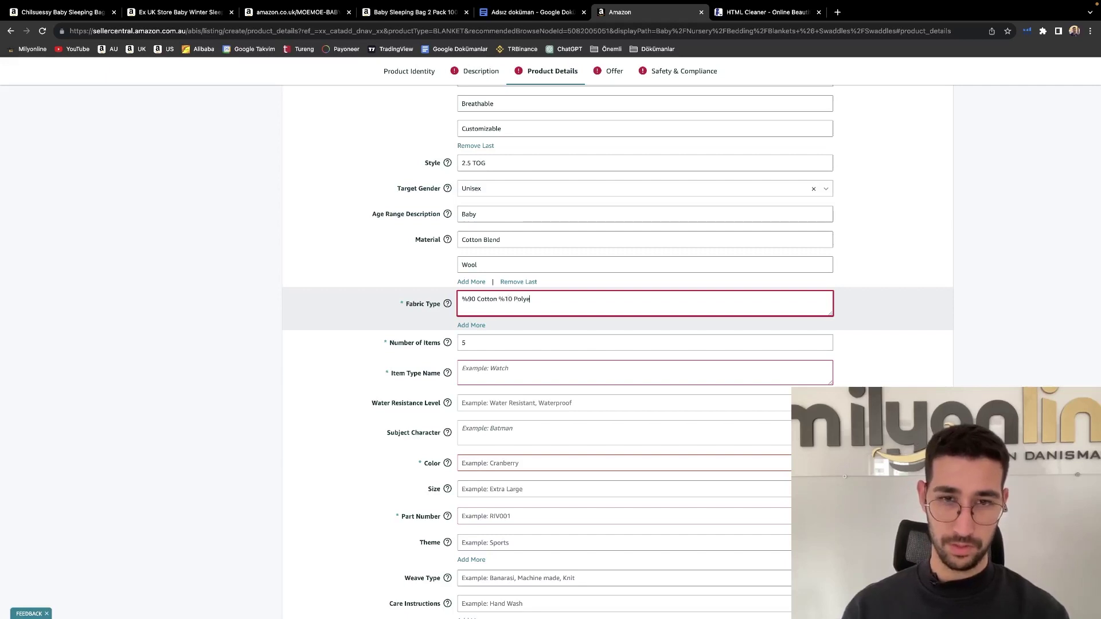
Copy the Model Number value and paste it into the Item Type Name field
{"action": "scroll", "coordinate": [490, 330], "scroll_direction": "down", "scroll_amount": 1}
{"action": "left_click", "coordinate": [491, 330]}
{"action": "scroll", "coordinate": [490, 330], "scroll_direction": "up", "scroll_amount": 5}
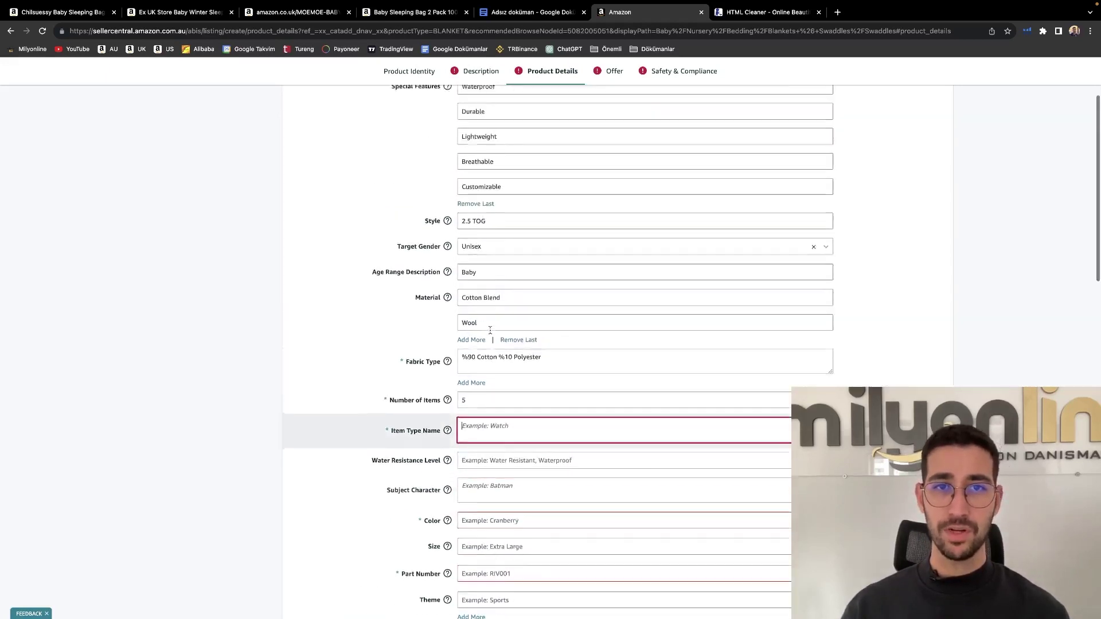
{"action": "triple_click", "coordinate": [520, 166]}
{"action": "key", "text": "ctrl+c"}
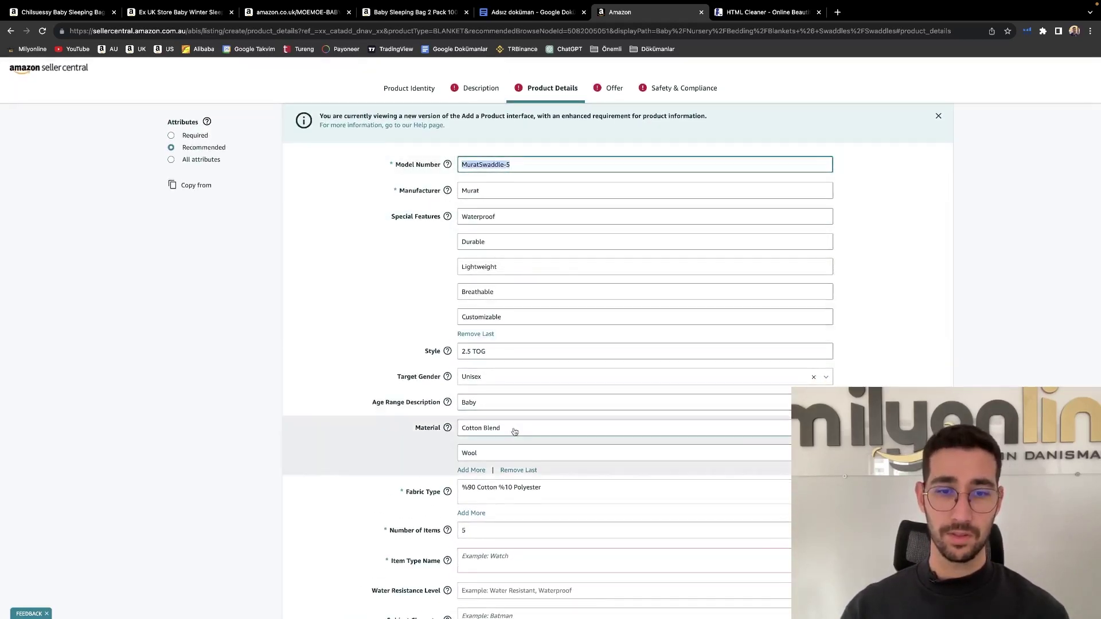
{"action": "scroll", "coordinate": [515, 436], "scroll_direction": "down", "scroll_amount": 2}
{"action": "left_click", "coordinate": [478, 466]}
{"action": "key", "text": "ctrl+v"}
{"action": "scroll", "coordinate": [478, 465], "scroll_direction": "down", "scroll_amount": 3}
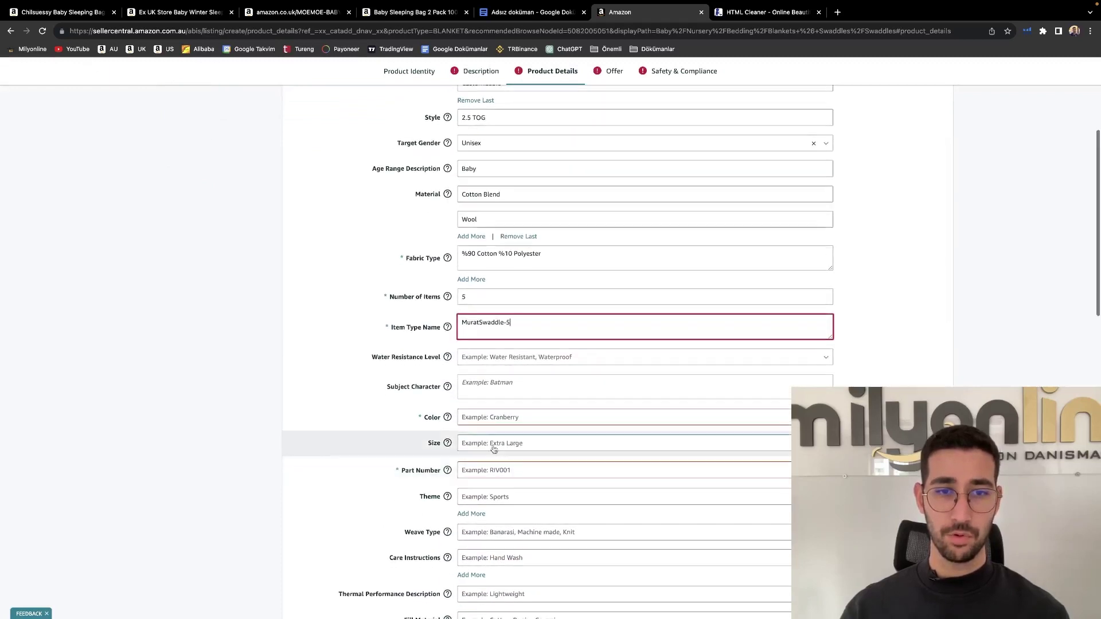
{"action": "scroll", "coordinate": [531, 367], "scroll_direction": "down", "scroll_amount": 1}
{"action": "scroll", "coordinate": [530, 367], "scroll_direction": "down", "scroll_amount": 1}
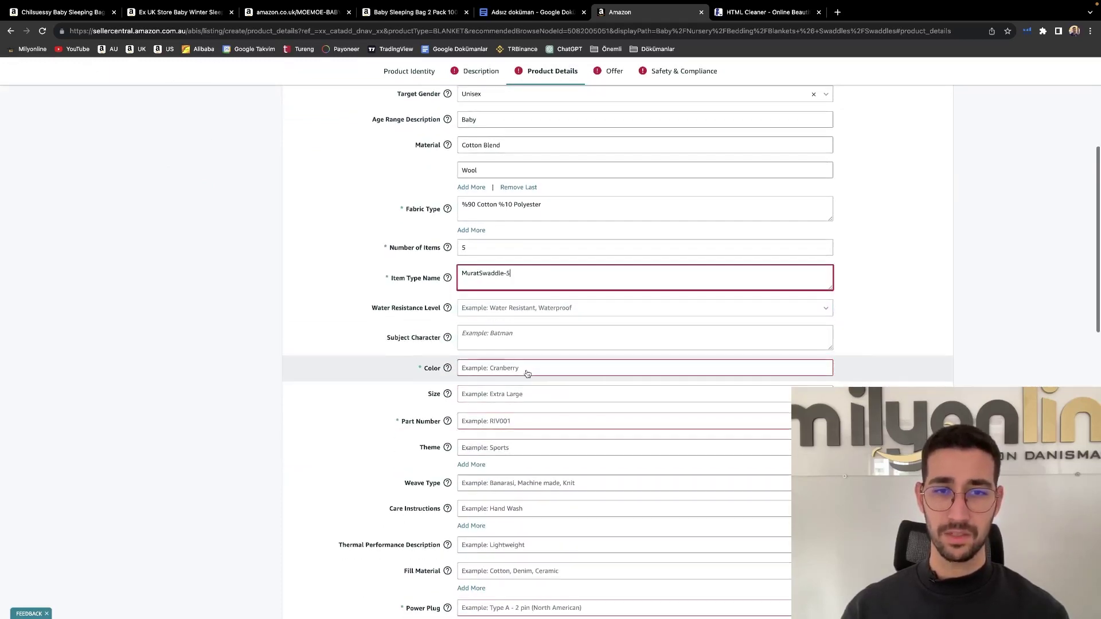
Set the Color of the product to "Mixed Color"
{"action": "mouse_move", "coordinate": [440, 310]}
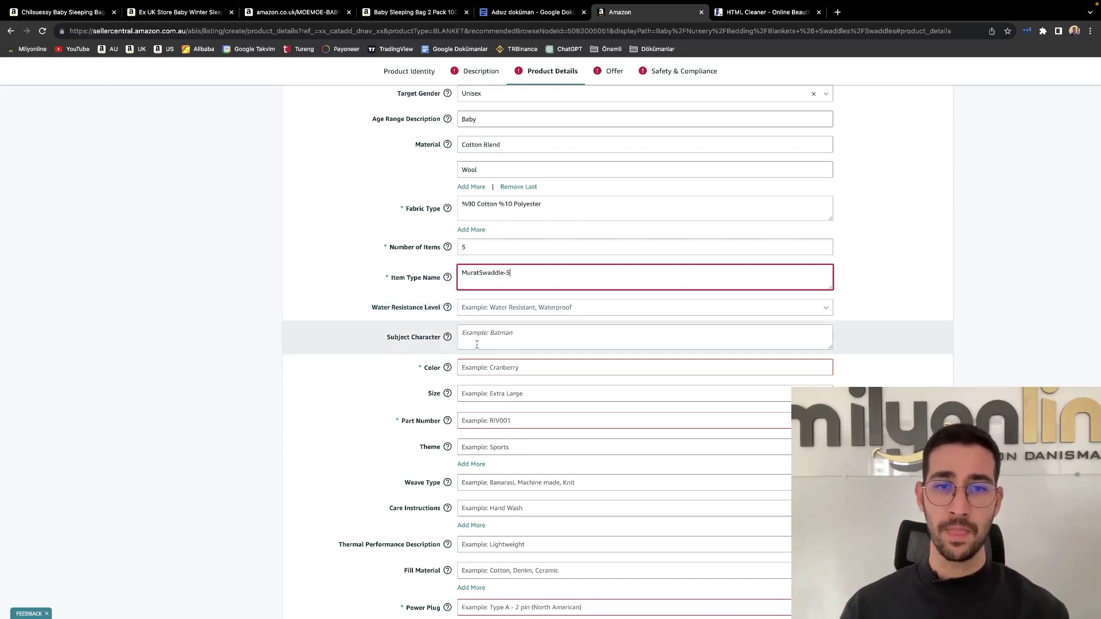
{"action": "left_click", "coordinate": [515, 373]}
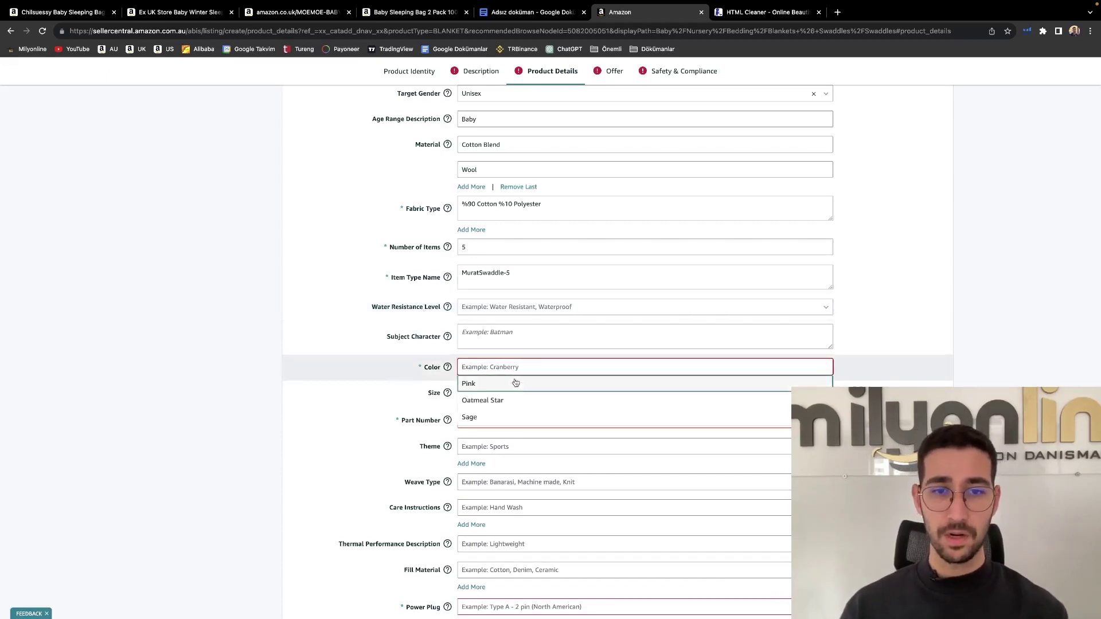
{"action": "scroll", "coordinate": [515, 374], "scroll_direction": "down", "scroll_amount": 2}
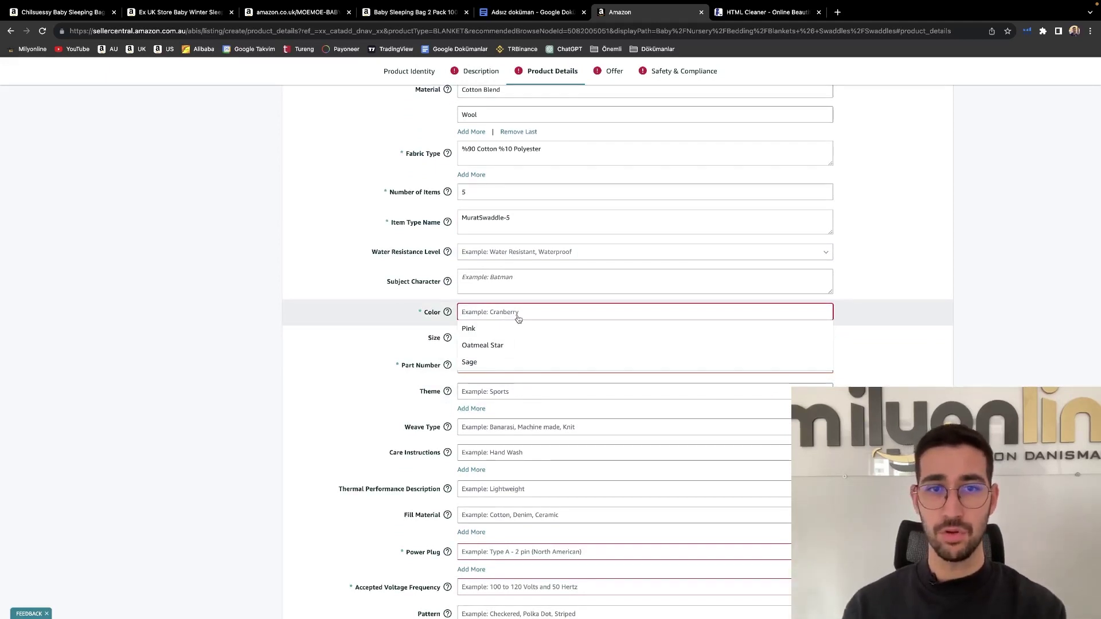
{"action": "type", "text": "Ms"}
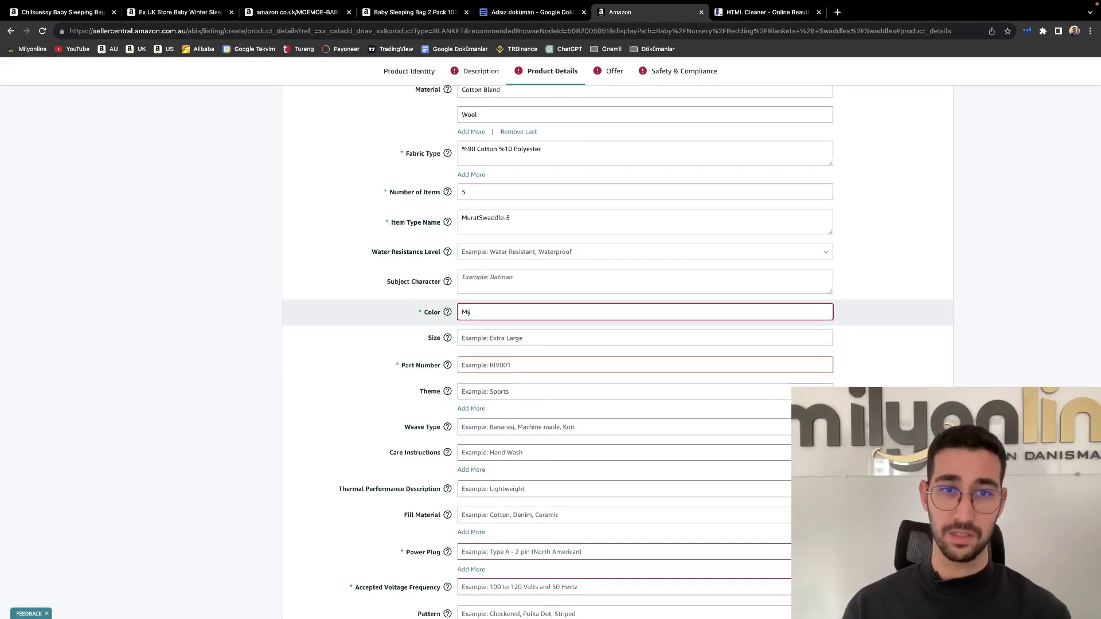
{"action": "type", "text": "xed Col"}
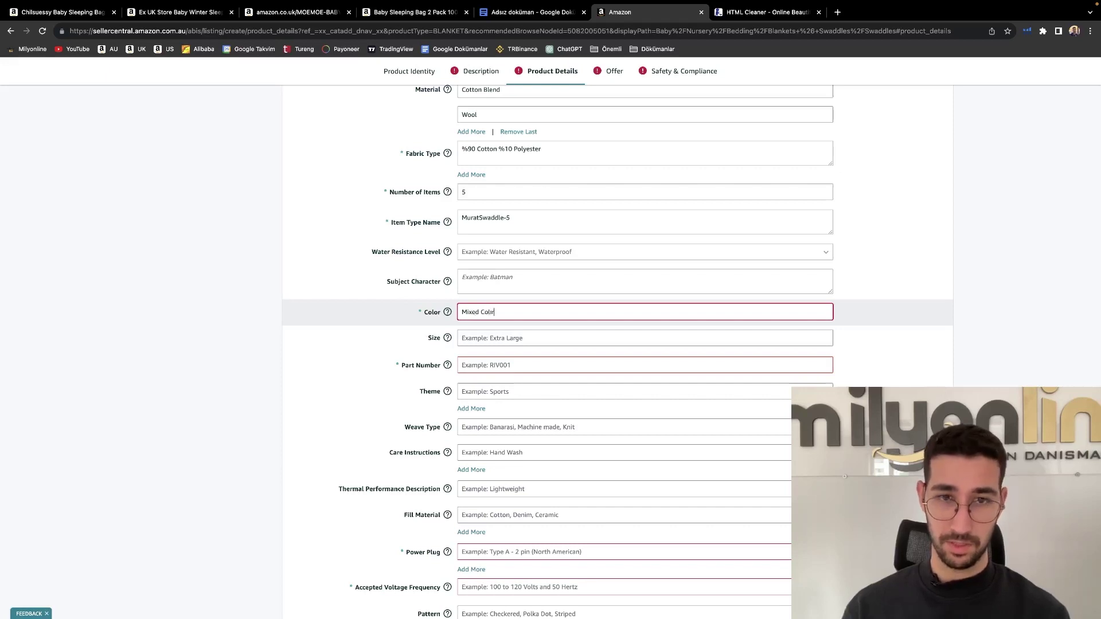
{"action": "type", "text": "or"}
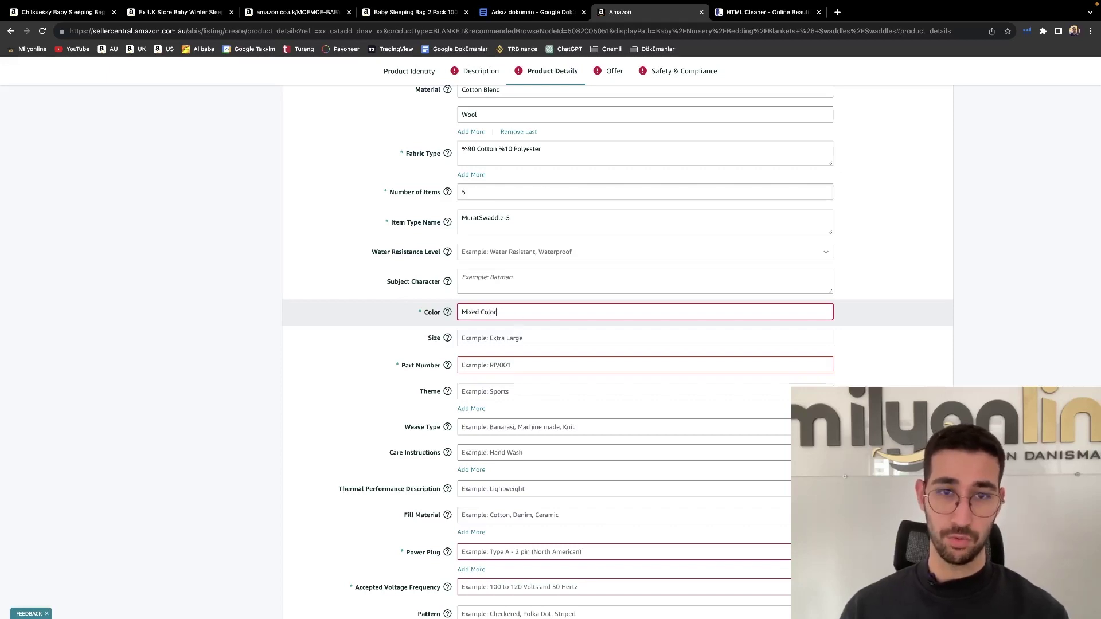
{"action": "left_click", "coordinate": [528, 347]}
{"action": "left_click", "coordinate": [513, 323]}
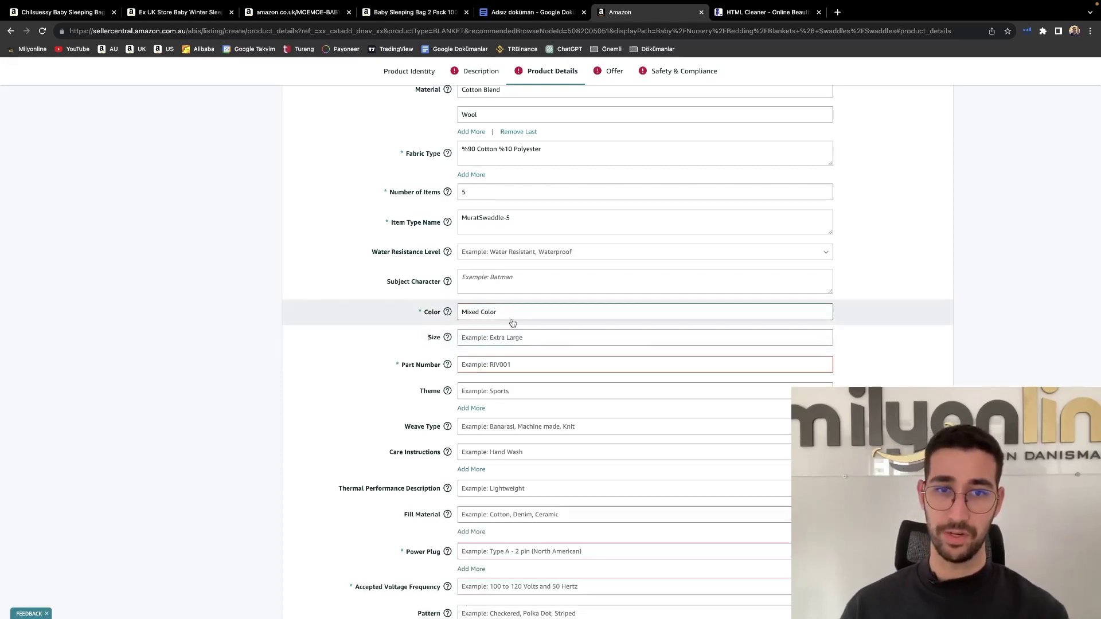
Enter 05 as the Part Number of the product
{"action": "left_click", "coordinate": [523, 369]}
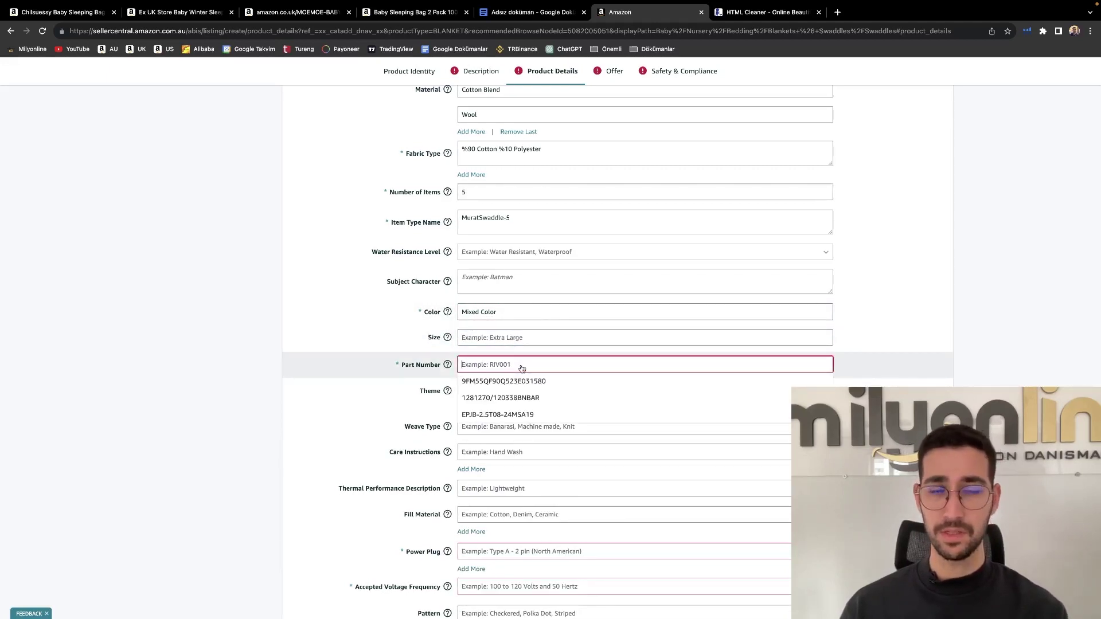
{"action": "scroll", "coordinate": [520, 363], "scroll_direction": "up", "scroll_amount": 5}
{"action": "scroll", "coordinate": [521, 378], "scroll_direction": "down", "scroll_amount": 4}
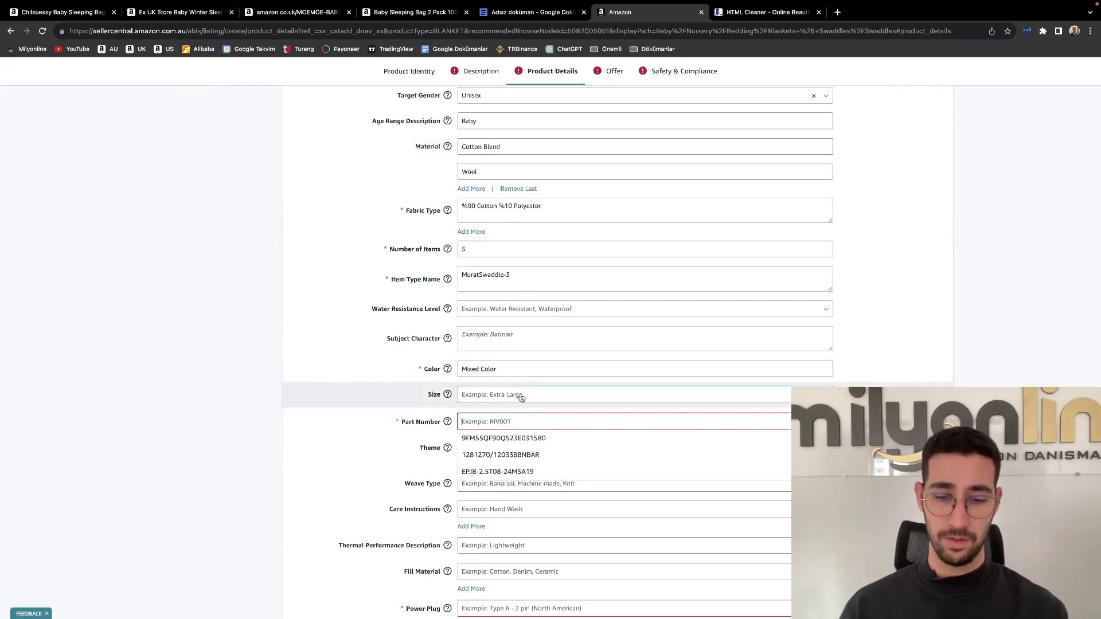
{"action": "type", "text": "05"}
{"action": "left_click", "coordinate": [363, 368]}
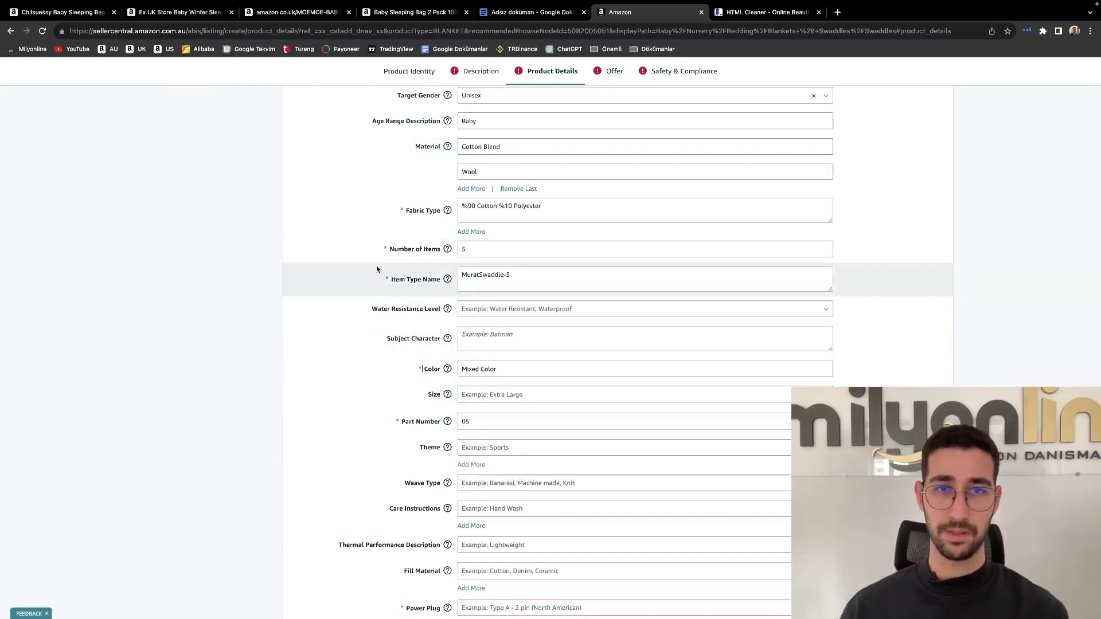
Set the required Power Plug attribute to No Plug
{"action": "scroll", "coordinate": [377, 269], "scroll_direction": "up", "scroll_amount": 5}
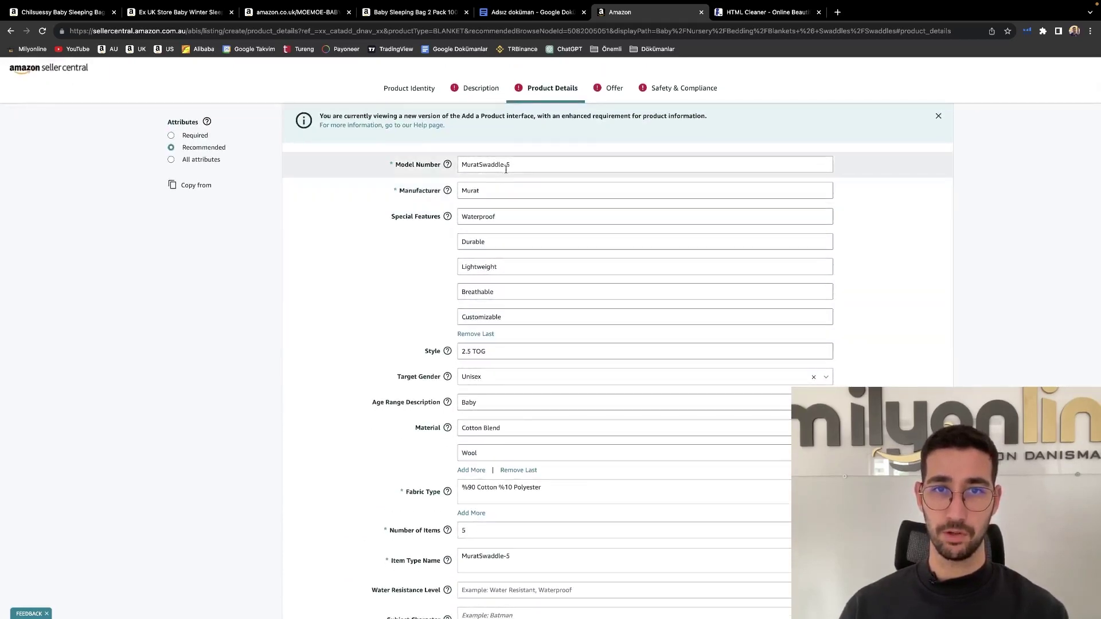
{"action": "scroll", "coordinate": [559, 539], "scroll_direction": "down", "scroll_amount": 8}
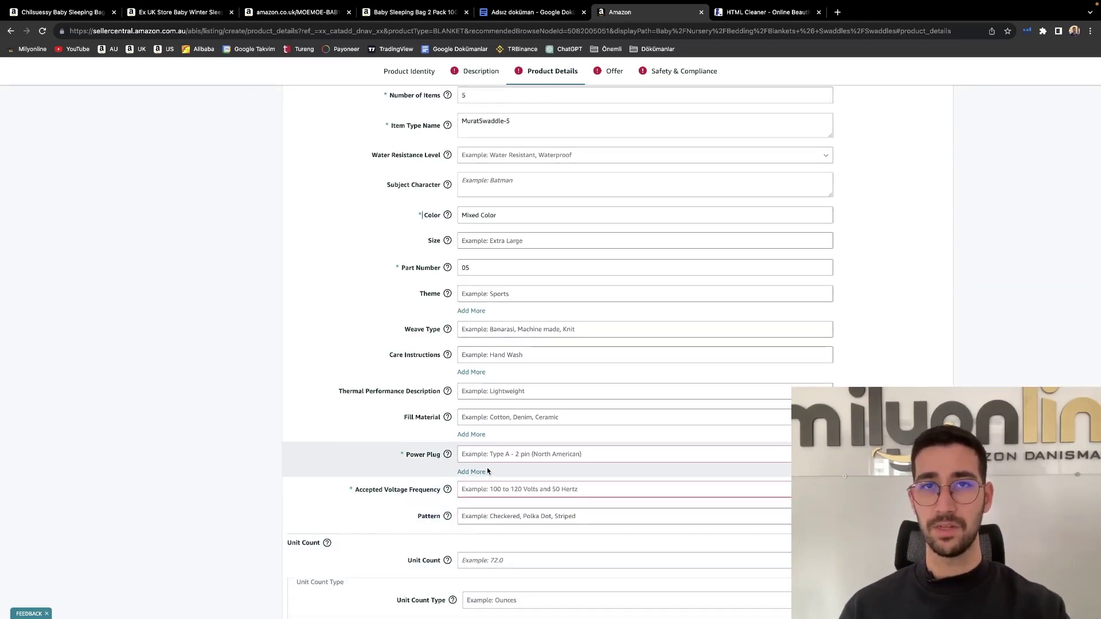
{"action": "left_click", "coordinate": [520, 457]}
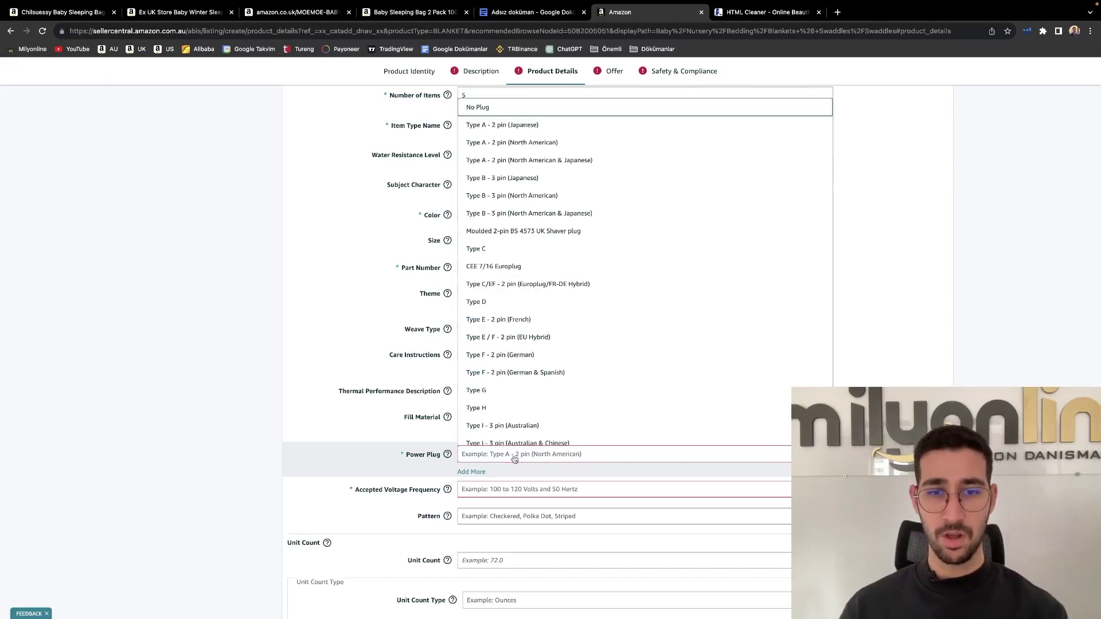
{"action": "left_click", "coordinate": [500, 109]}
Look through the remaining product detail fields and examine the material and special features in the technical details of the competitor's two-pack sleeping bag listing
{"action": "scroll", "coordinate": [566, 401], "scroll_direction": "down", "scroll_amount": 7}
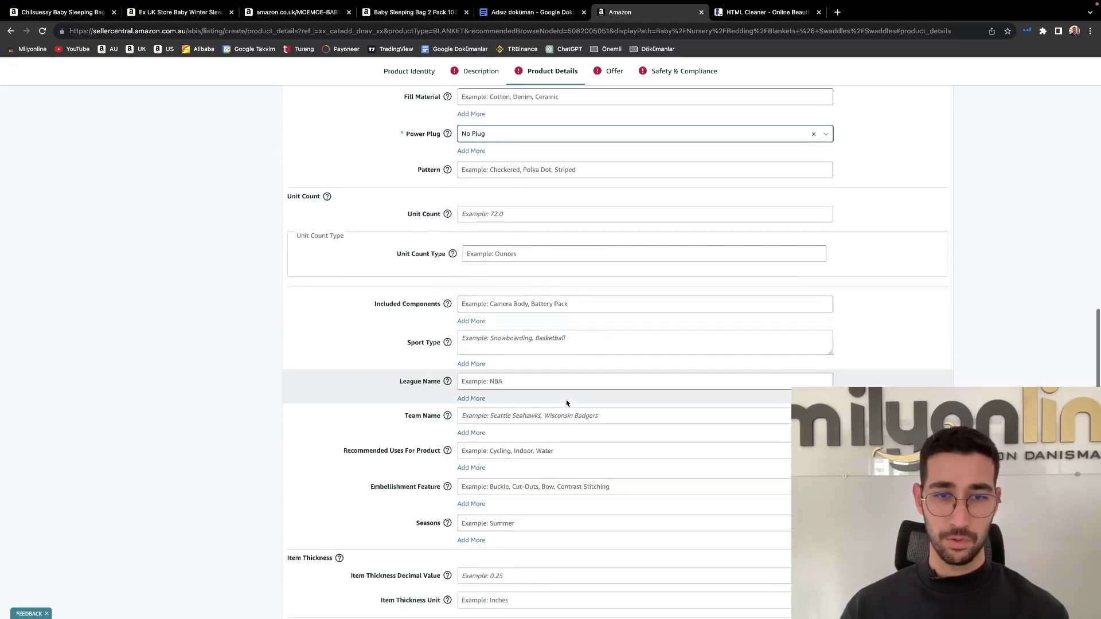
{"action": "scroll", "coordinate": [568, 402], "scroll_direction": "down", "scroll_amount": 2}
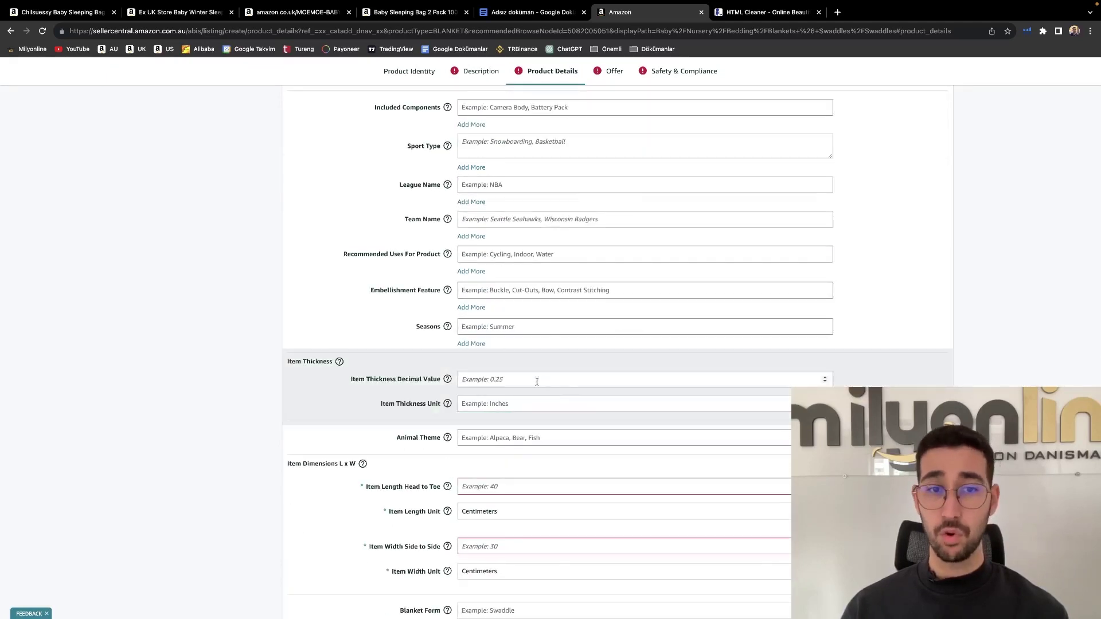
{"action": "scroll", "coordinate": [539, 398], "scroll_direction": "down", "scroll_amount": 2}
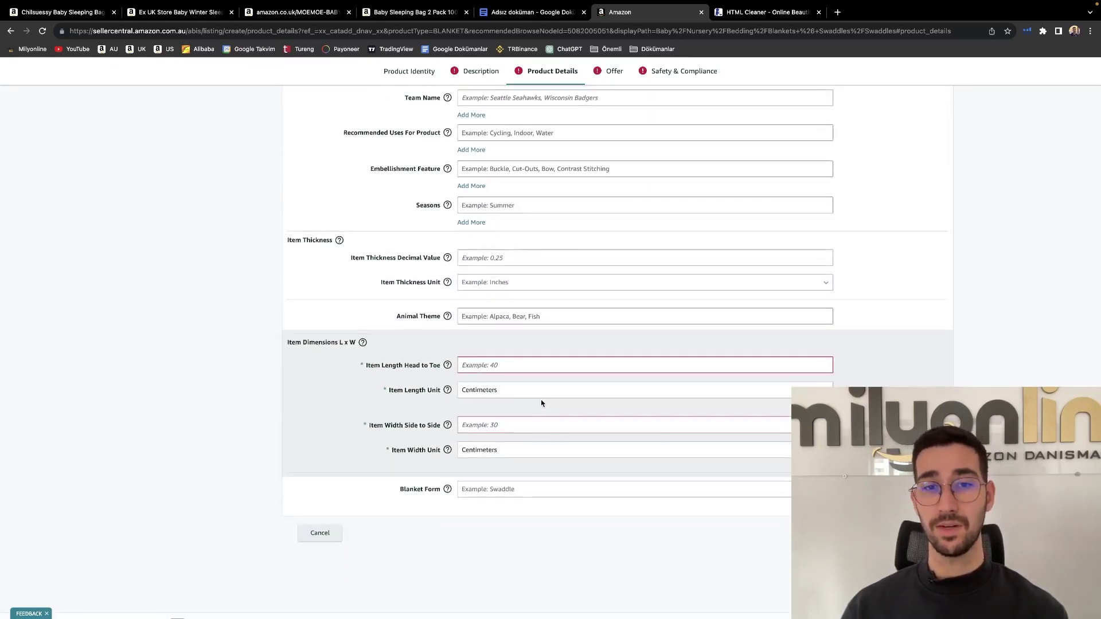
{"action": "left_click", "coordinate": [413, 12]}
{"action": "scroll", "coordinate": [512, 375], "scroll_direction": "down", "scroll_amount": 3}
{"action": "scroll", "coordinate": [511, 372], "scroll_direction": "down", "scroll_amount": 10}
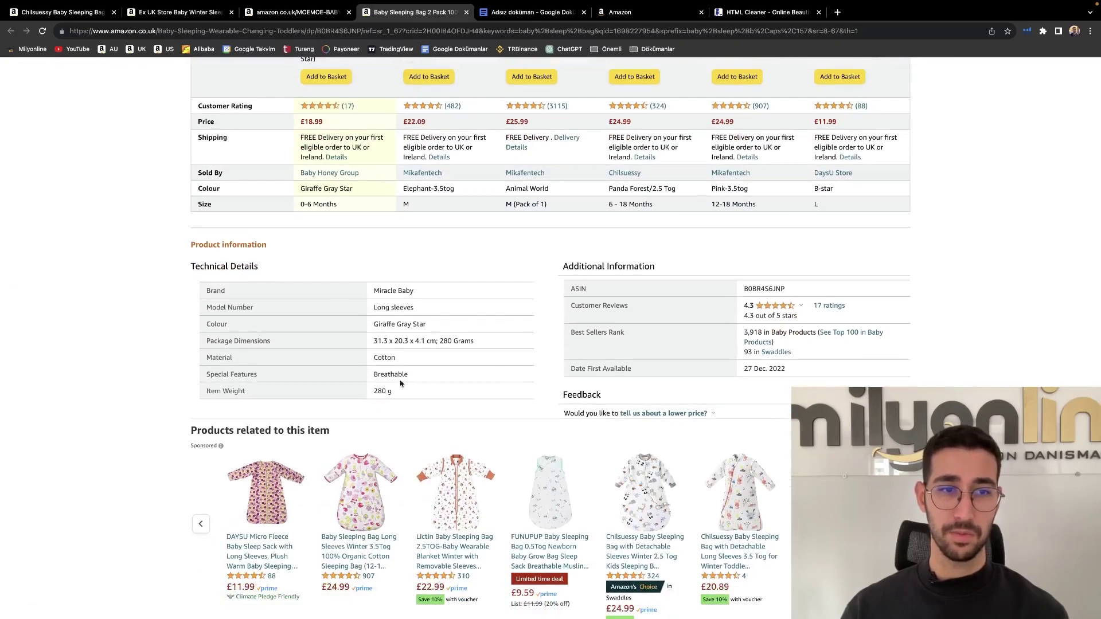
{"action": "double_click", "coordinate": [395, 374]}
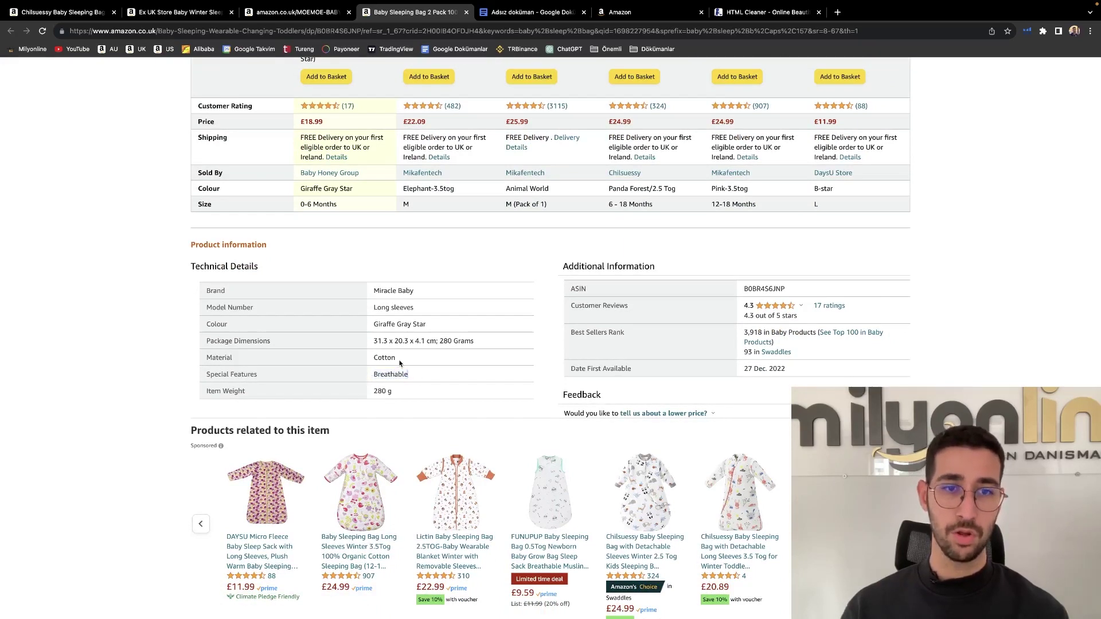
{"action": "double_click", "coordinate": [384, 357]}
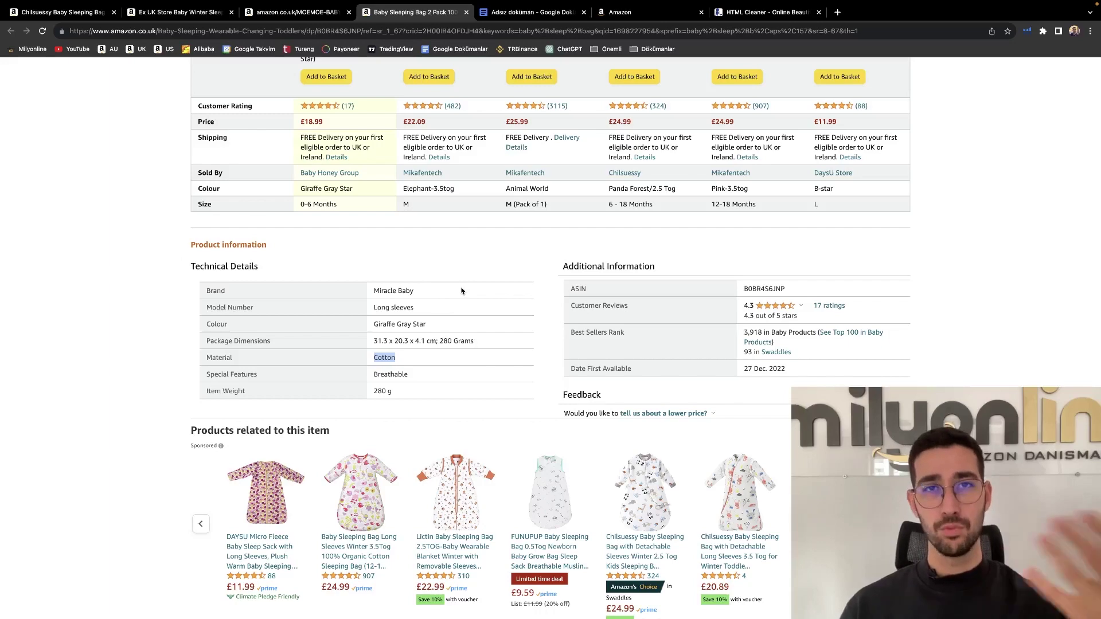
{"action": "key", "text": "super+6"}
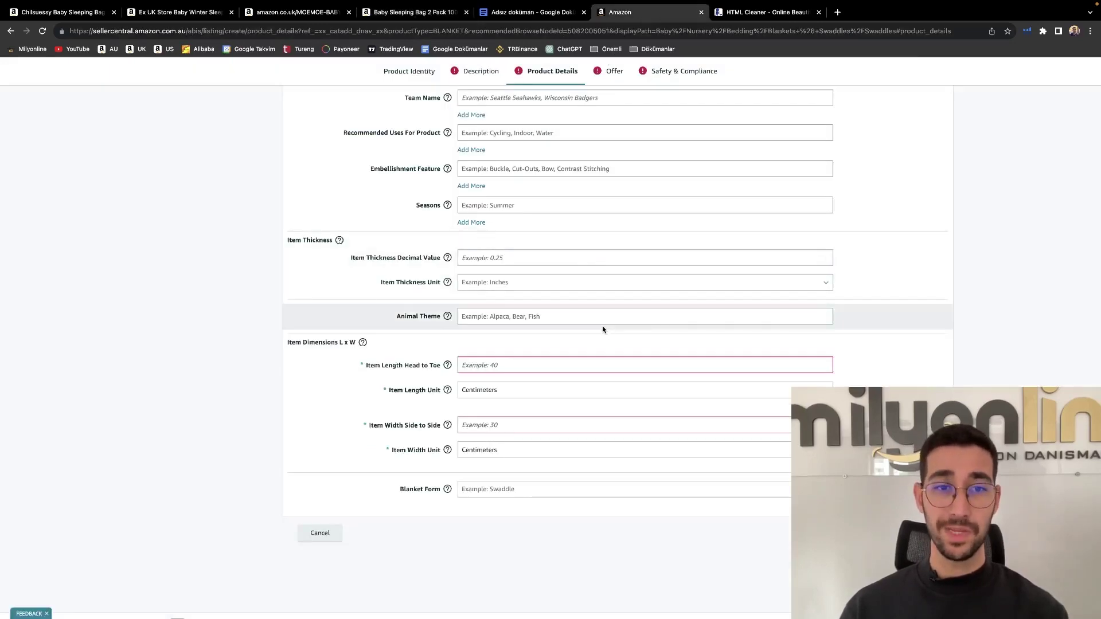
Set the Item Length Head to Toe to 20 cm, the Item Width Side to Side to 10 cm and the Blanket Form to Swaddle
{"action": "scroll", "coordinate": [602, 325], "scroll_direction": "down", "scroll_amount": 2}
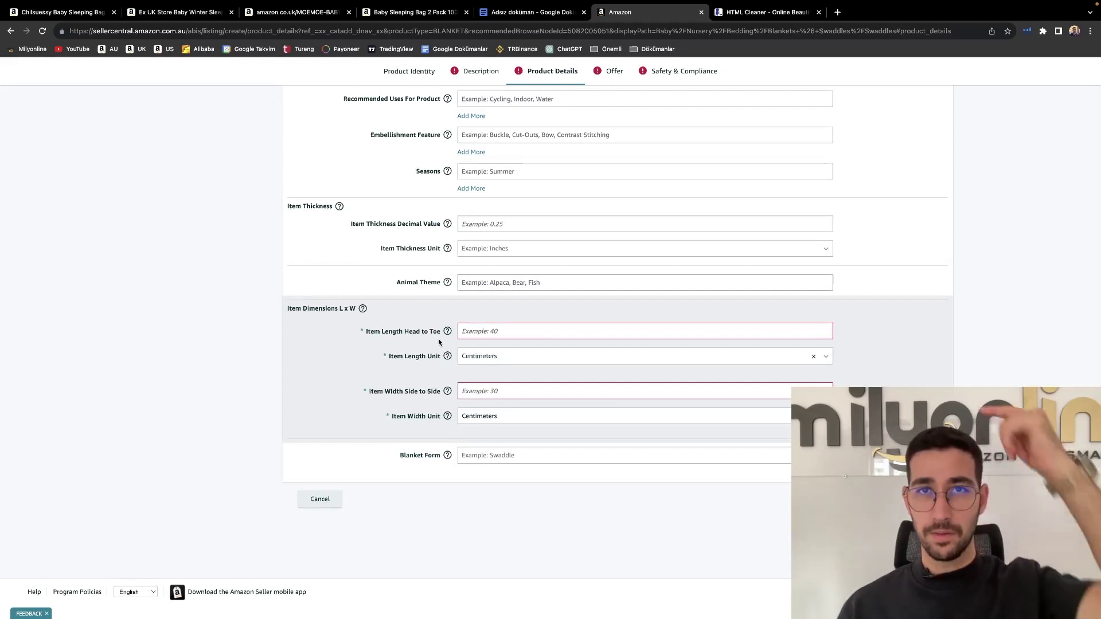
{"action": "left_click", "coordinate": [516, 333]}
{"action": "type", "text": "20"}
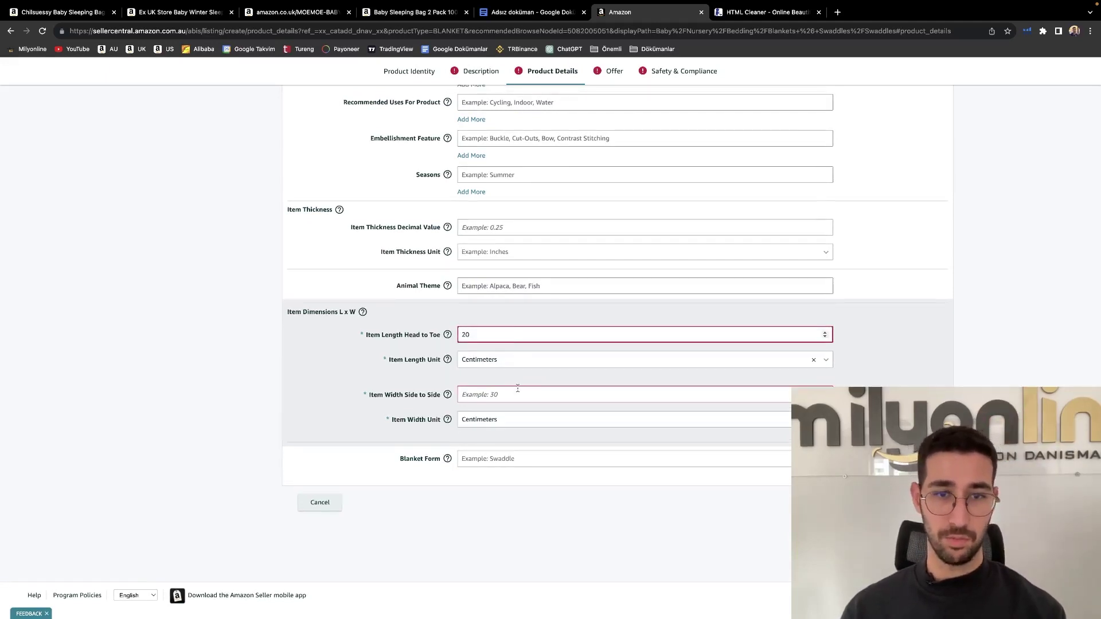
{"action": "left_click", "coordinate": [515, 393]}
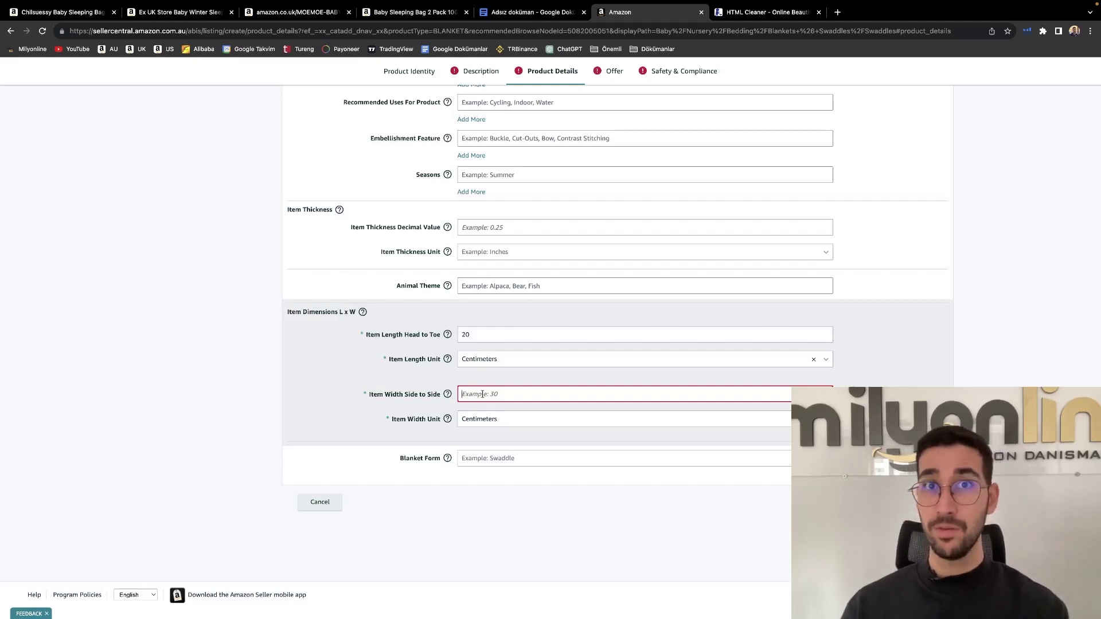
{"action": "type", "text": "10"}
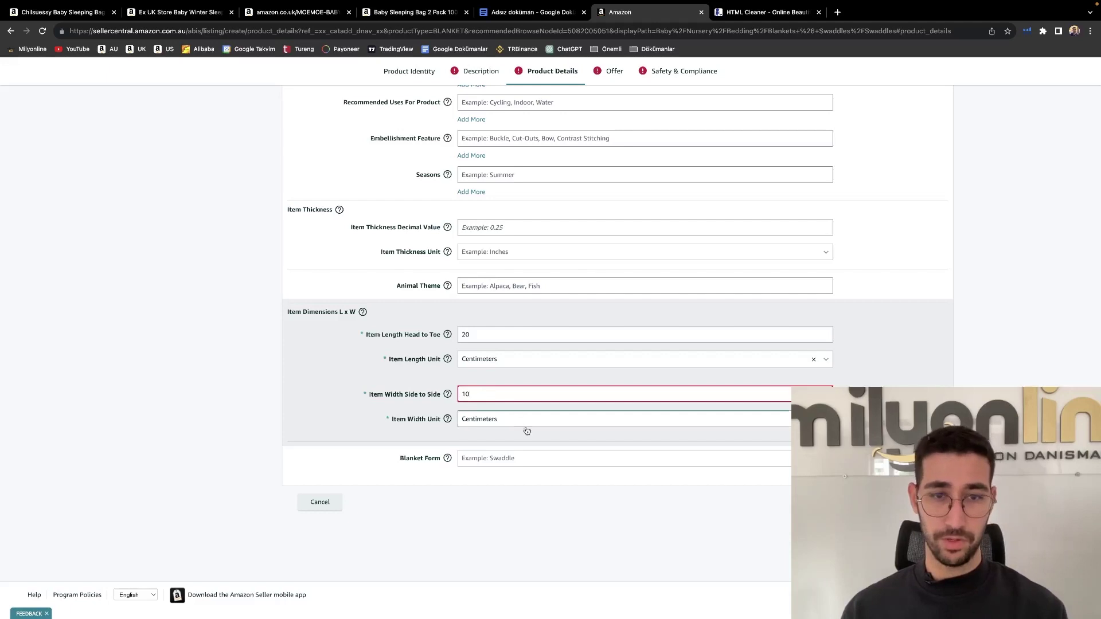
{"action": "left_click", "coordinate": [535, 458]}
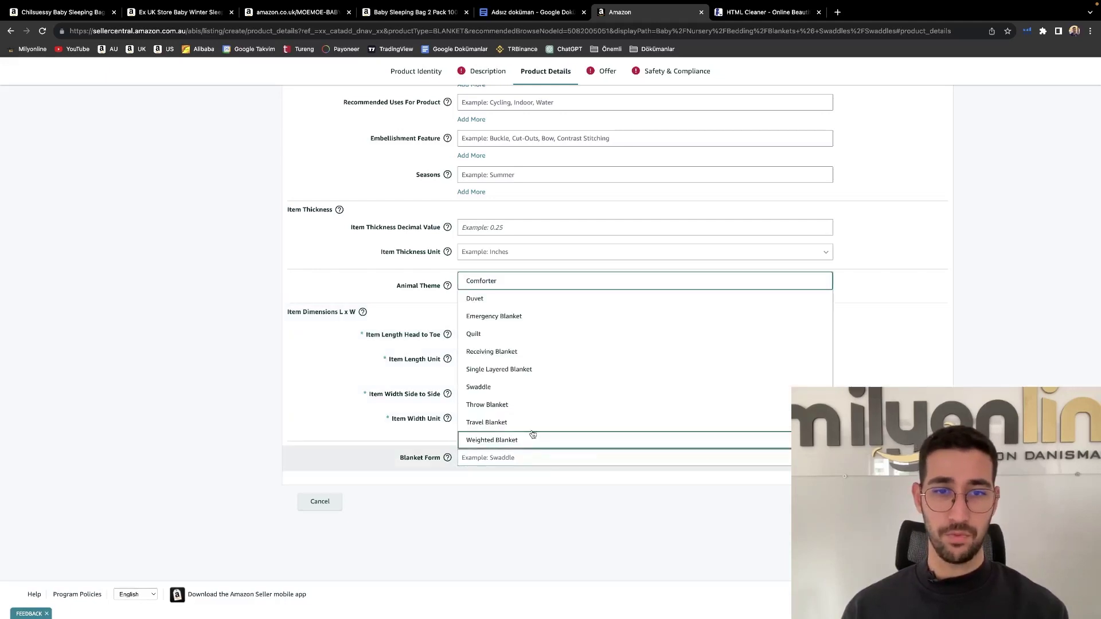
{"action": "left_click", "coordinate": [528, 387]}
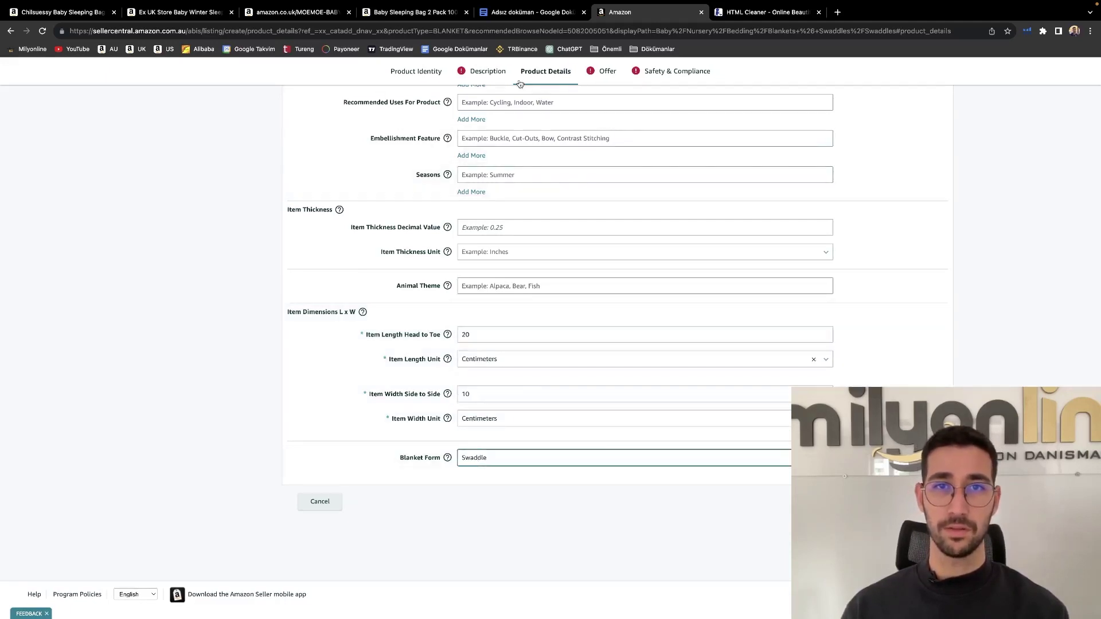
Go to the listing's Offer section and enter "MuratSwaddle-Pink" as the Contribution SKU
{"action": "left_click", "coordinate": [592, 81]}
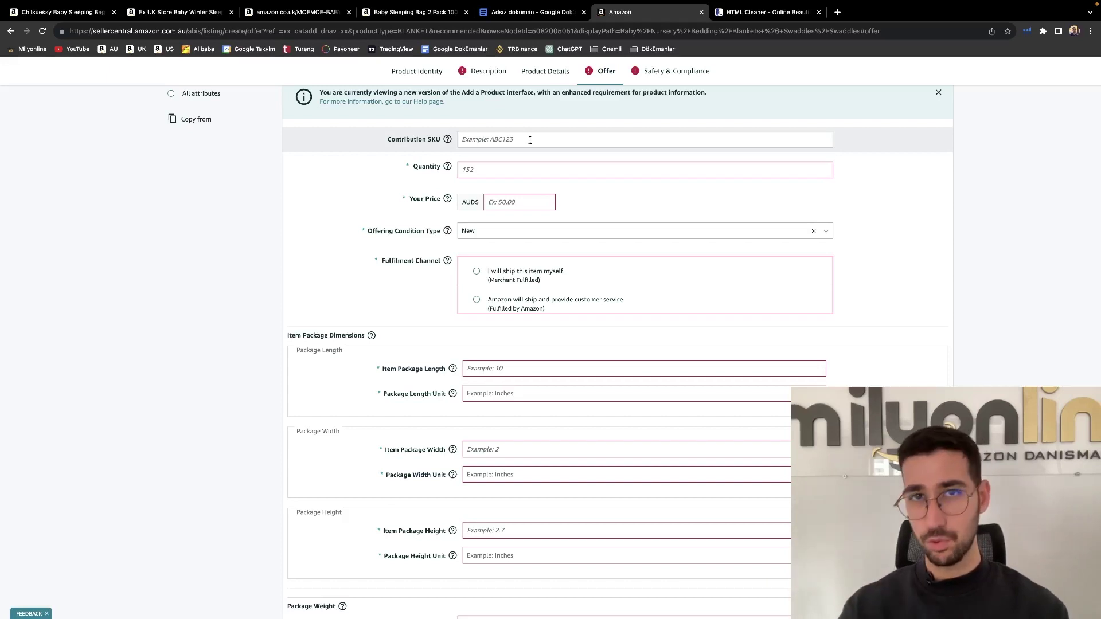
{"action": "left_click", "coordinate": [530, 140]}
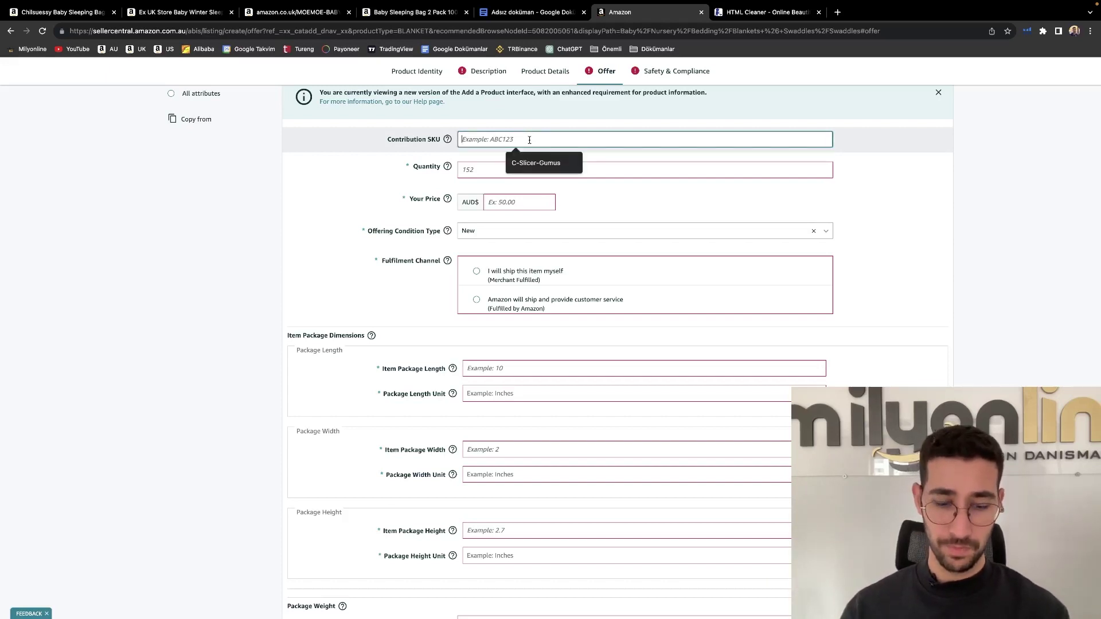
{"action": "type", "text": "MuratSwaddle-1"}
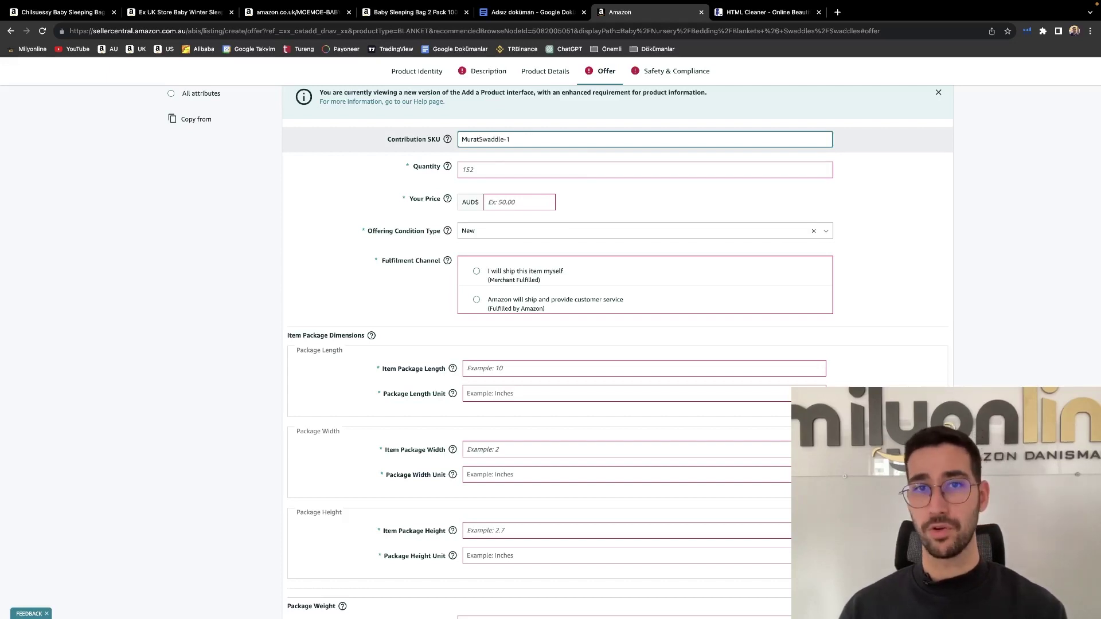
{"action": "key", "text": "BackSpace"}
{"action": "type", "text": "Pink"}
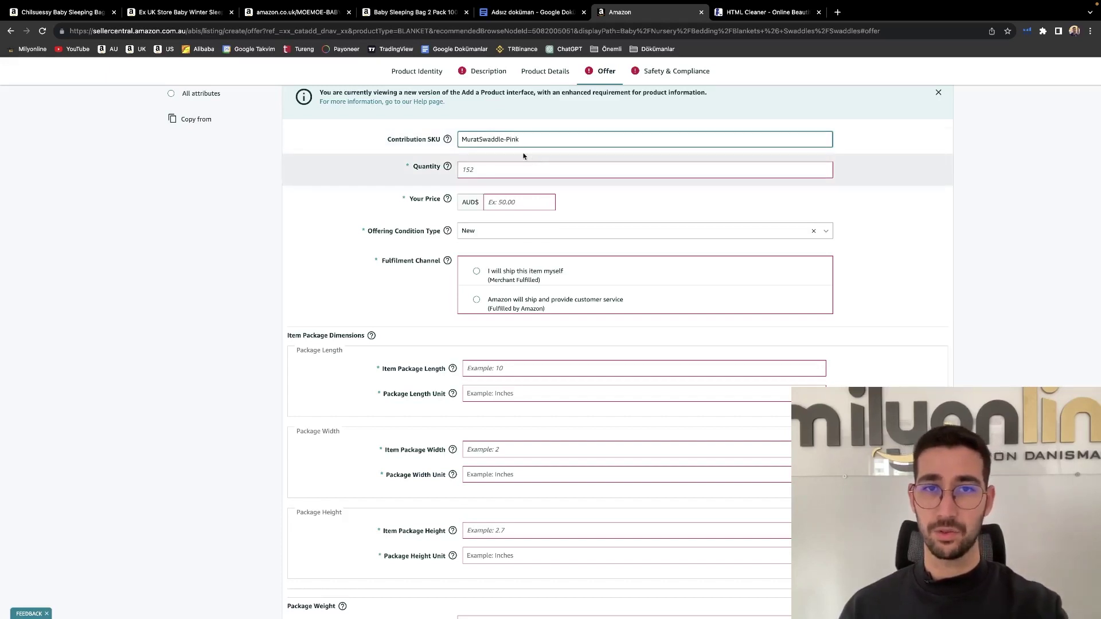
{"action": "key", "text": "shift+Left"}
{"action": "key", "text": "shift+Left"}
{"action": "key", "text": "shift+Left"}
{"action": "key", "text": "shift+Left"}
{"action": "key", "text": "shift+Left"}
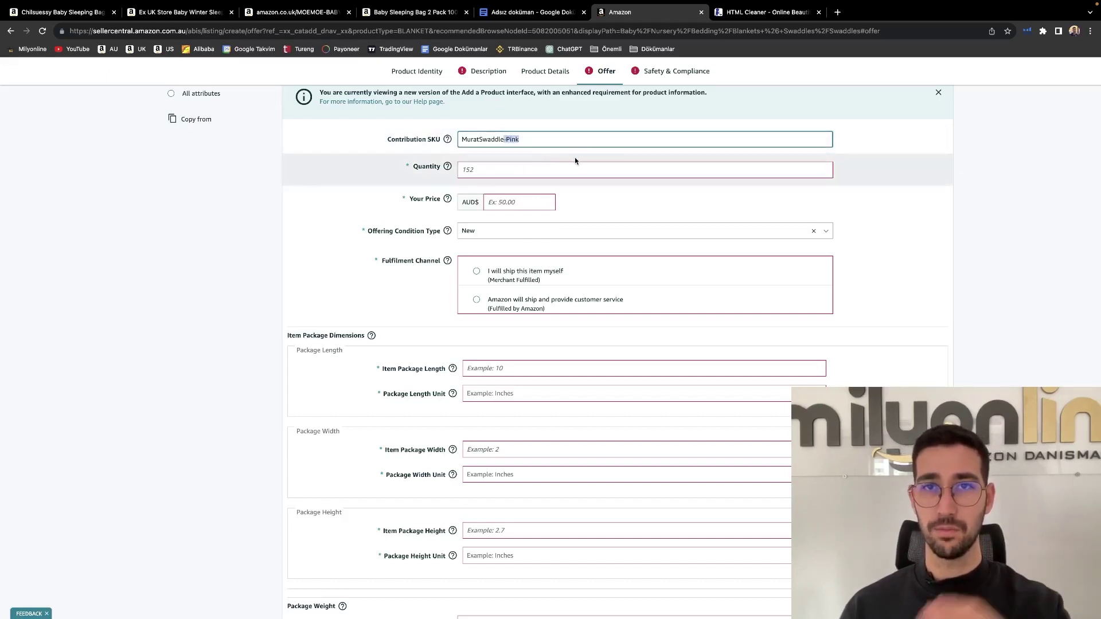
Set the Fulfilment Channel so that Amazon ships the item and provides customer service (Fulfilled by Amazon)
{"action": "left_click", "coordinate": [536, 170]}
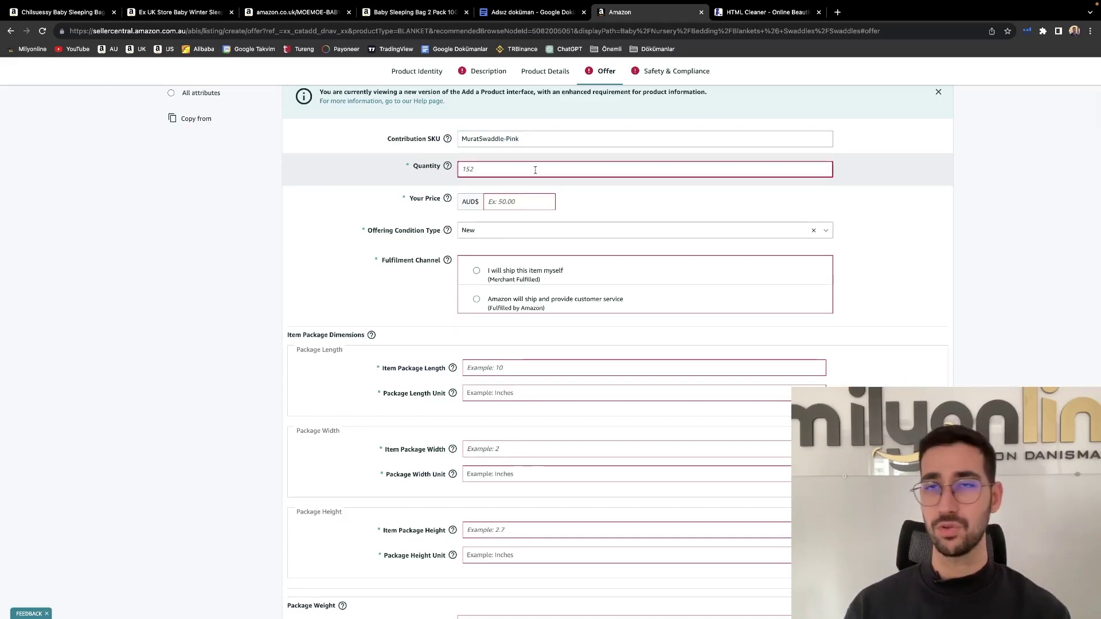
{"action": "scroll", "coordinate": [741, 411], "scroll_direction": "down", "scroll_amount": 5}
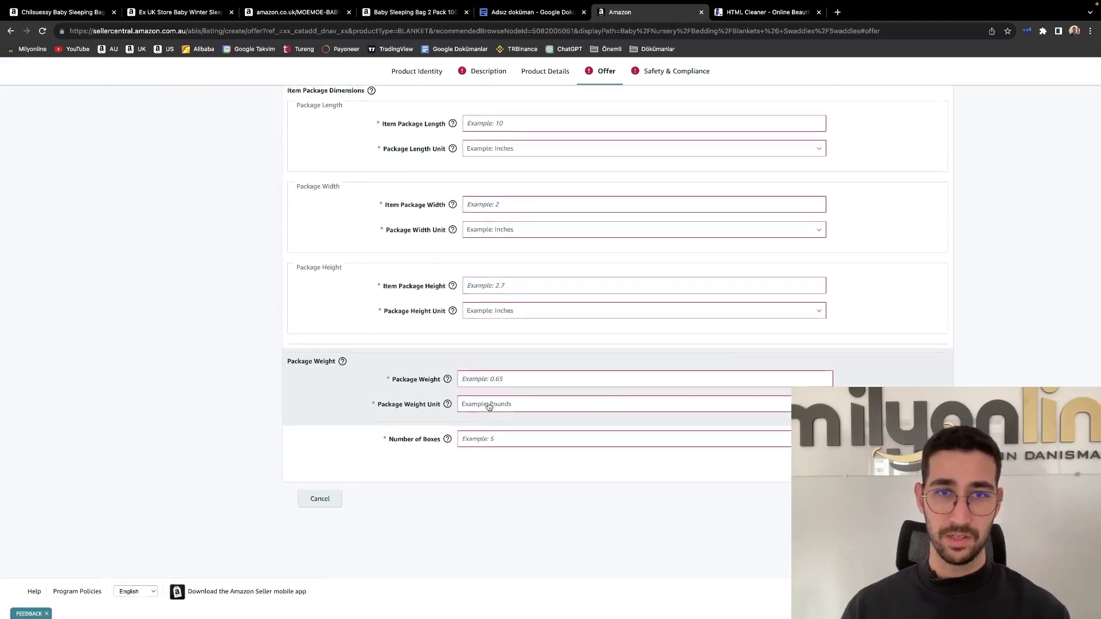
{"action": "scroll", "coordinate": [487, 408], "scroll_direction": "up", "scroll_amount": 5}
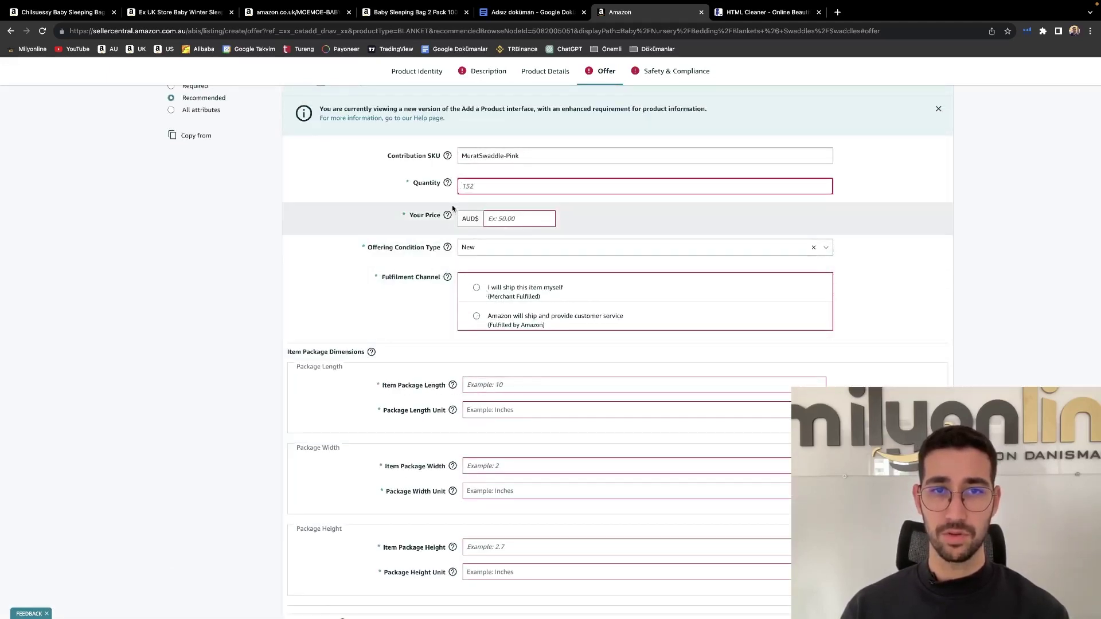
{"action": "left_click", "coordinate": [476, 317]}
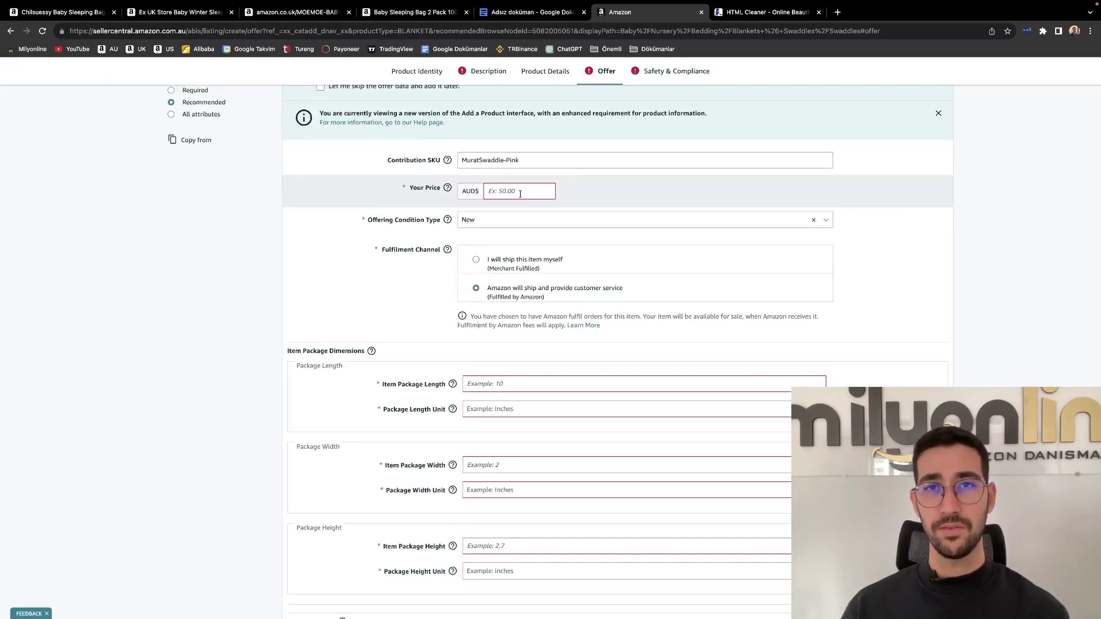
Set Your Price for the offer to AUD$ 29.99
{"action": "left_click", "coordinate": [520, 193]}
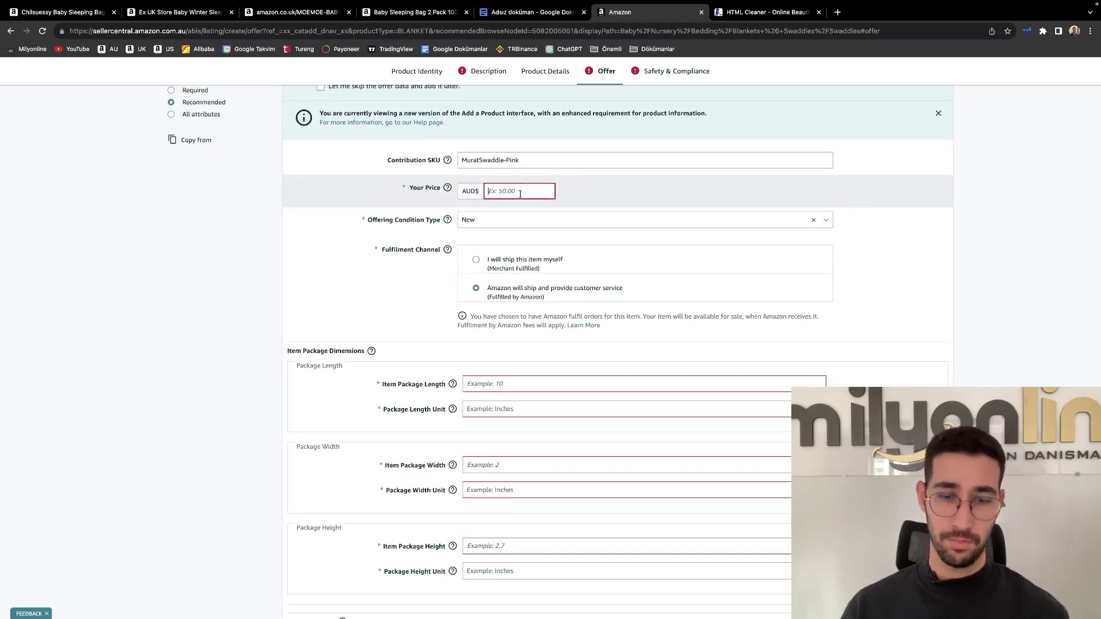
{"action": "type", "text": "29.99"}
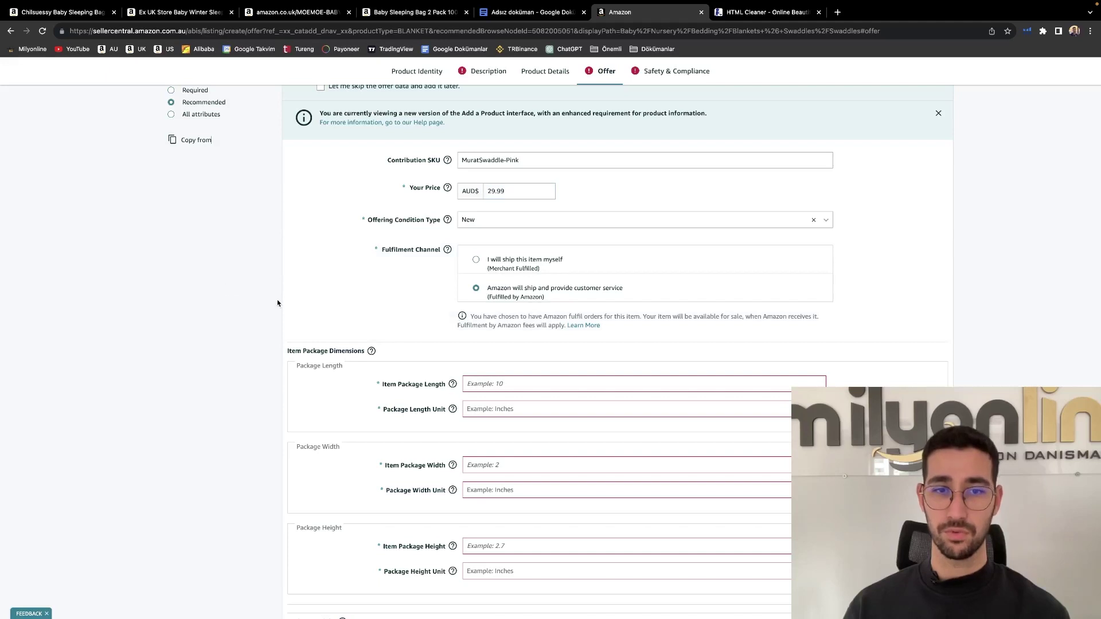
Set the item package dimensions to length 19, width 12 and height 15, each in Centimeters
{"action": "scroll", "coordinate": [277, 299], "scroll_direction": "down", "scroll_amount": 3}
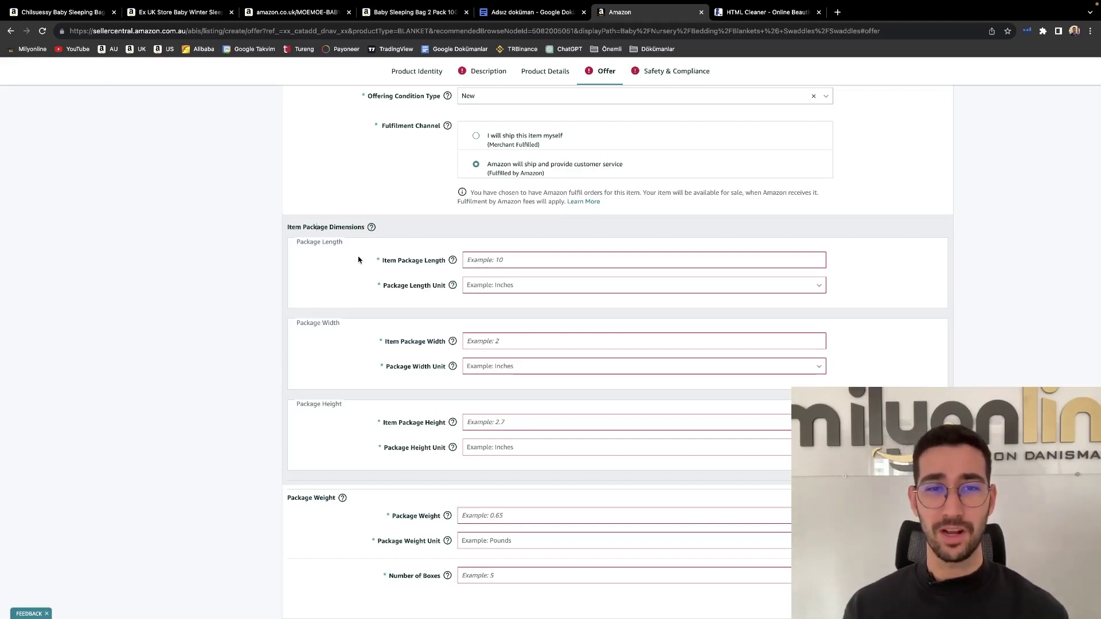
{"action": "left_click", "coordinate": [537, 264]}
{"action": "type", "text": "19"}
{"action": "left_click", "coordinate": [536, 286]}
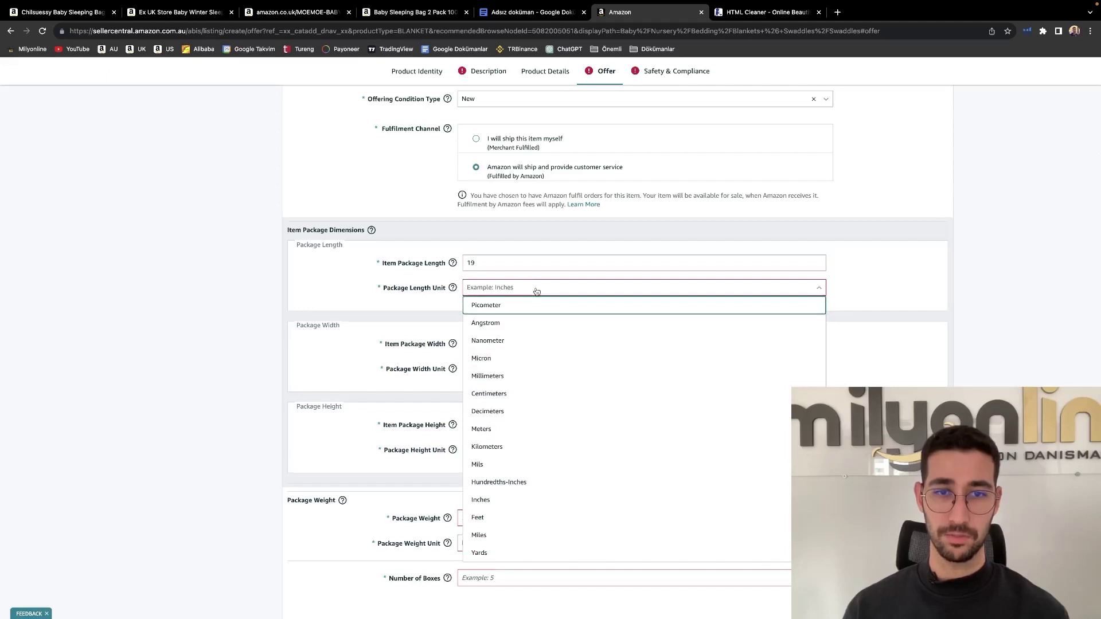
{"action": "left_click", "coordinate": [540, 394]}
{"action": "left_click", "coordinate": [519, 345]}
{"action": "type", "text": "12"}
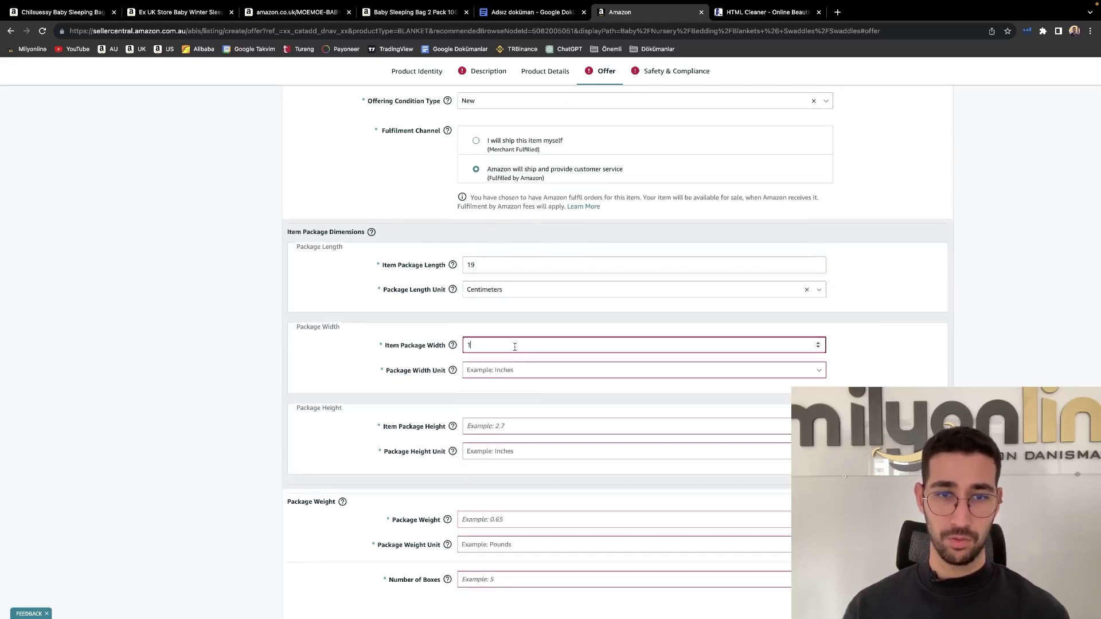
{"action": "left_click", "coordinate": [514, 370]}
{"action": "left_click", "coordinate": [516, 192]}
{"action": "left_click", "coordinate": [520, 426]}
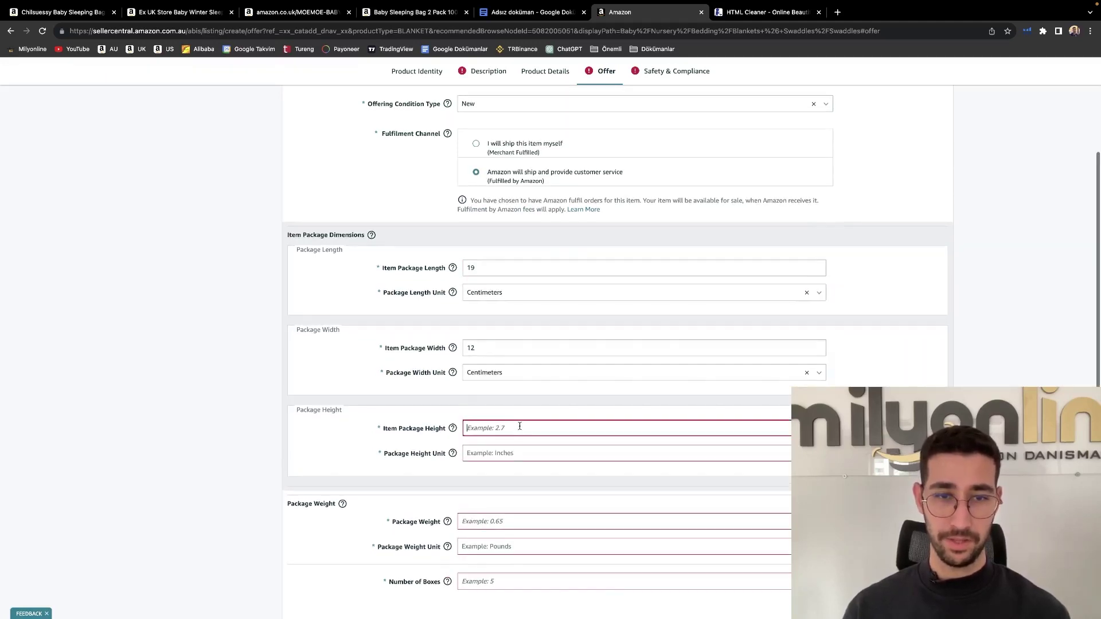
{"action": "type", "text": "15"}
{"action": "left_click", "coordinate": [513, 456]}
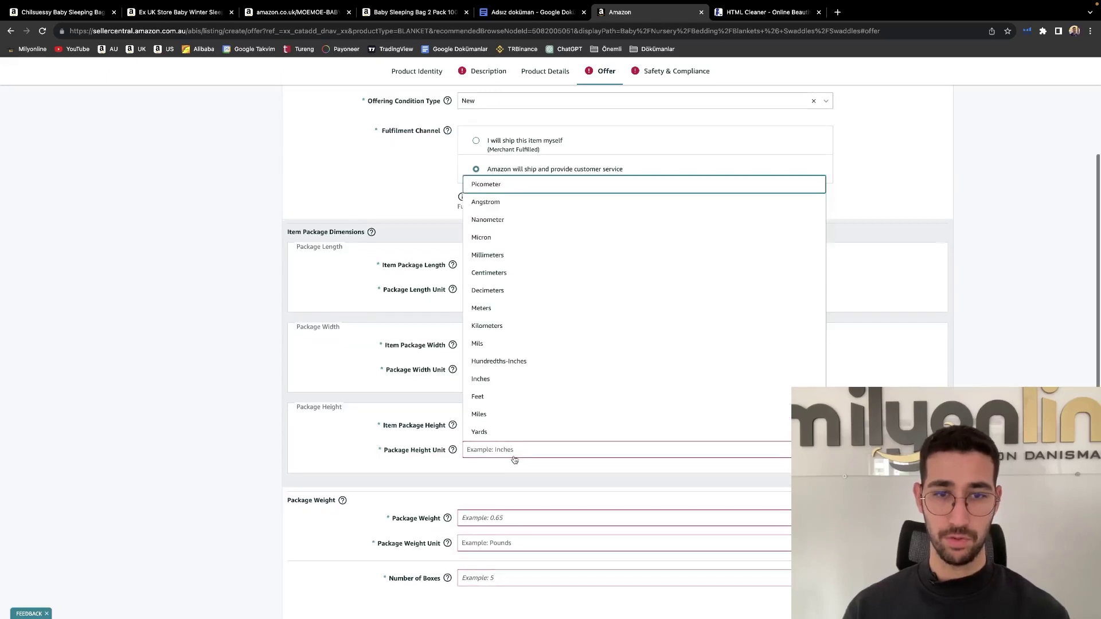
{"action": "left_click", "coordinate": [511, 364]}
Set the Package Weight to 0.8 Kilograms and the Number of Boxes to 1
{"action": "scroll", "coordinate": [510, 367], "scroll_direction": "down", "scroll_amount": 3}
{"action": "left_click", "coordinate": [509, 378]}
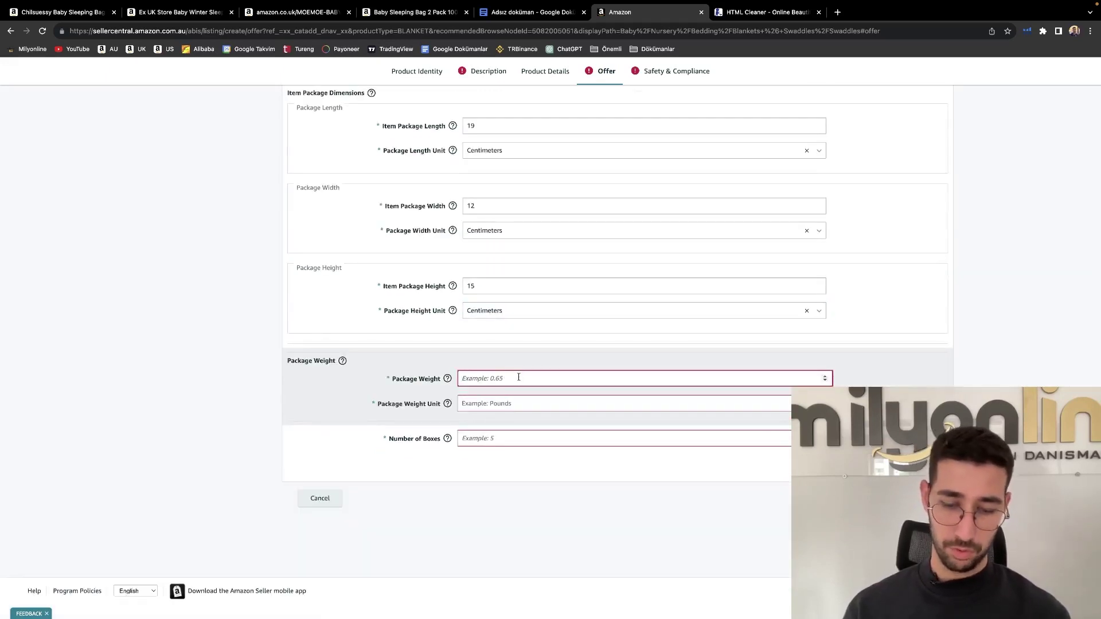
{"action": "type", "text": "0"}
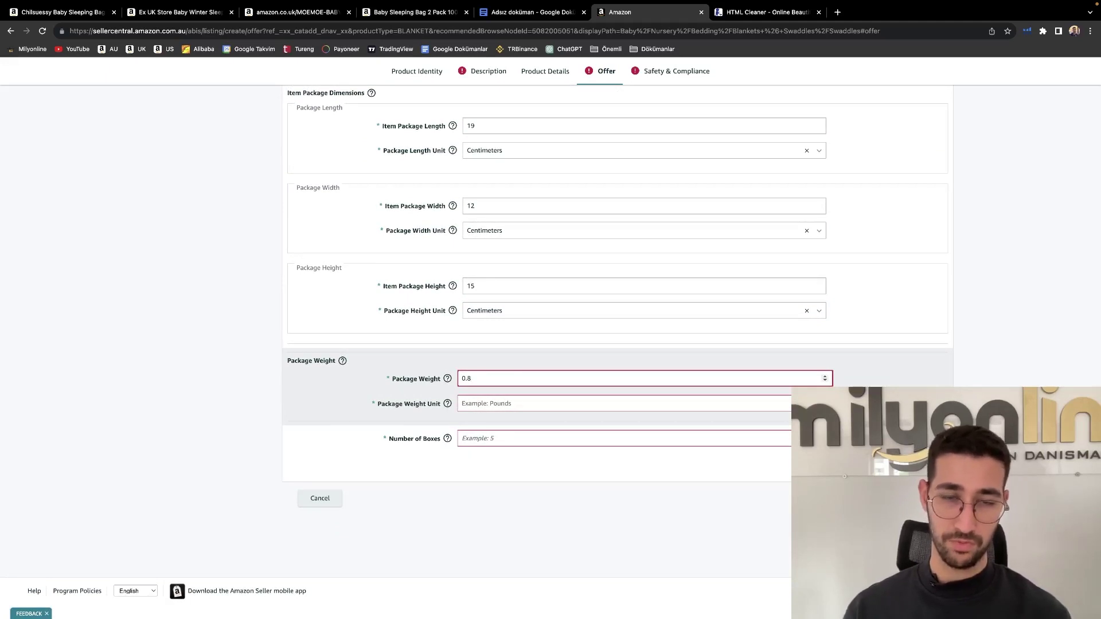
{"action": "type", "text": ".8"}
{"action": "left_click", "coordinate": [524, 403]}
{"action": "left_click", "coordinate": [531, 458]}
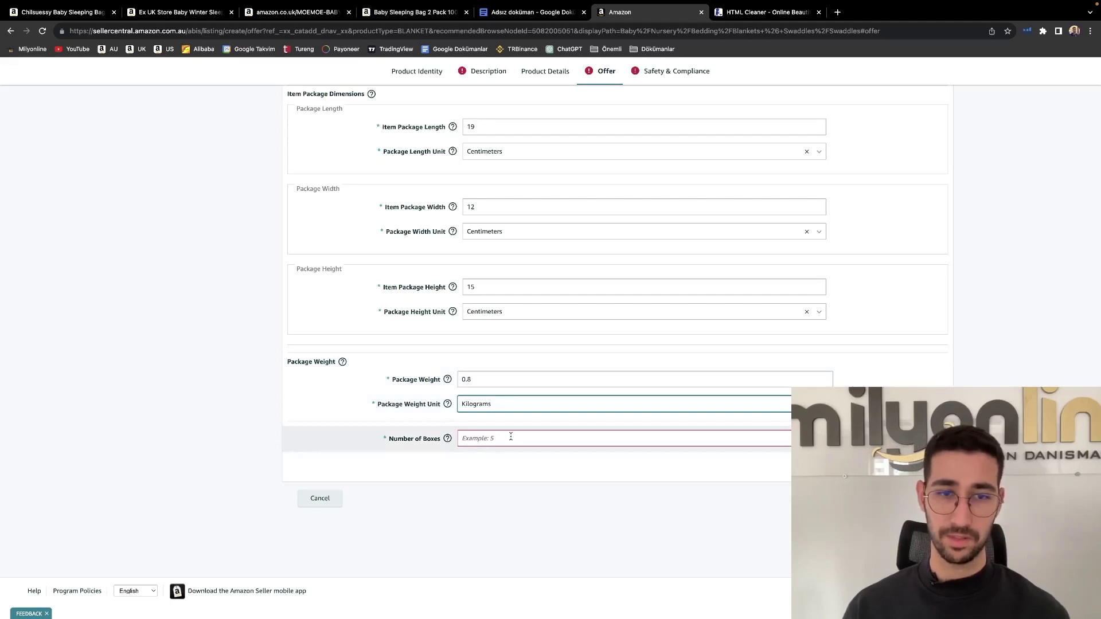
{"action": "left_click", "coordinate": [511, 438]}
{"action": "type", "text": "1"}
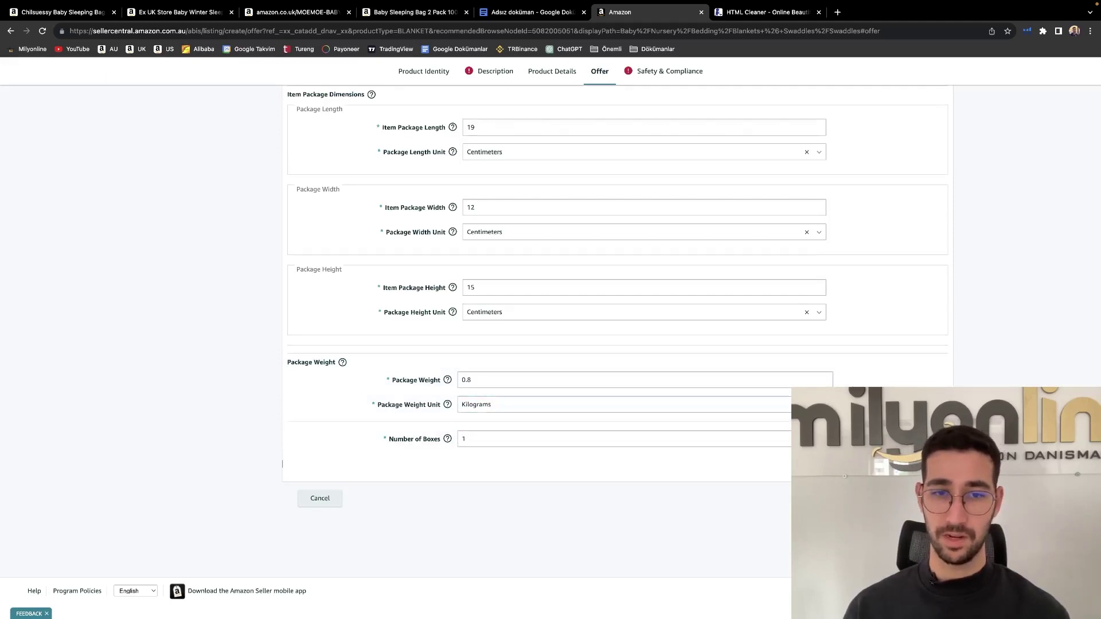
In Safety & Compliance, set the country of origin to China, batteries required to No and Dangerous Goods Regulations to Not Applicable
{"action": "left_click", "coordinate": [657, 75]}
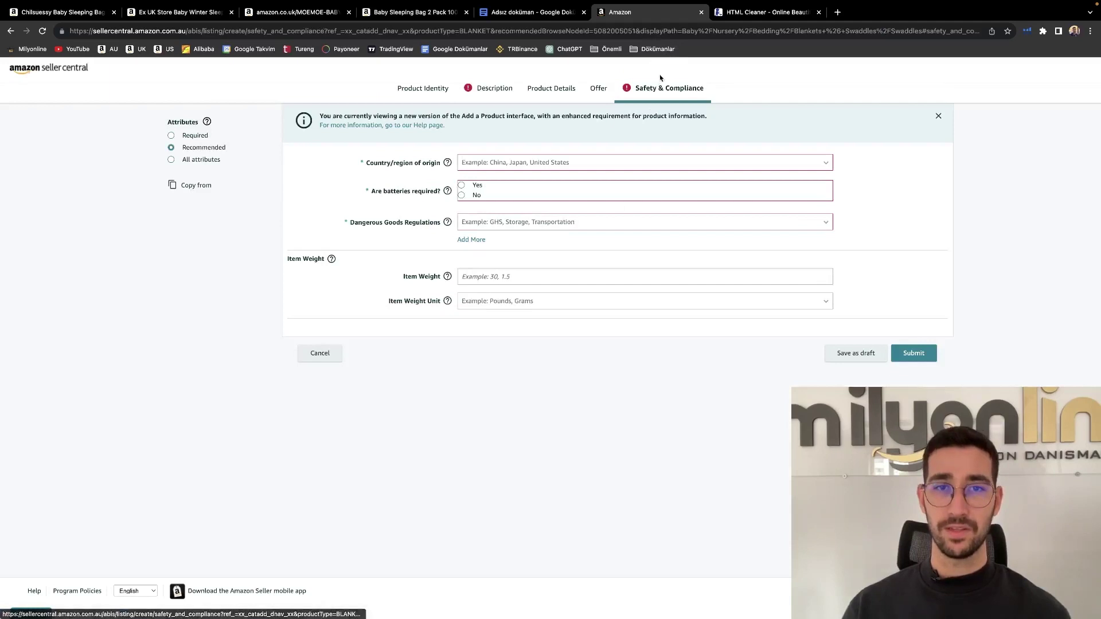
{"action": "left_click", "coordinate": [549, 163]}
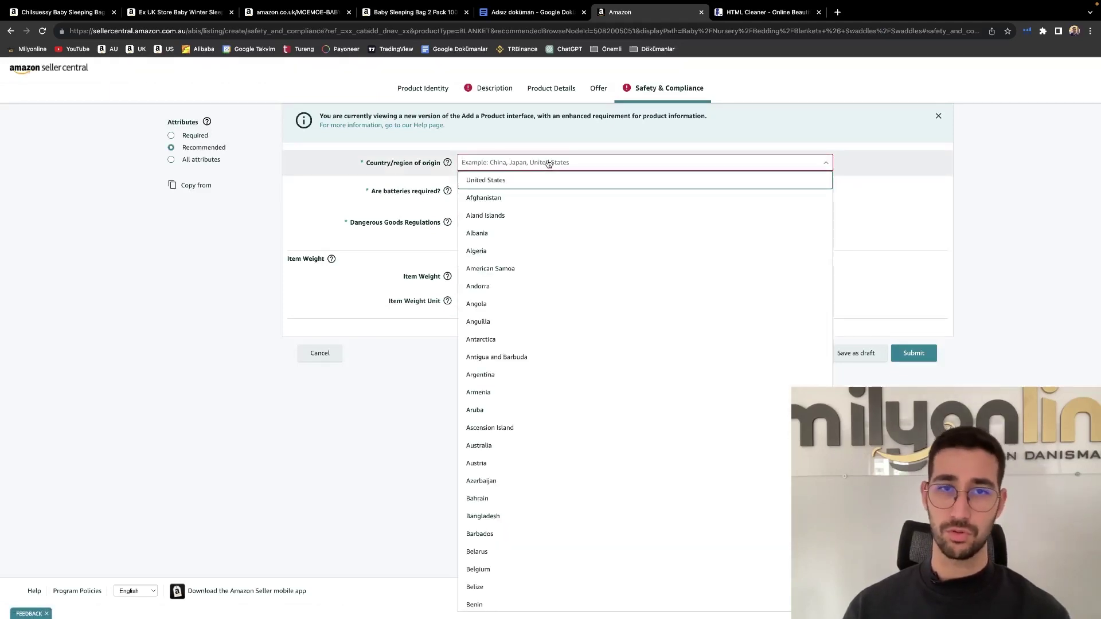
{"action": "scroll", "coordinate": [603, 341], "scroll_direction": "down", "scroll_amount": 10}
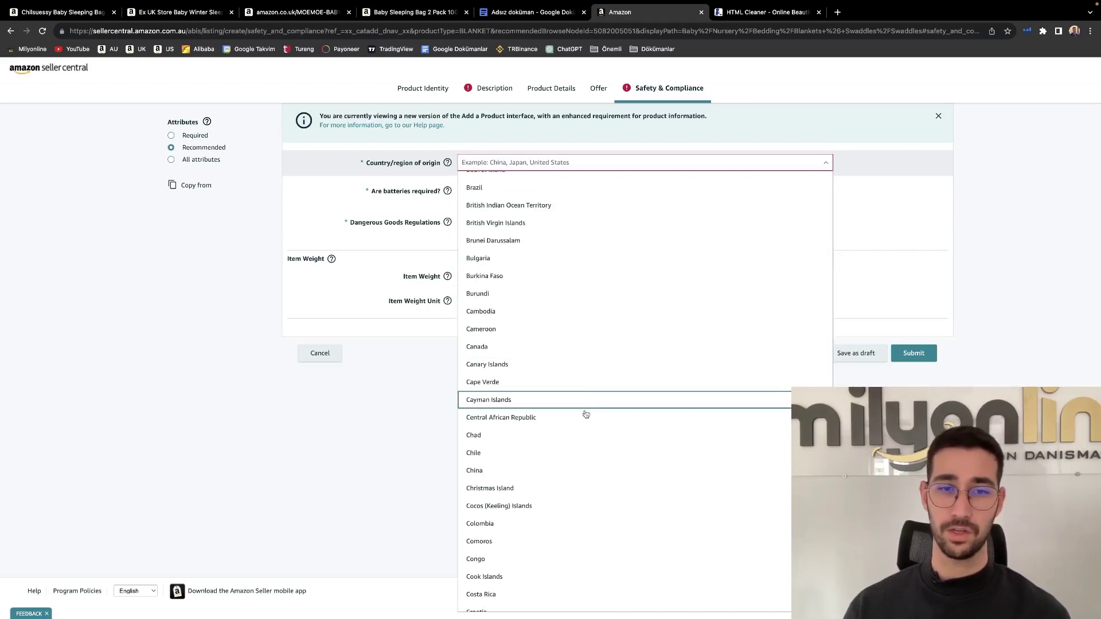
{"action": "left_click", "coordinate": [601, 471]}
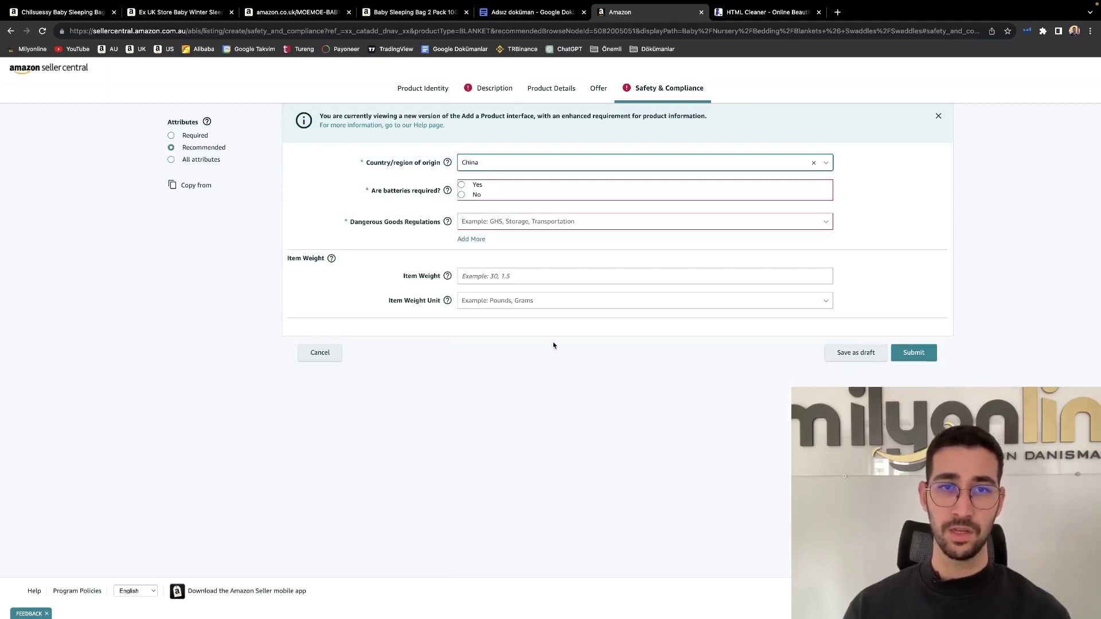
{"action": "left_click", "coordinate": [461, 194]}
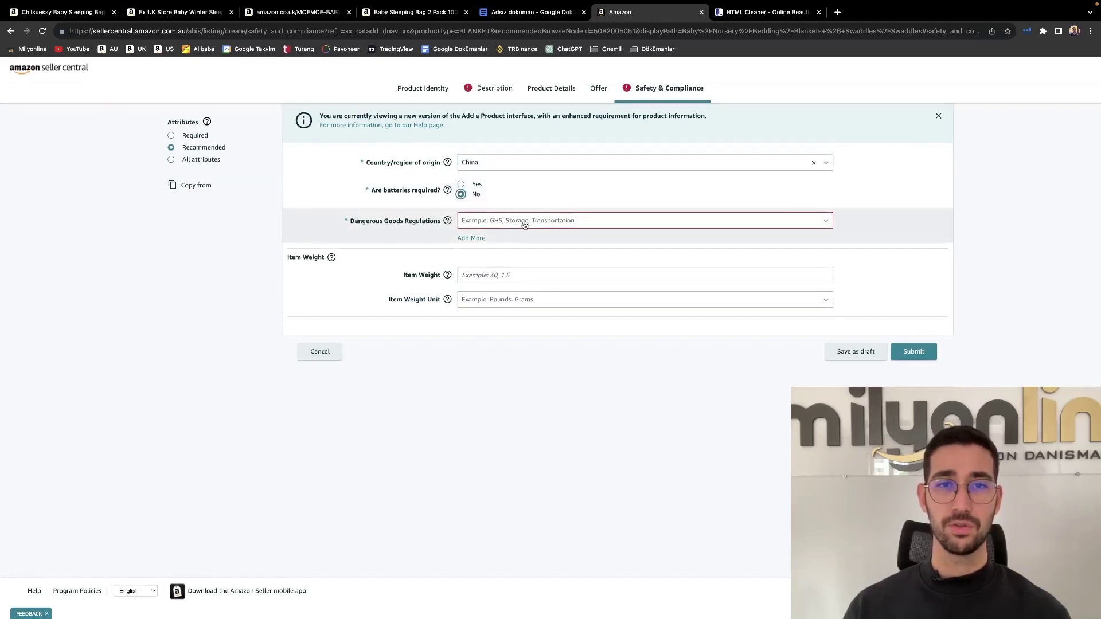
{"action": "left_click", "coordinate": [503, 225]}
{"action": "left_click", "coordinate": [534, 326]}
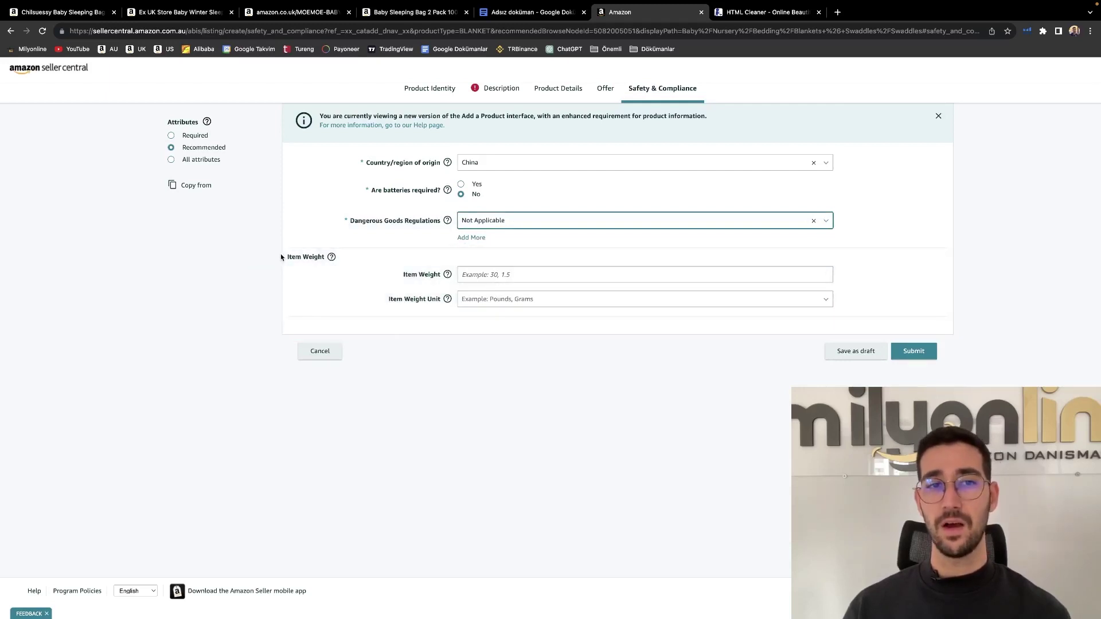
Set the Item Weight to 0.7 Kilograms
{"action": "left_click_drag", "start_coordinate": [280, 256], "coordinate": [297, 256]}
{"action": "left_click", "coordinate": [505, 279]}
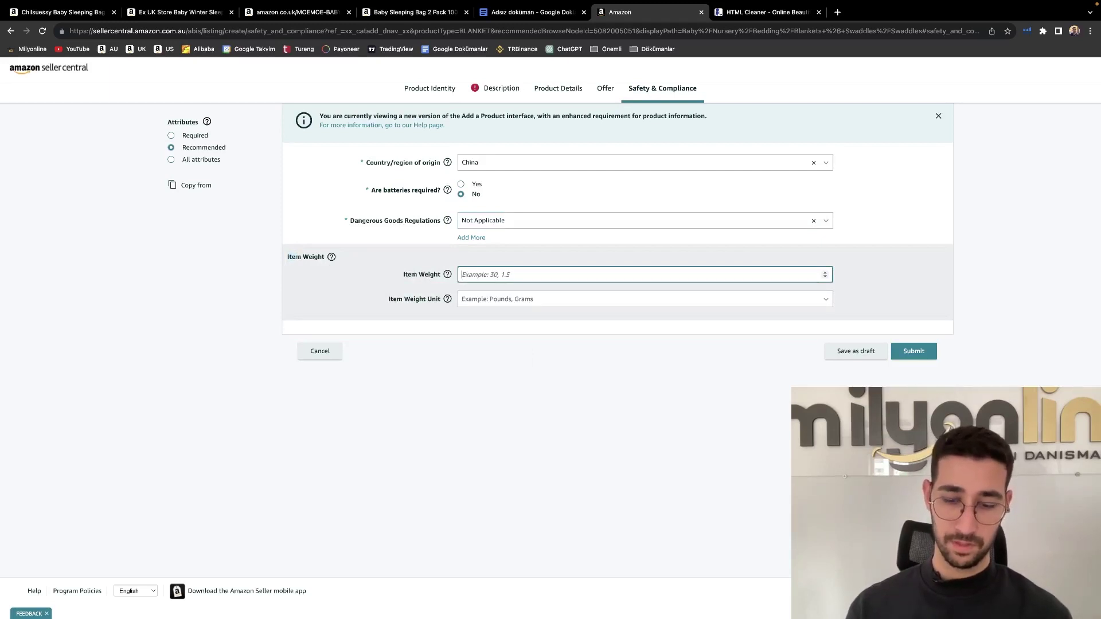
{"action": "type", "text": "0.7"}
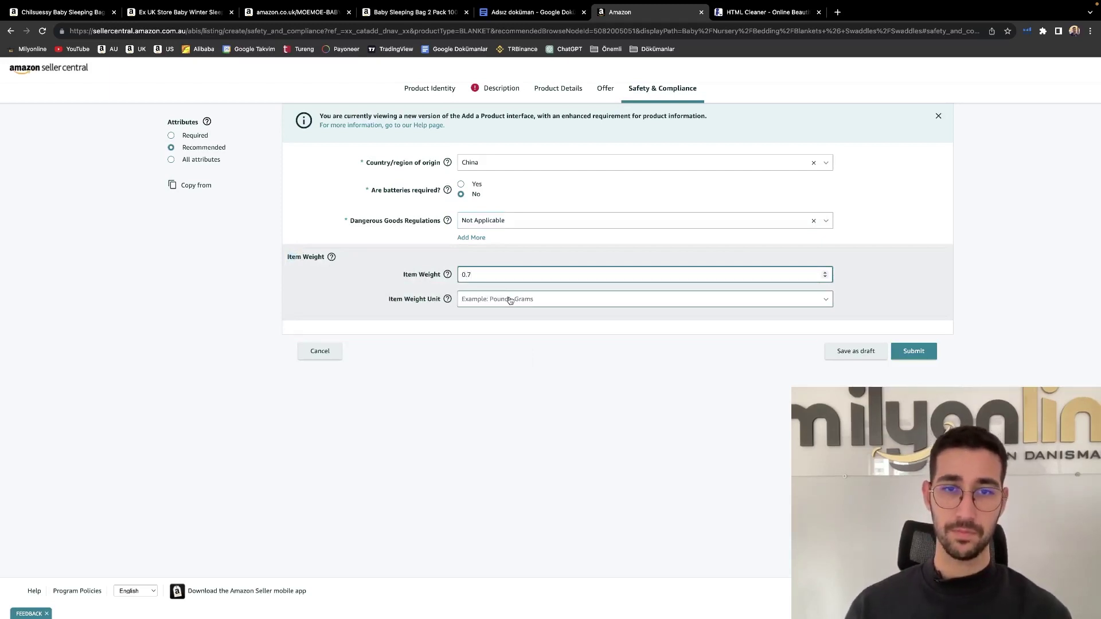
{"action": "left_click", "coordinate": [510, 299]}
{"action": "left_click", "coordinate": [511, 355]}
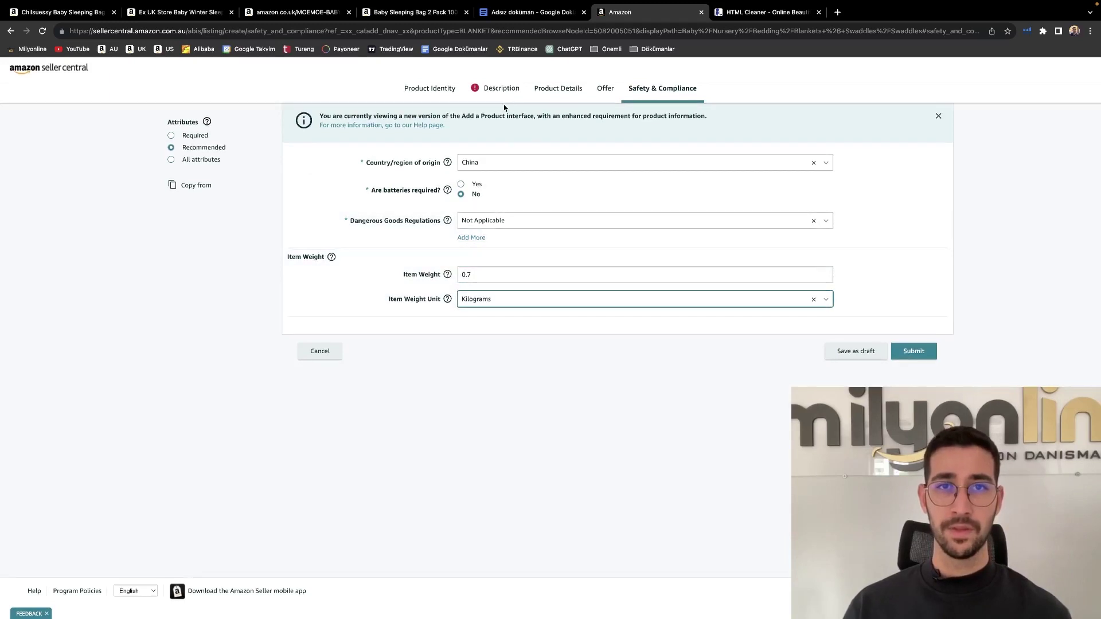
Return to the listing's Description section and enter the placeholder "asdsadasdasd" as the first bullet point
{"action": "left_click", "coordinate": [503, 90]}
{"action": "left_click", "coordinate": [544, 197]}
{"action": "type", "text": "asdsadasdasd"}
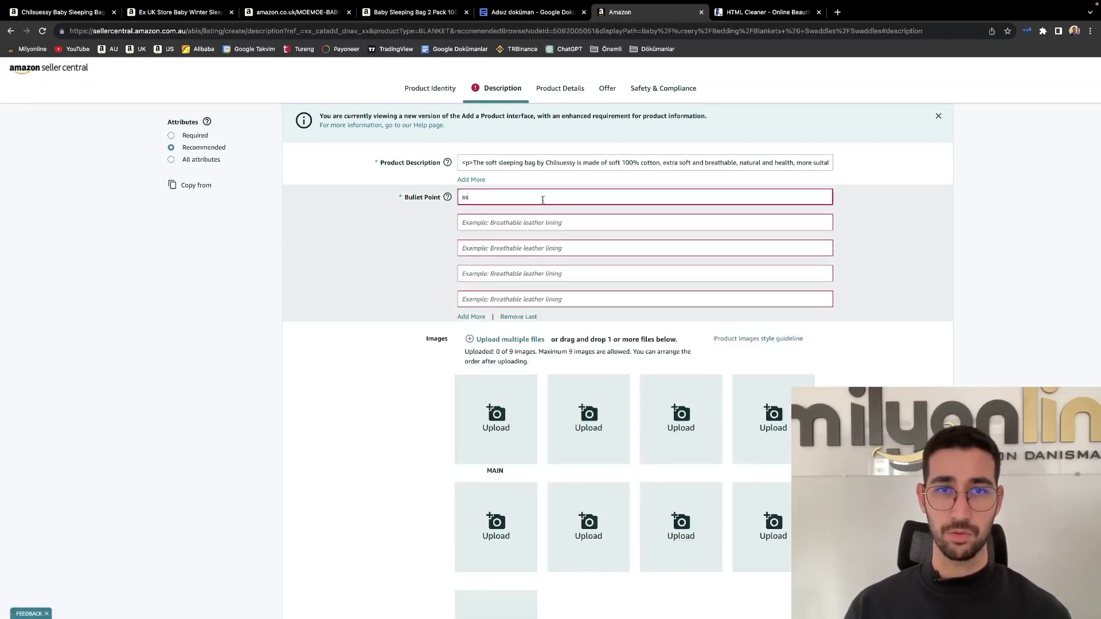
{"action": "left_click", "coordinate": [358, 281]}
Remove the four empty bullet point fields so that only the filled one is kept
{"action": "left_click", "coordinate": [505, 317]}
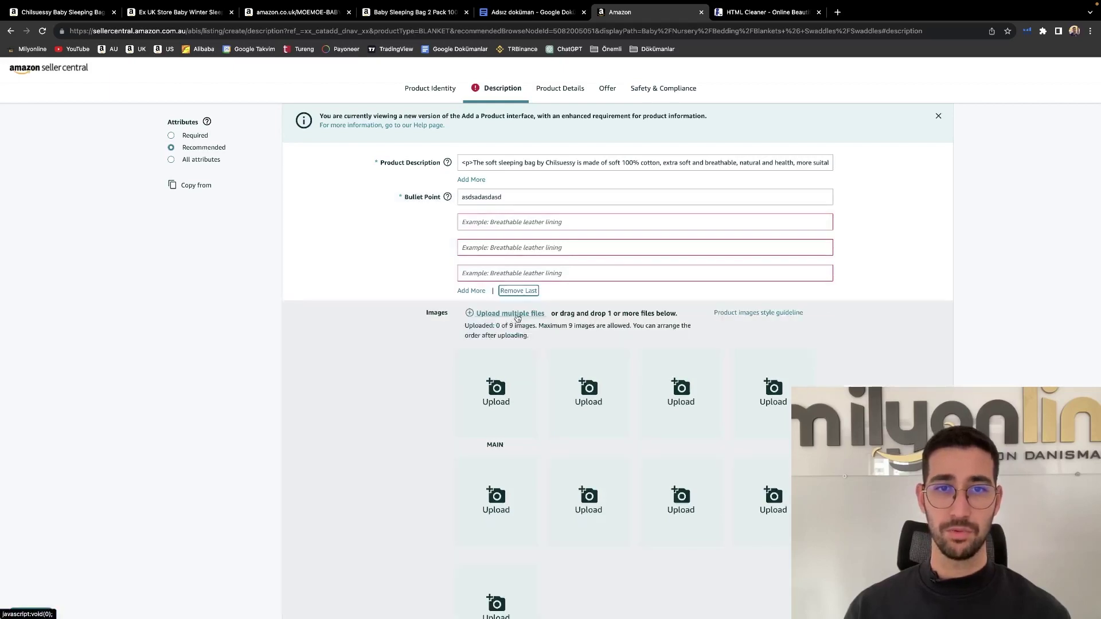
{"action": "left_click", "coordinate": [507, 313]}
{"action": "left_click", "coordinate": [679, 404]}
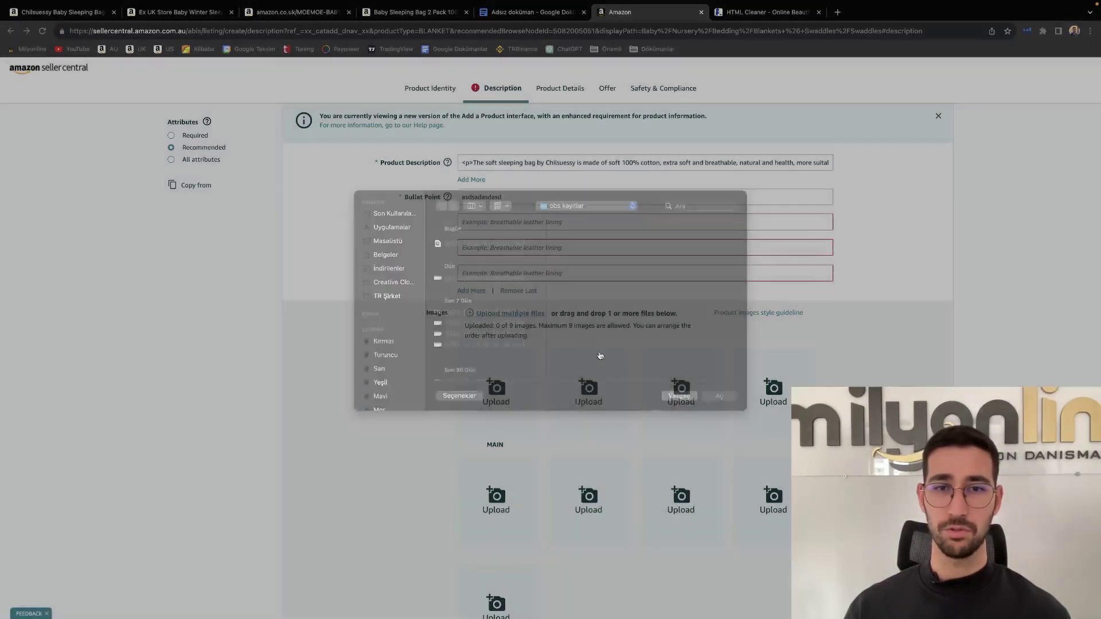
{"action": "left_click", "coordinate": [519, 291]}
{"action": "left_click", "coordinate": [519, 265]}
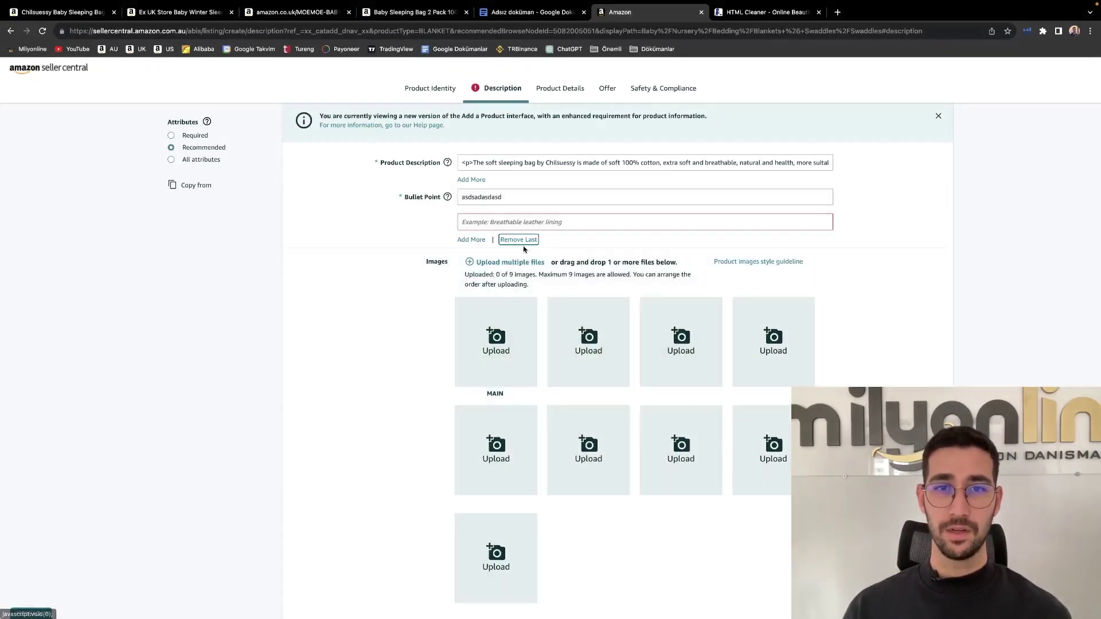
{"action": "left_click", "coordinate": [519, 240]}
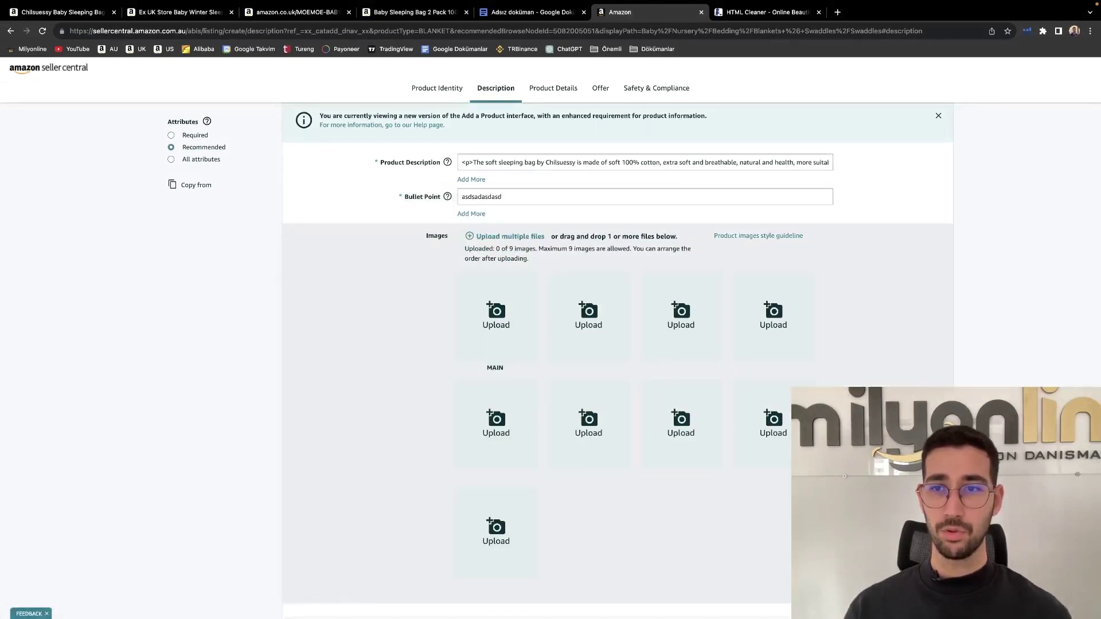
Submit the finished listing and copy it to add another product
{"action": "scroll", "coordinate": [618, 344], "scroll_direction": "down", "scroll_amount": 3}
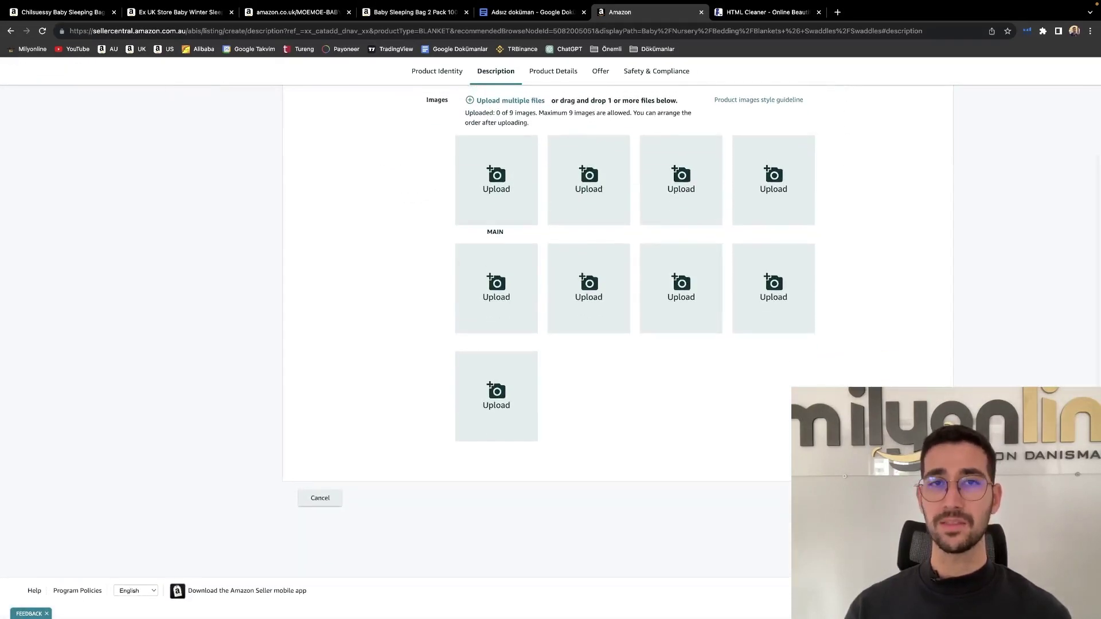
{"action": "scroll", "coordinate": [617, 344], "scroll_direction": "up", "scroll_amount": 3}
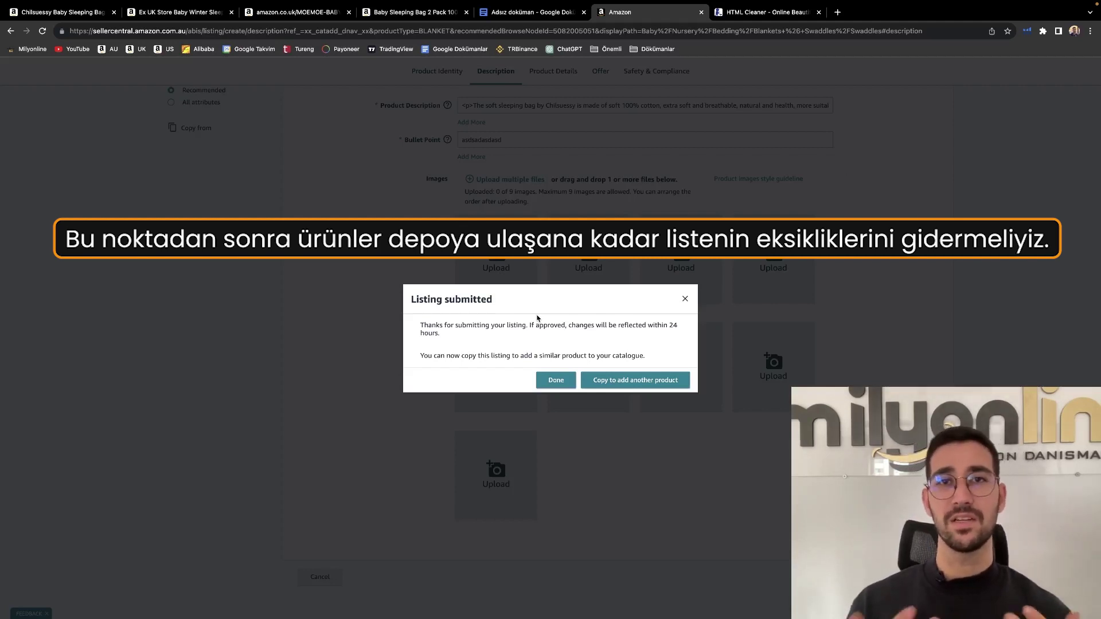
{"action": "left_click", "coordinate": [635, 381]}
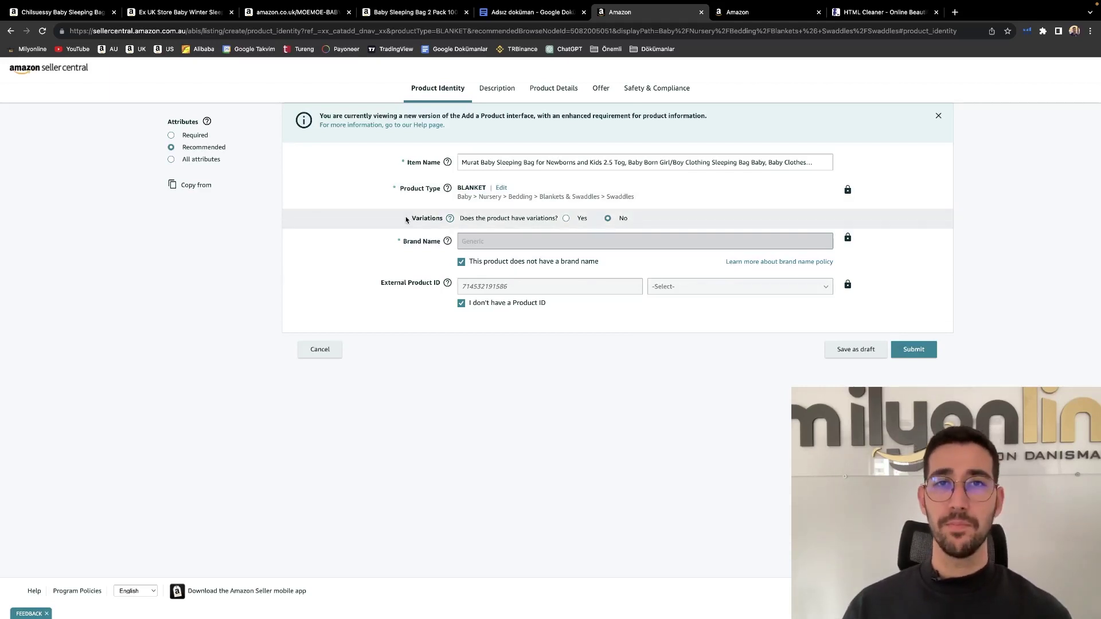
Mark the product as having variations and choose Color as the attribute that differs between variants
{"action": "left_click", "coordinate": [566, 218]}
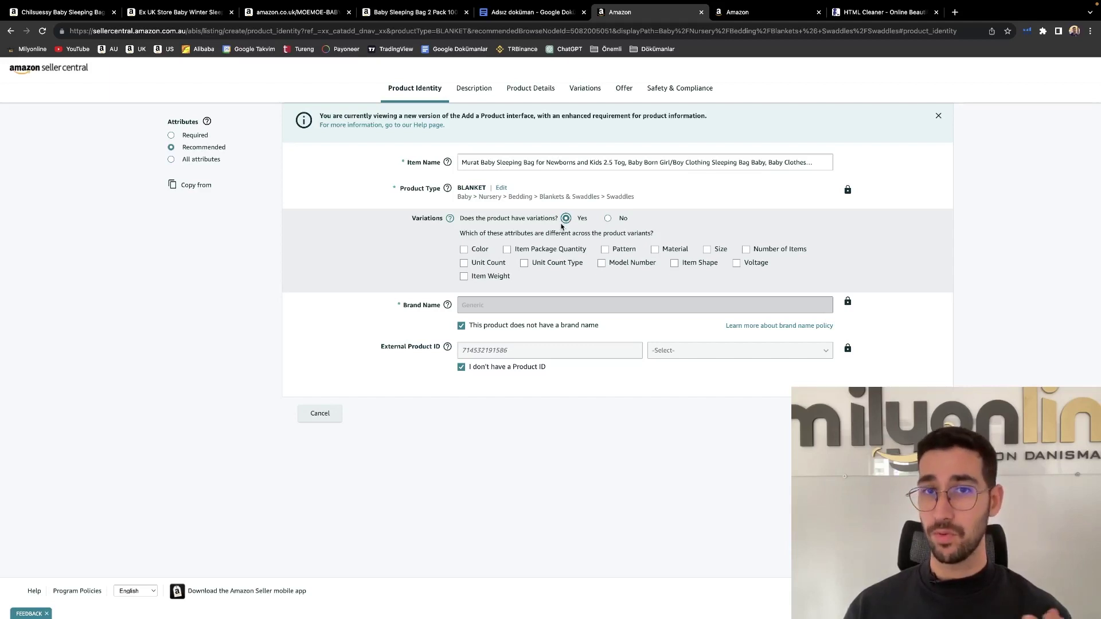
{"action": "left_click", "coordinate": [464, 250]}
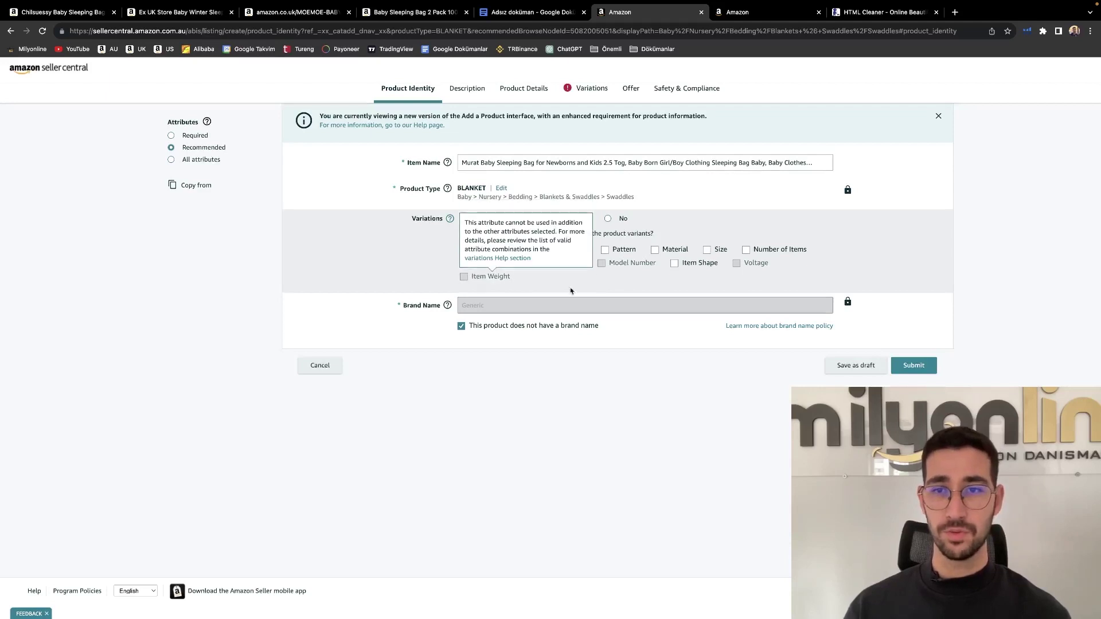
Add Blue and Black as color variants in the listing's Variations section
{"action": "left_click", "coordinate": [593, 95]}
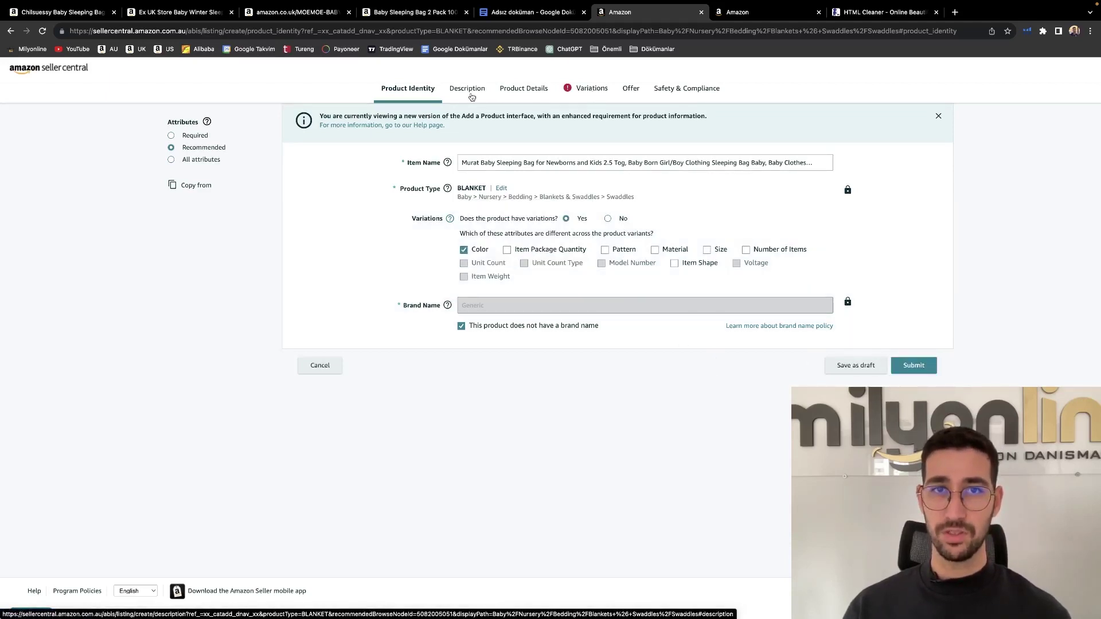
{"action": "left_click", "coordinate": [595, 90]}
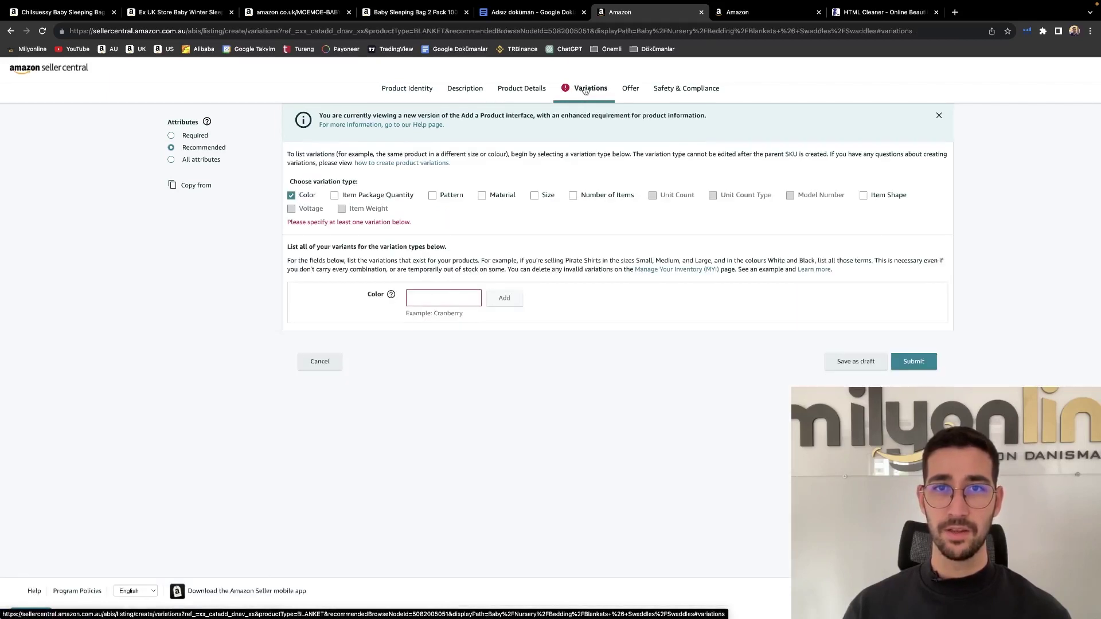
{"action": "left_click", "coordinate": [436, 300]}
{"action": "type", "text": "Blue"}
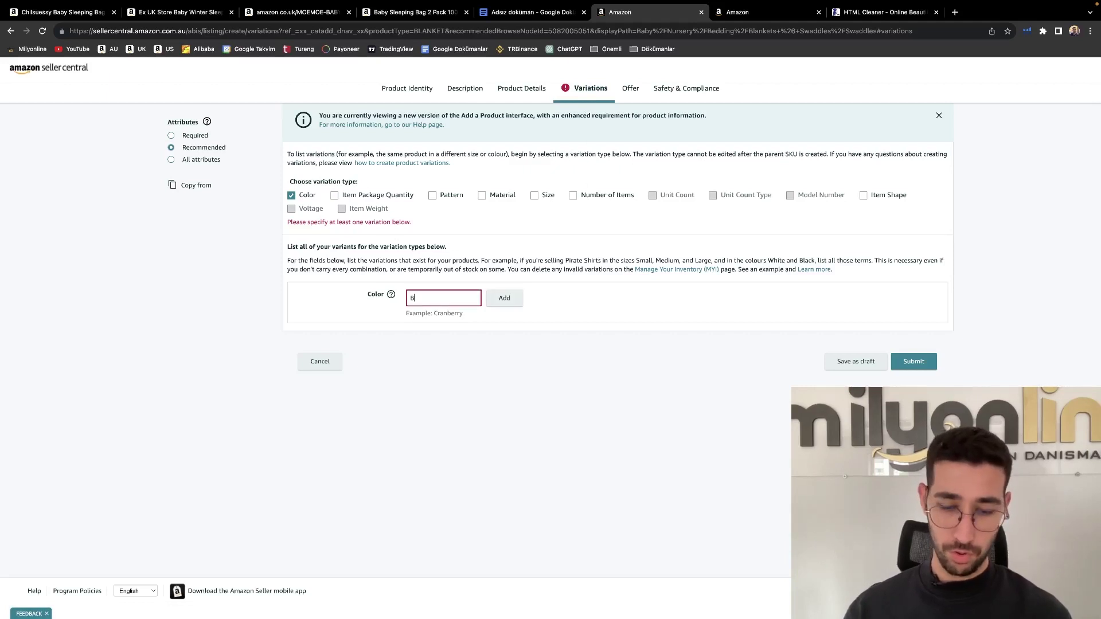
{"action": "left_click", "coordinate": [504, 298]}
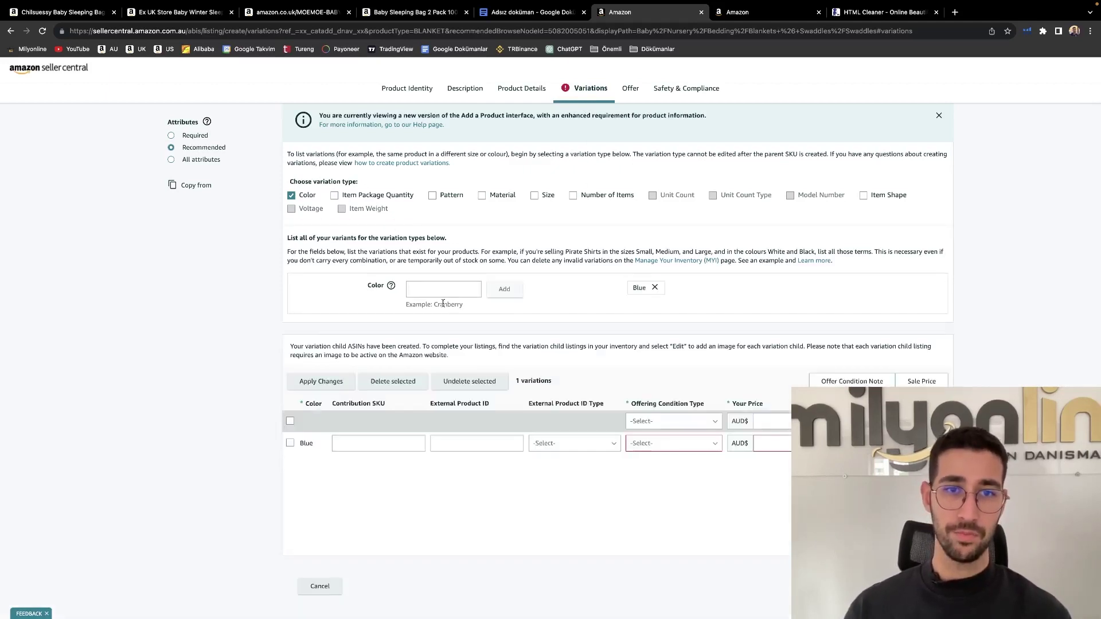
{"action": "left_click", "coordinate": [443, 289]}
{"action": "type", "text": "Black"}
{"action": "left_click", "coordinate": [504, 289]}
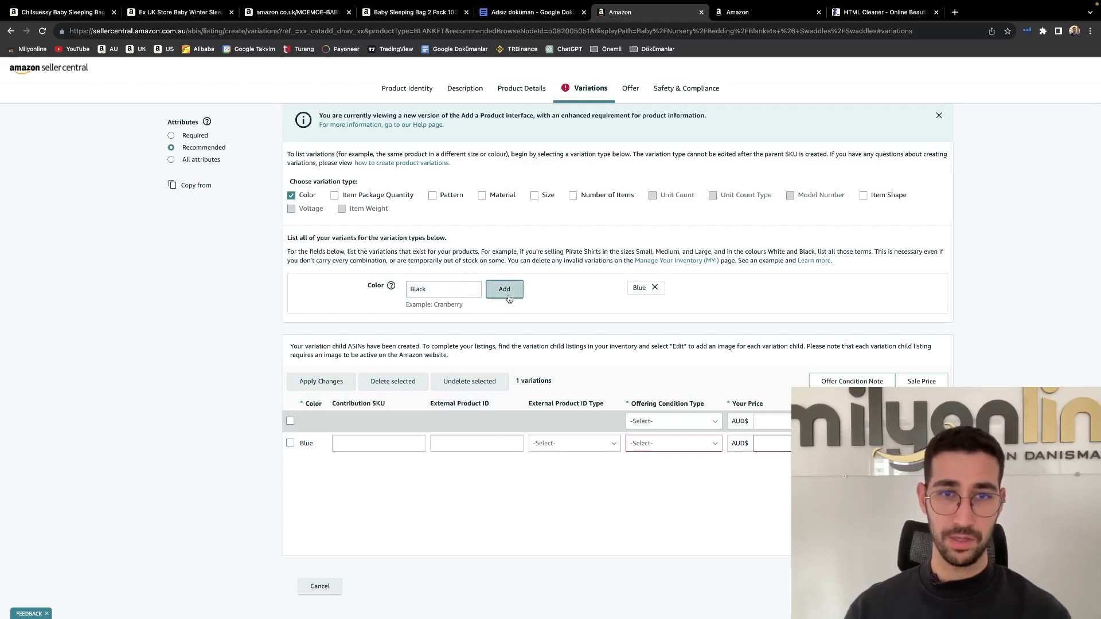
Add Yellow and Green as further color variants of the product
{"action": "left_click", "coordinate": [445, 289]}
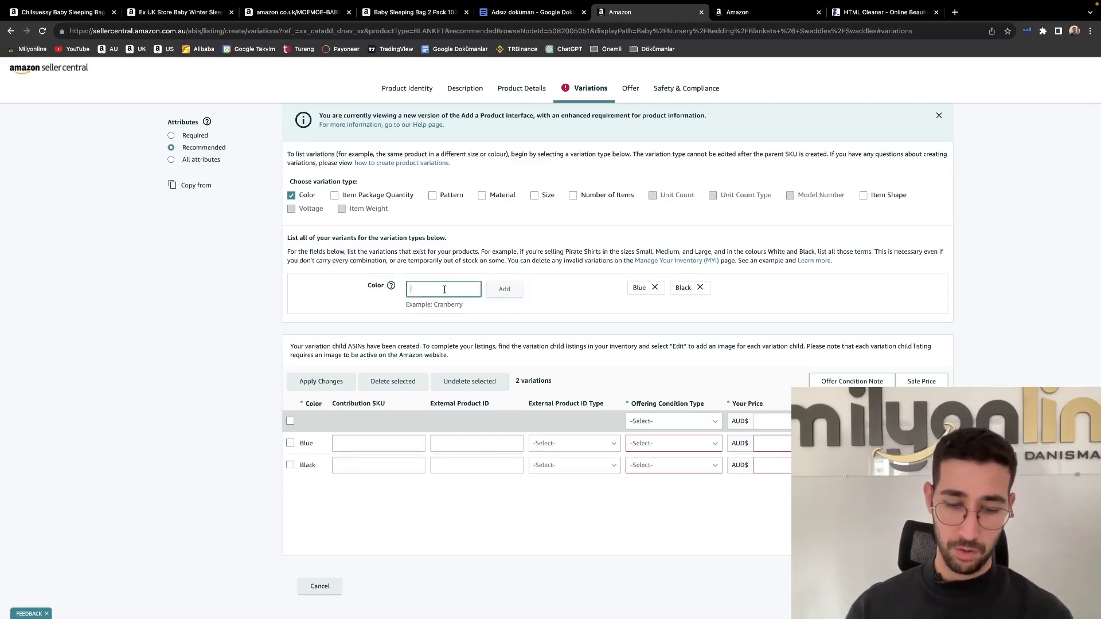
{"action": "type", "text": "Yellow"}
{"action": "key", "text": "Return"}
{"action": "type", "text": "Green"}
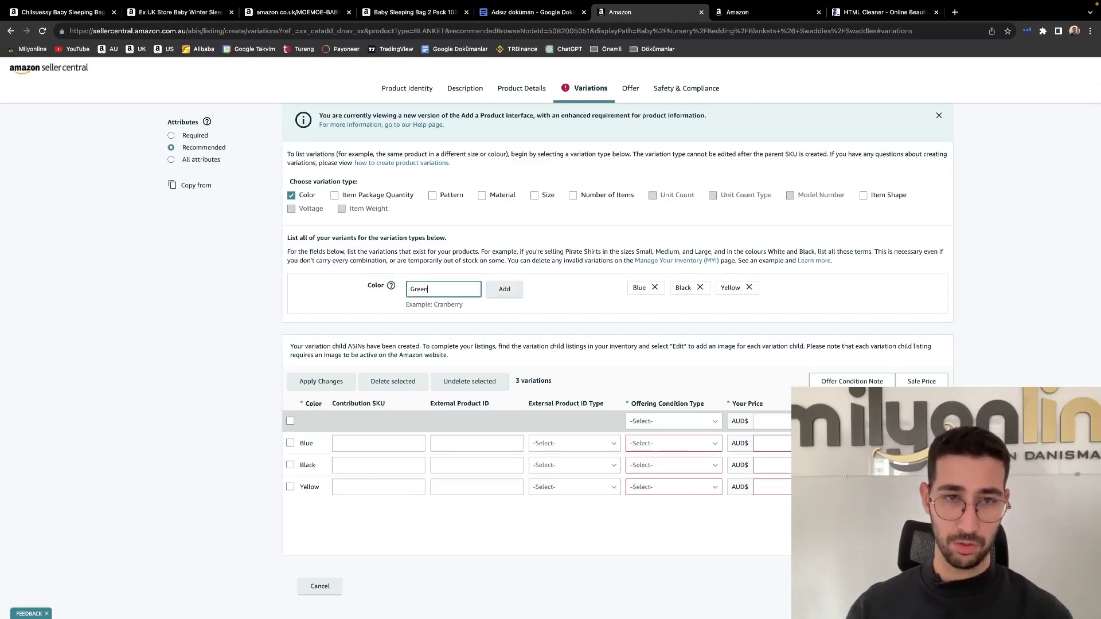
{"action": "left_click", "coordinate": [505, 289]}
Enter the contribution SKUs MuratSwaddle-Blue, MuratSwaddle-Black, MuratSwaddle-Yellow and MuratSwaddle-Green for the matching color variants
{"action": "scroll", "coordinate": [484, 392], "scroll_direction": "down", "scroll_amount": 3}
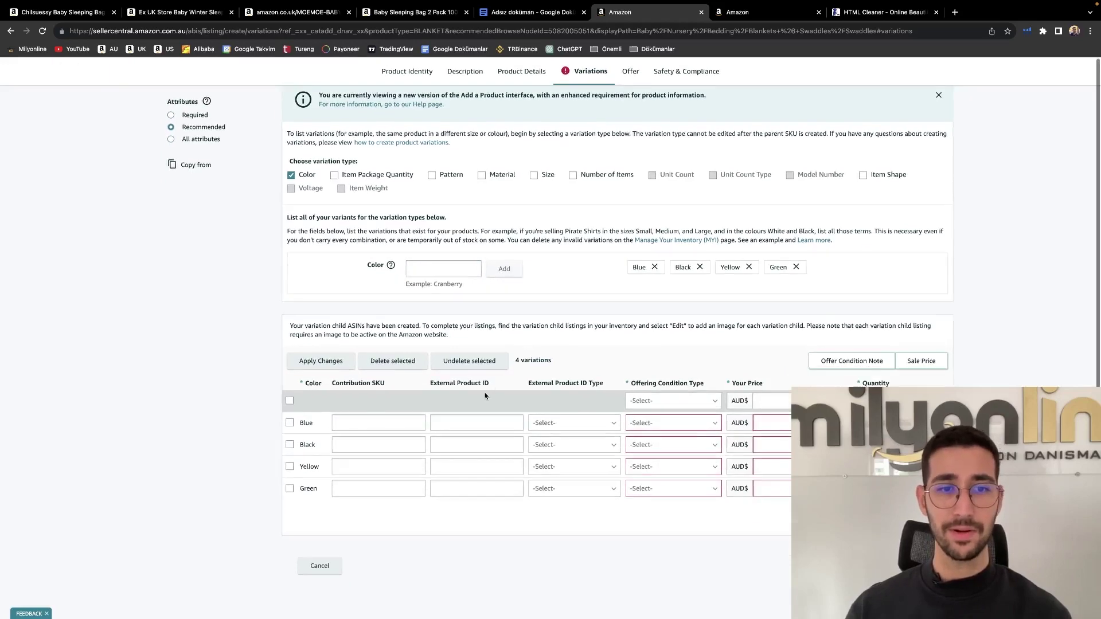
{"action": "left_click", "coordinate": [383, 369]}
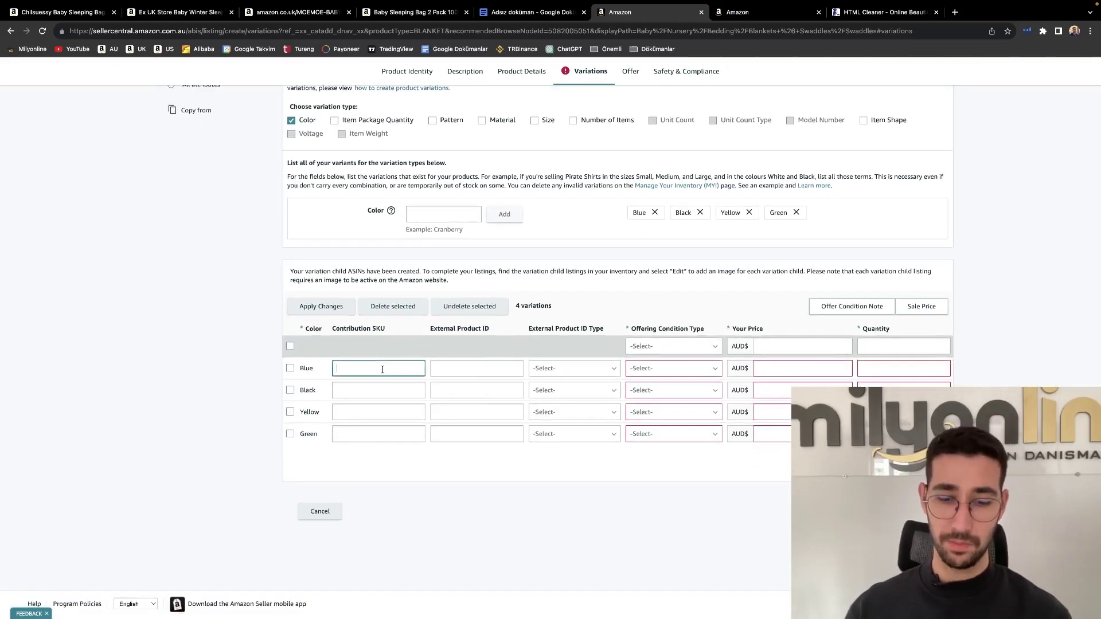
{"action": "type", "text": "MuratSwadd"}
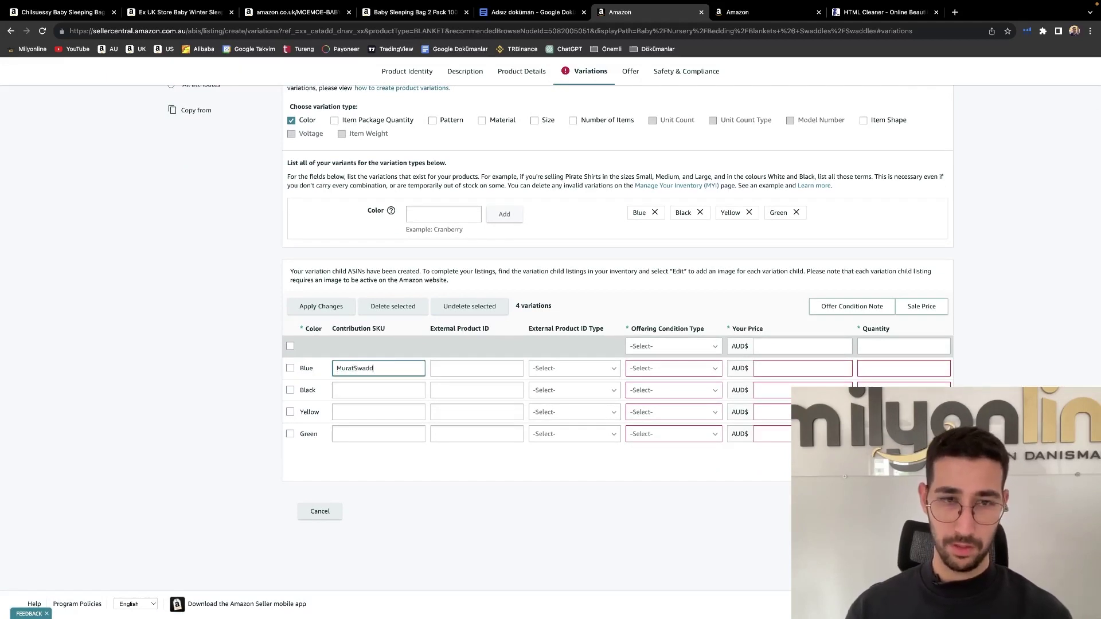
{"action": "type", "text": "le-B"}
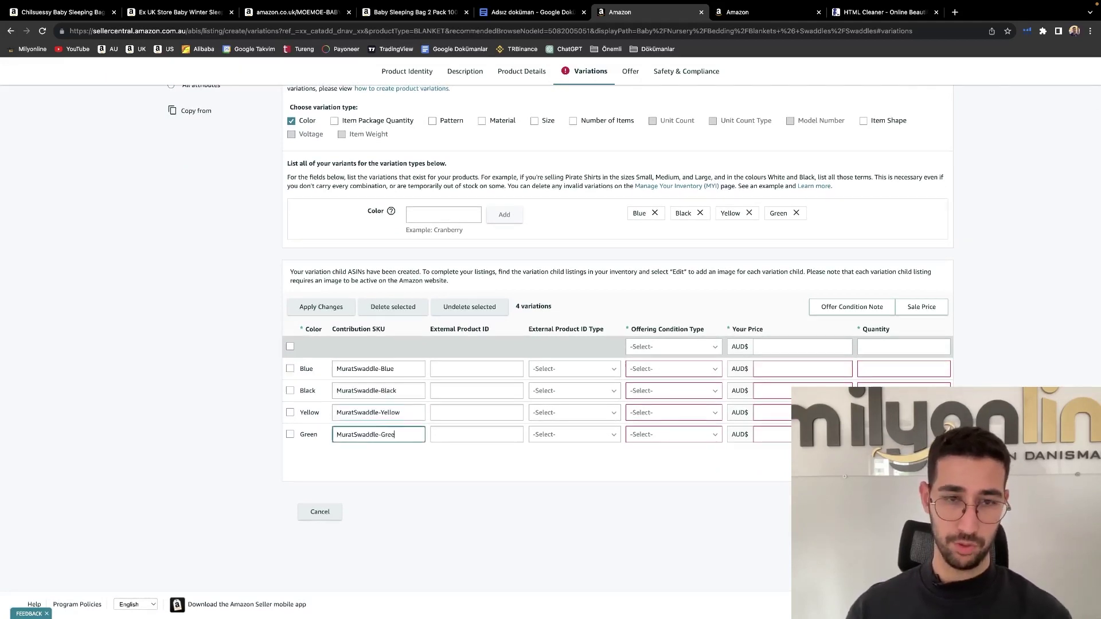
{"action": "type", "text": "n"}
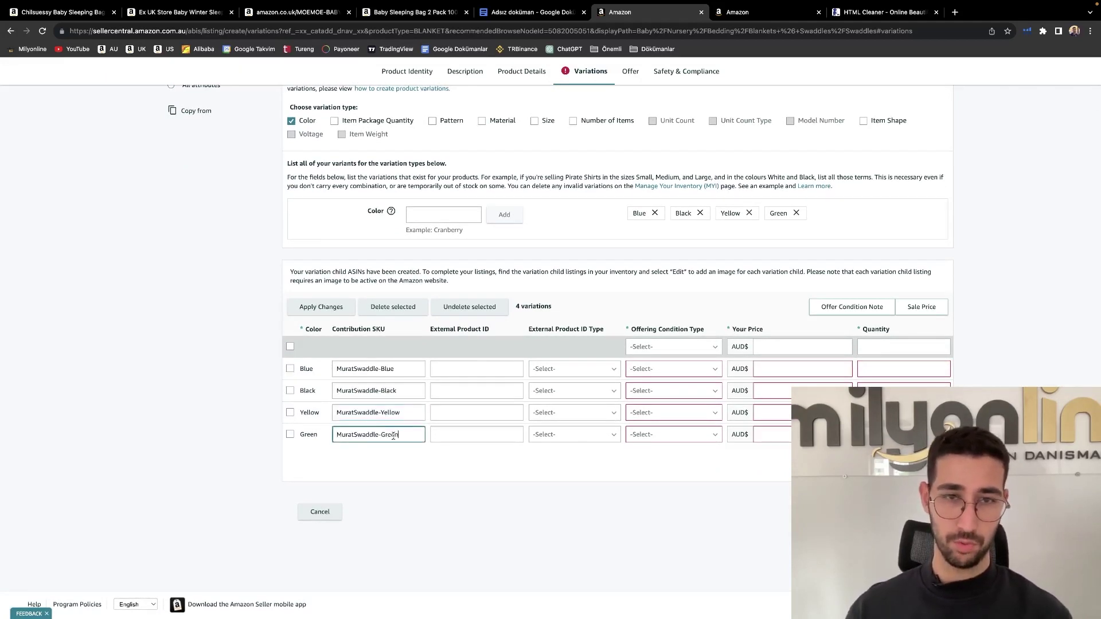
{"action": "left_click_drag", "start_coordinate": [429, 329], "coordinate": [614, 333]}
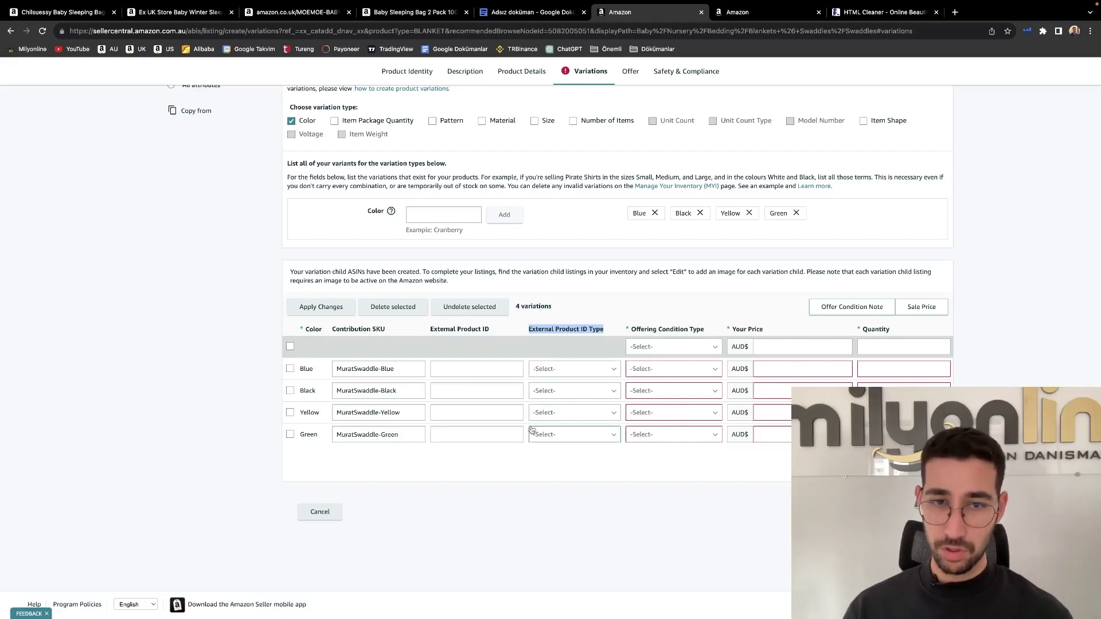
{"action": "left_click", "coordinate": [493, 370]}
Set the offering condition type to New for the Blue, Black, Yellow and Green variants
{"action": "scroll", "coordinate": [584, 385], "scroll_direction": "up", "scroll_amount": 2}
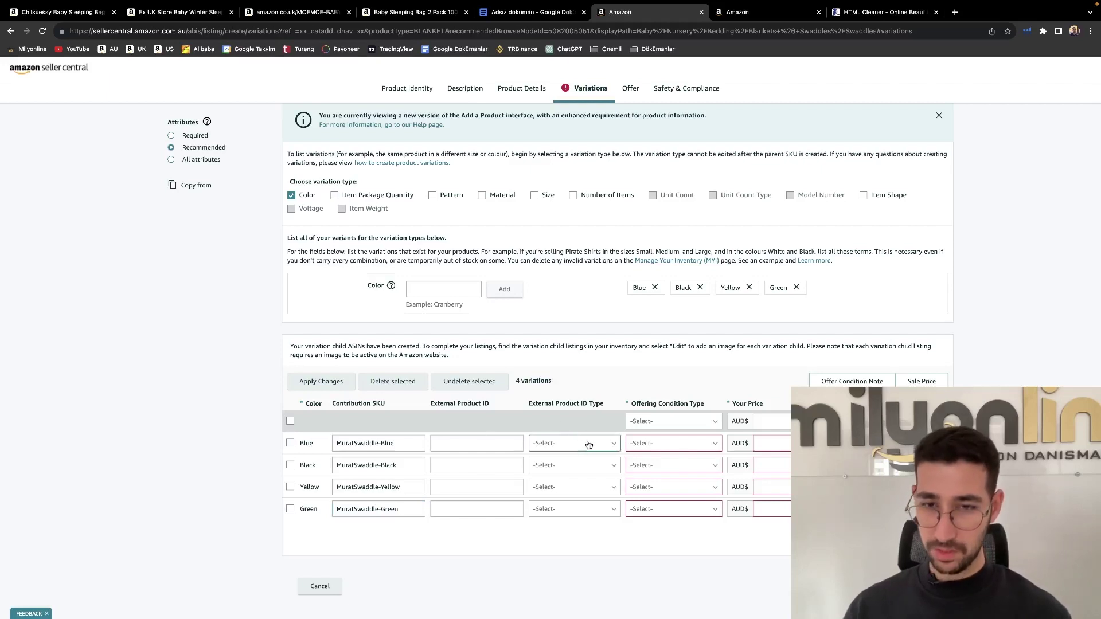
{"action": "left_click", "coordinate": [674, 451]}
{"action": "left_click", "coordinate": [674, 461]}
{"action": "left_click", "coordinate": [675, 467]}
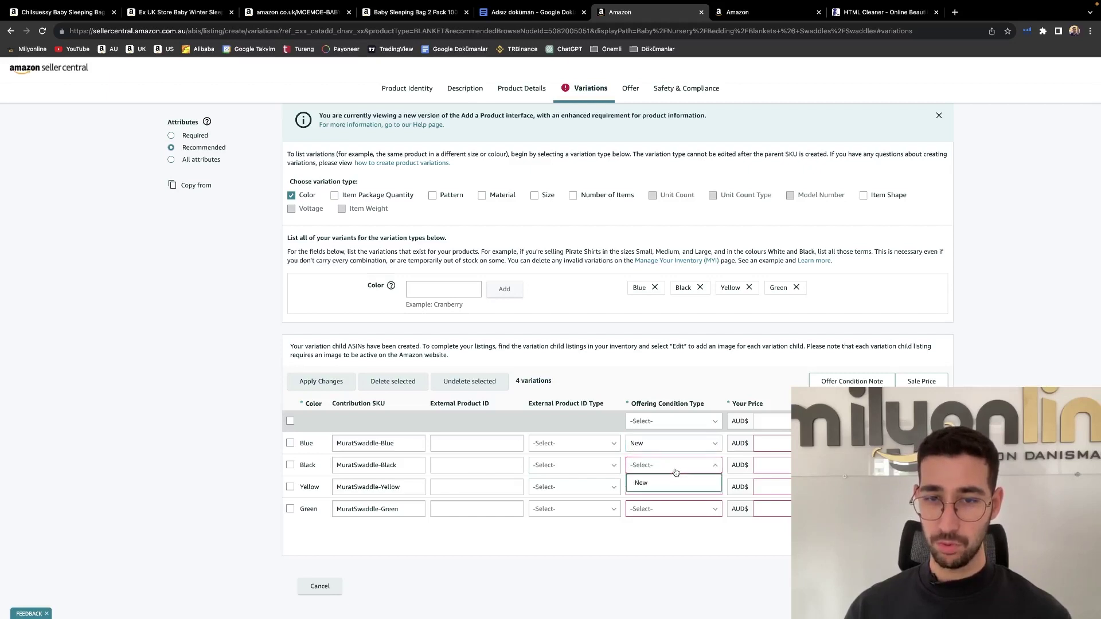
{"action": "left_click", "coordinate": [651, 483]}
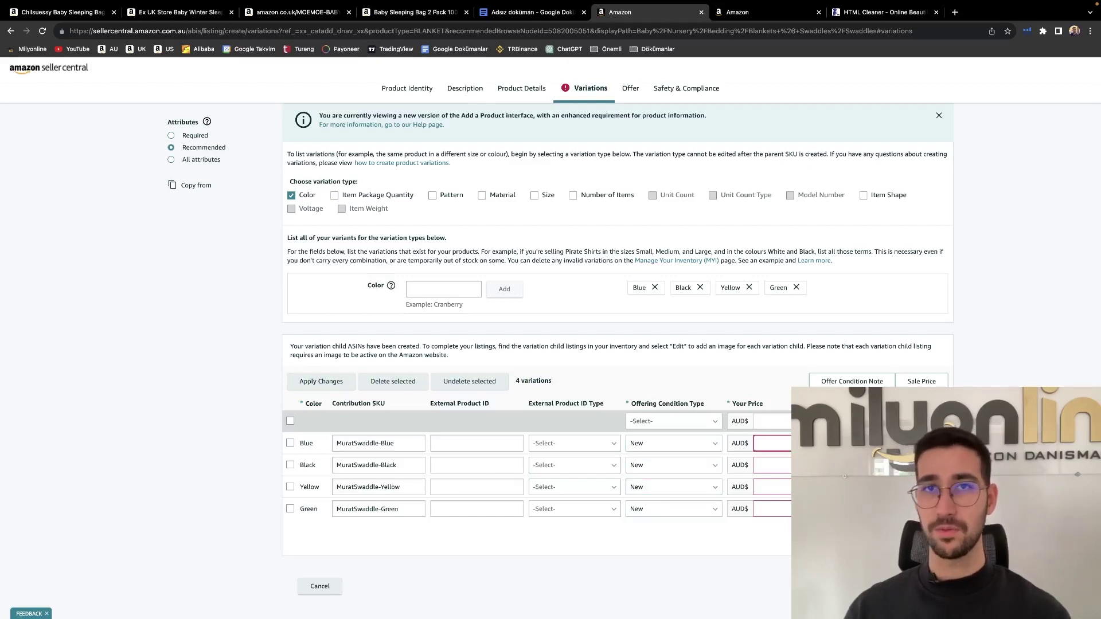
Set the price of all four color variants to AUD$ 12
{"action": "type", "text": "12"}
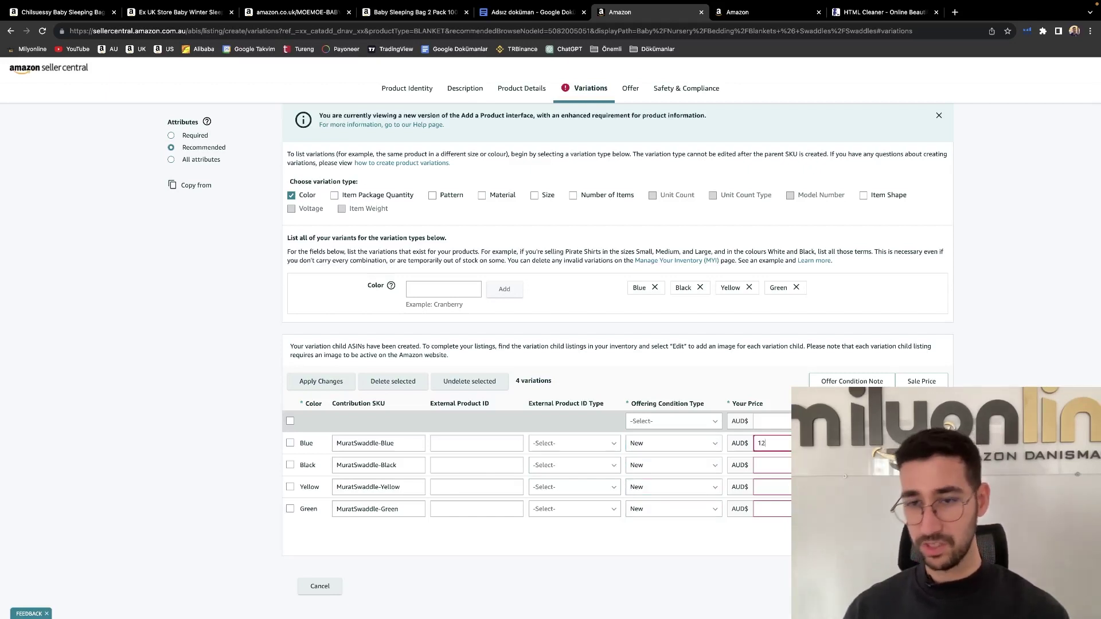
{"action": "left_click", "coordinate": [784, 465]}
{"action": "type", "text": "12"}
{"action": "left_click", "coordinate": [784, 487]}
{"action": "type", "text": "12"}
{"action": "left_click", "coordinate": [783, 509]}
{"action": "type", "text": "12"}
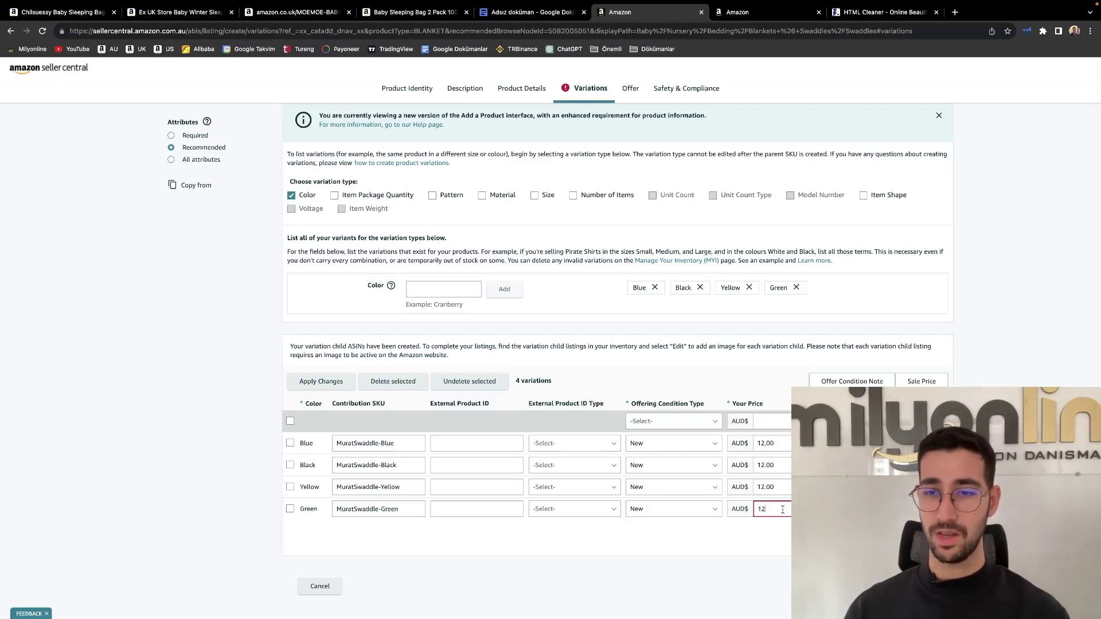
{"action": "key", "text": "Tab"}
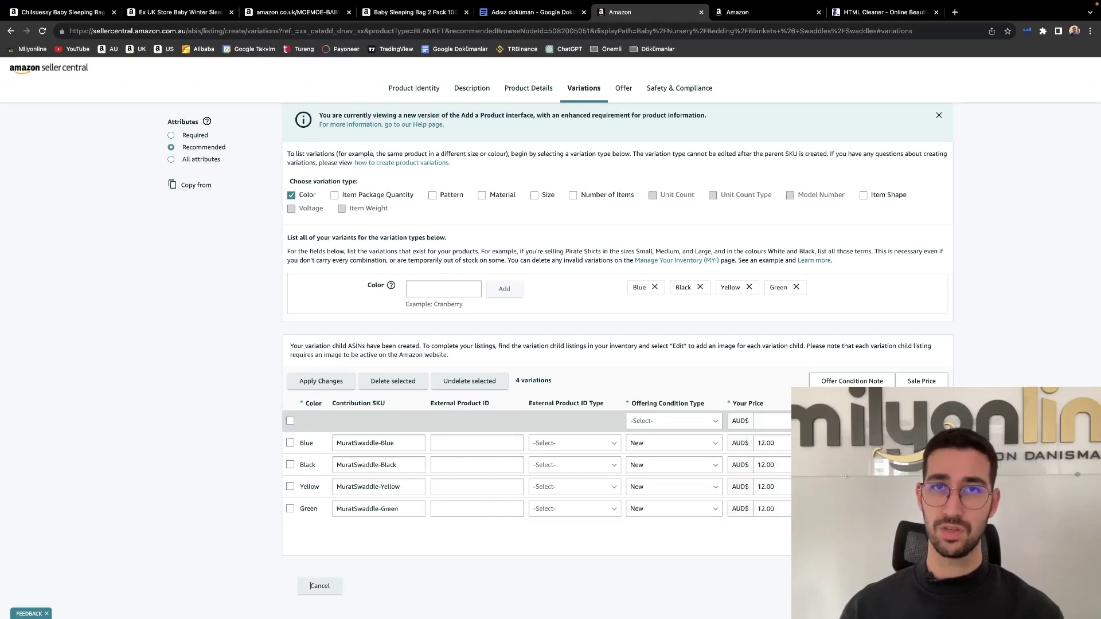
Switch to Manage Inventory, open the PrintingPen-1 listing for editing and show its Images section
{"action": "key", "text": "ctrl+Tab"}
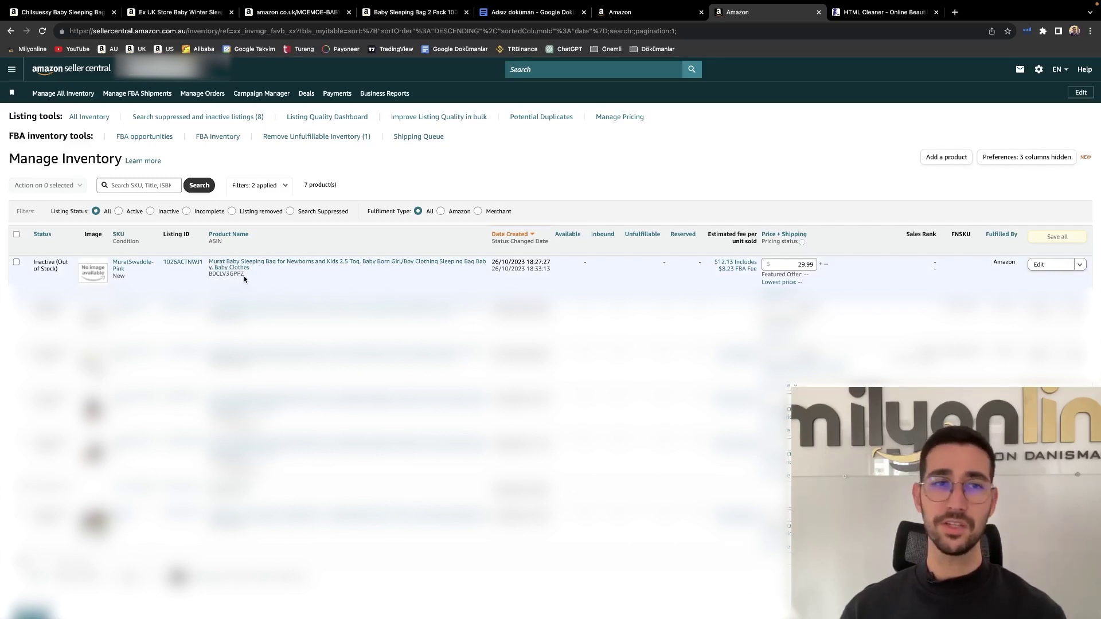
{"action": "left_click", "coordinate": [1041, 265]}
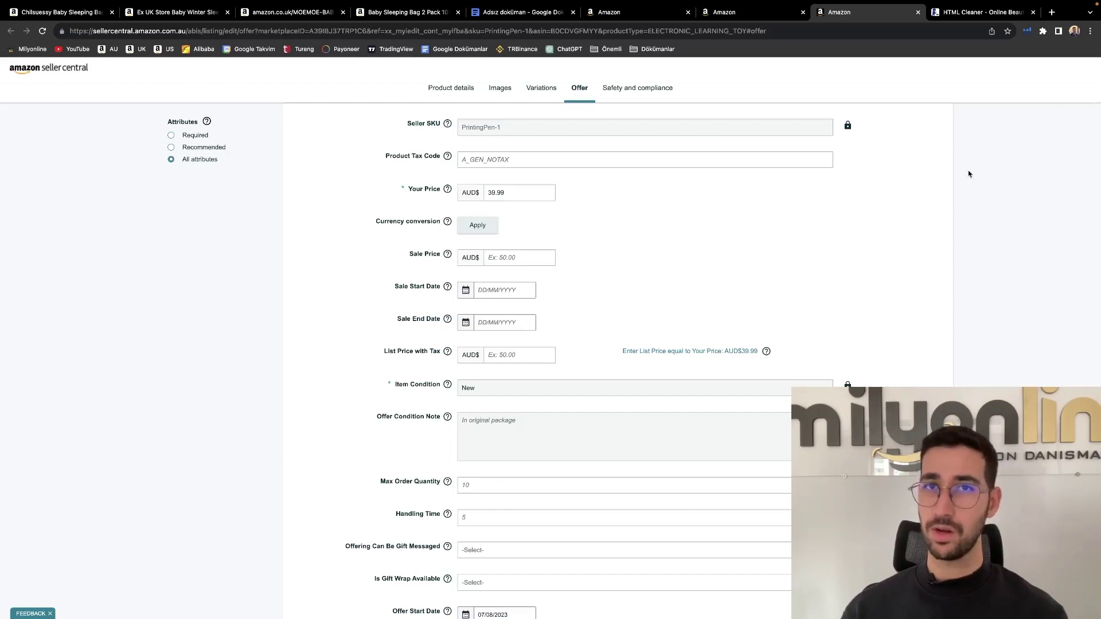
{"action": "left_click", "coordinate": [496, 88]}
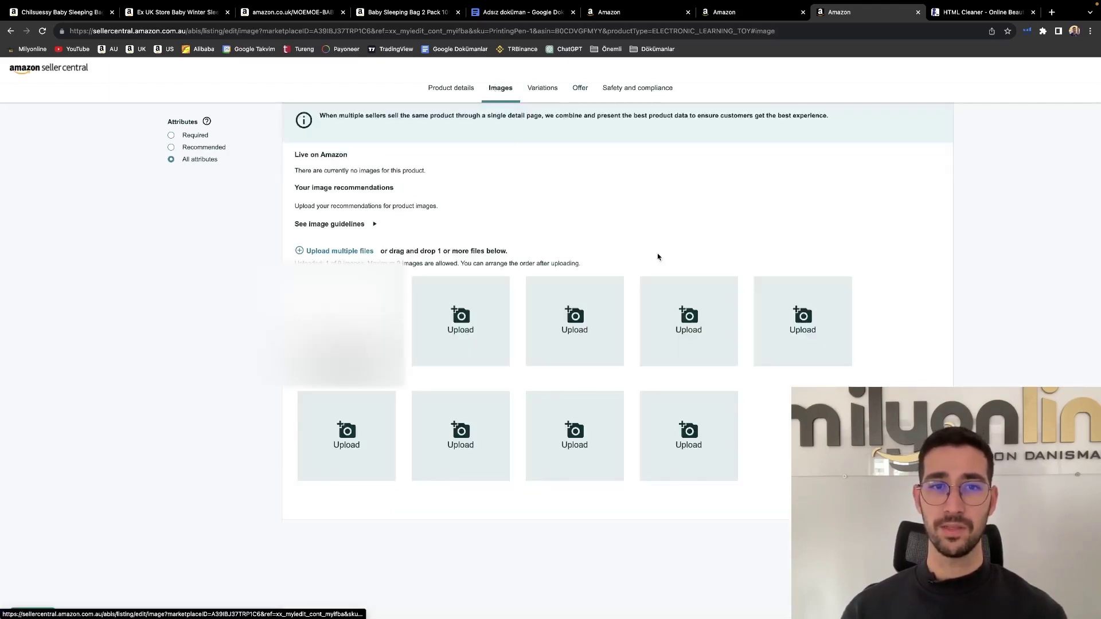